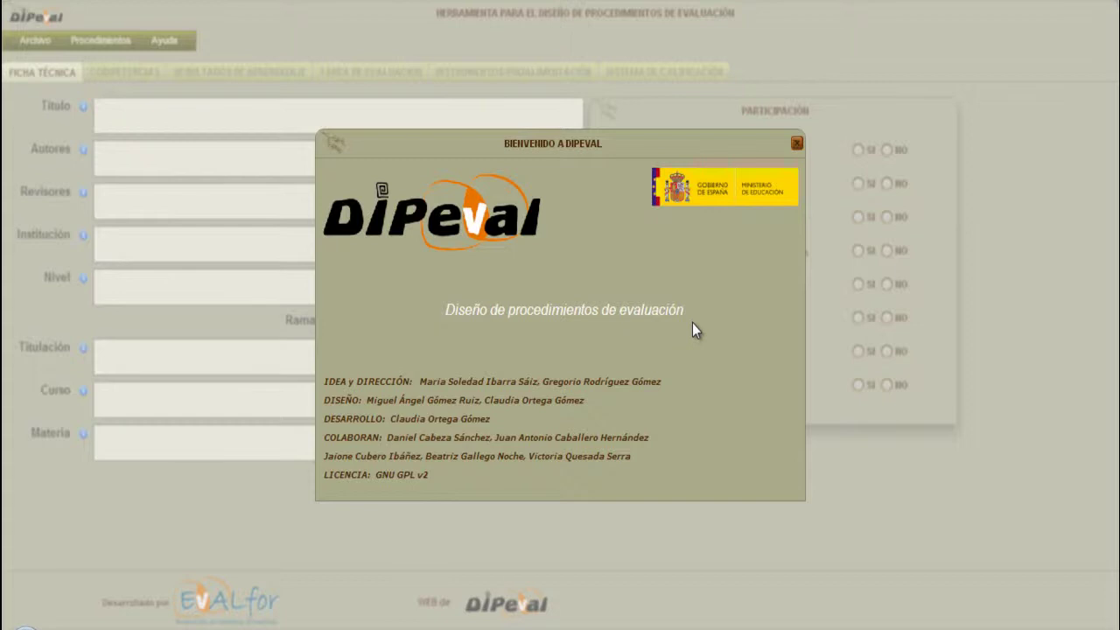
Close the 'Bienvenido a DIPEVAL' welcome dialog to reach the blank FICHA TÉCNICA form.
left_click(798, 143)
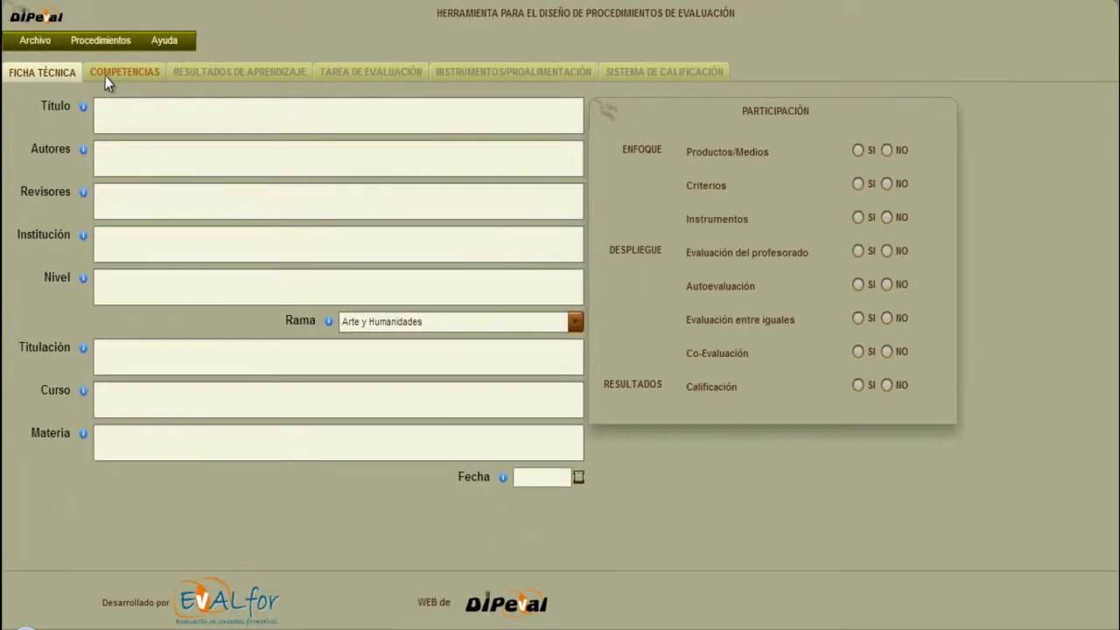
left_click(105, 76)
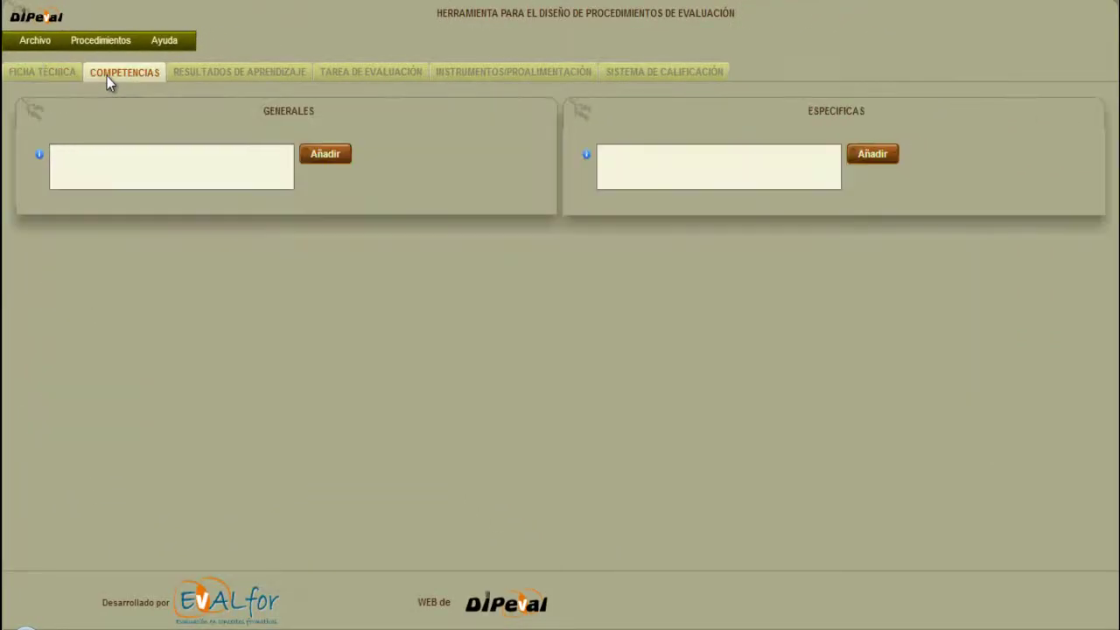
left_click(199, 79)
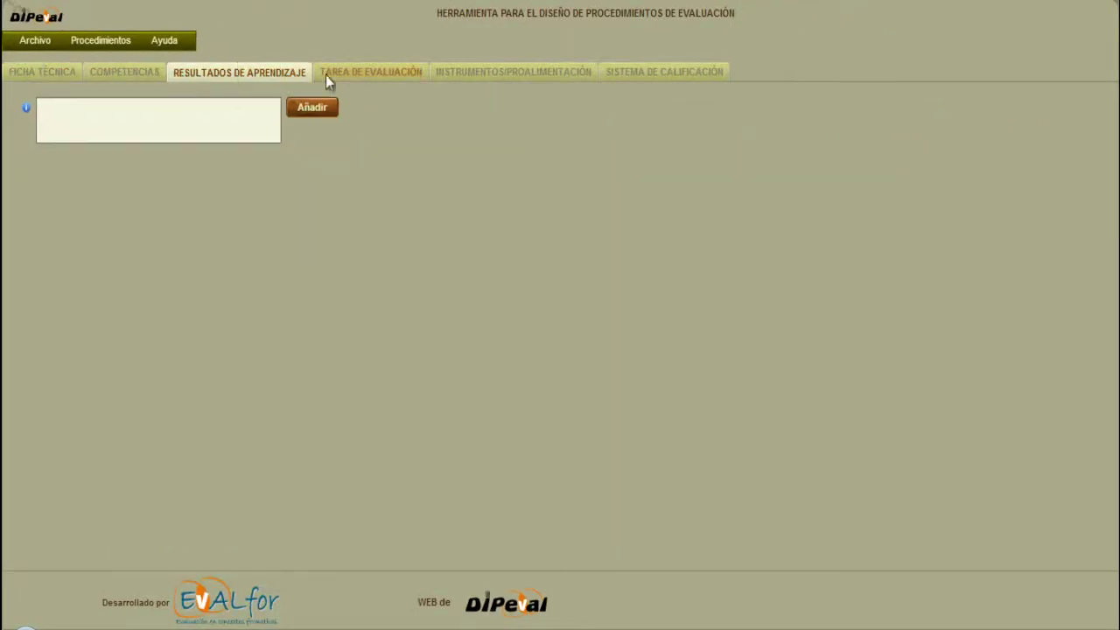
left_click(351, 73)
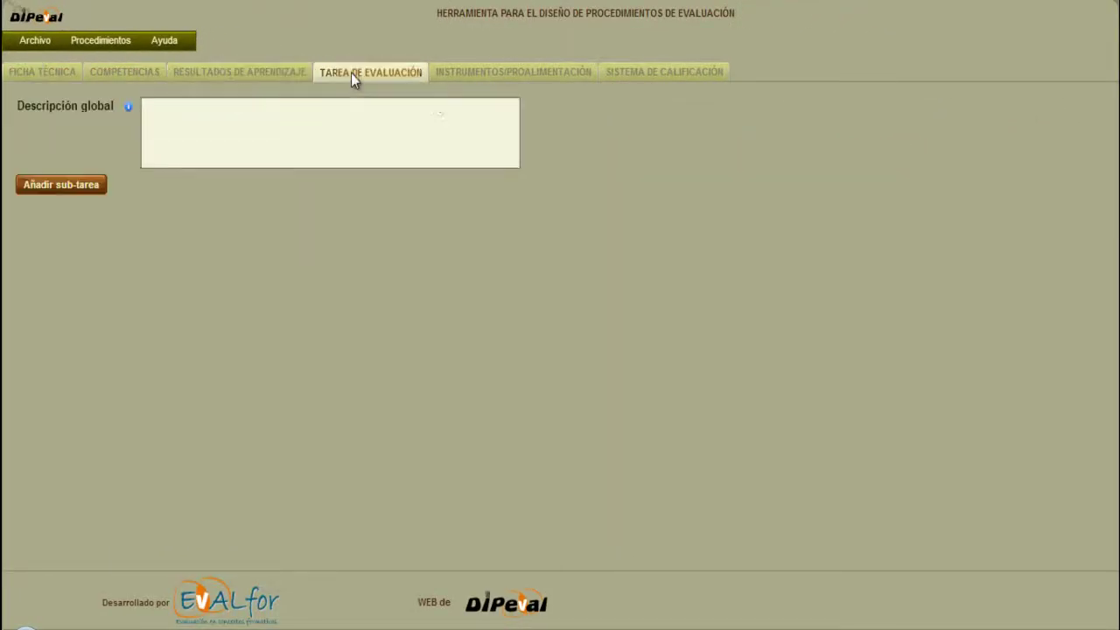
left_click(476, 75)
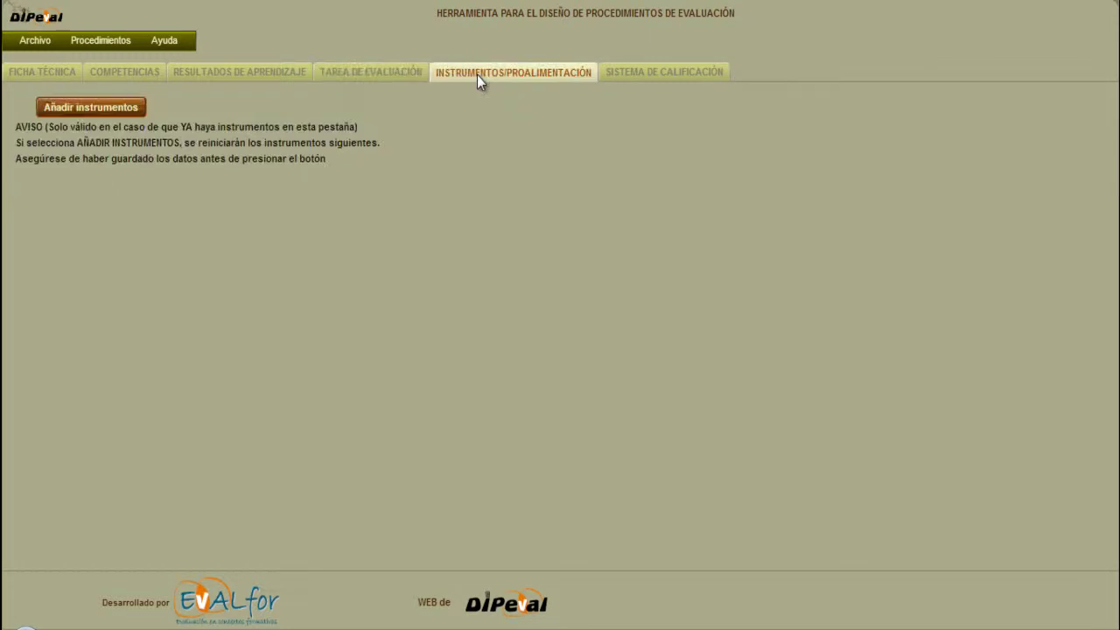
left_click(639, 74)
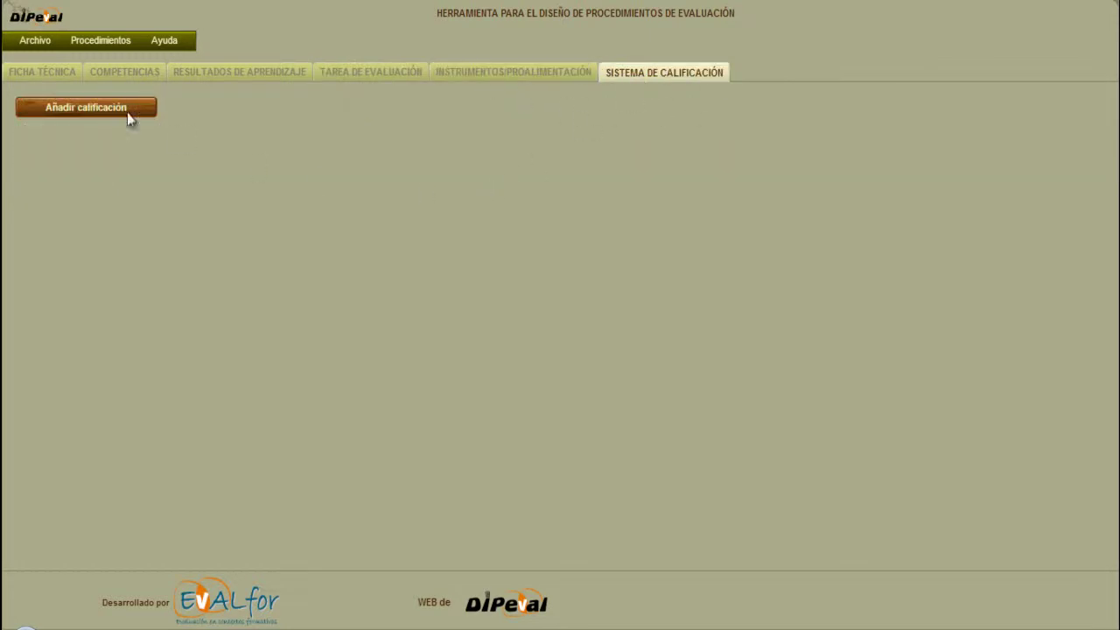
left_click(47, 72)
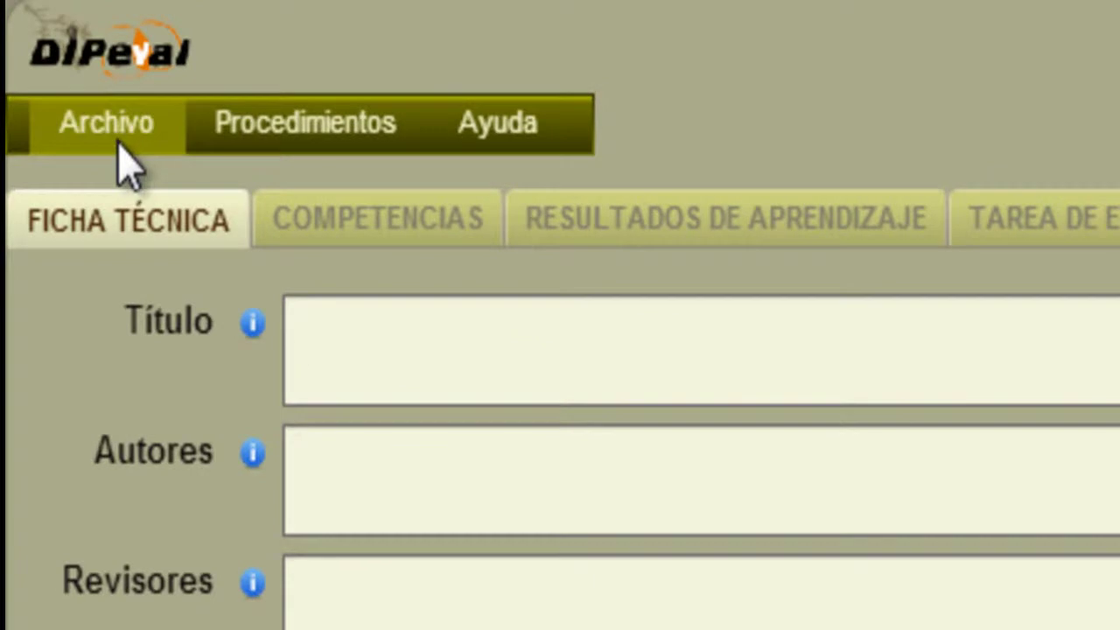
Start a new procedure from Archivo > Nuevo, discarding the current one without saving.
left_click(120, 126)
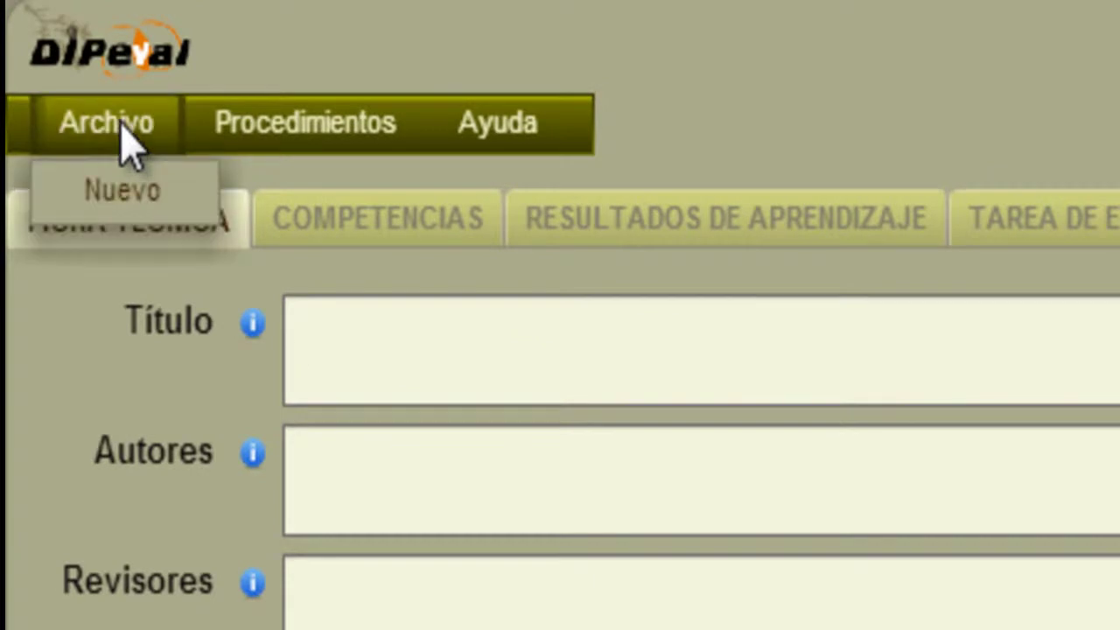
left_click(121, 193)
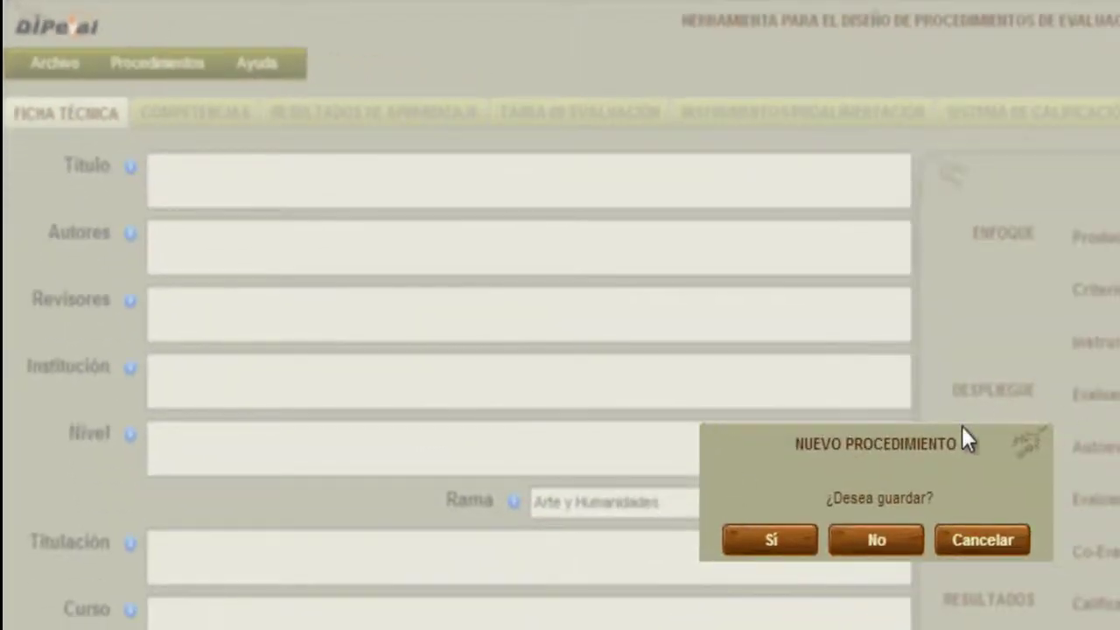
left_click(900, 548)
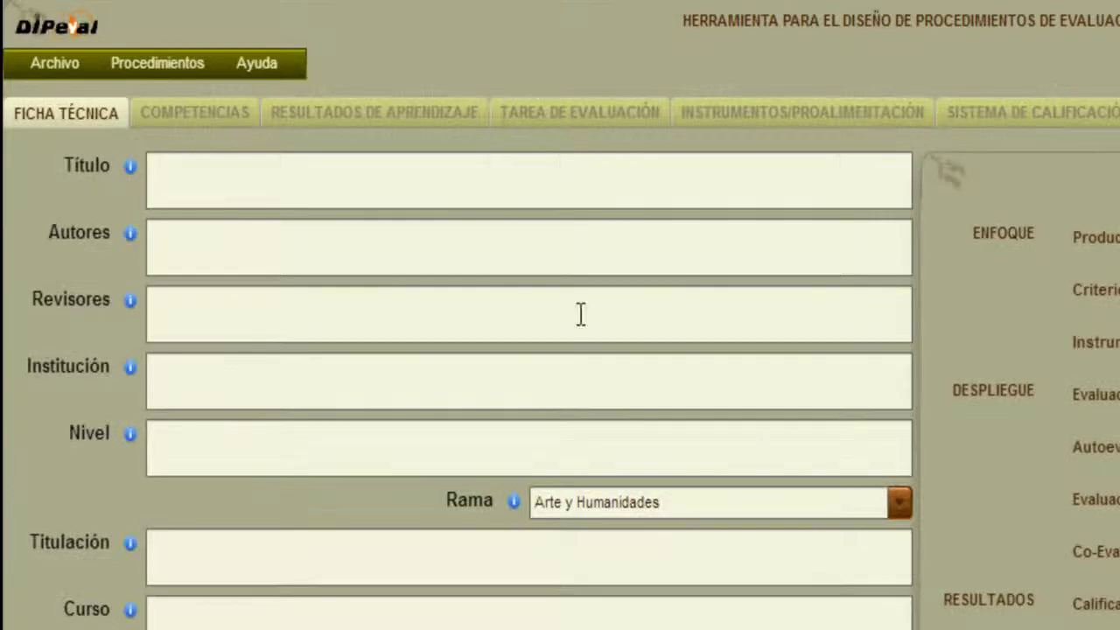
left_click(394, 181)
left_click(376, 250)
left_click(371, 180)
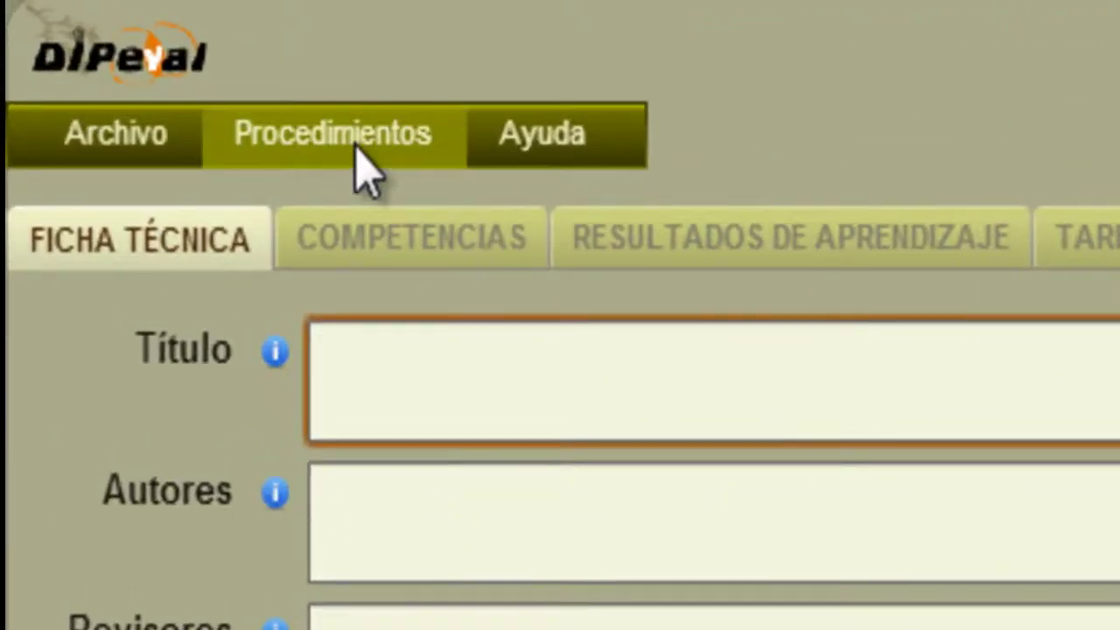
Export the procedure as procedimiento.dpv.
left_click(355, 147)
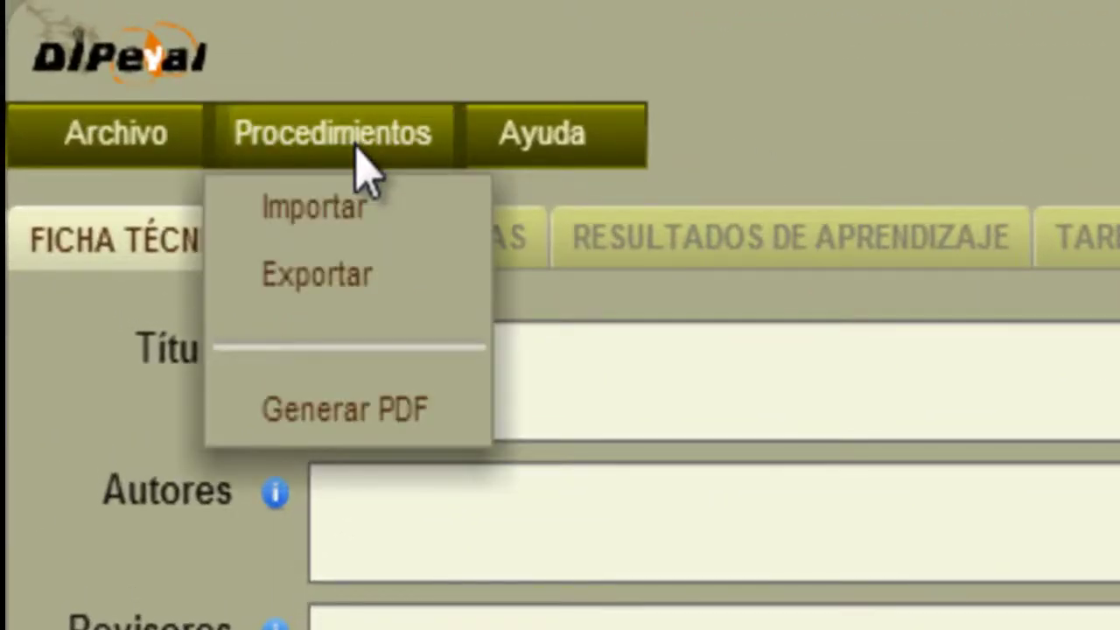
left_click(388, 289)
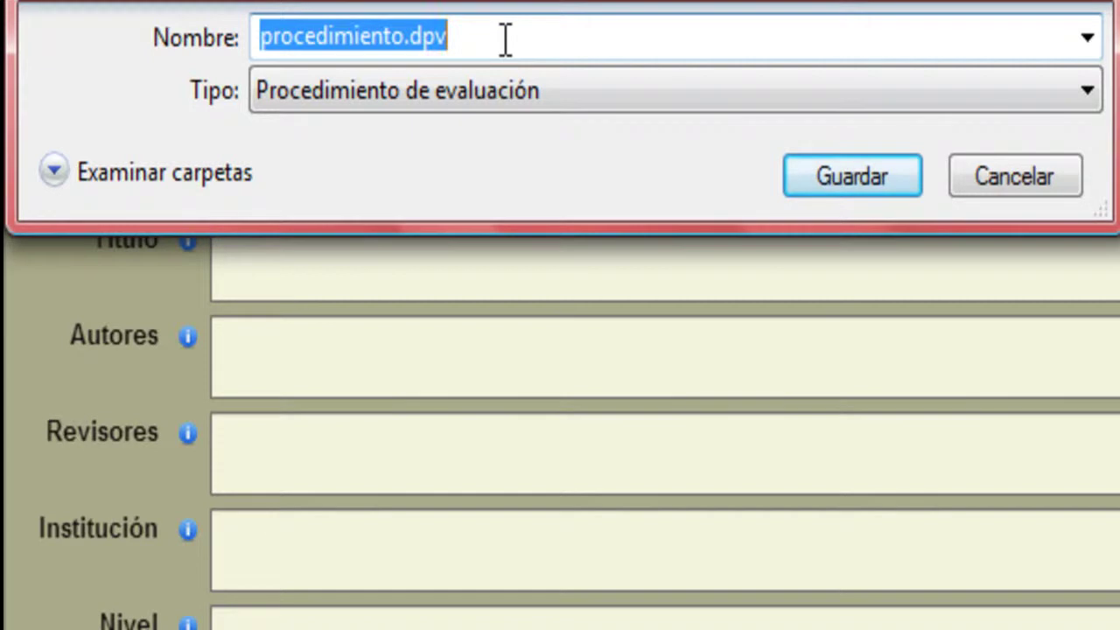
left_click(832, 179)
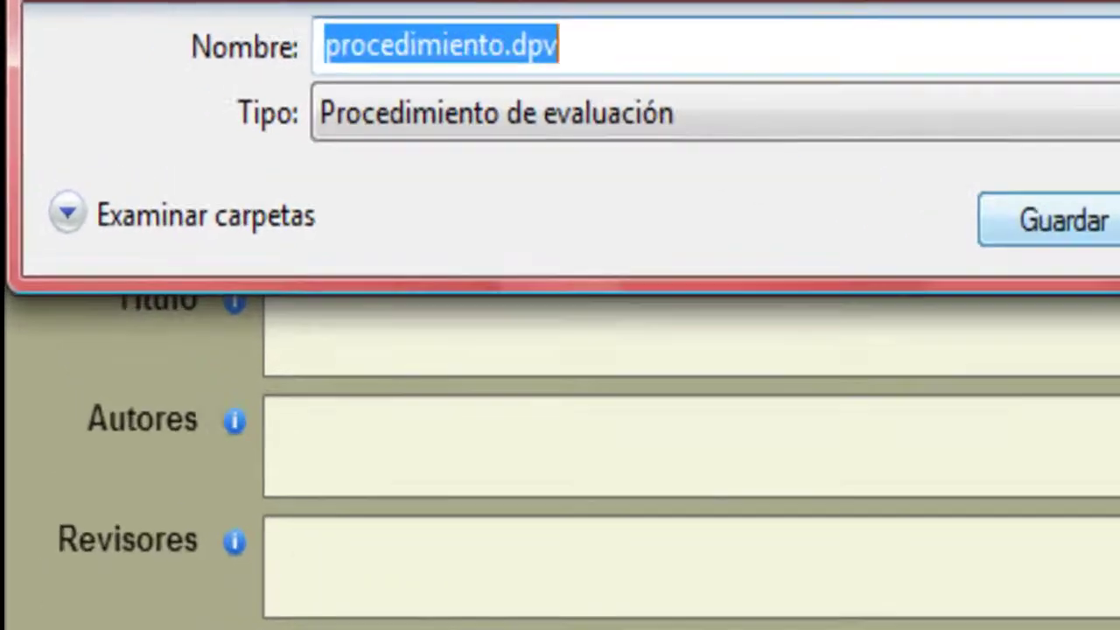
left_click(391, 147)
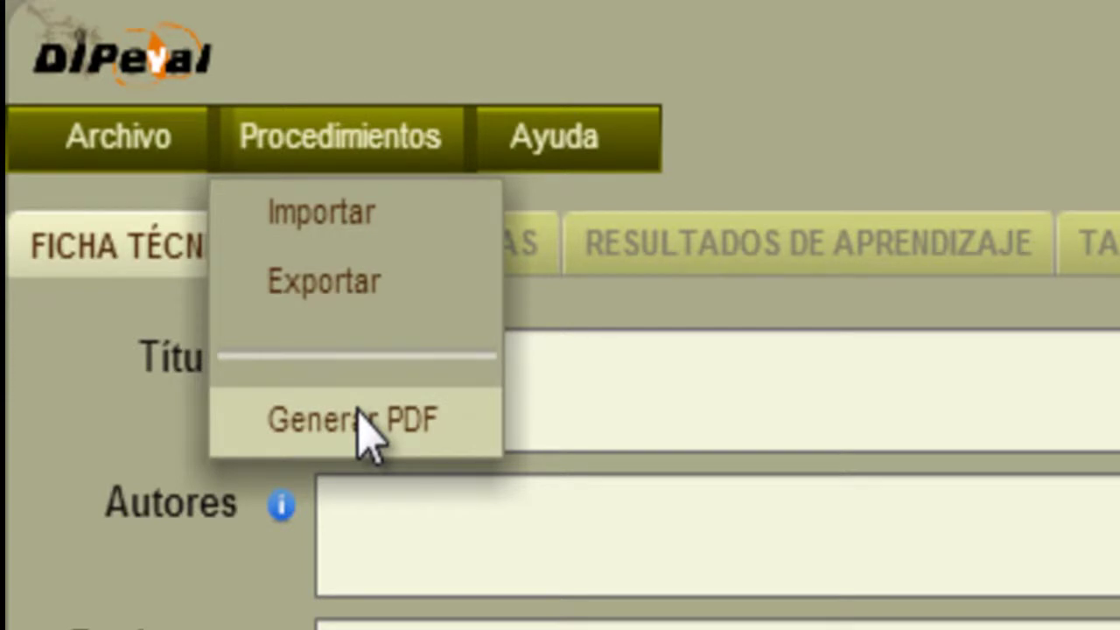
Look through the Ayuda menu entries, then dismiss the menu.
left_click(604, 157)
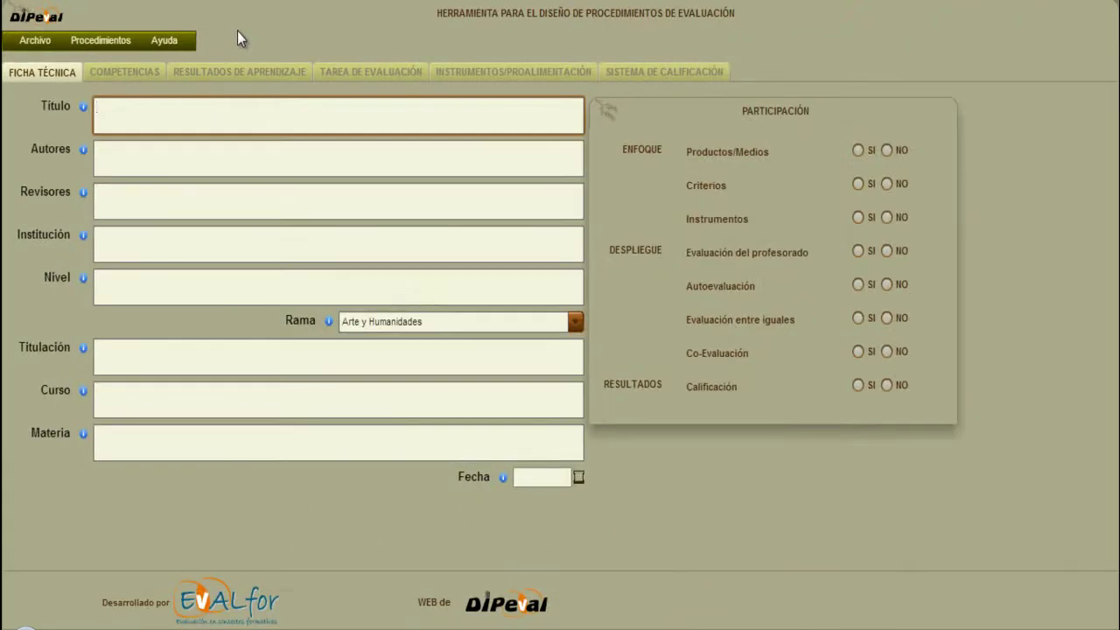
left_click(238, 31)
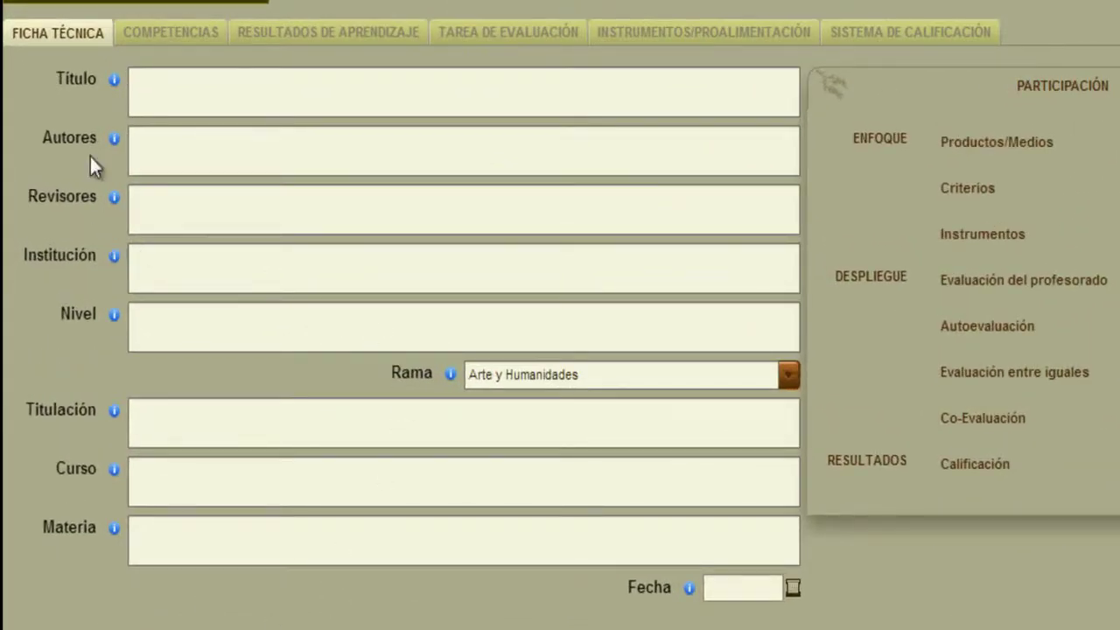
Check the field information tips, then display the five knowledge branches in the Rama list.
mouse_move(77, 81)
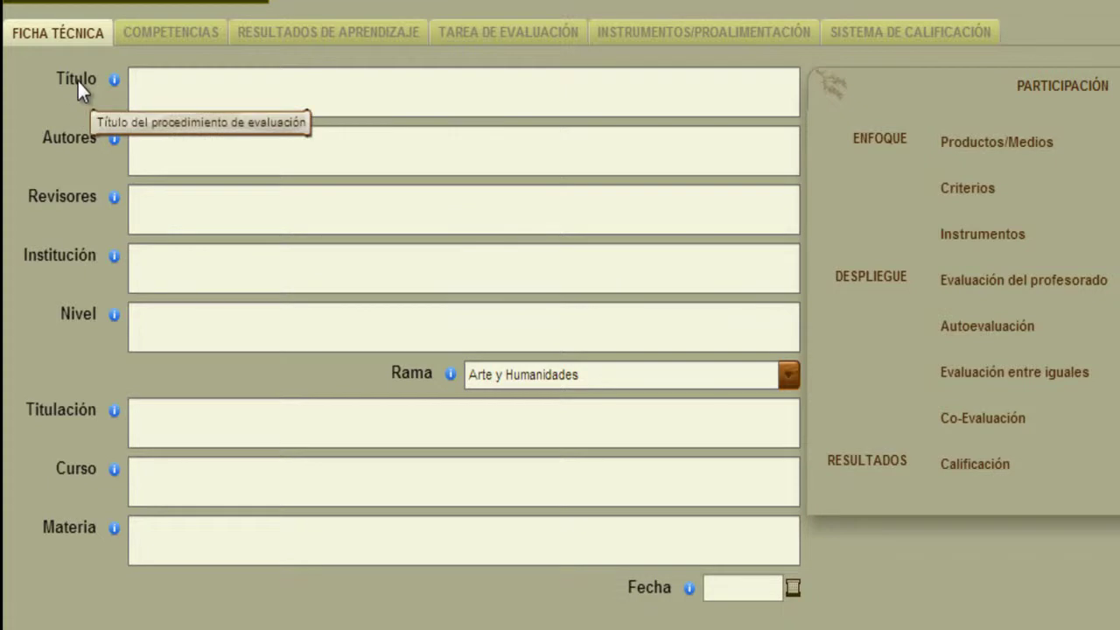
mouse_move(183, 133)
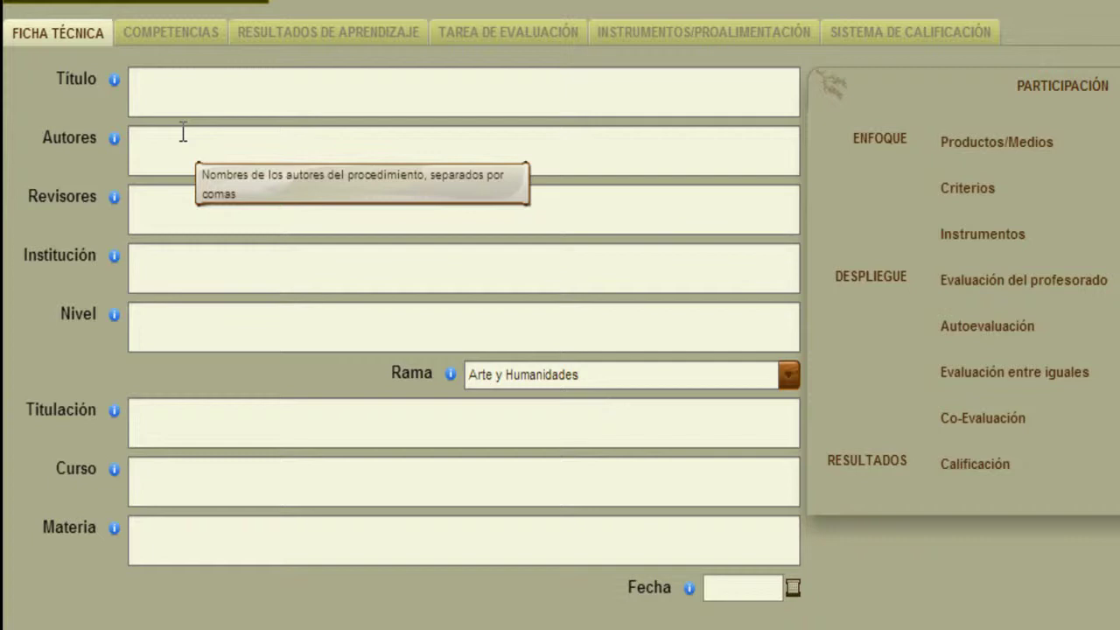
mouse_move(175, 200)
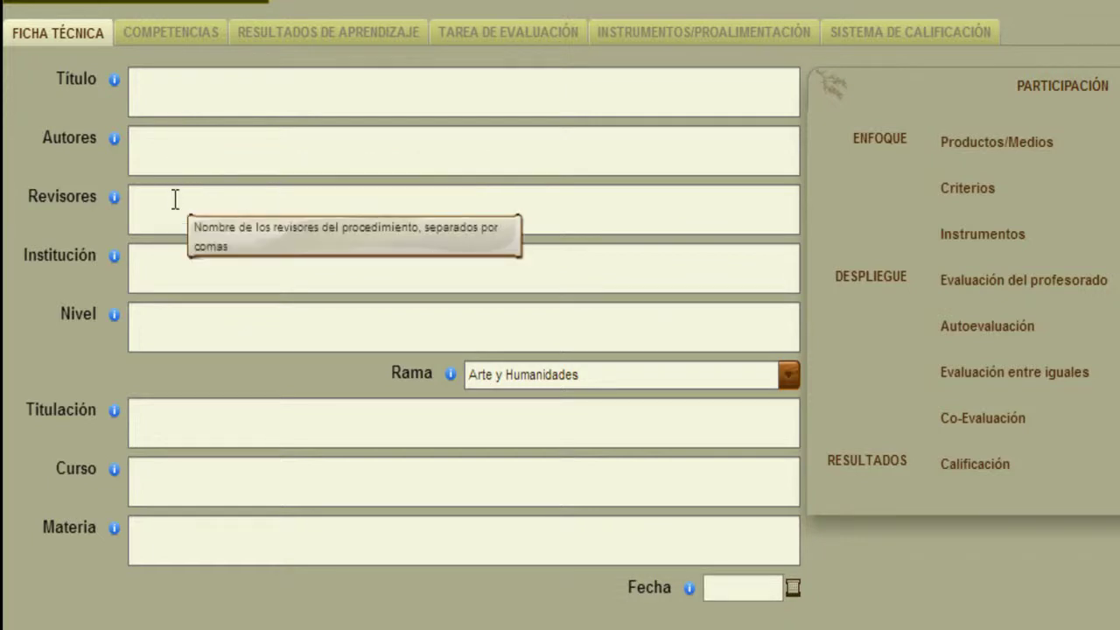
mouse_move(167, 255)
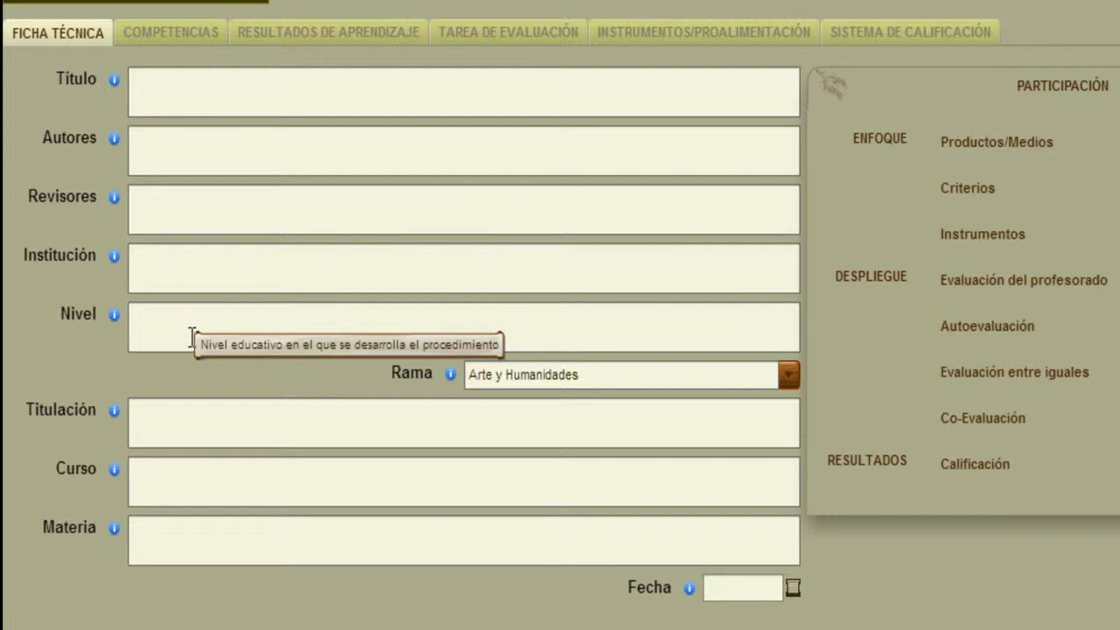
left_click(791, 379)
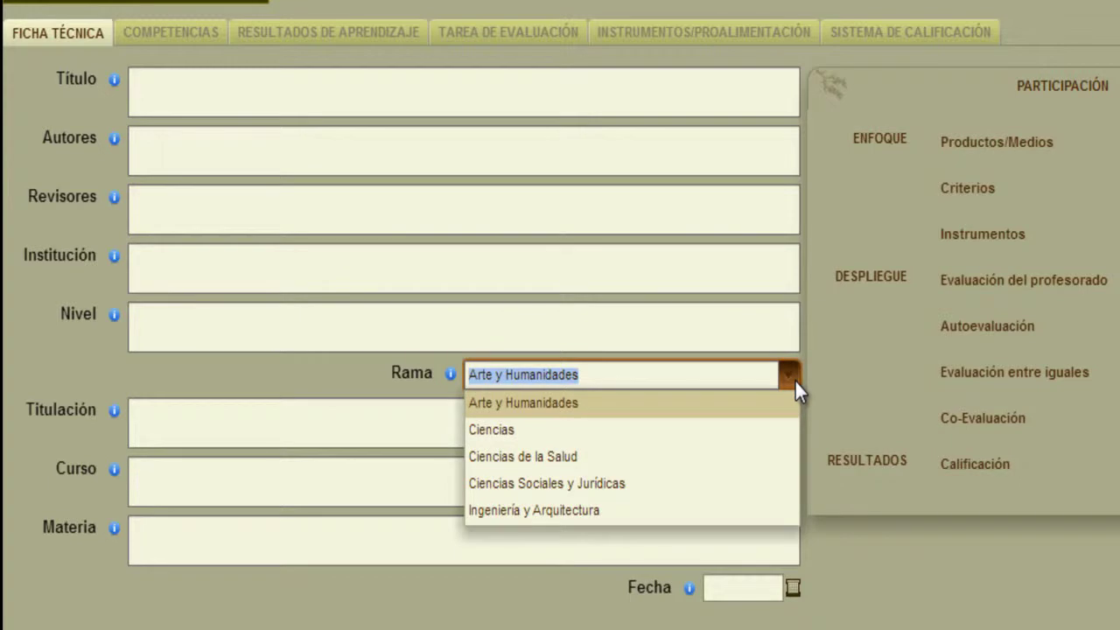
Close the Rama list without changing it, keeping Arte y Humanidades.
left_click(795, 379)
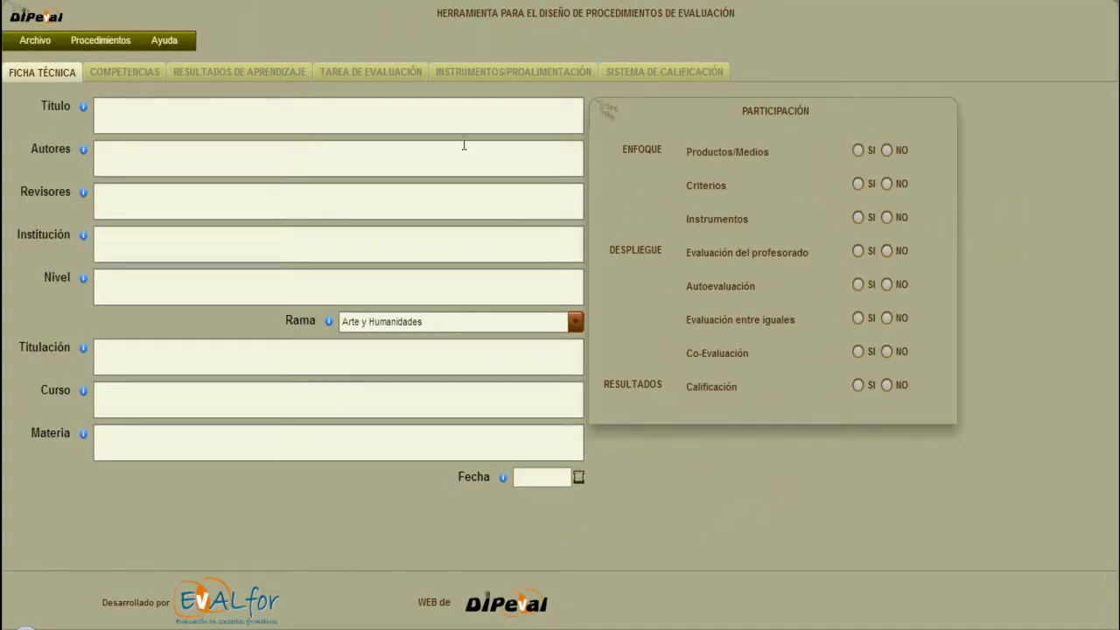
Enter Título 'Procedimiento para evaluar Unidad Formativa I - Mis primeros pasos como evaluador' and the author's name.
left_click(383, 114)
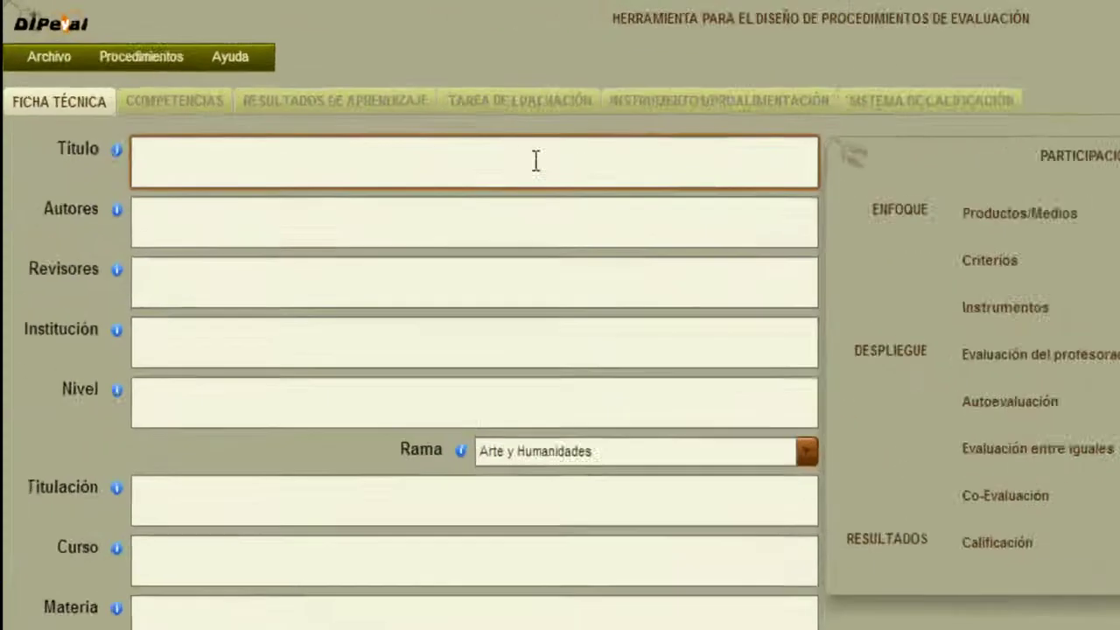
type("Pro")
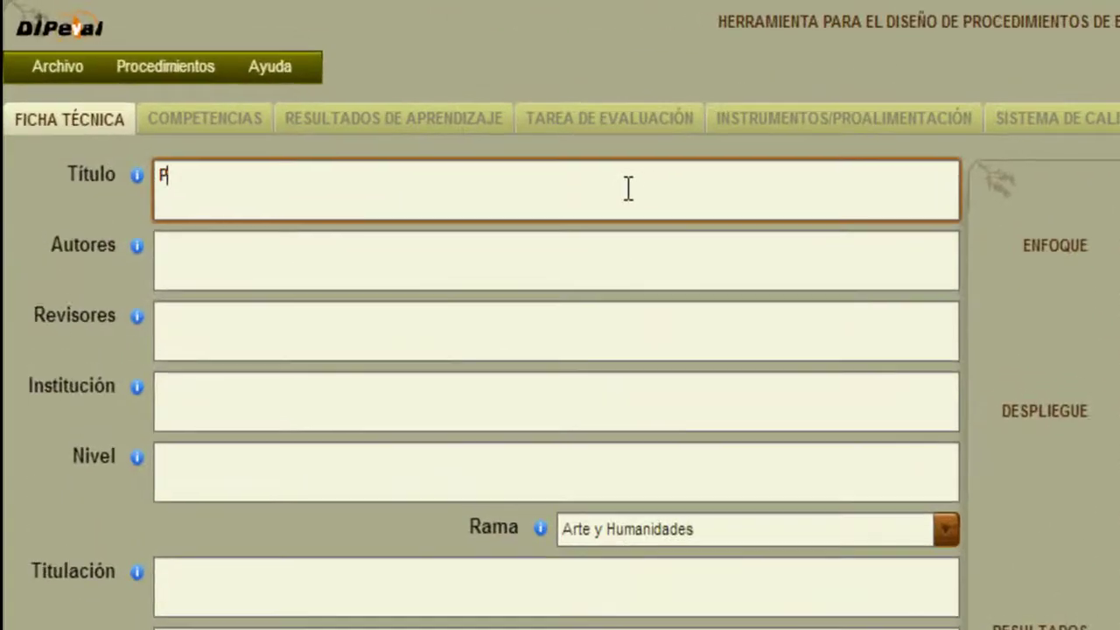
type("cedim")
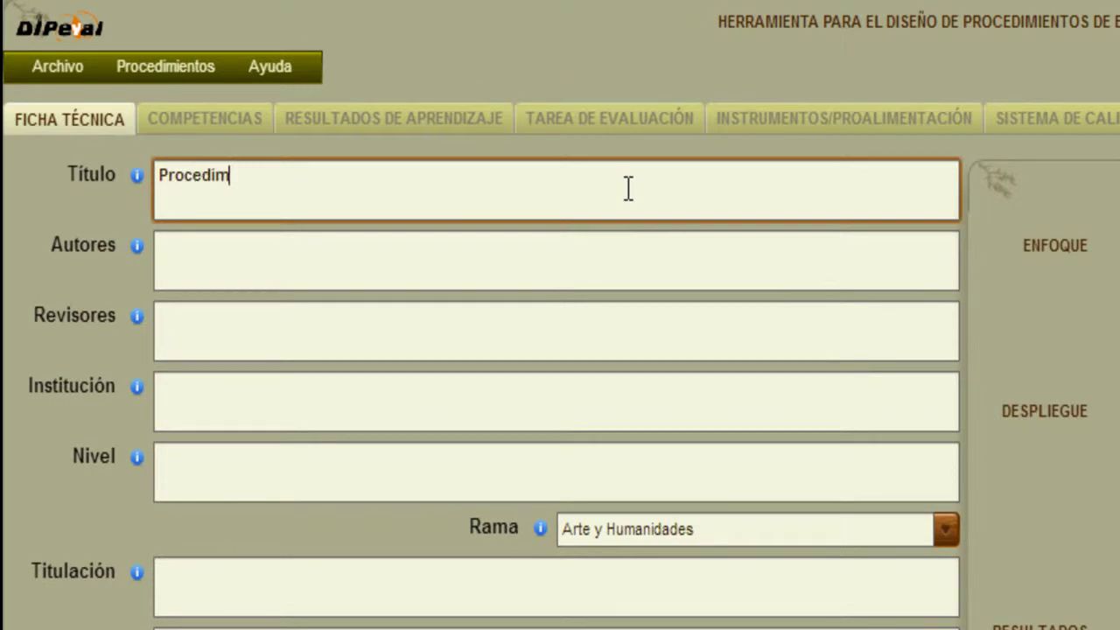
type("iento para evalua")
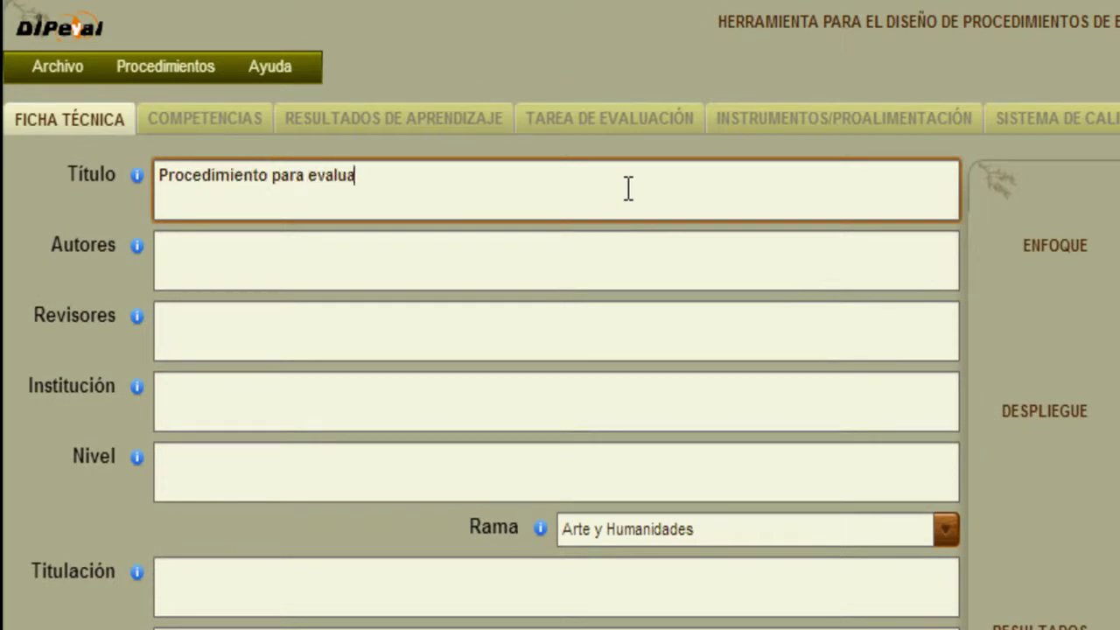
type("r Unidad")
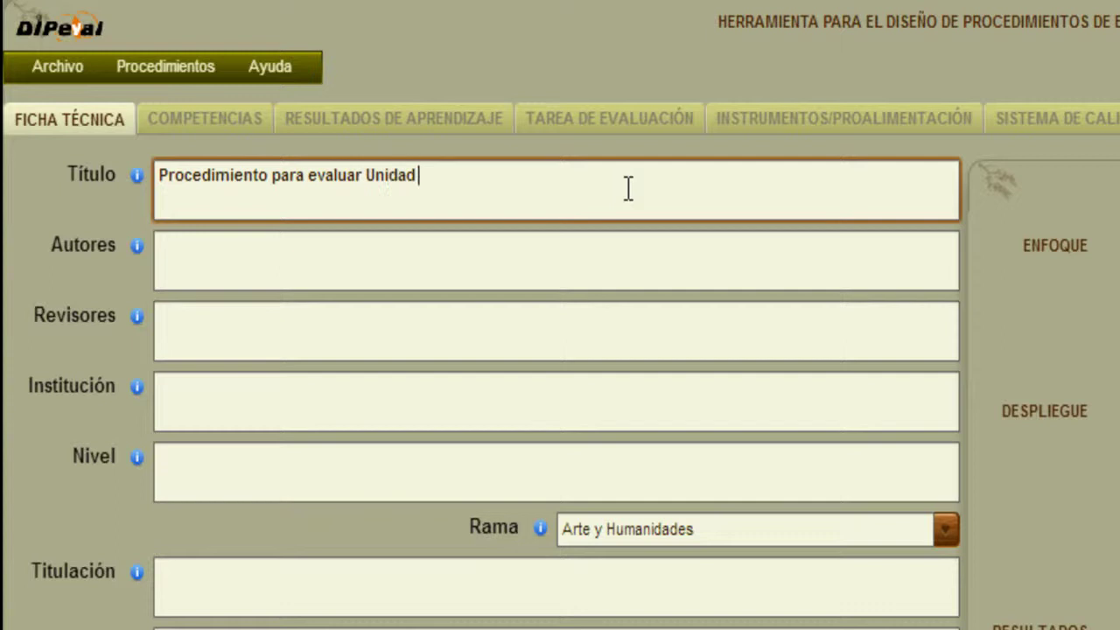
type(" Formativa I ")
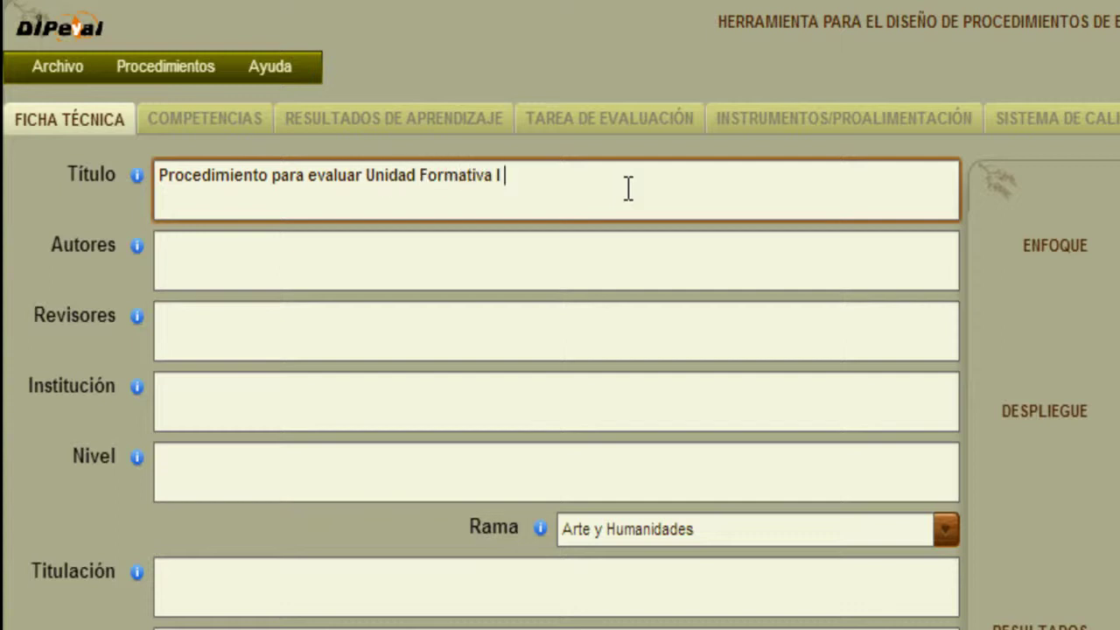
type("- Mis primeros pasos ")
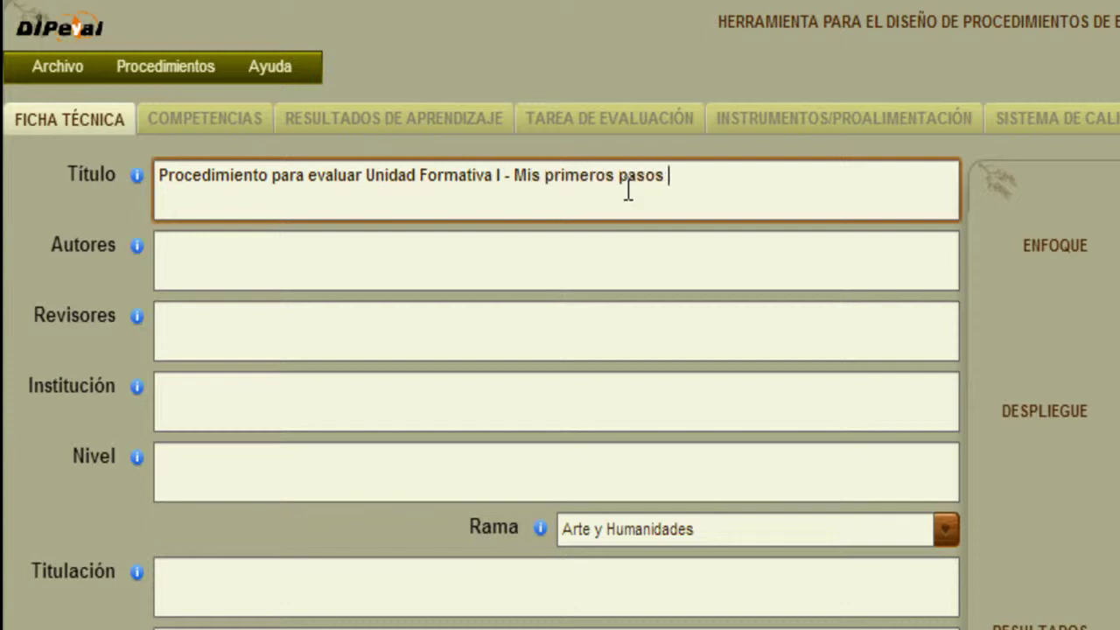
type("como evaluador")
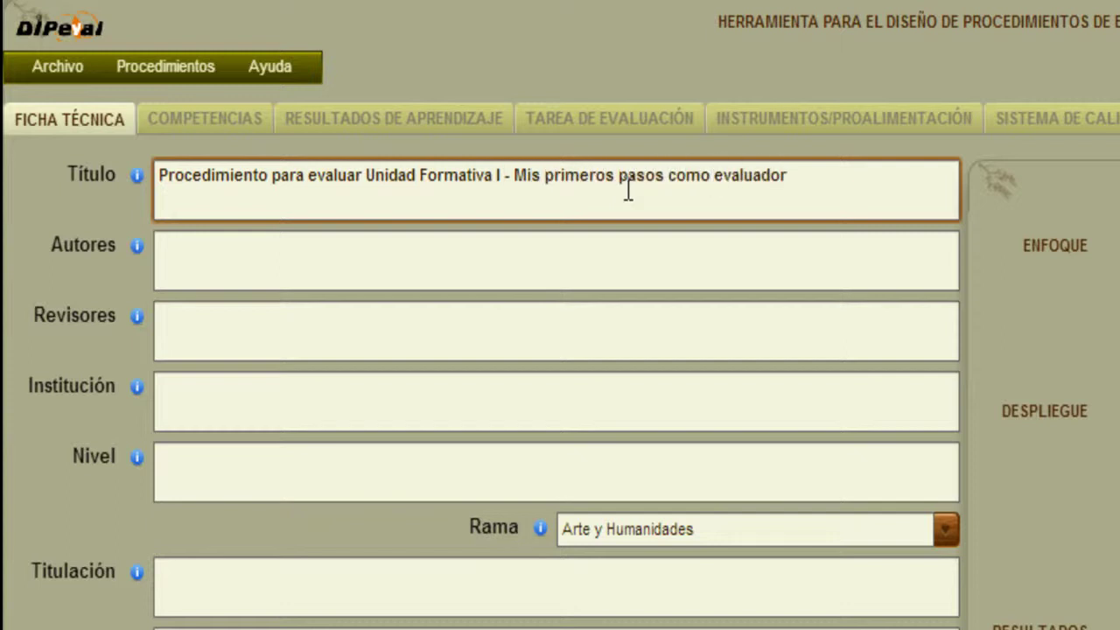
left_click(693, 241)
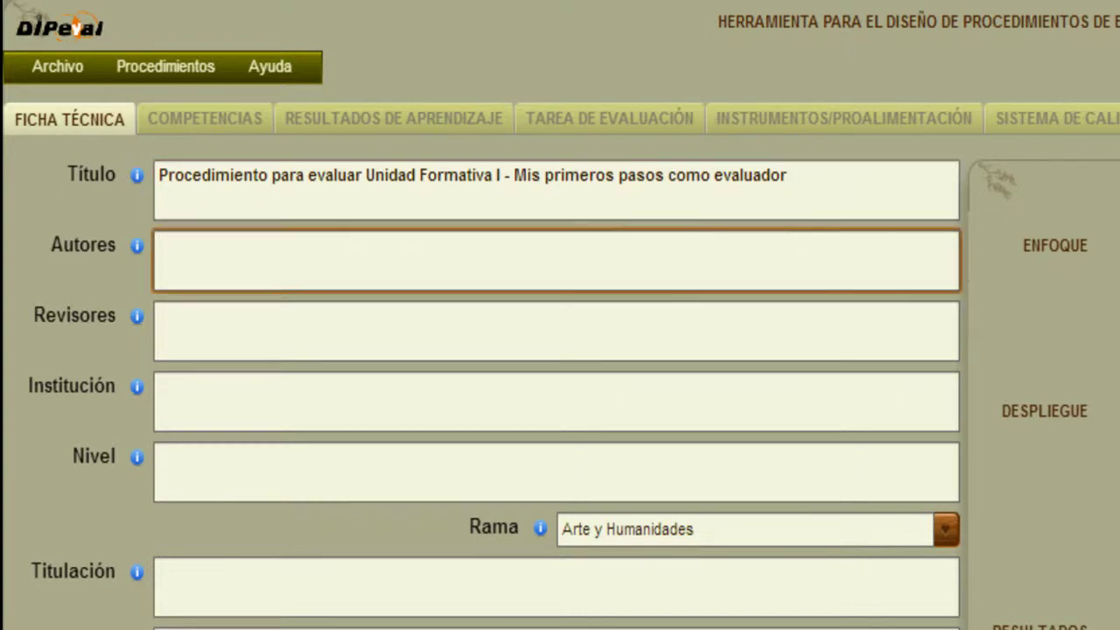
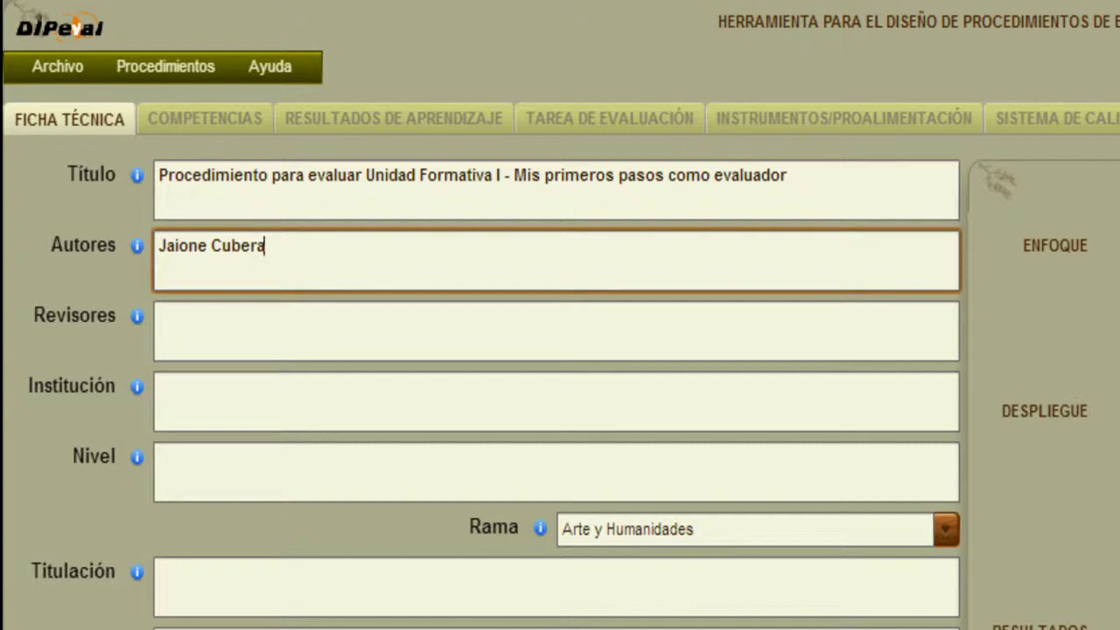
Enter the reviewer's name, Institución 'Universidad de Cádiz - Proyecto DevalSimWeb' and Nivel 'Educación Superior'.
left_click(160, 316)
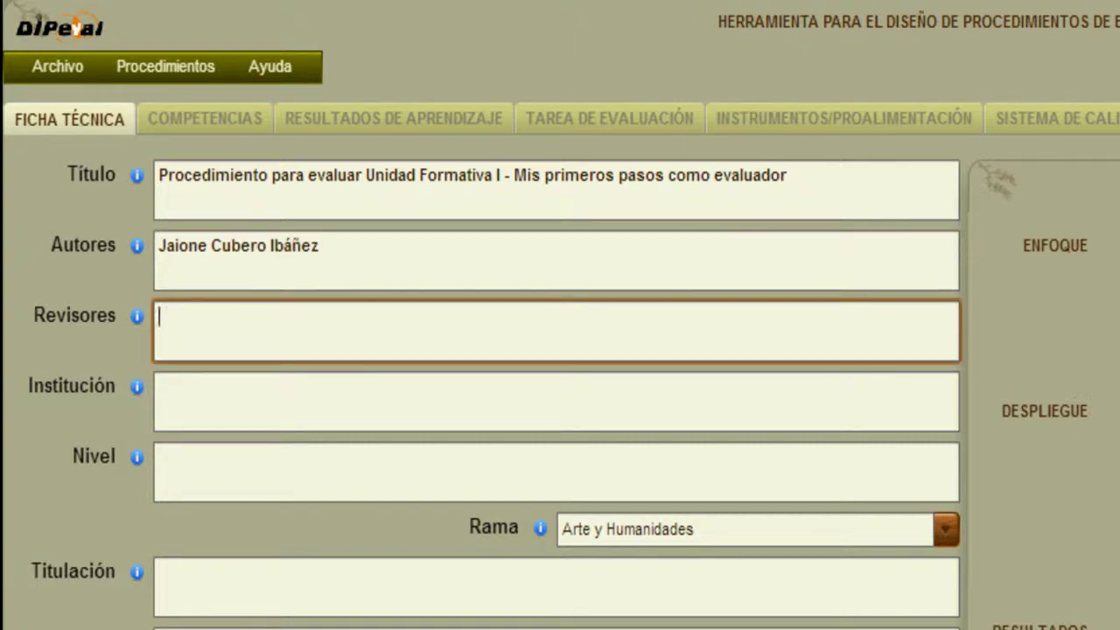
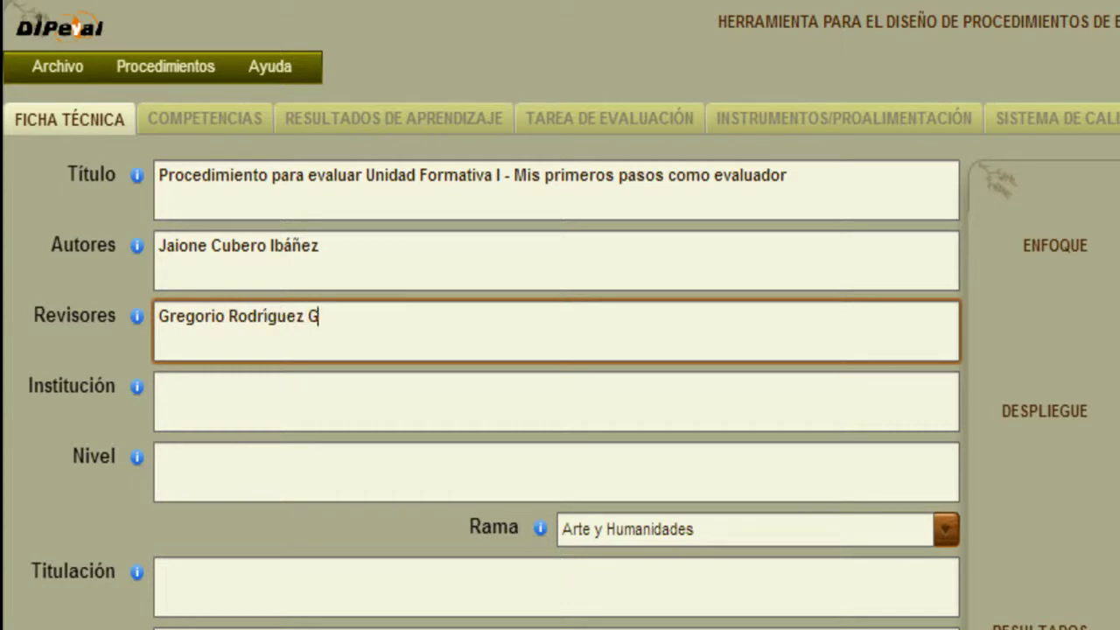
left_click(160, 387)
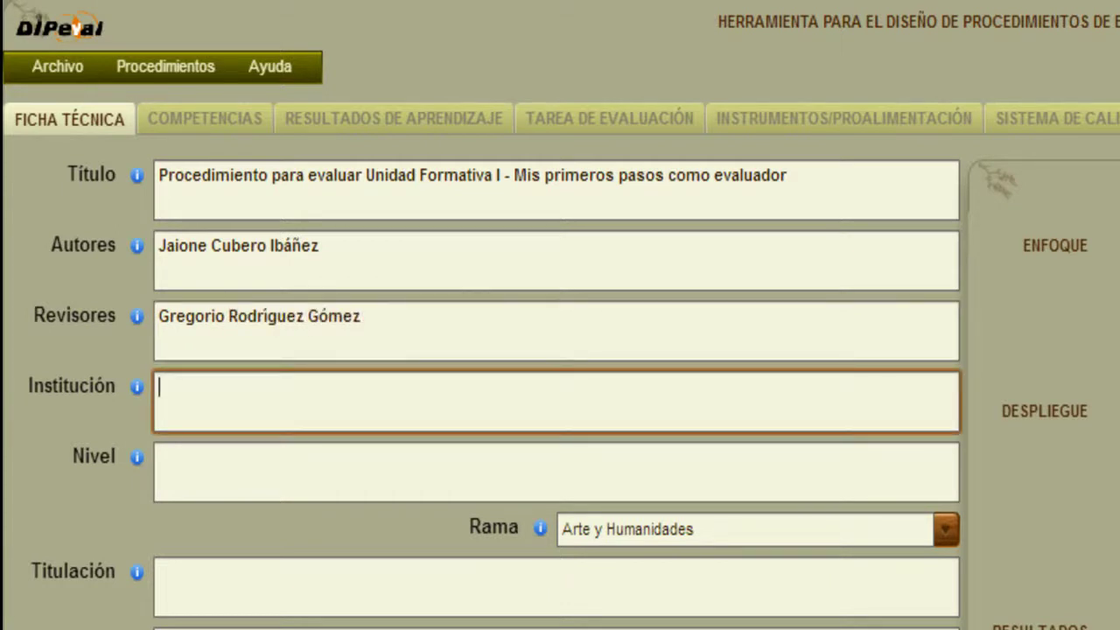
type("Universidad de Cád")
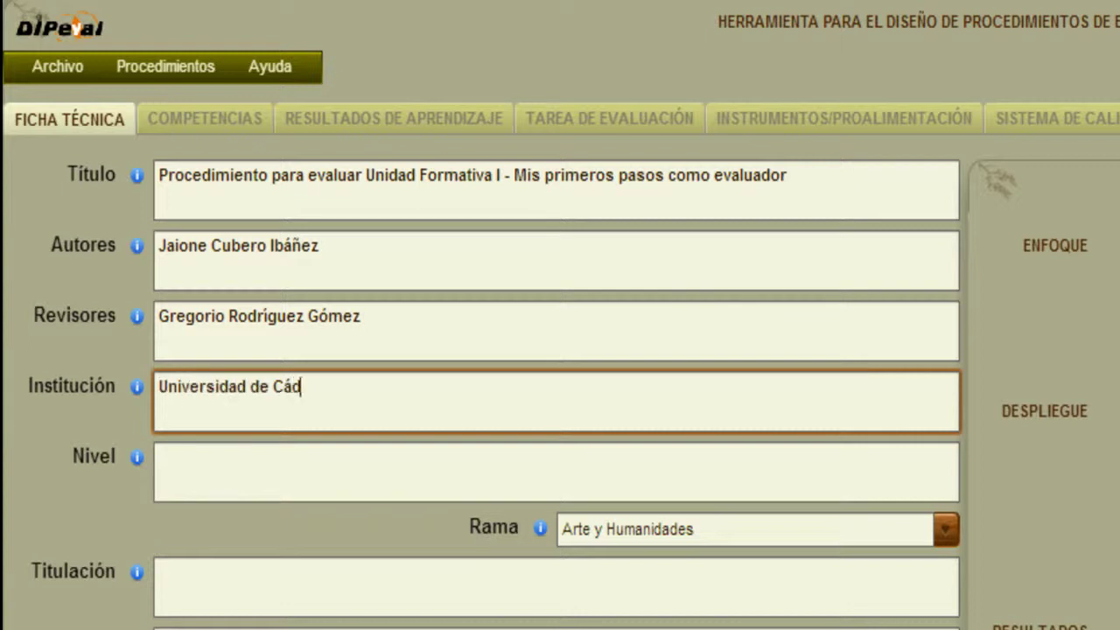
type("iz - Proyecto DevalSi")
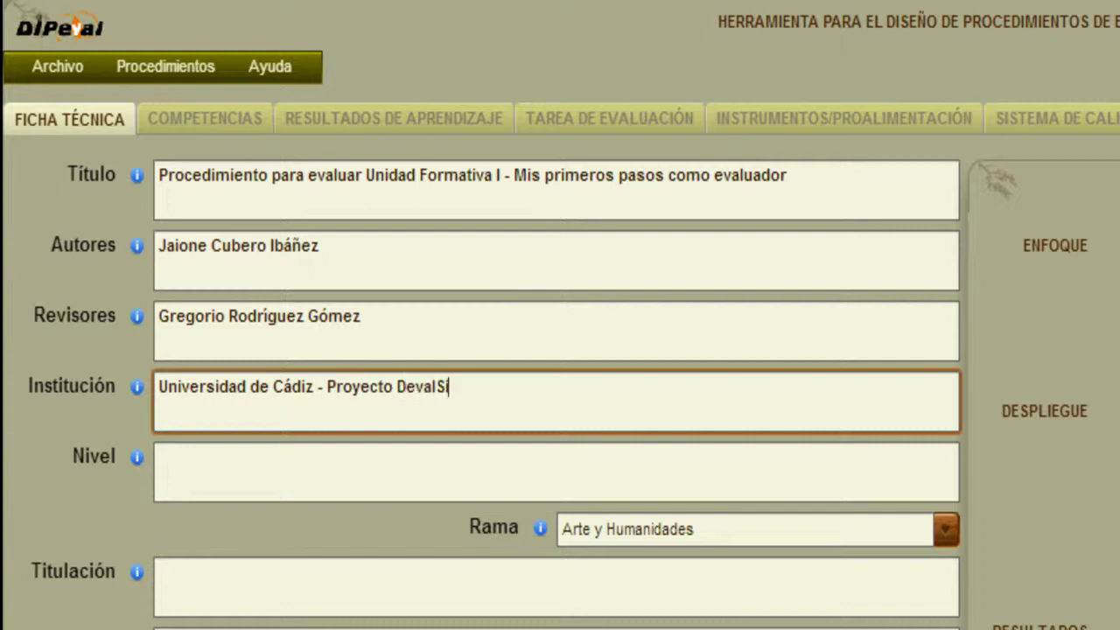
type("mWeb")
key("Tab")
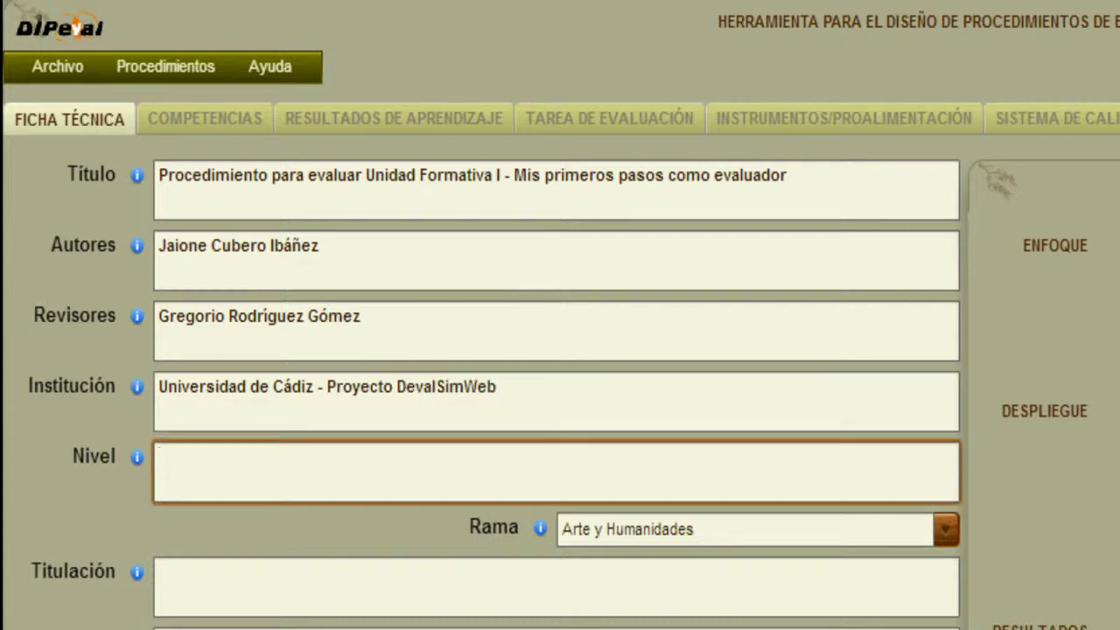
type("Educación Super")
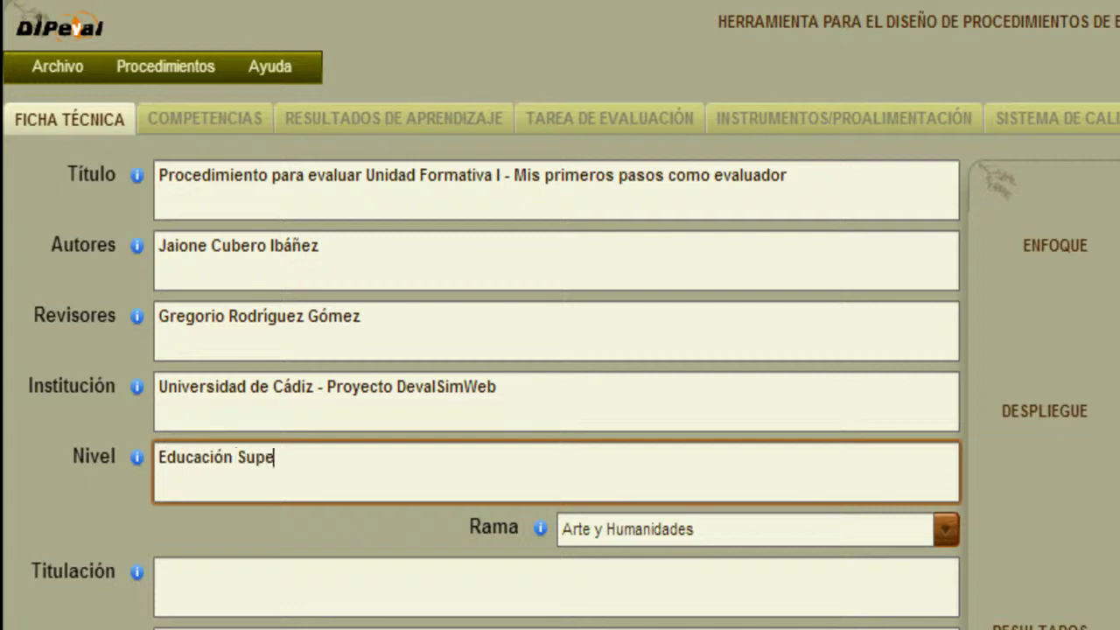
type("ior")
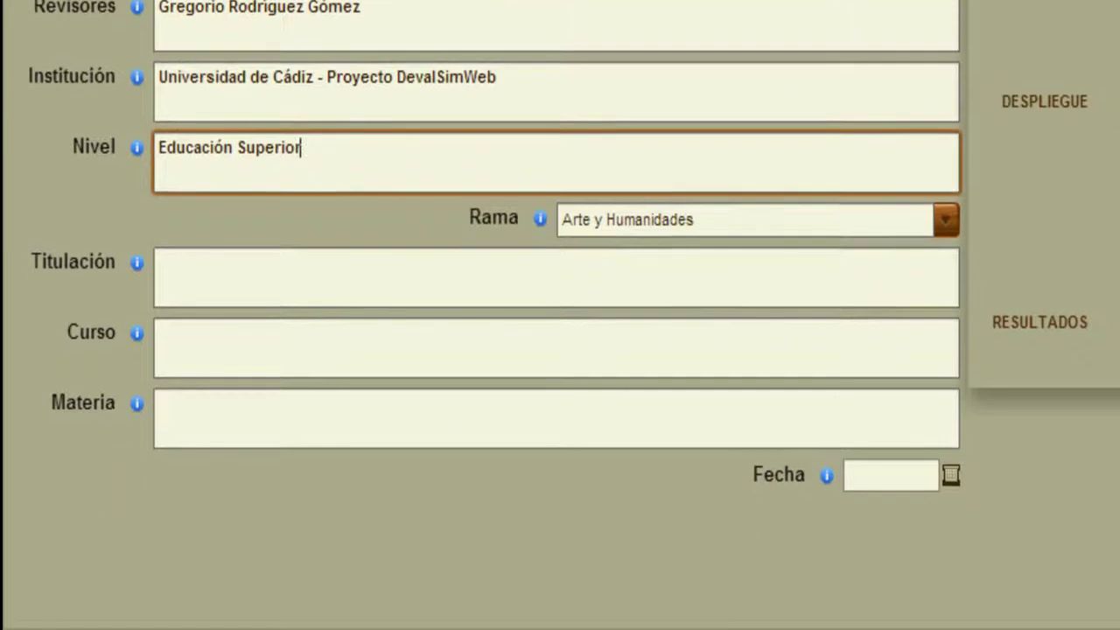
Set Rama to Ciencias Sociales y Jurídicas and Titulación to 'Programa Formativo para estudiantes DevalSimWeb'.
left_click(945, 220)
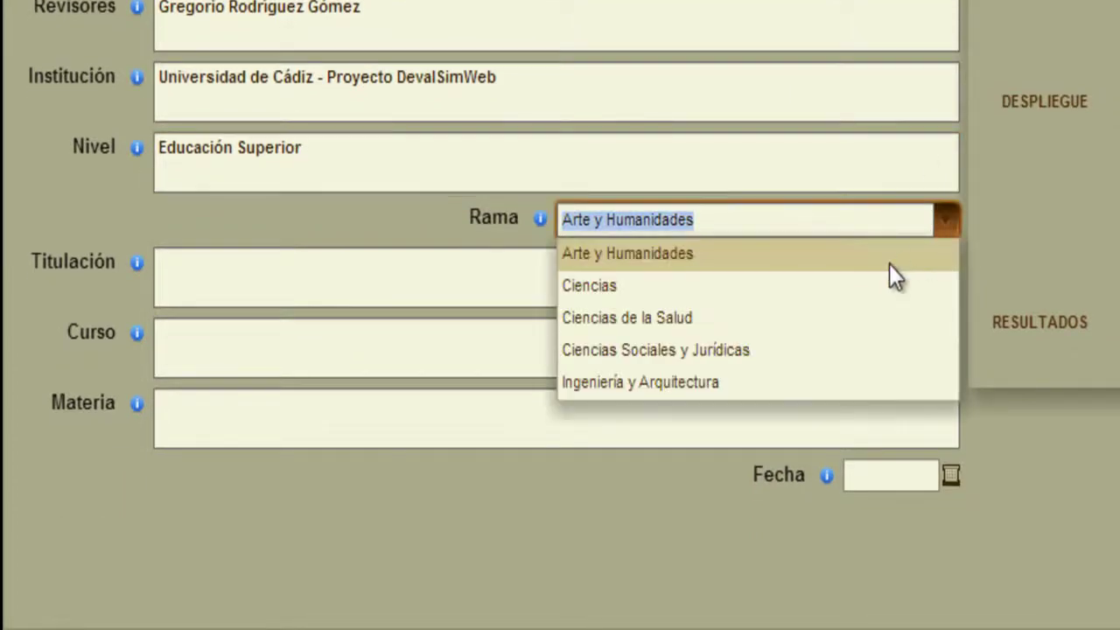
left_click(836, 350)
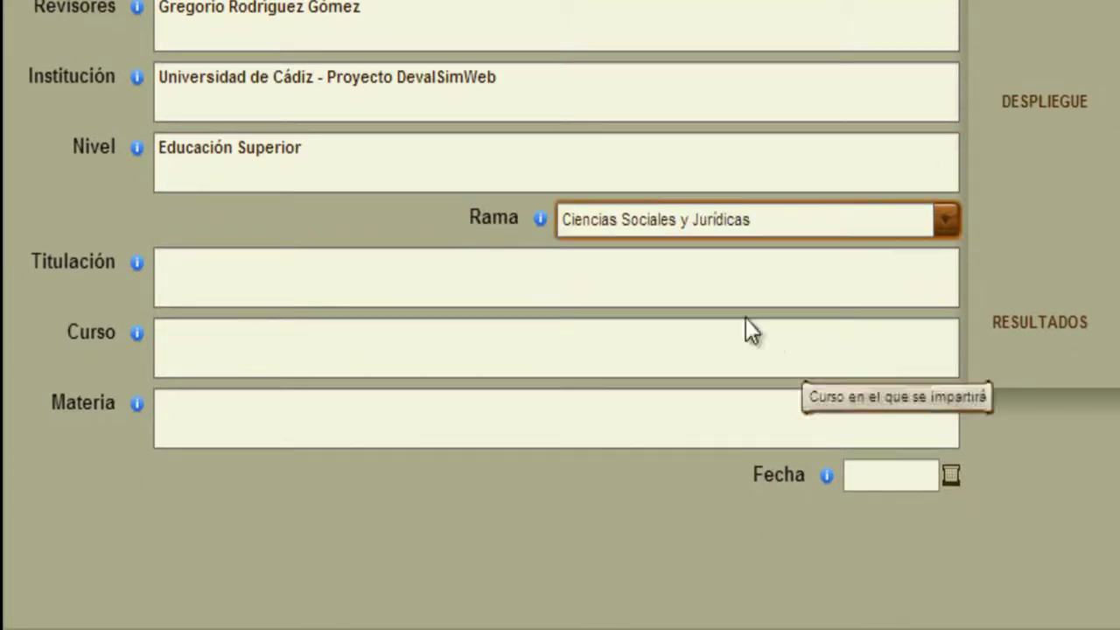
left_click(696, 289)
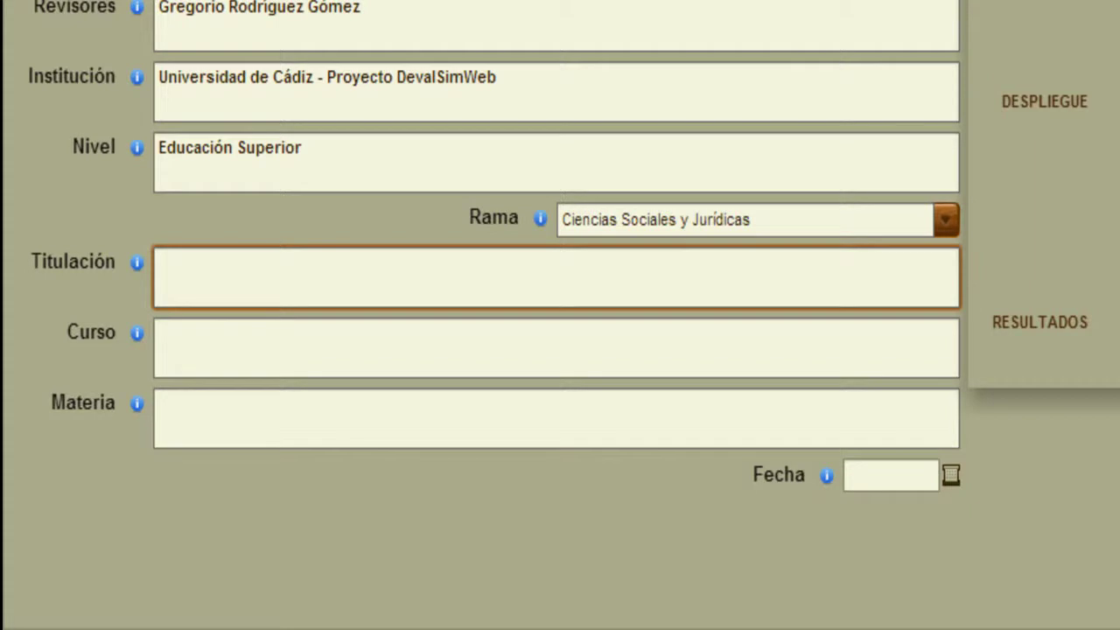
type("Programa ")
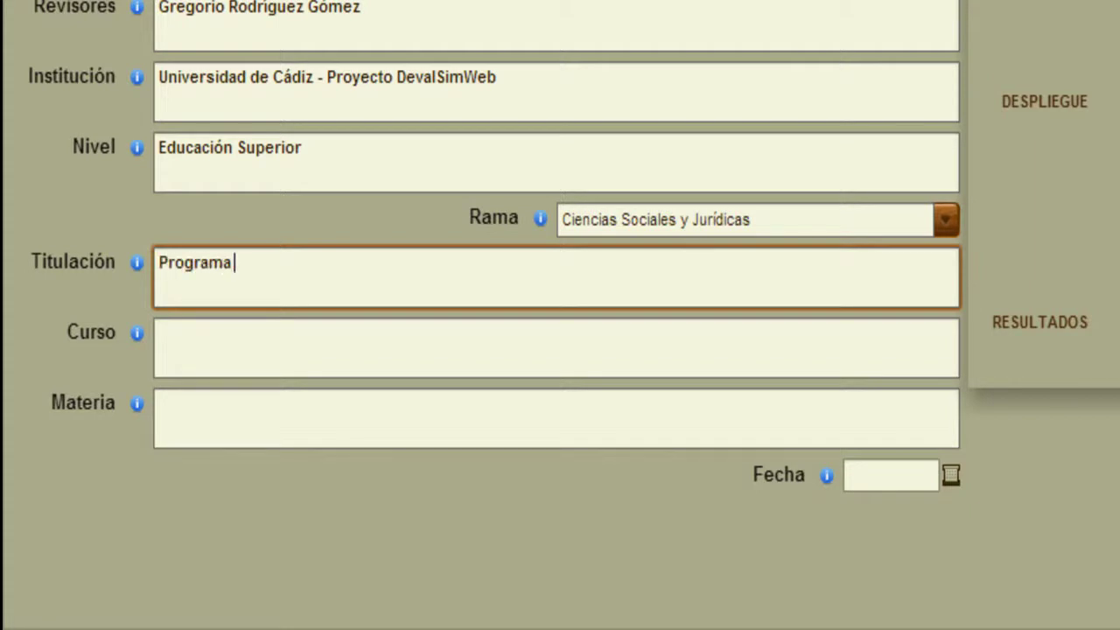
type("Formativo para")
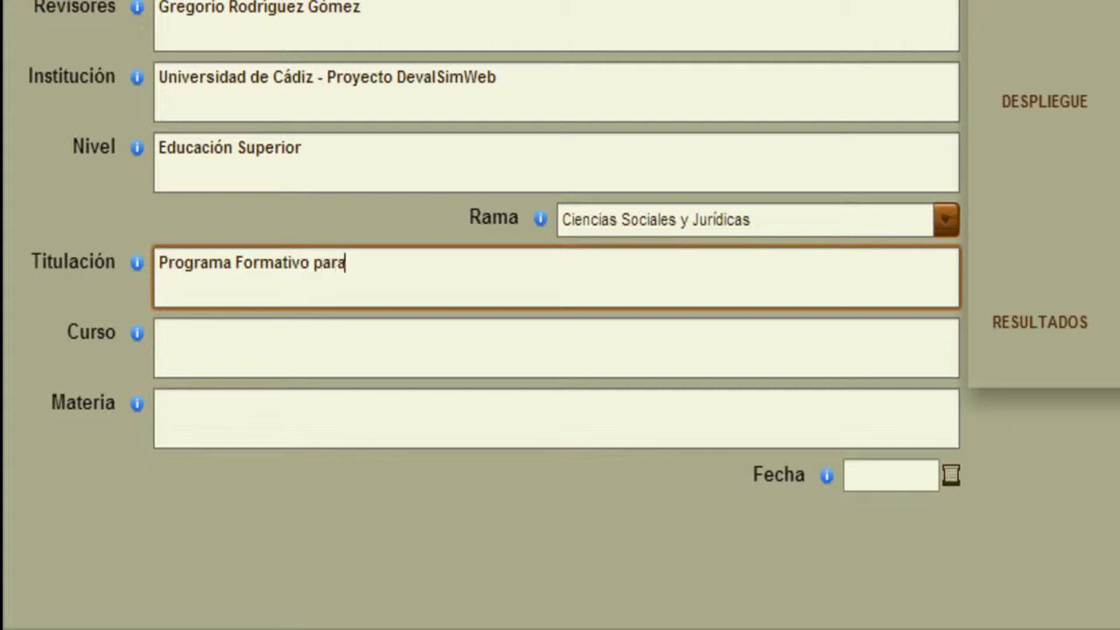
type(" estudiantes DevalSim")
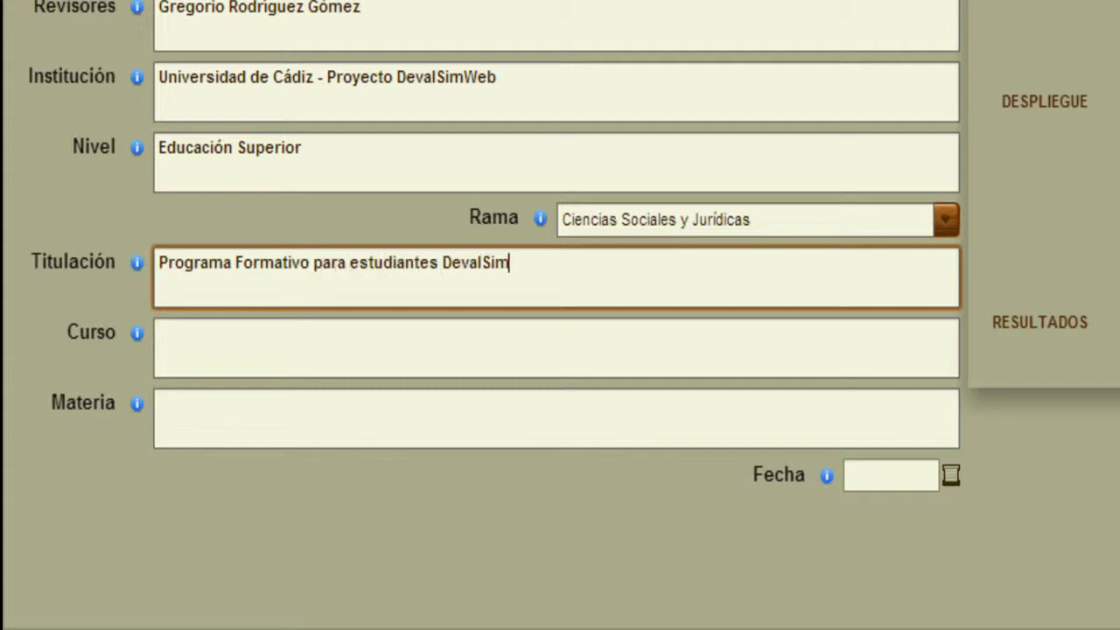
type("Web")
Fill Curso with 'Unidad Formativa I' and Materia with 'Mis primeros pasos como evaluador'.
left_click(159, 333)
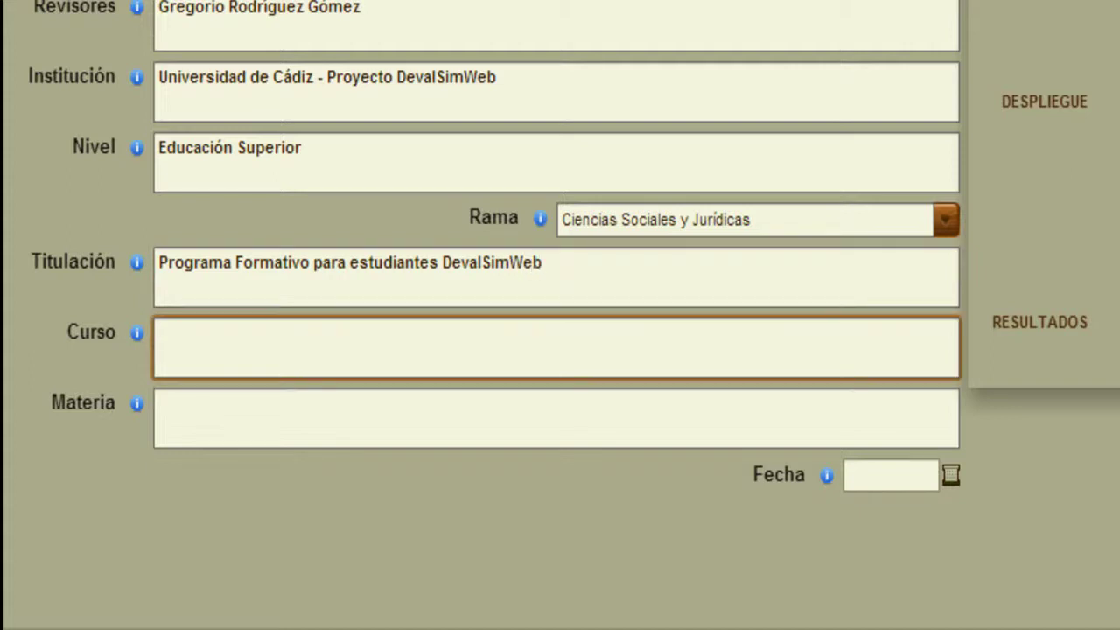
type("Unidad Formativa")
type("I")
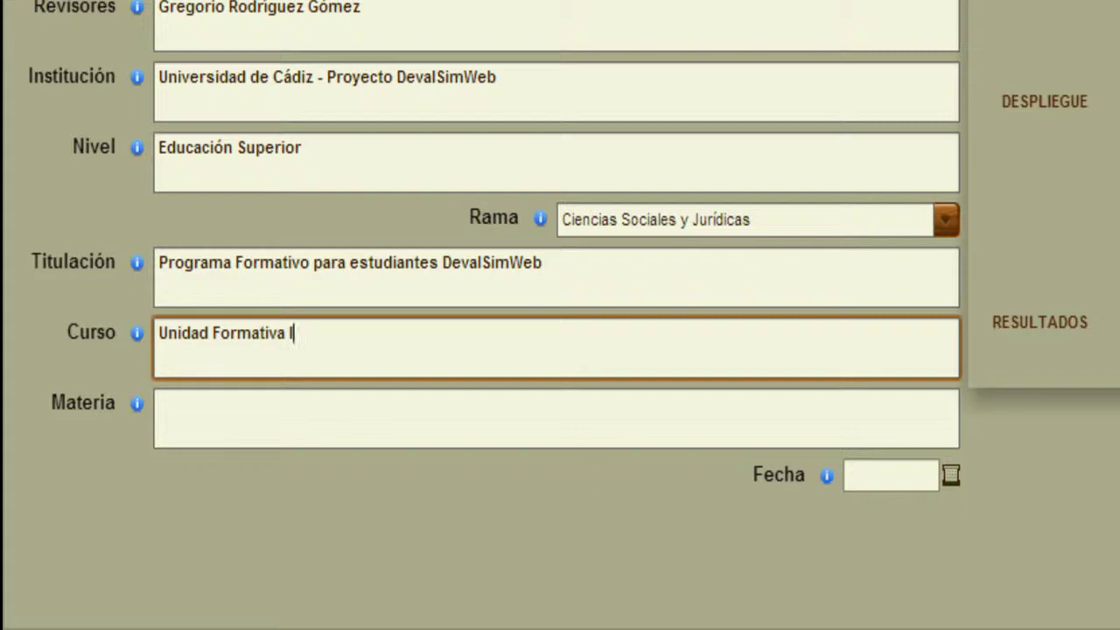
key("Tab")
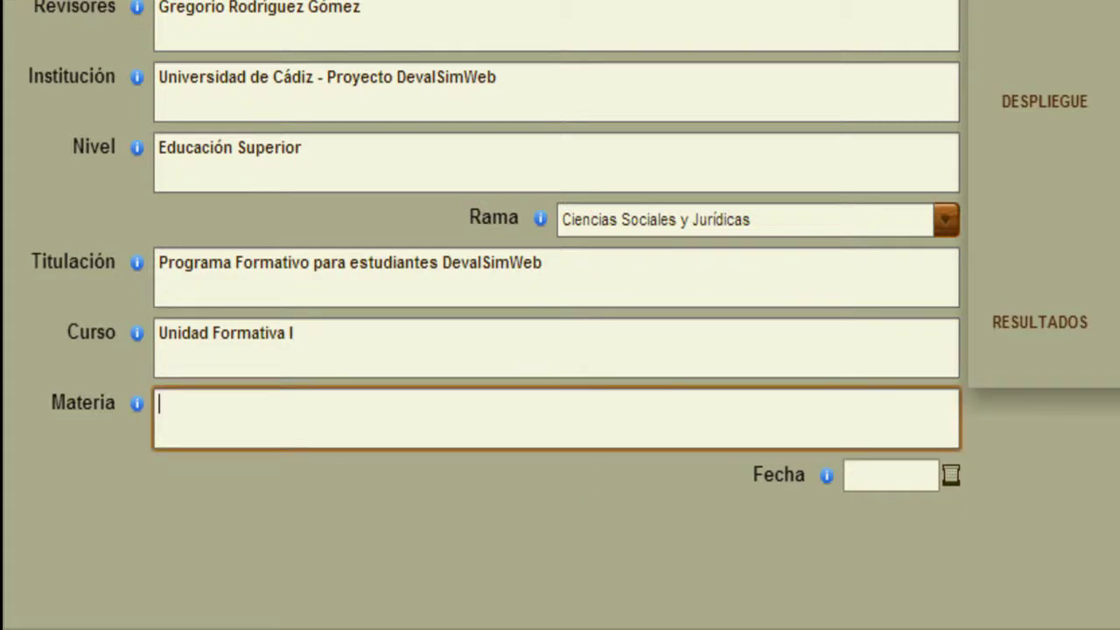
type("Mis primeros pasos de")
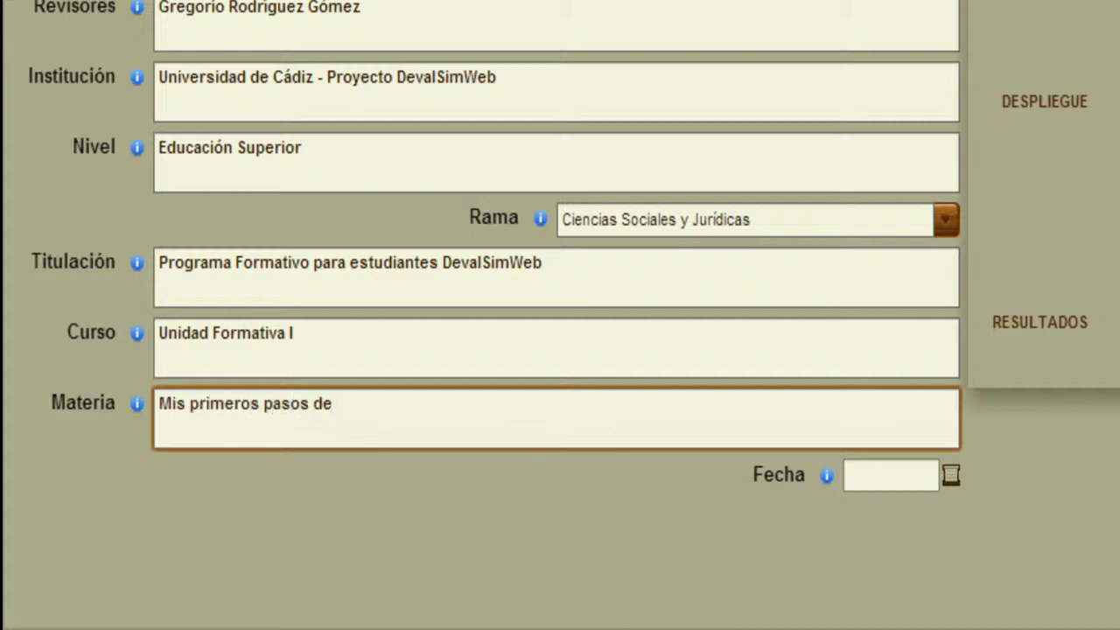
key("BackSpace")
key("BackSpace")
type("coo")
key("BackSpace")
type("mo evaluador")
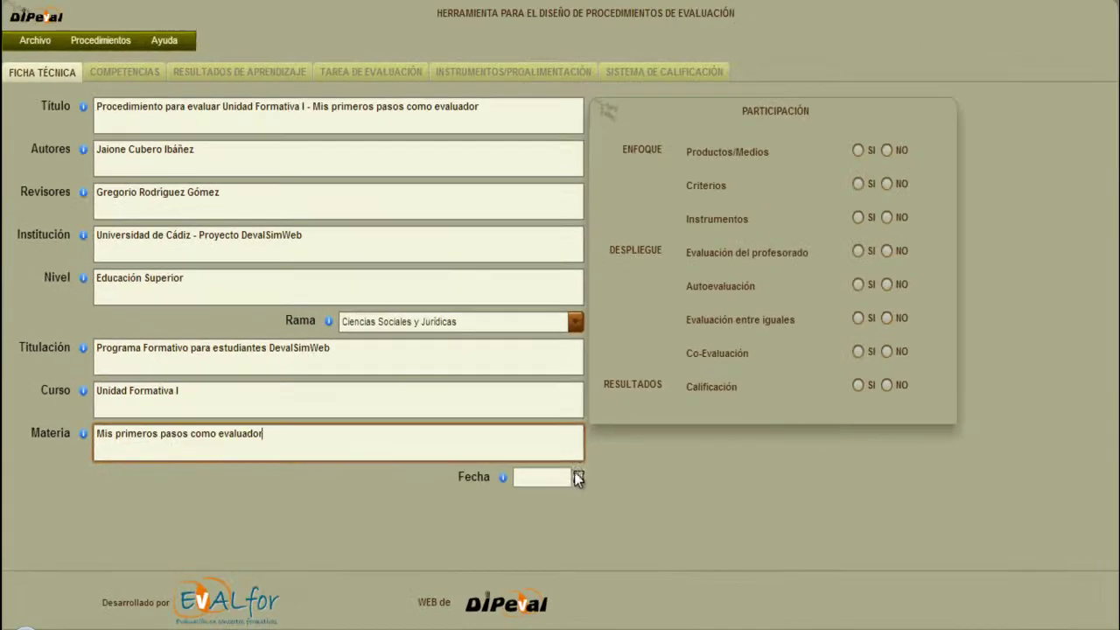
Set Fecha to 26/10/2013 and answer SI for Criterios, Co-Evaluación and Calificación participation.
left_click(950, 475)
left_click(708, 421)
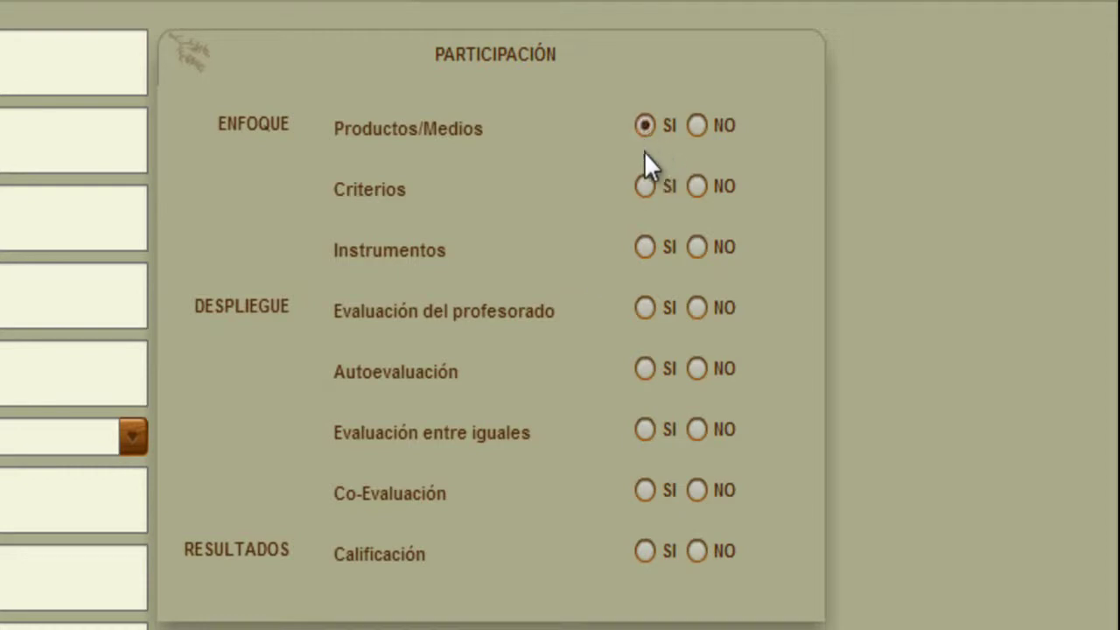
left_click(644, 186)
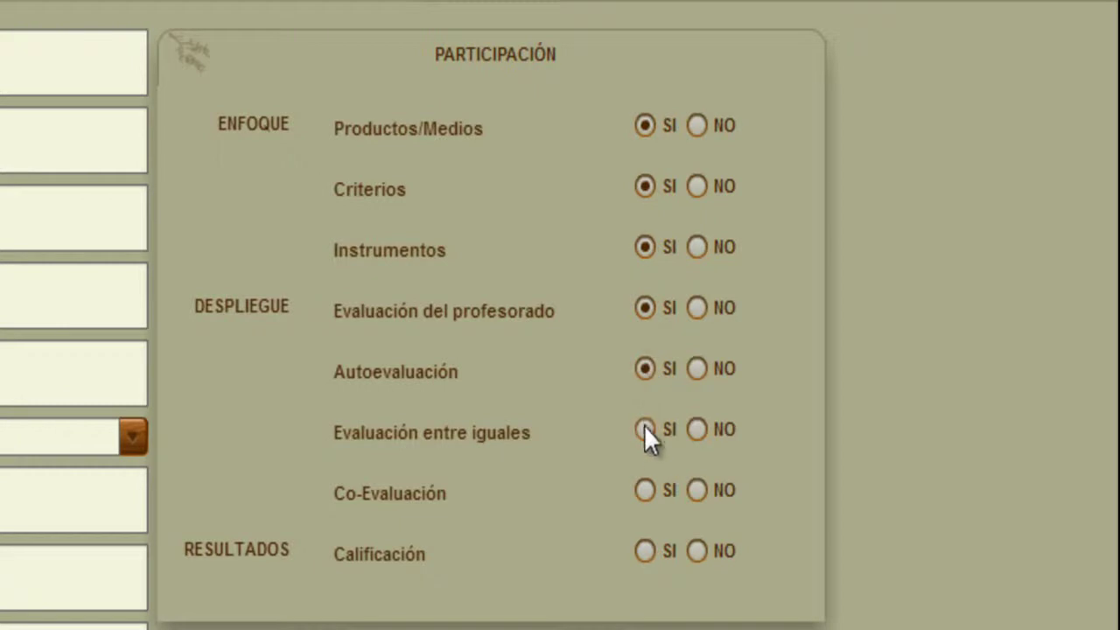
left_click(645, 491)
left_click(645, 550)
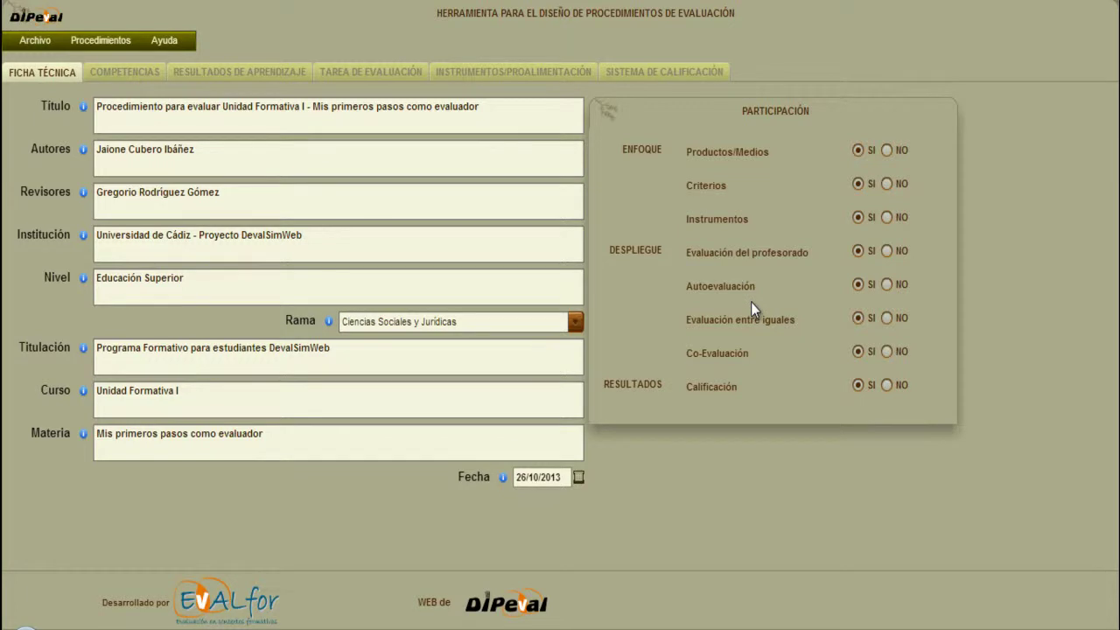
left_click(127, 74)
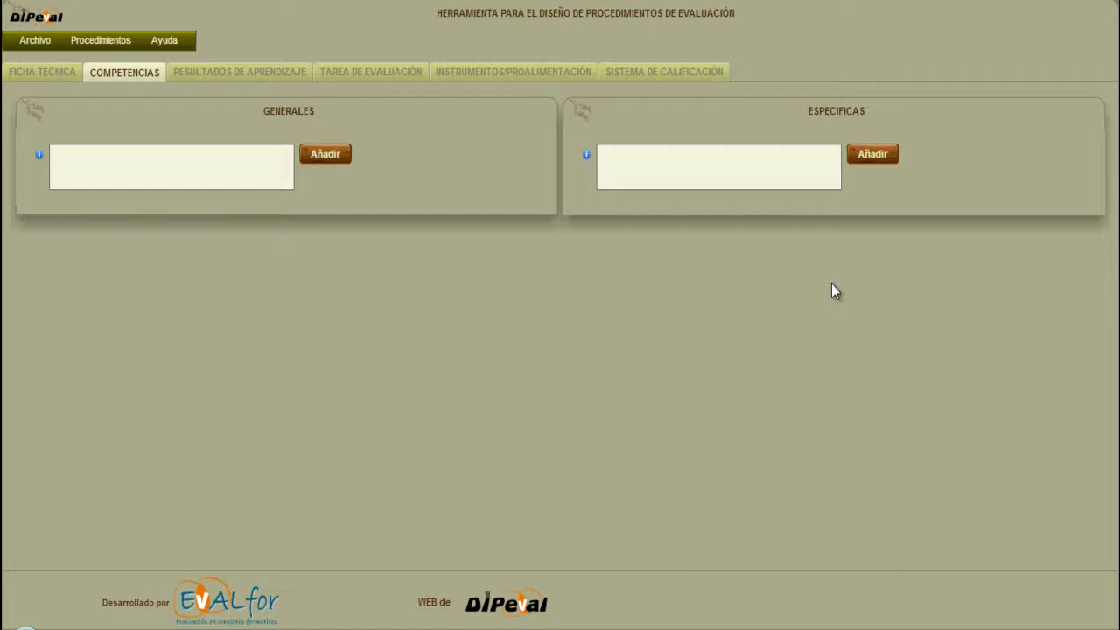
Enter the general competence on evaluation's relevance and basic elements, and specific competence 'Julicio analítico'.
left_click(241, 159)
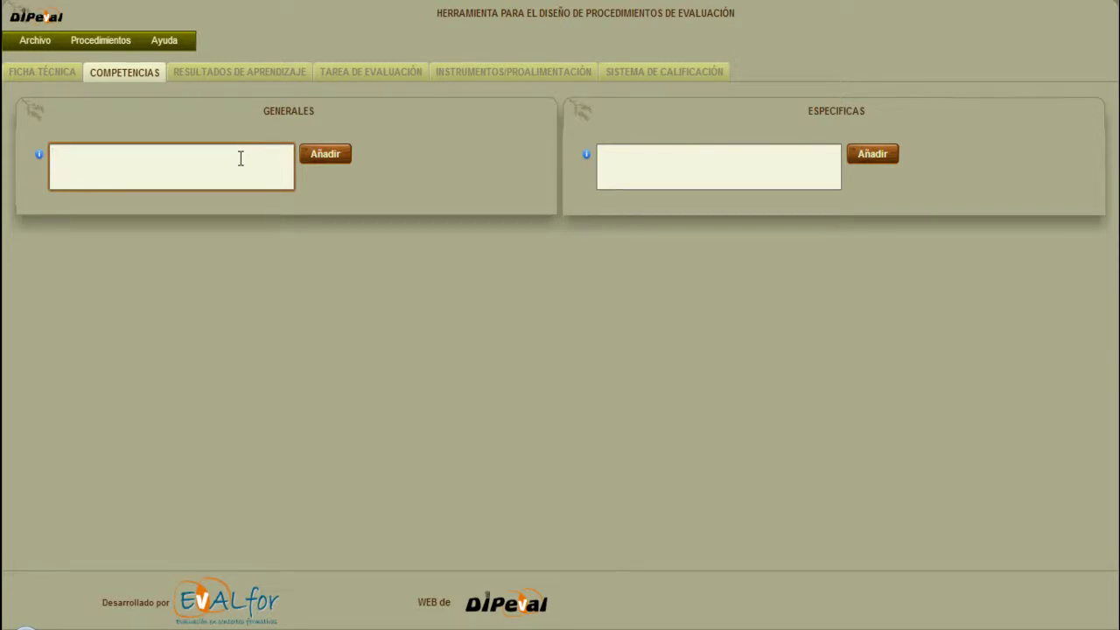
type("Ref")
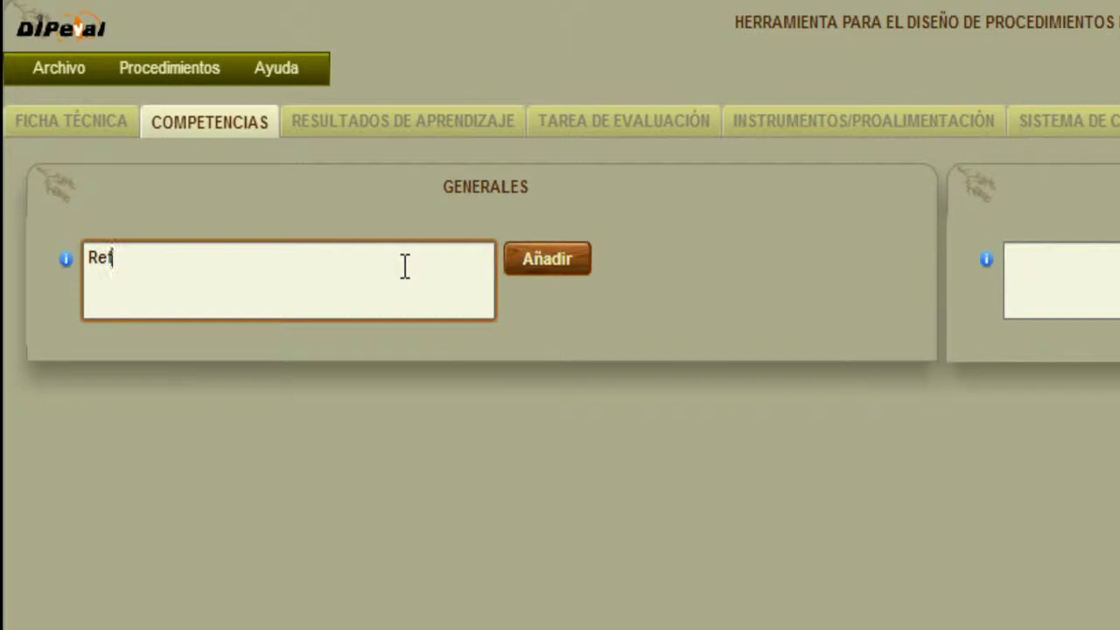
type("lexionar sobre la rele")
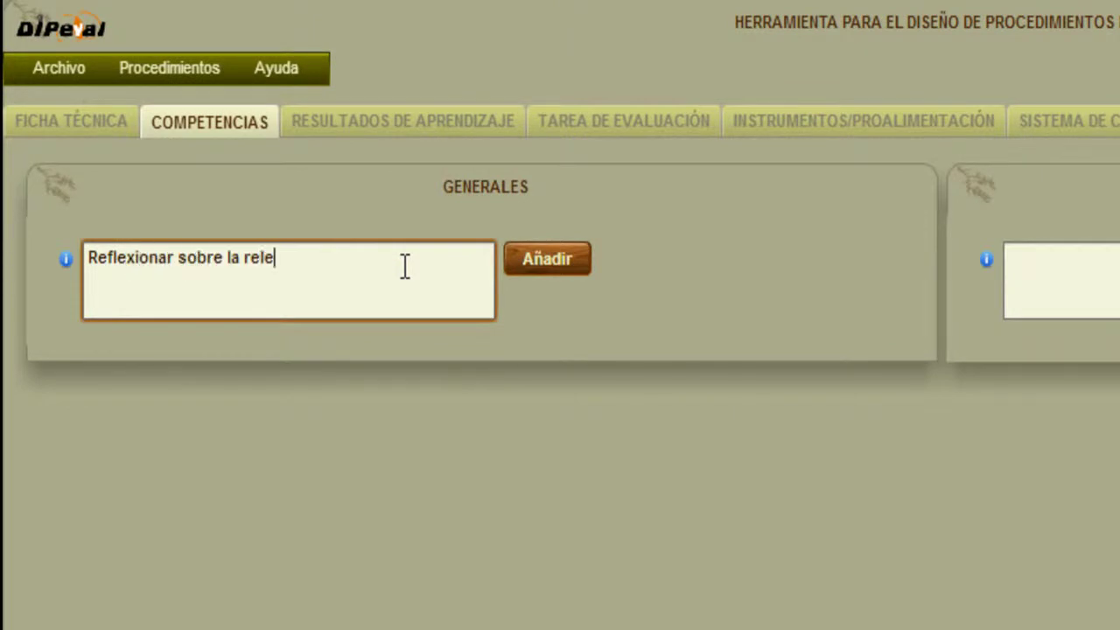
type("vancia y elemento")
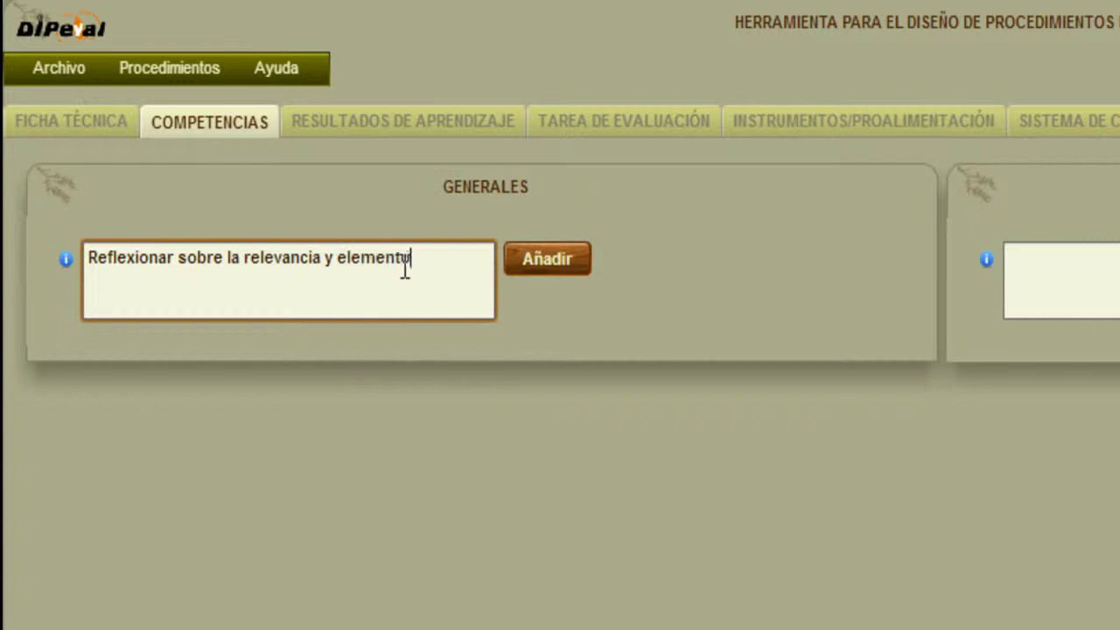
type("s básicos de evaluación")
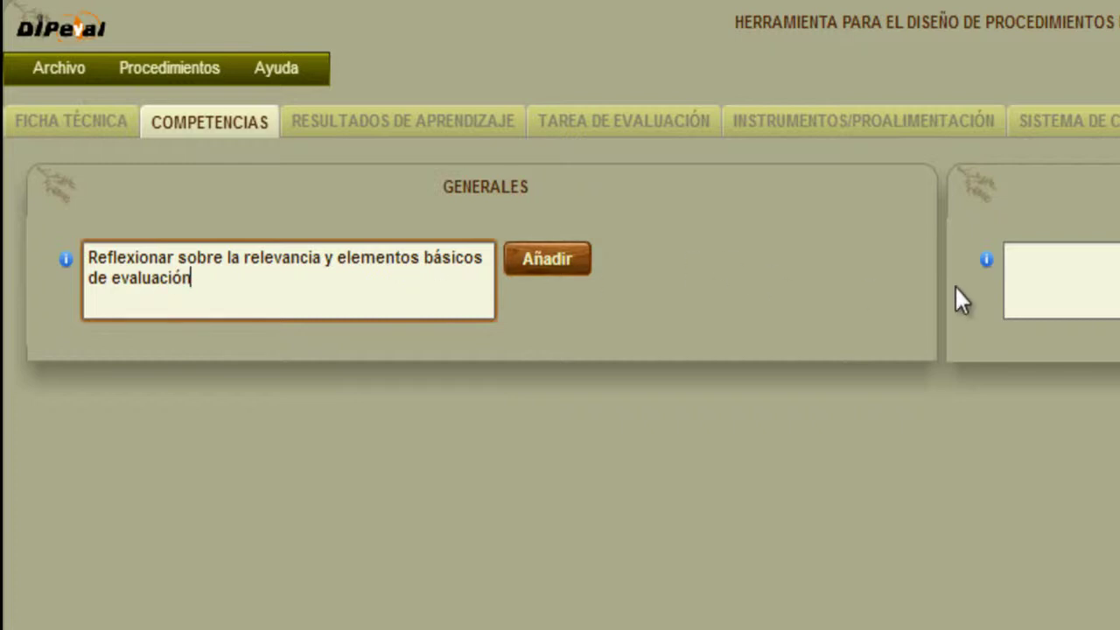
left_click(1062, 278)
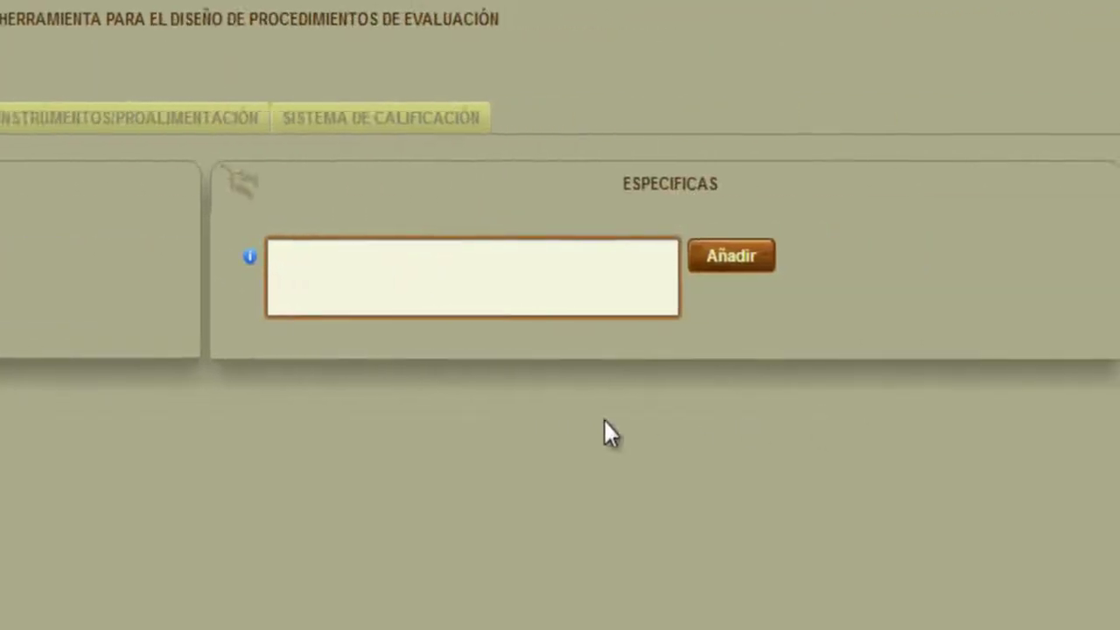
type("Julicio anál")
key("BackSpace")
key("BackSpace")
type("an")
key("BackSpace")
type("lítico")
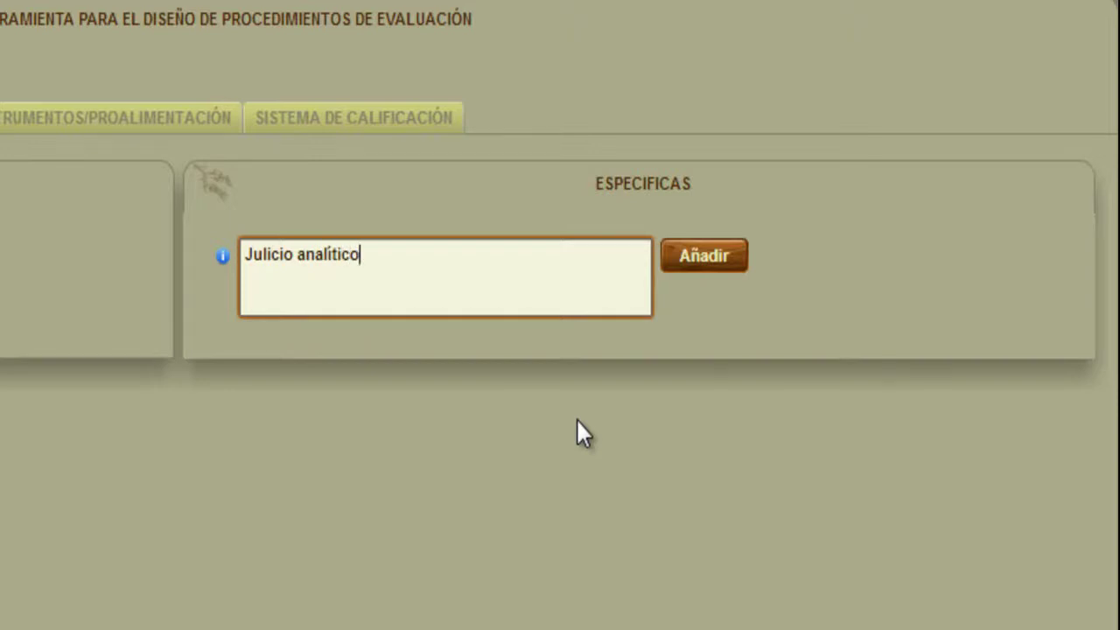
Add specific competences 'Resolución de problemas' and 'Toma de decisiones' in new rows.
left_click(729, 262)
left_click(432, 358)
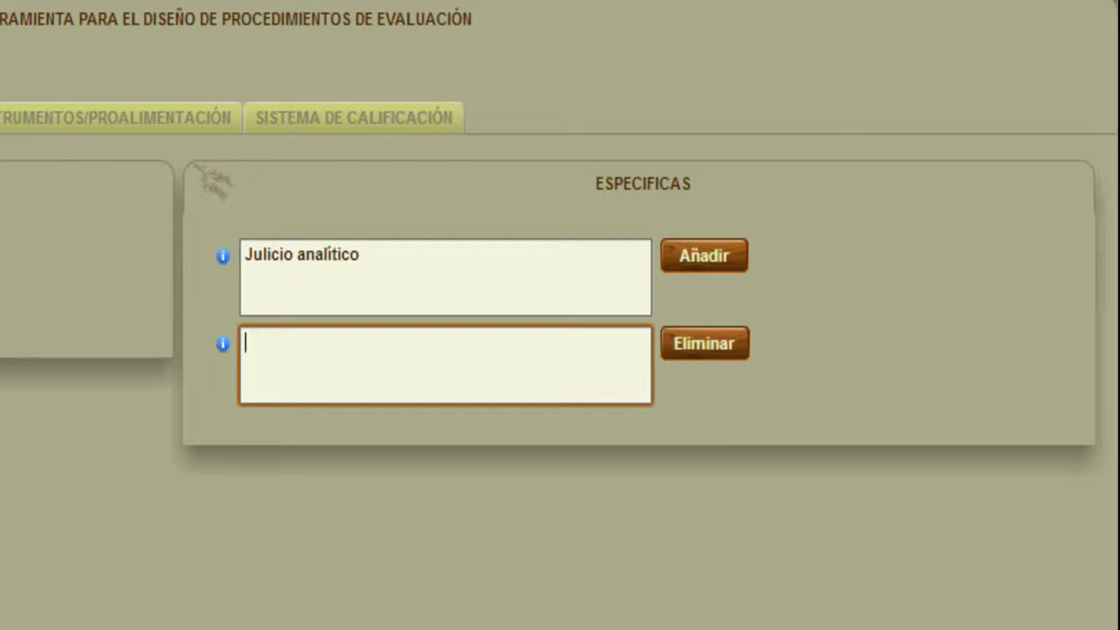
left_click(546, 263)
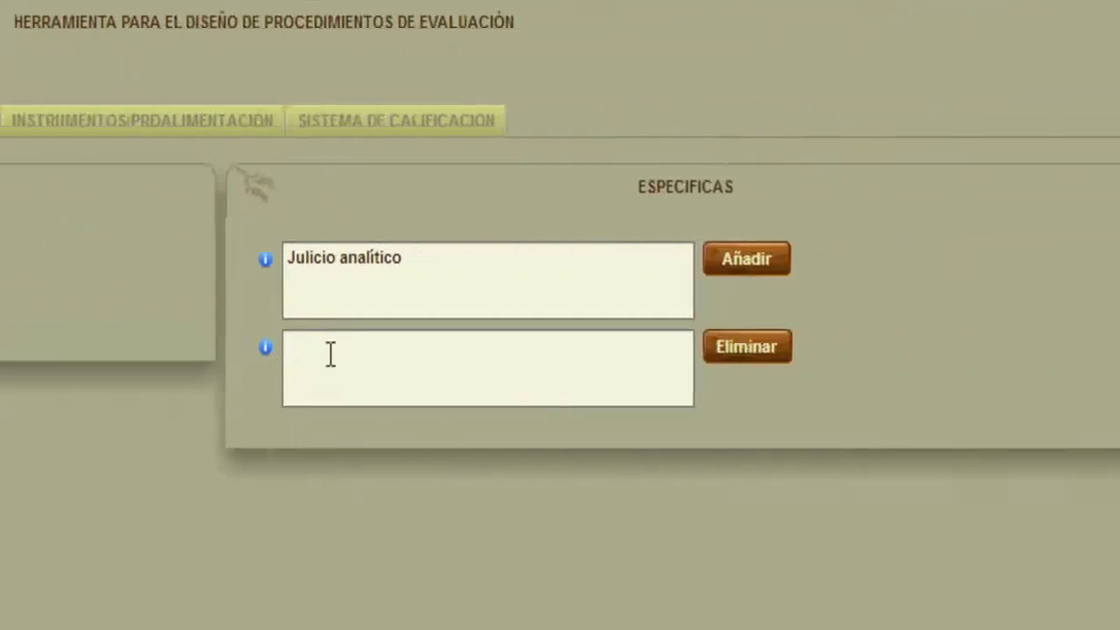
left_click(332, 355)
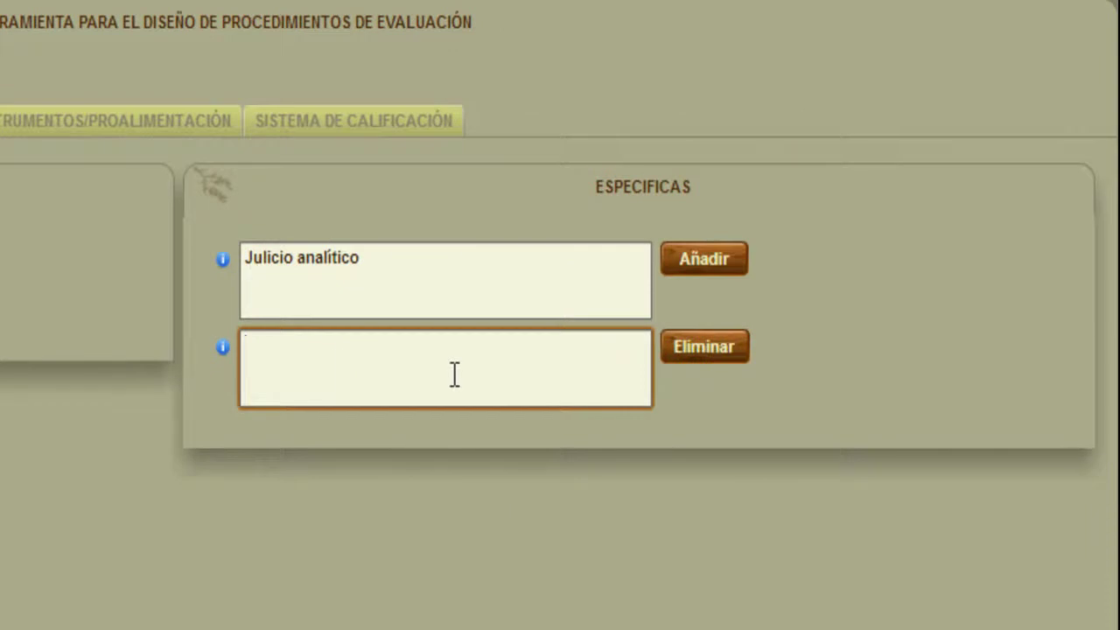
type("Resolución de problemas")
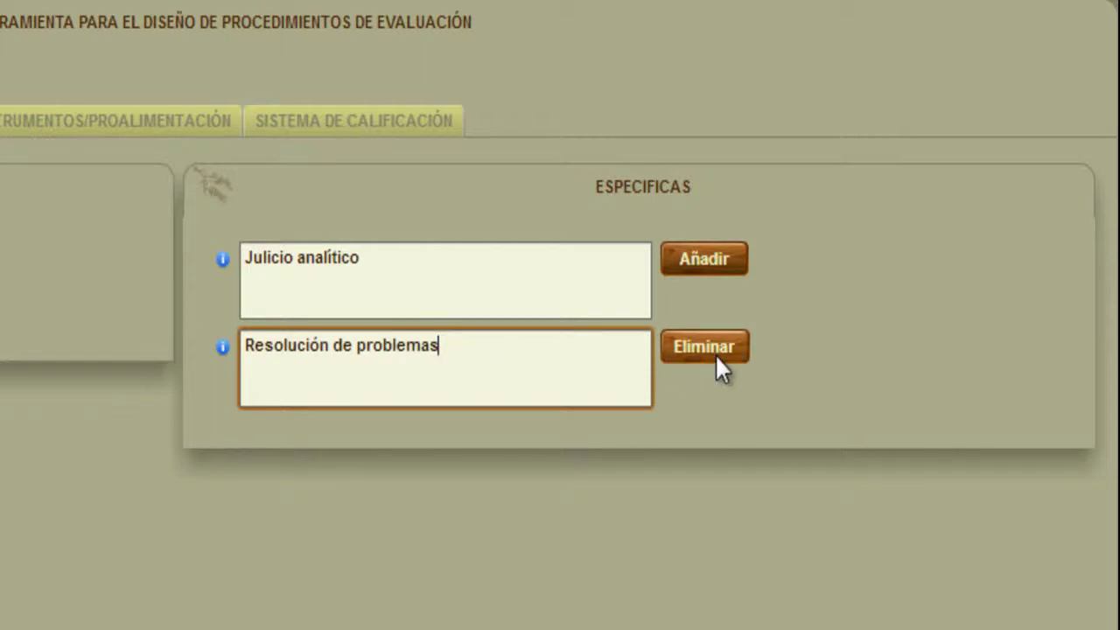
left_click(723, 258)
left_click(428, 461)
type("Toma")
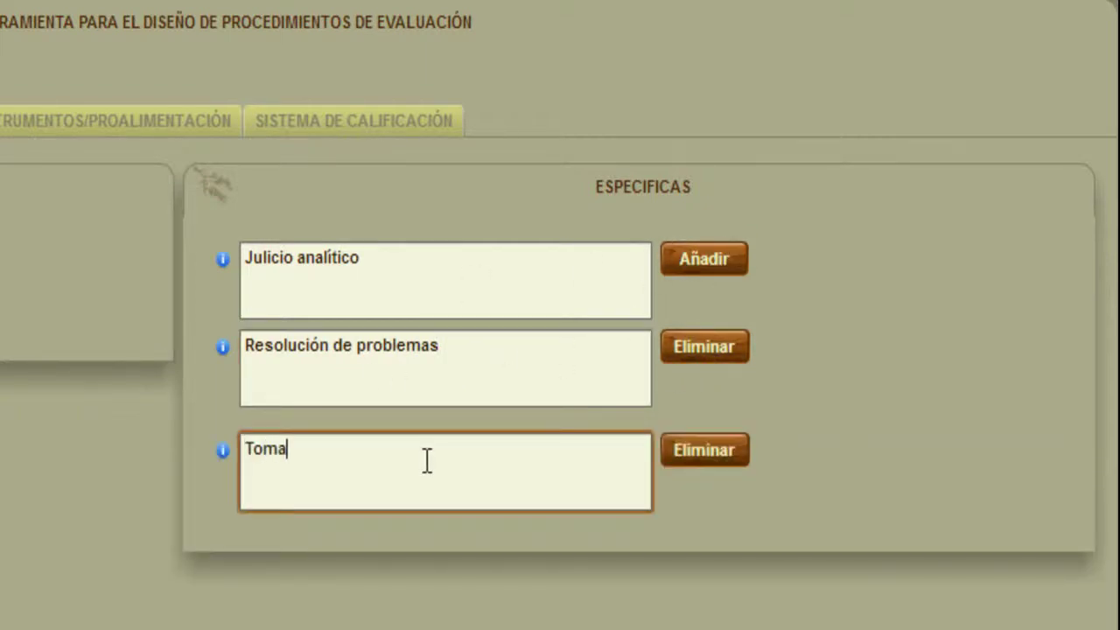
type(" de decisiones")
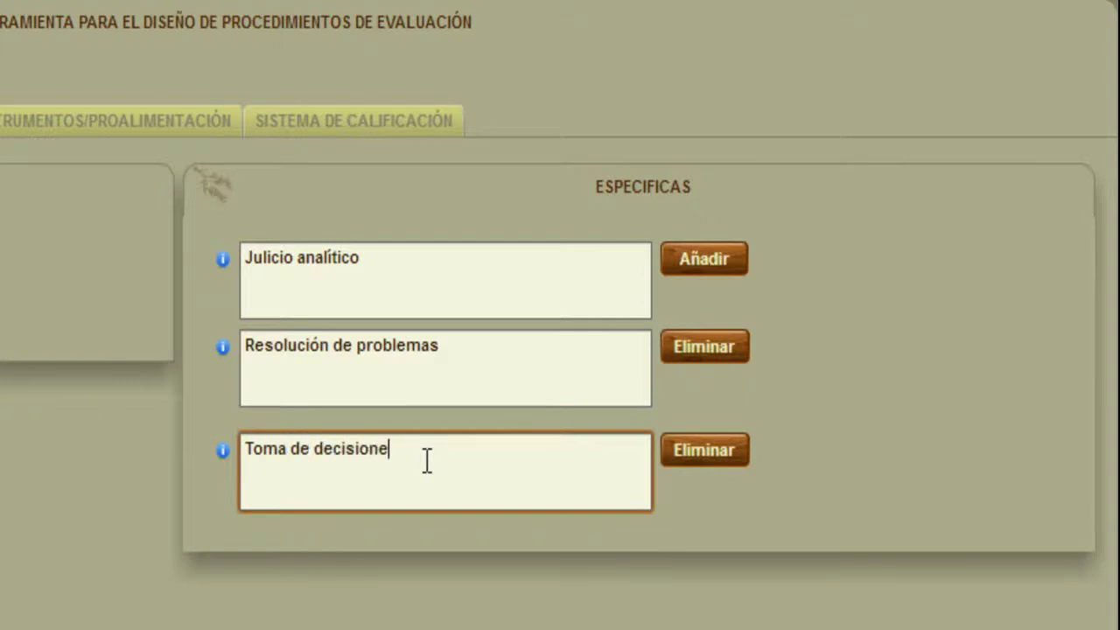
Add a fourth specific competence, 'Trabajo en equipo'.
left_click(714, 260)
left_click(460, 562)
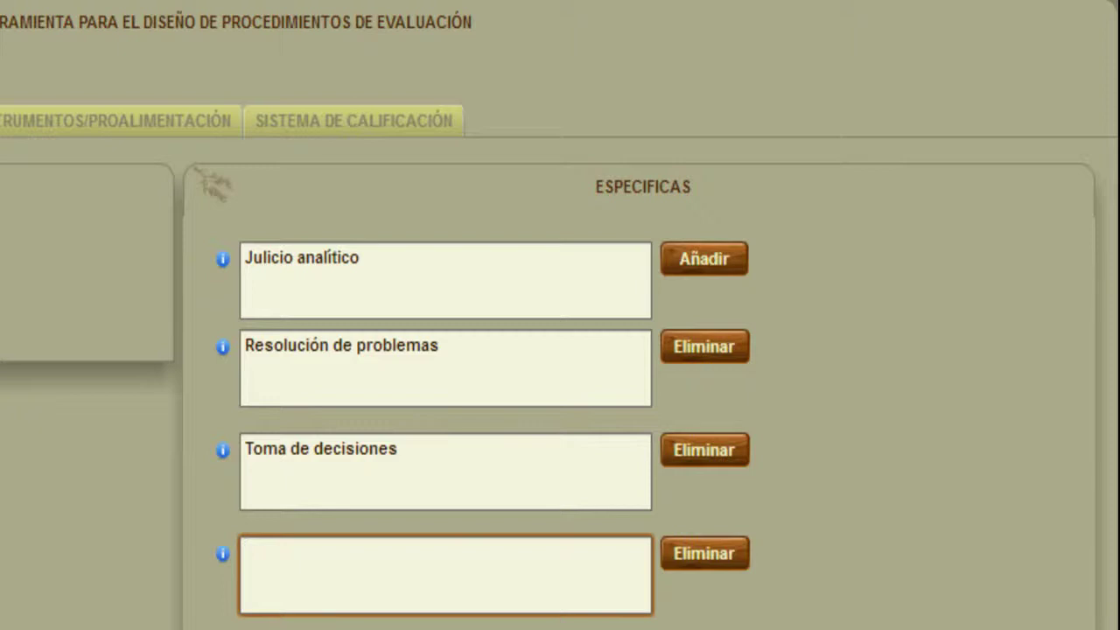
type("Trabaja")
key("BackSpace")
type("o en qui")
key("BackSpace")
key("BackSpace")
key("BackSpace")
type("equp")
key("BackSpace")
type("ipo")
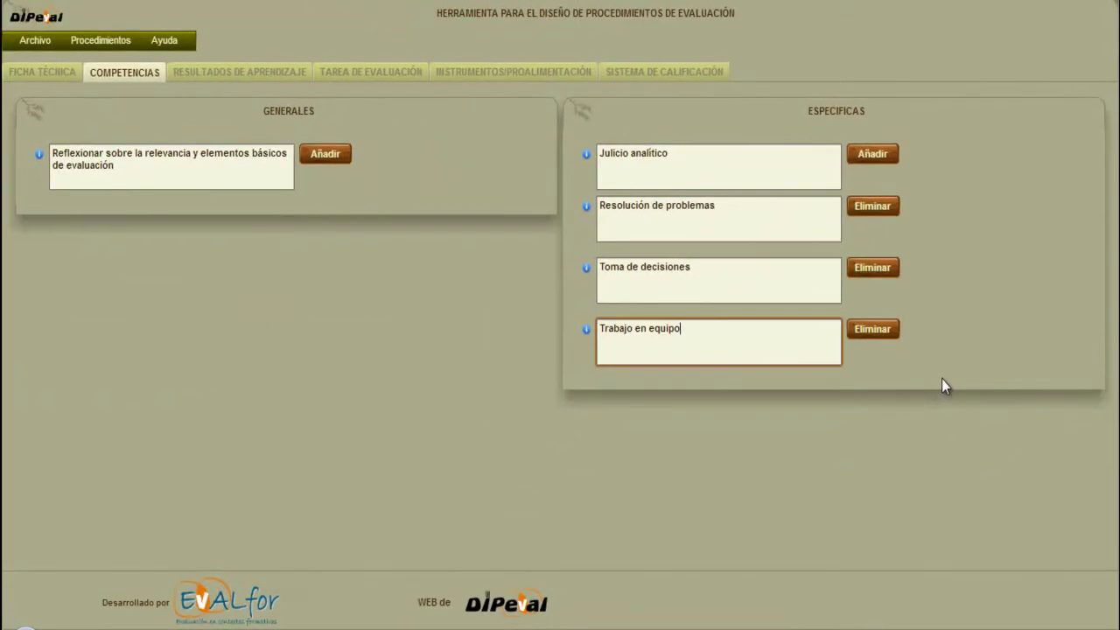
left_click(861, 296)
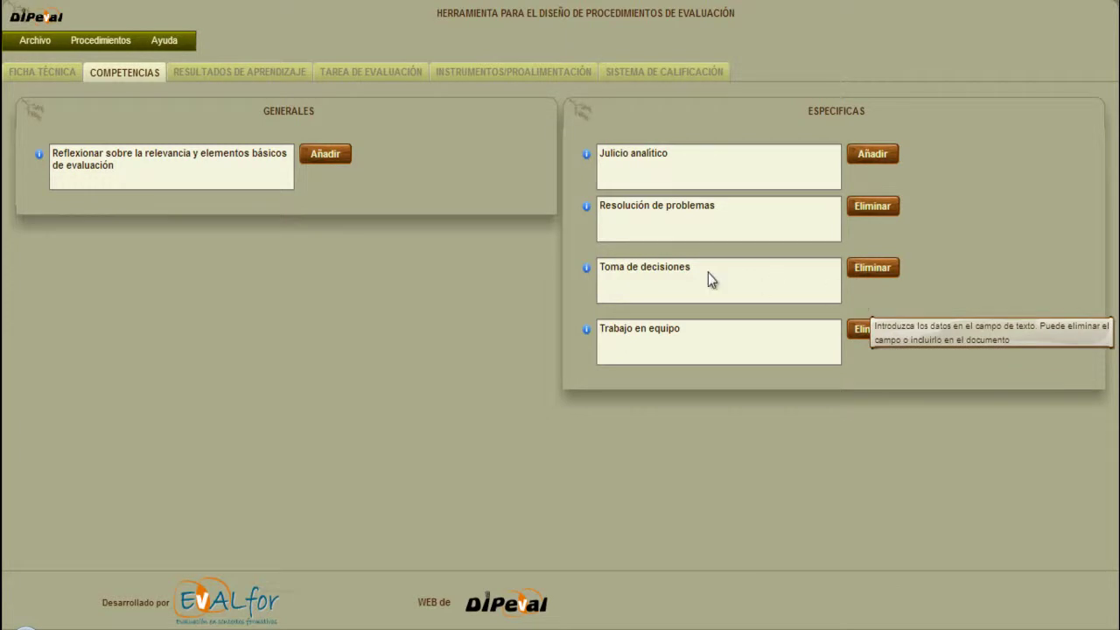
left_click(250, 73)
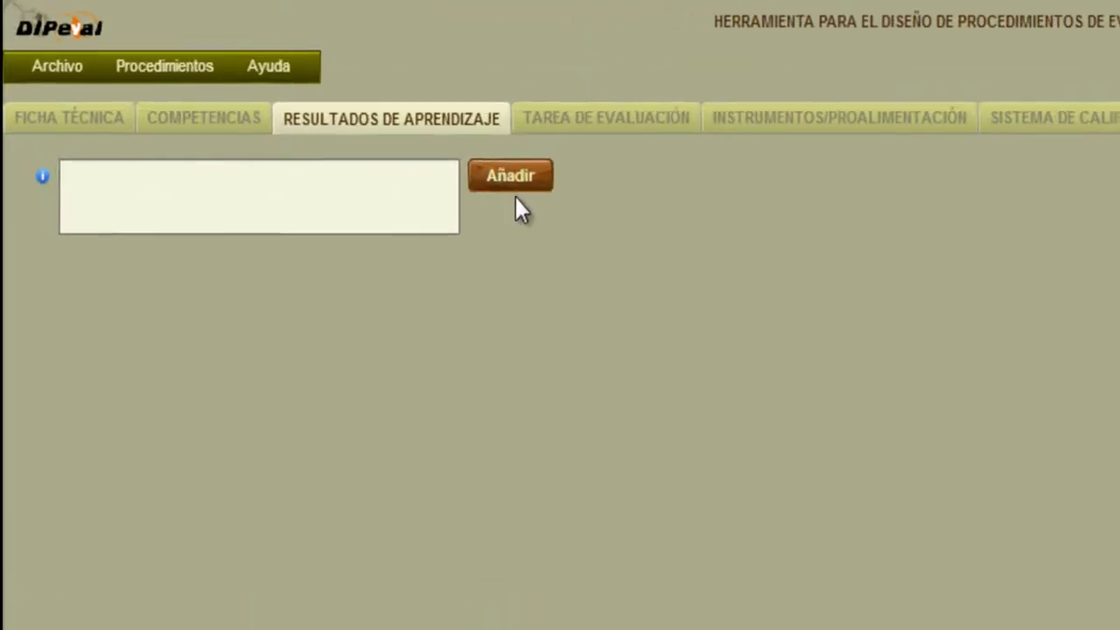
Enter the first learning outcome, 'Identificar elementos básicos de la evaluación'.
left_click(522, 175)
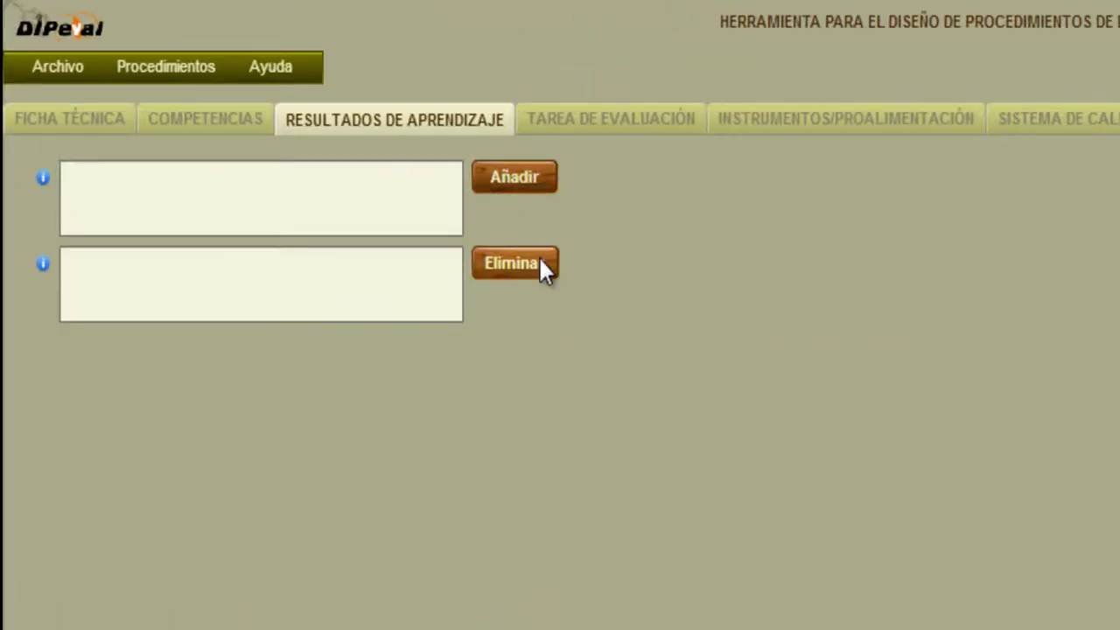
left_click(540, 260)
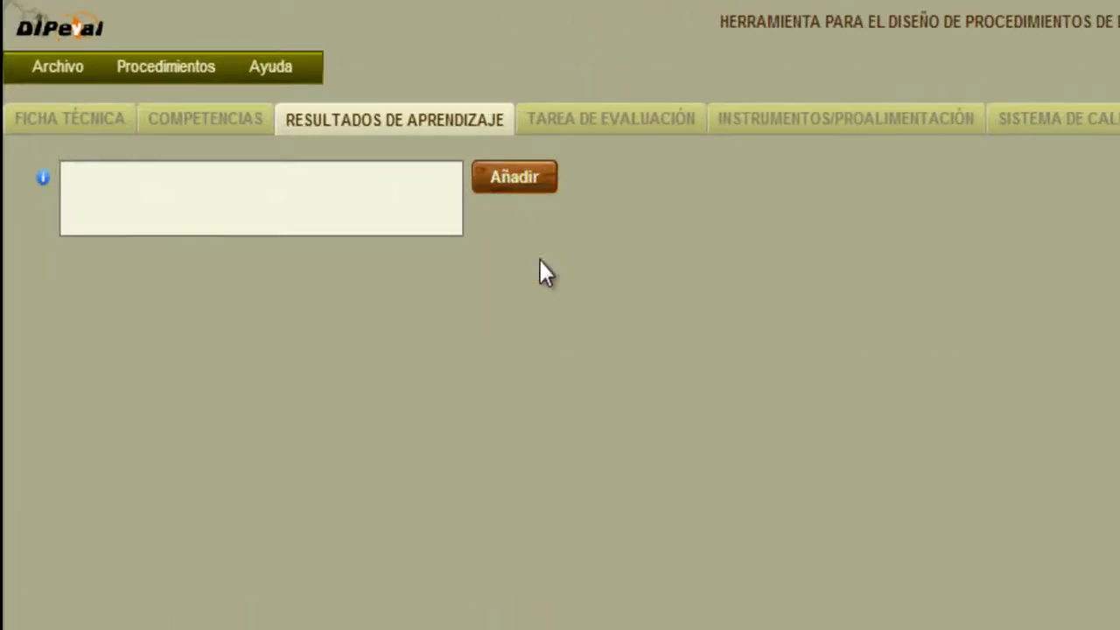
left_click(379, 208)
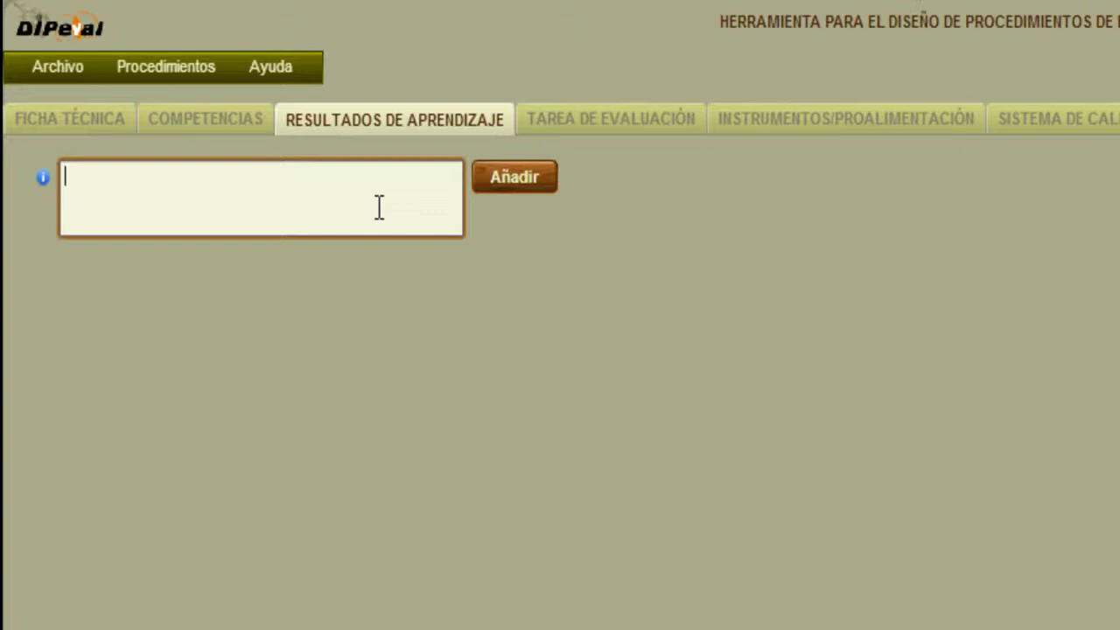
type("Identificar elementos básicos de la evaluación")
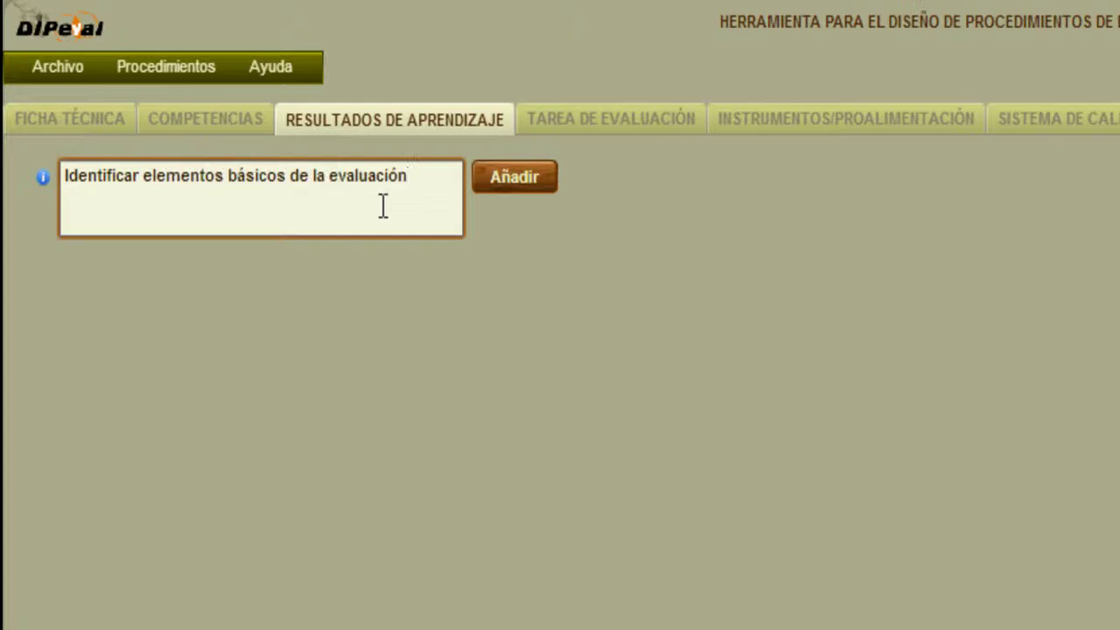
Add a second outcome, 'Elaborar de forma justificada un razonamiento sobre las repercusiones de la evaluación'.
left_click(513, 176)
left_click(404, 274)
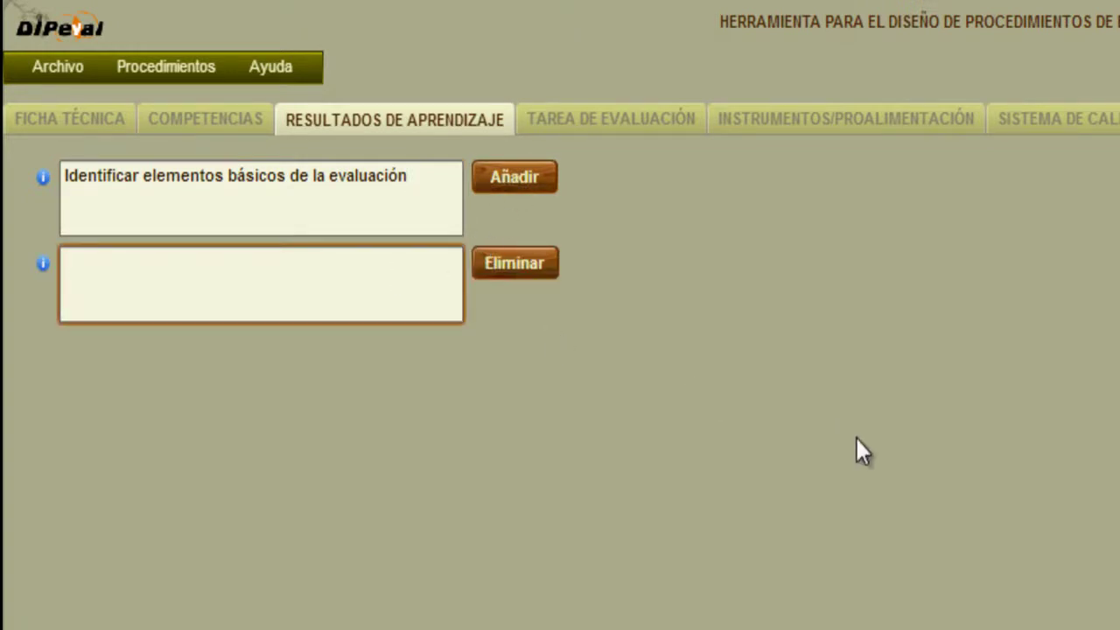
type("Elaborar")
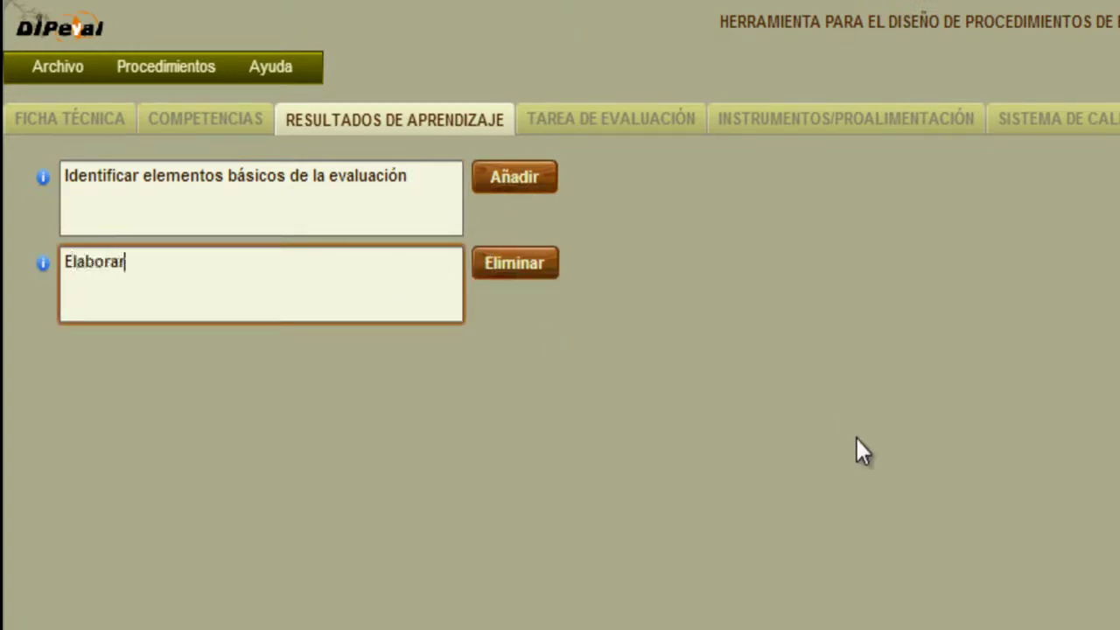
type(" de forma jusit")
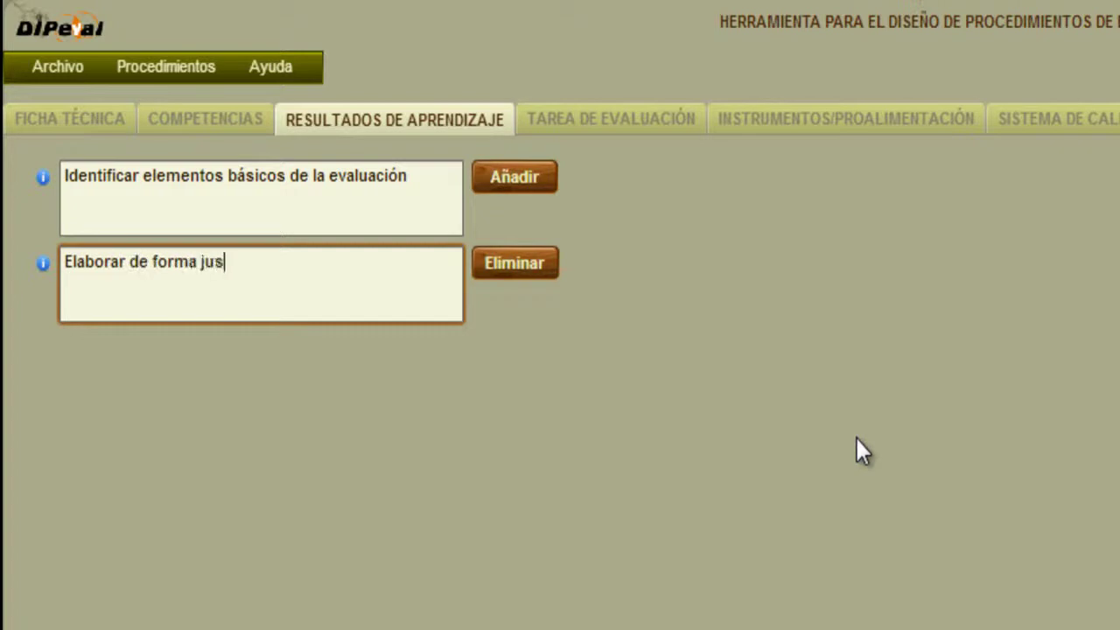
key("BackSpace")
key("BackSpace")
type("tificada")
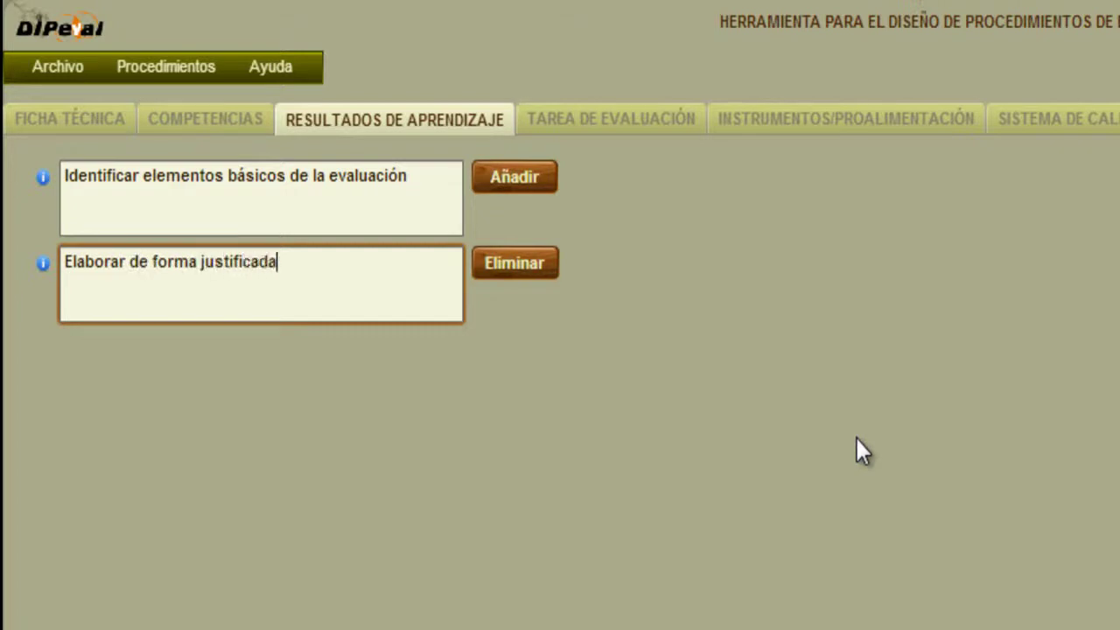
type(" un razon")
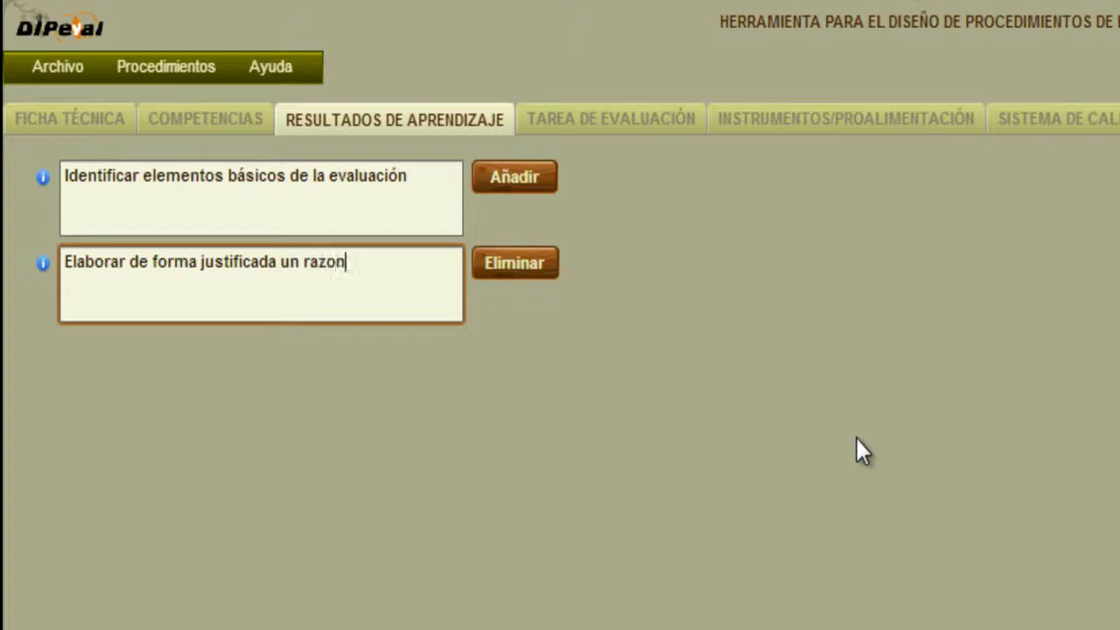
type("amiento sobre las r")
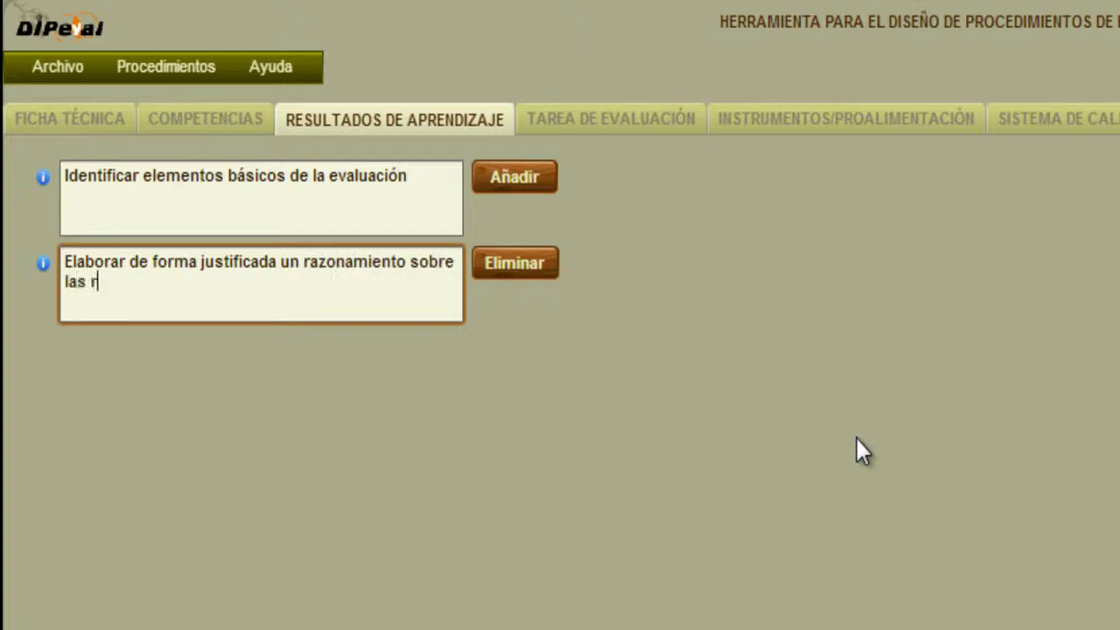
type("epercusiones de la")
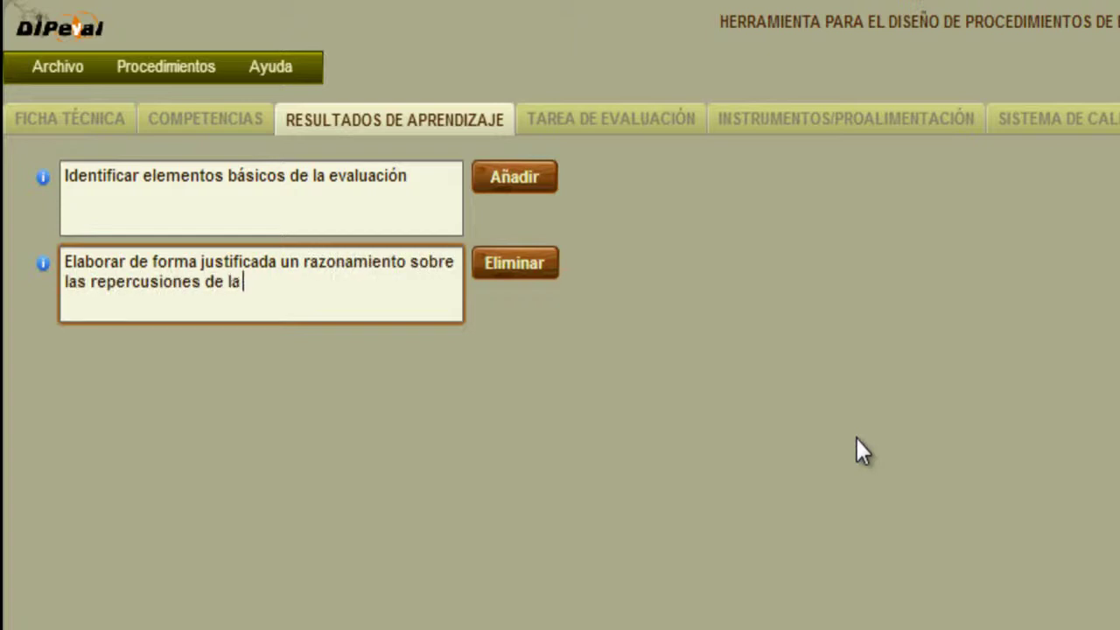
type(" evaluación")
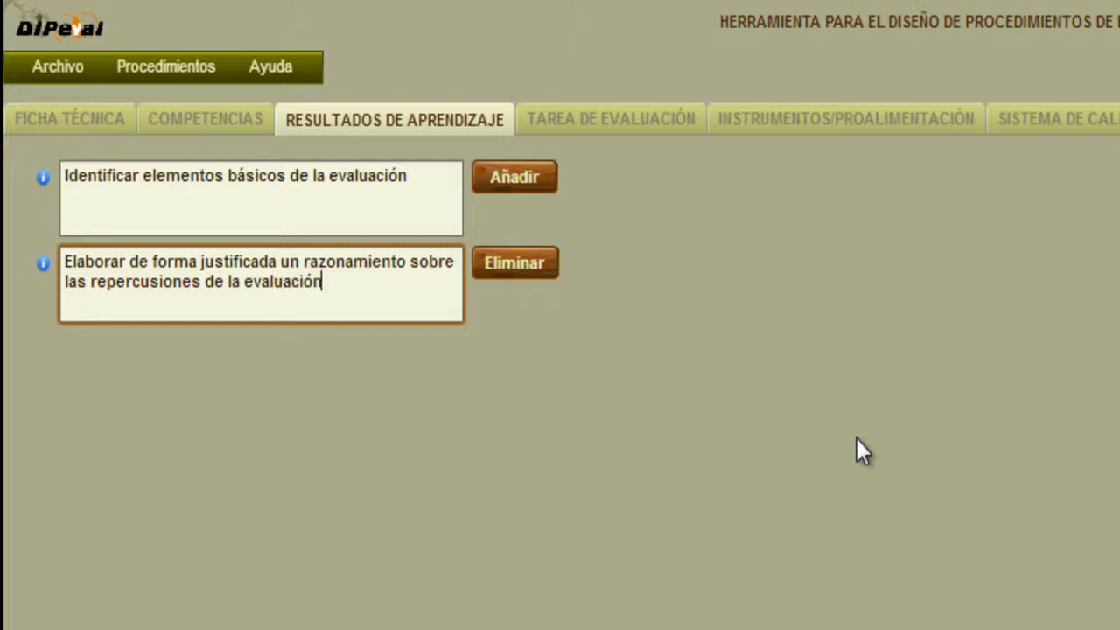
Add a third outcome on valuing a personal reflection task against established criteria.
left_click(516, 177)
left_click(285, 400)
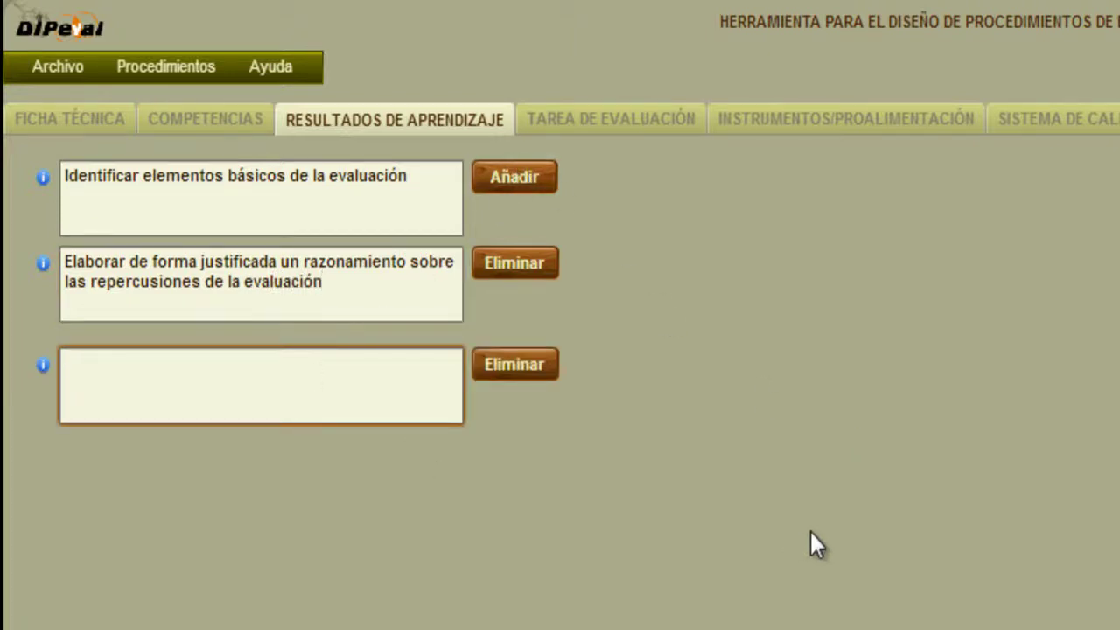
type("Valorar de forma razonada y atendiendo a criterio")
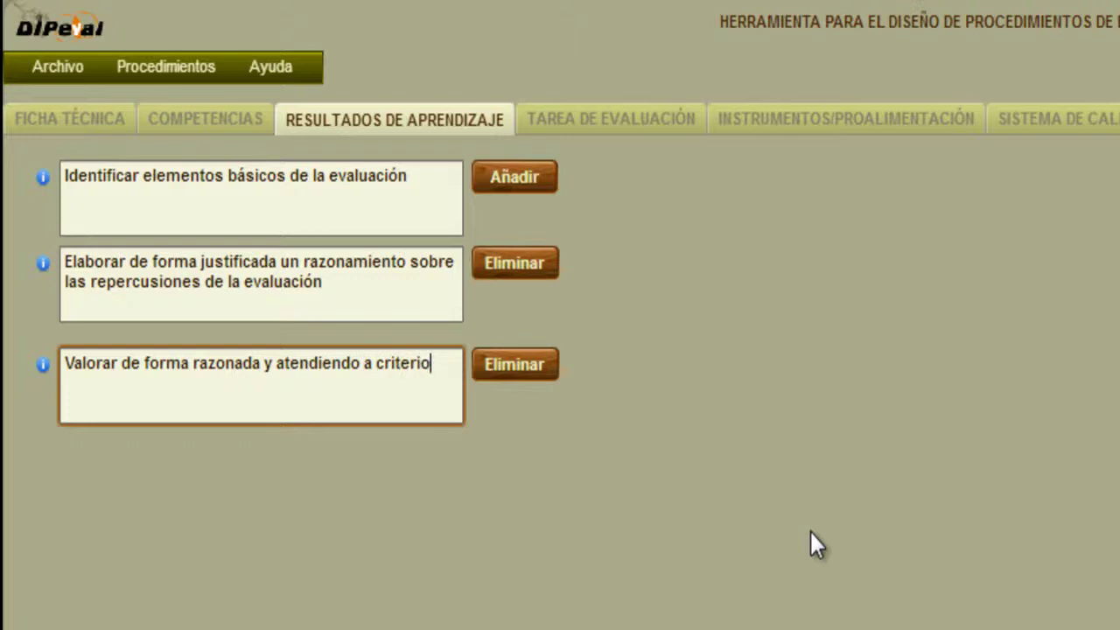
type("s establecidos una tarea de reflexión personal")
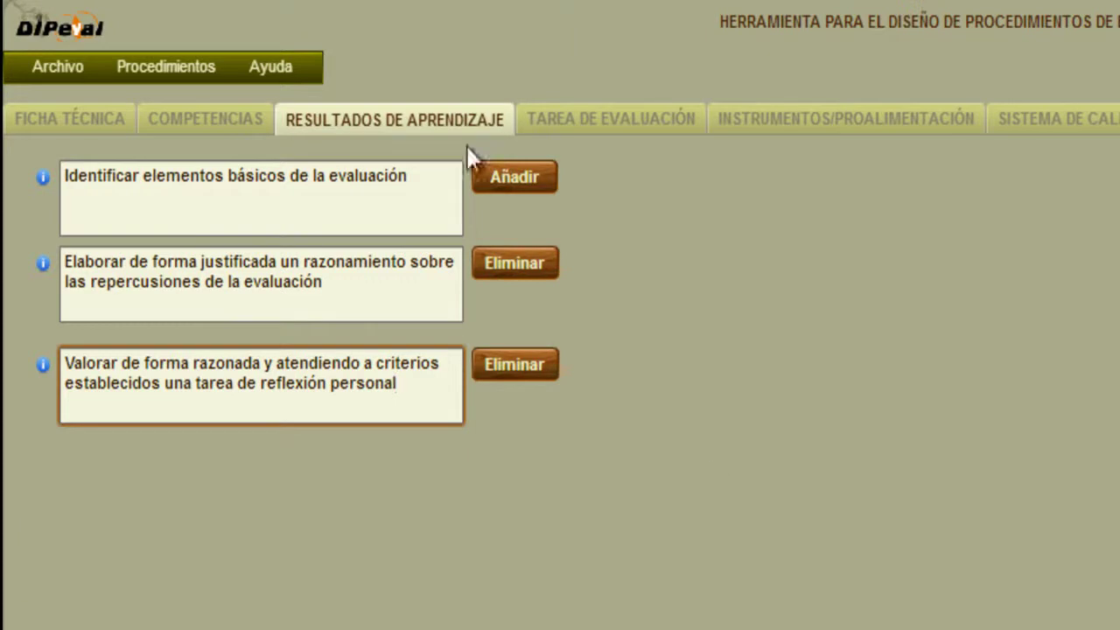
Remove the two extra empty learning outcome rows, keeping three outcomes.
left_click(500, 177)
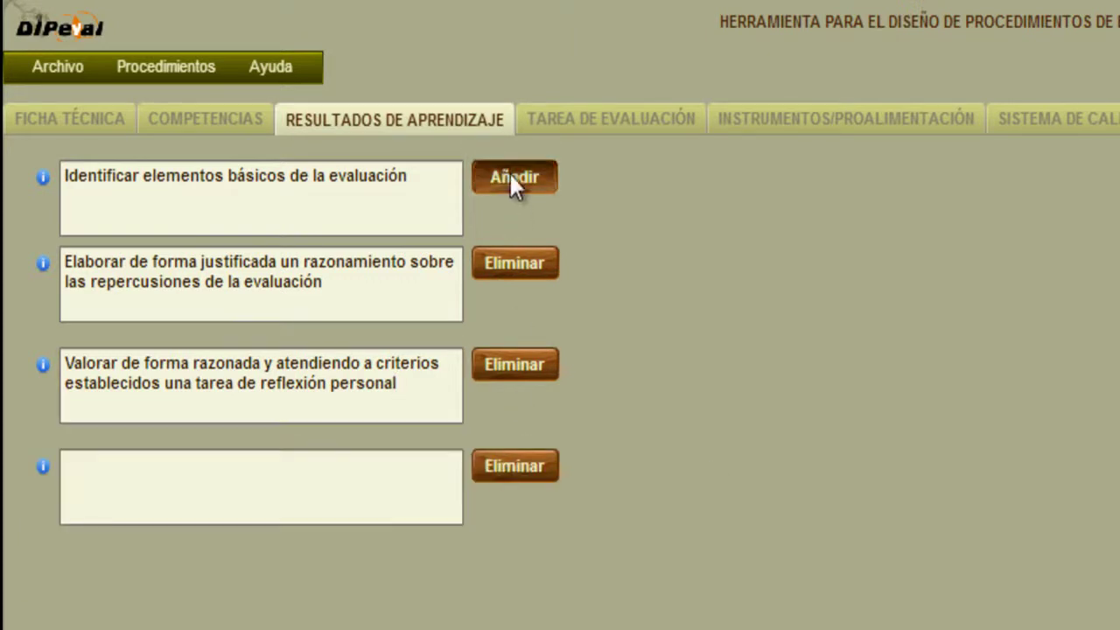
left_click(511, 174)
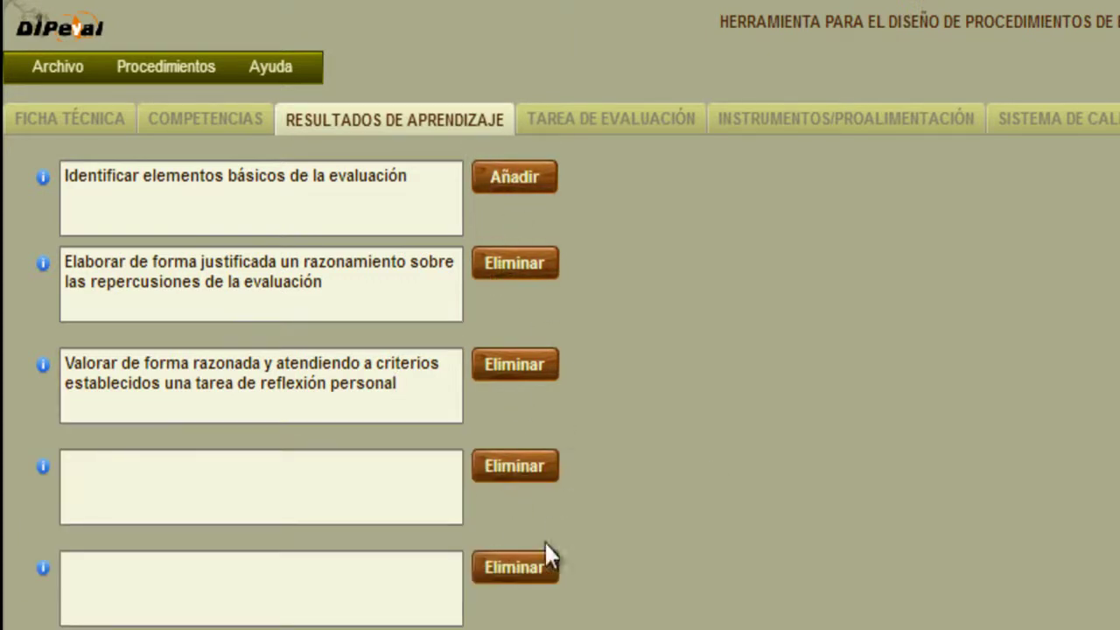
left_click(524, 566)
left_click(523, 464)
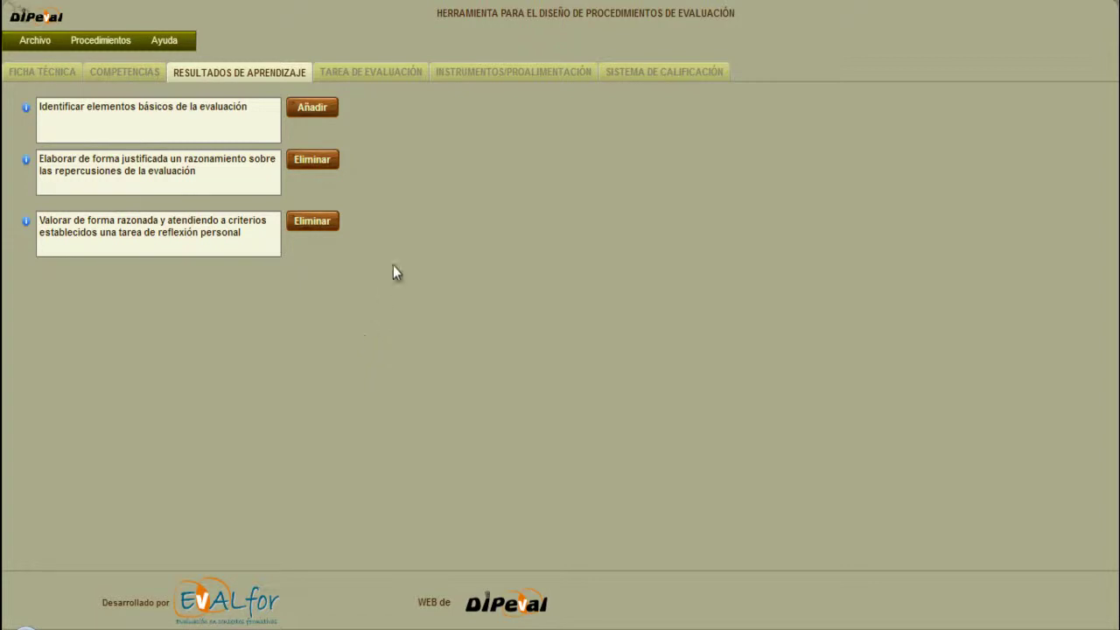
left_click(372, 79)
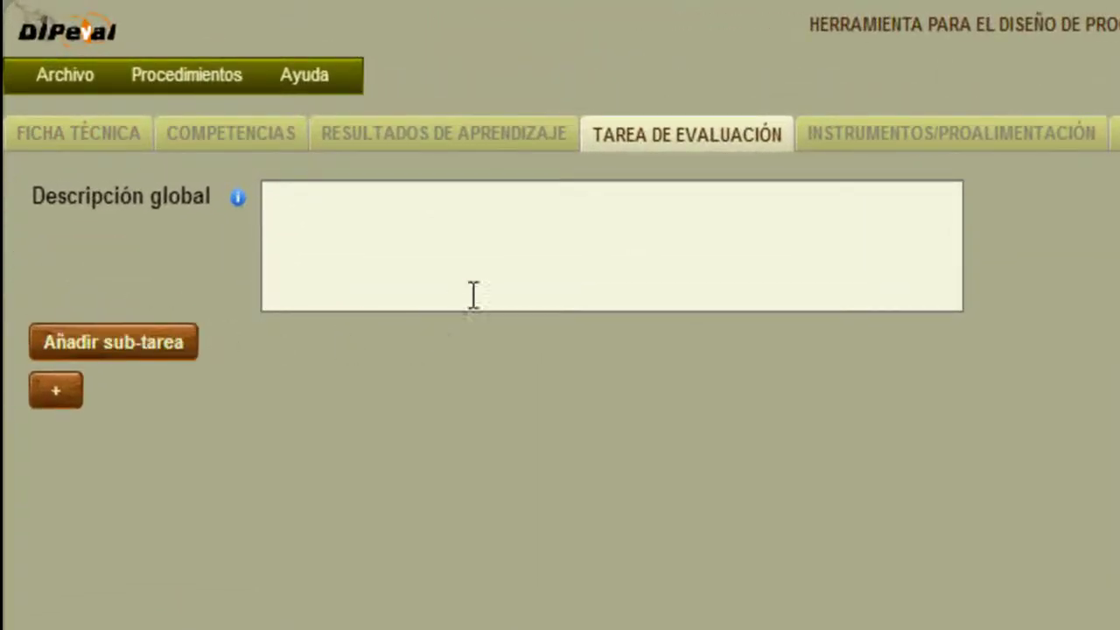
Create an empty first Sub-tarea block, leaving the global task description blank.
left_click(271, 197)
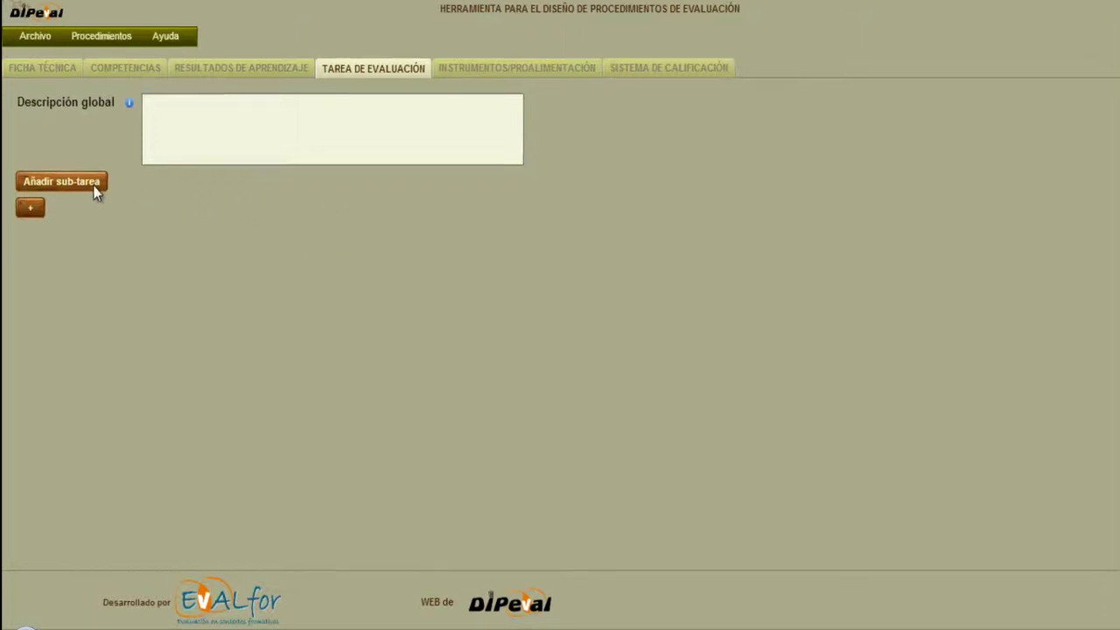
left_click(126, 29)
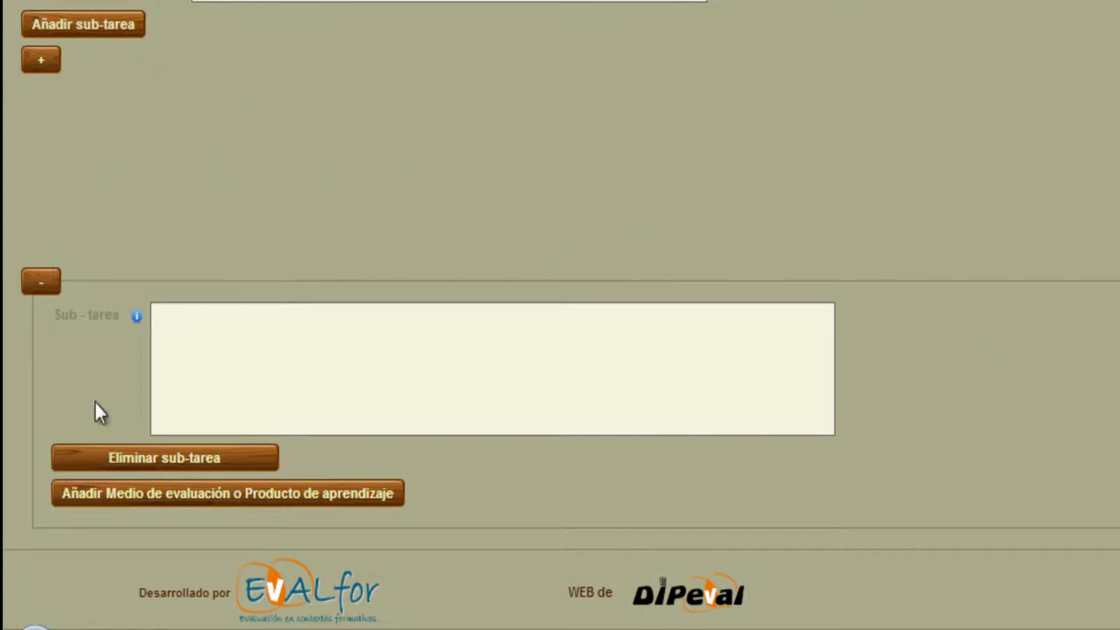
Add an assessment means to the sub-task with the placeholder name 'Aaaa'.
left_click(230, 494)
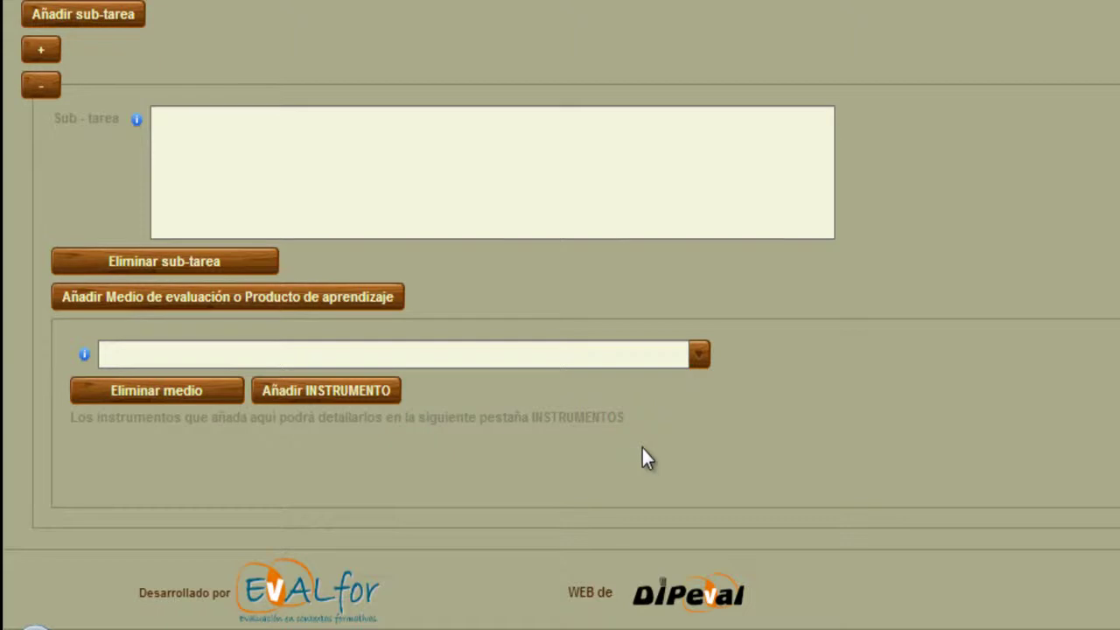
left_click(704, 365)
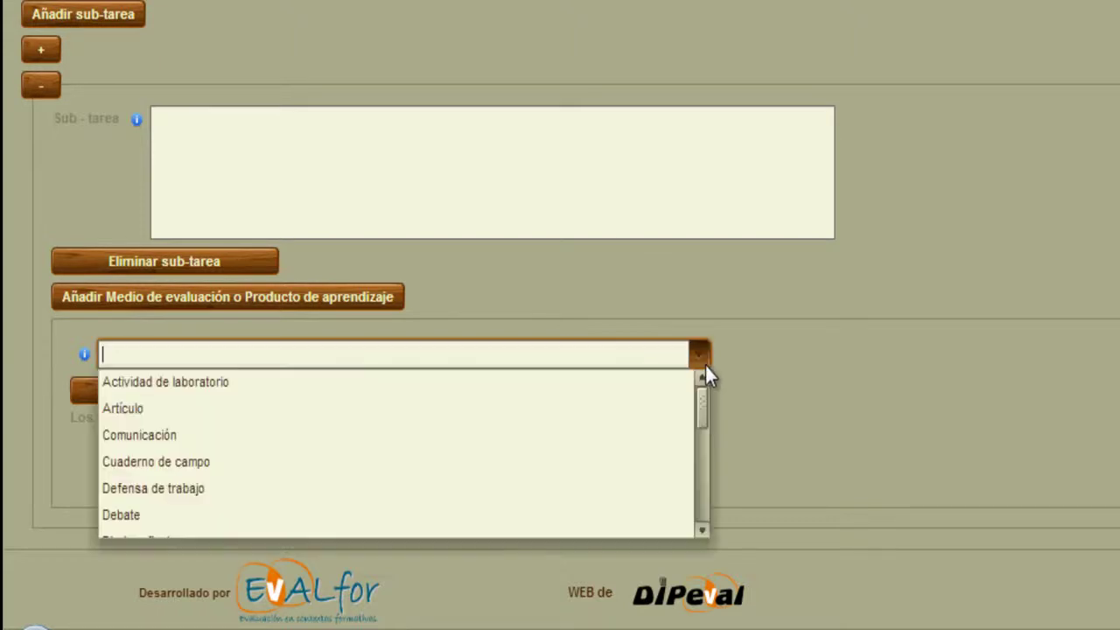
left_click_drag(705, 411, 697, 383)
left_click(648, 354)
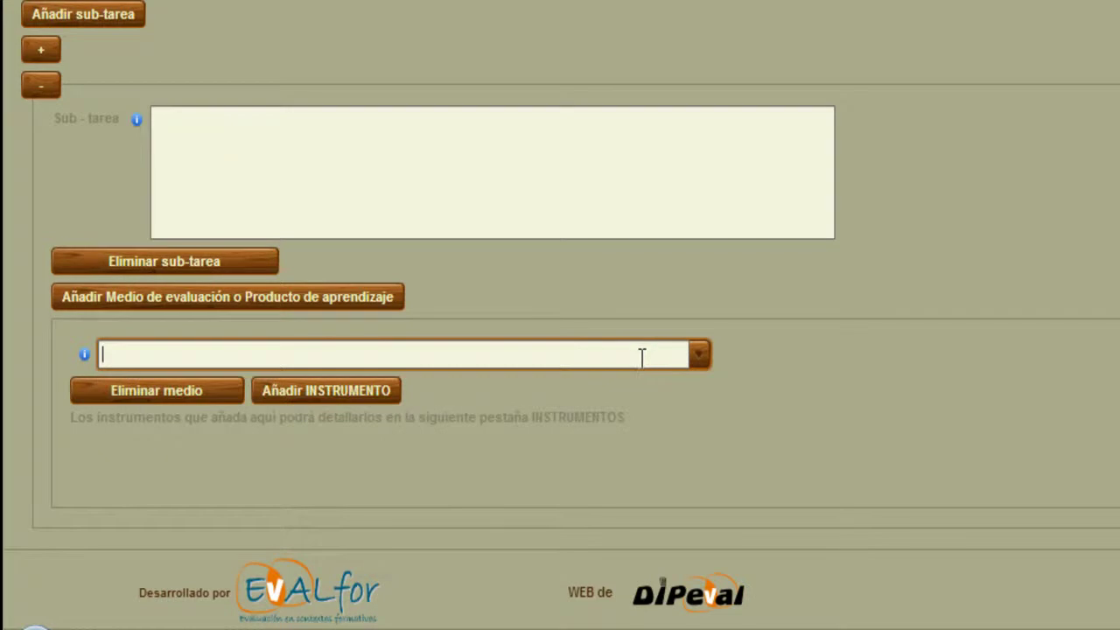
type("Aaaa")
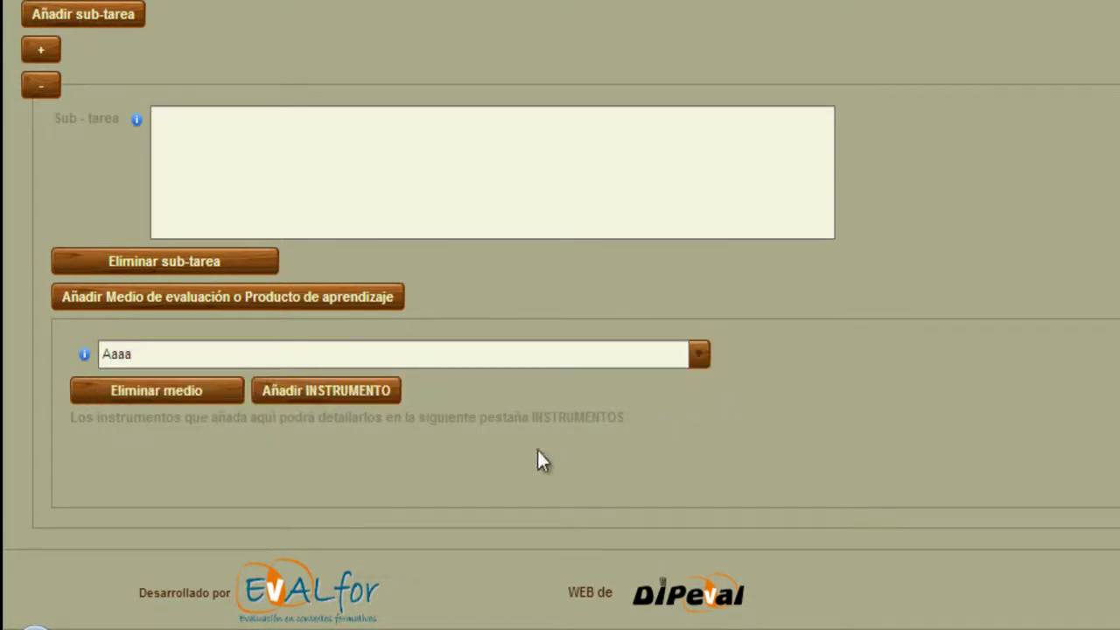
Leave a single empty instrument entry under the Aaaa means.
left_click(350, 394)
left_click(350, 394)
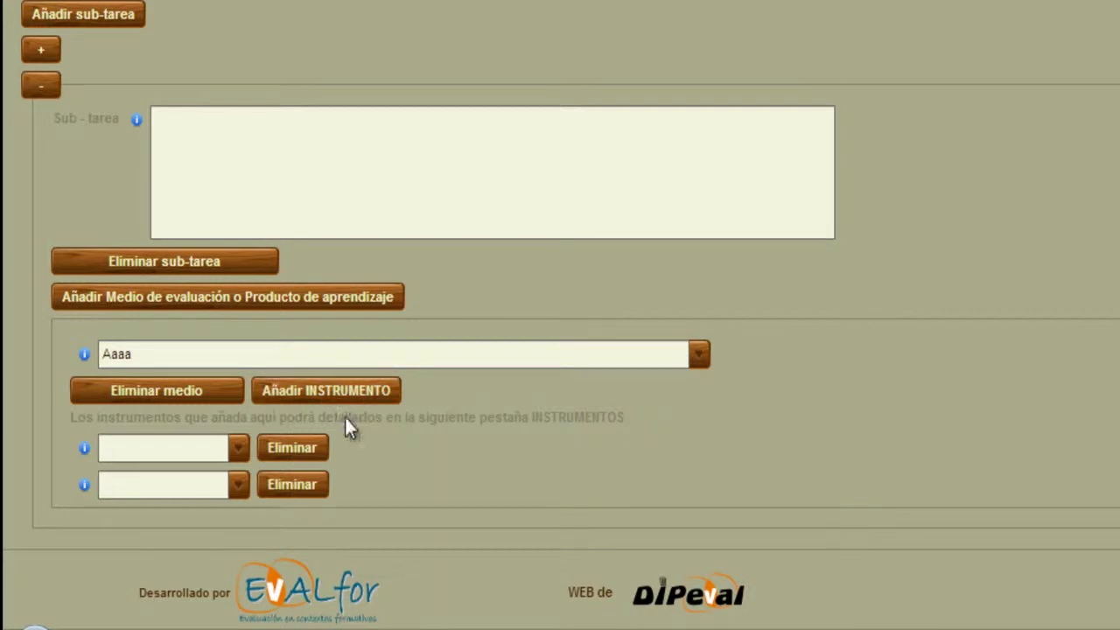
left_click(305, 446)
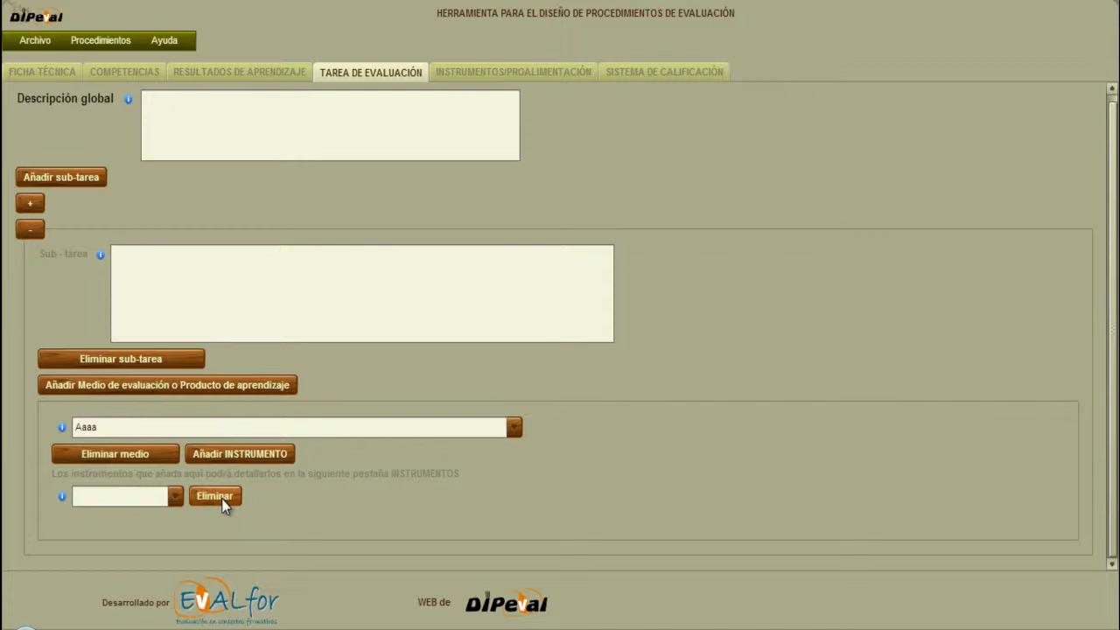
left_click(288, 133)
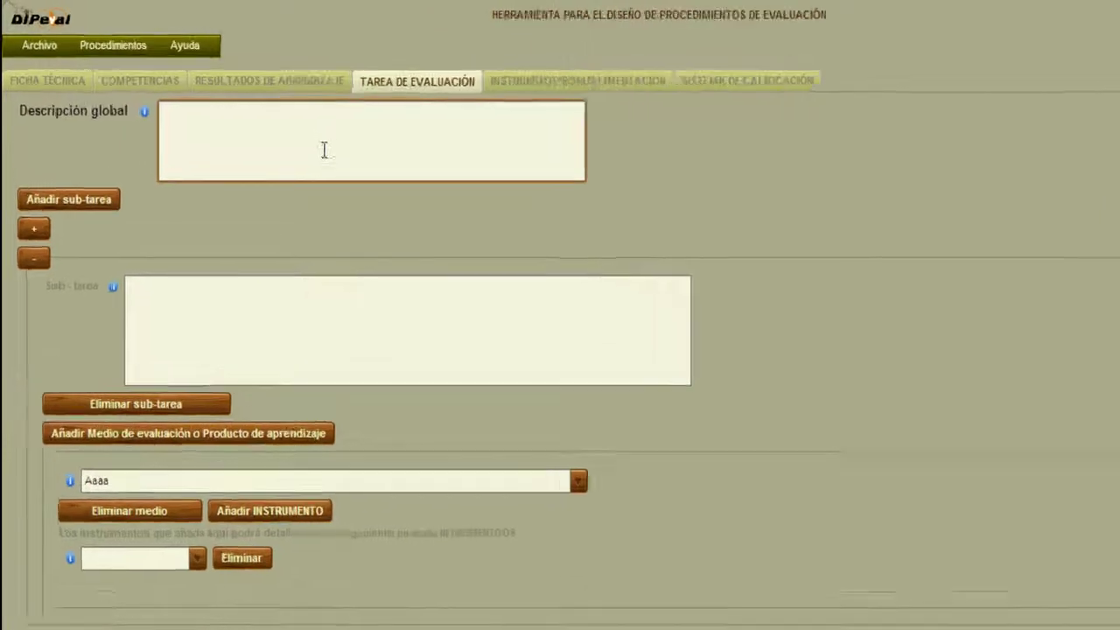
Enter the group-synthesis global description on UF I and the sub-task 'Elaboración y autorrevisión del informe de reflexión personal sobre la evaluación'.
type("Realización")
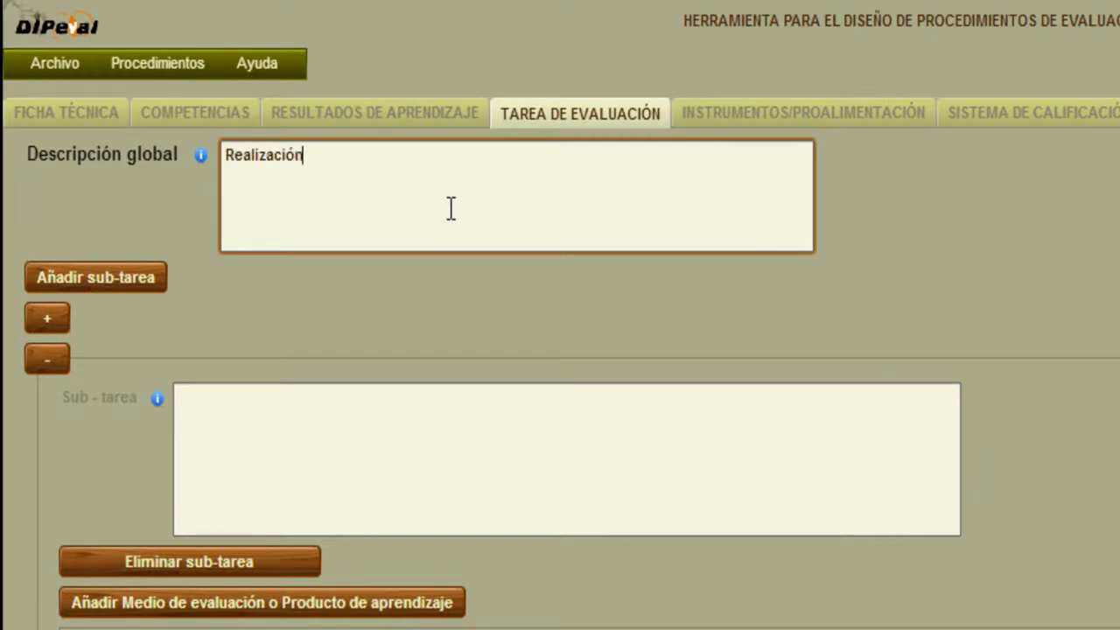
type(" de una mem")
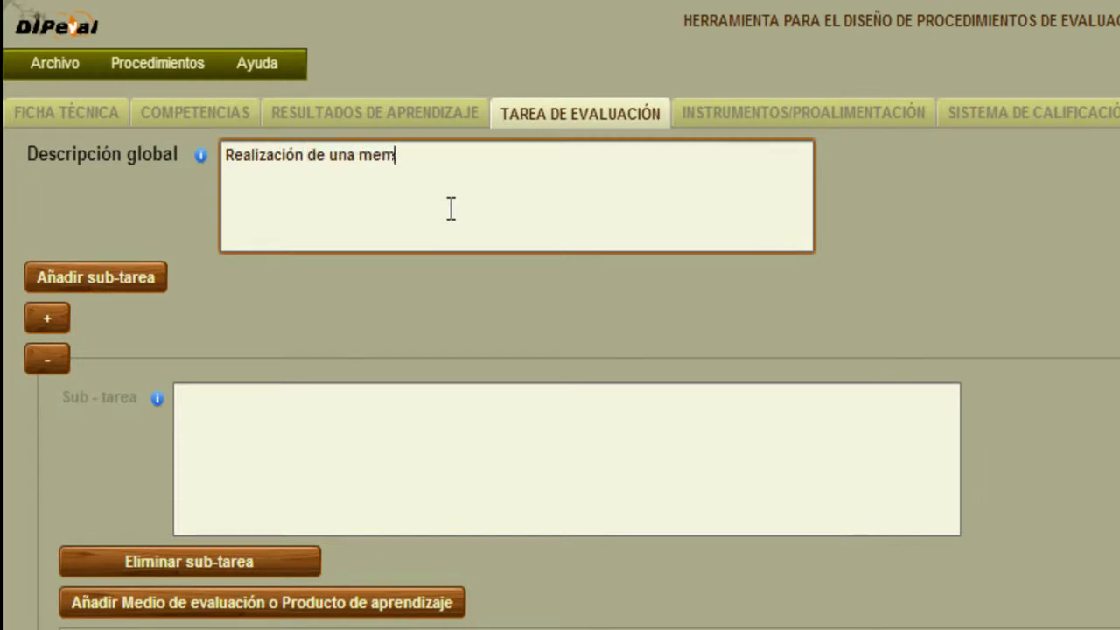
type("oria de síntesis grupal ")
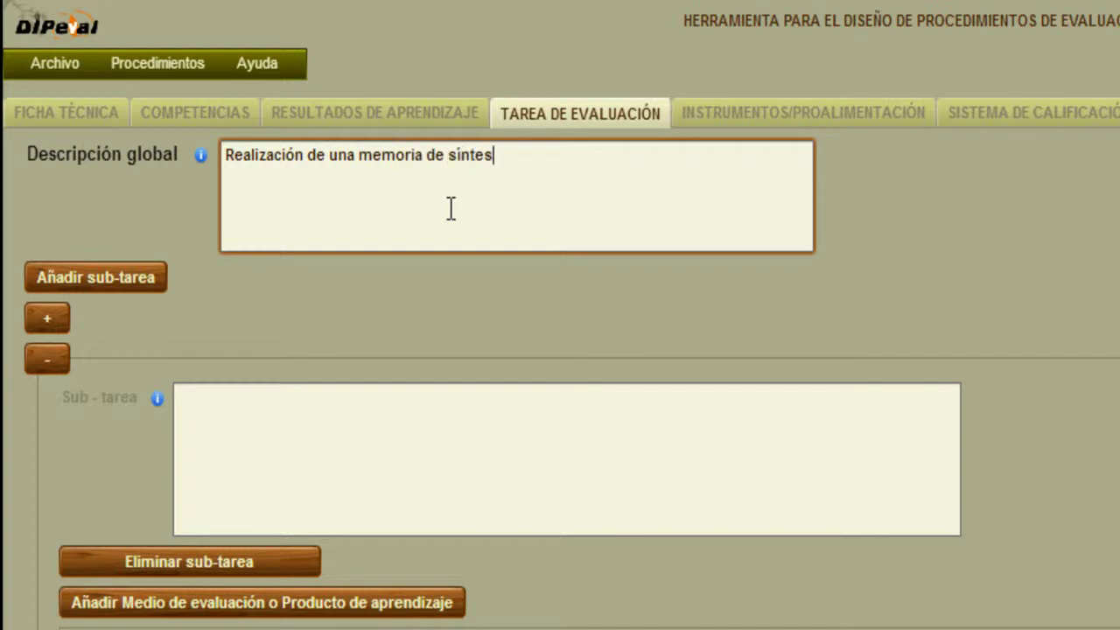
type("sob")
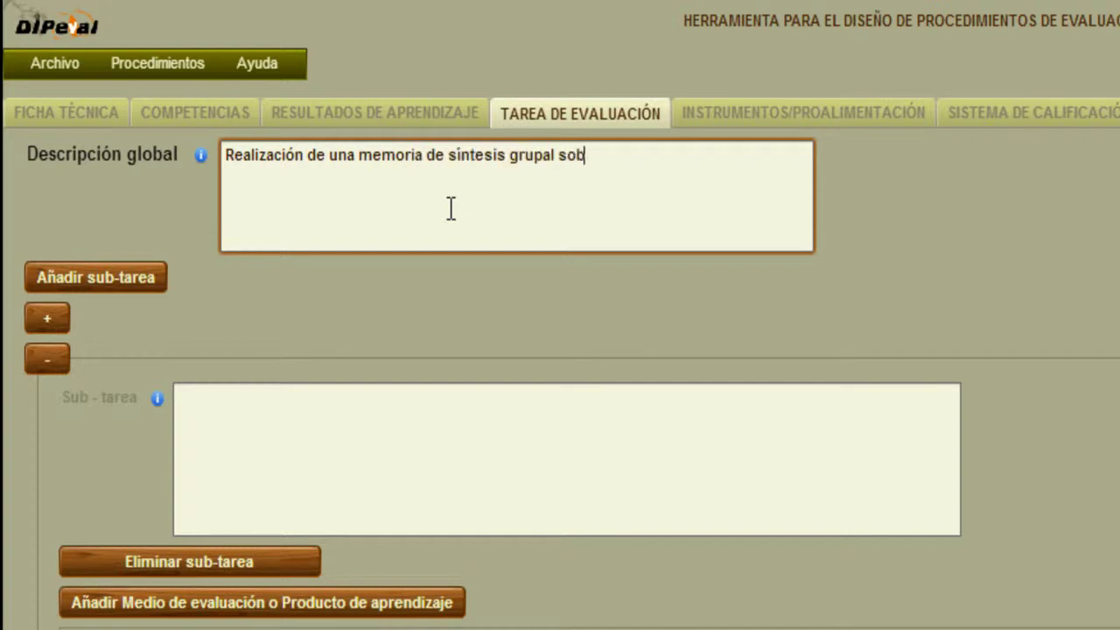
type("re lo trabajado en la ")
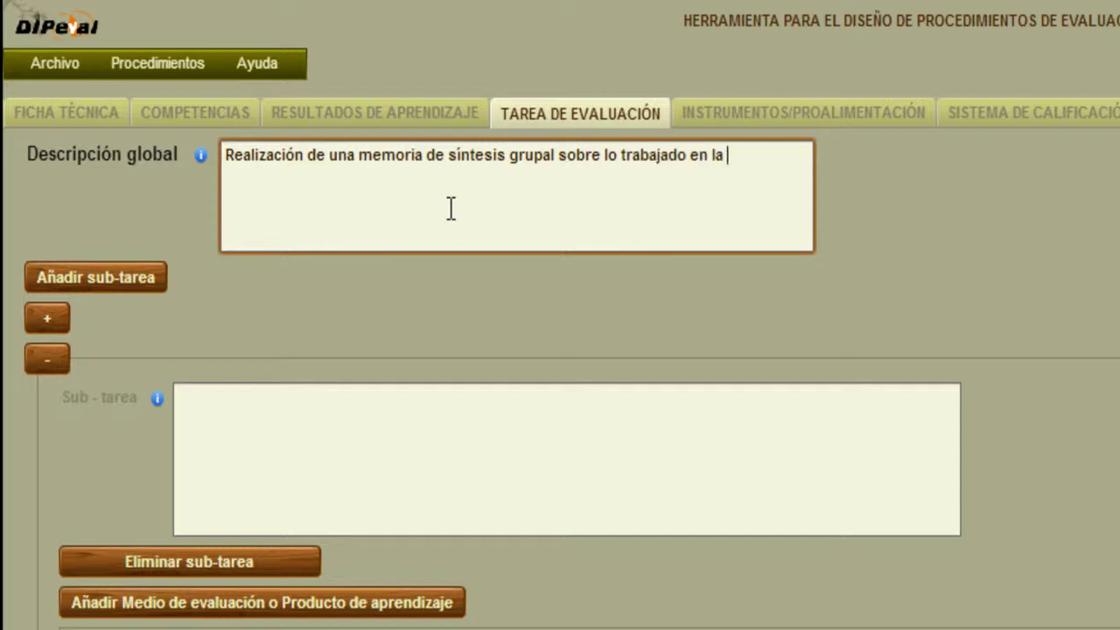
type("UF I")
left_click(229, 418)
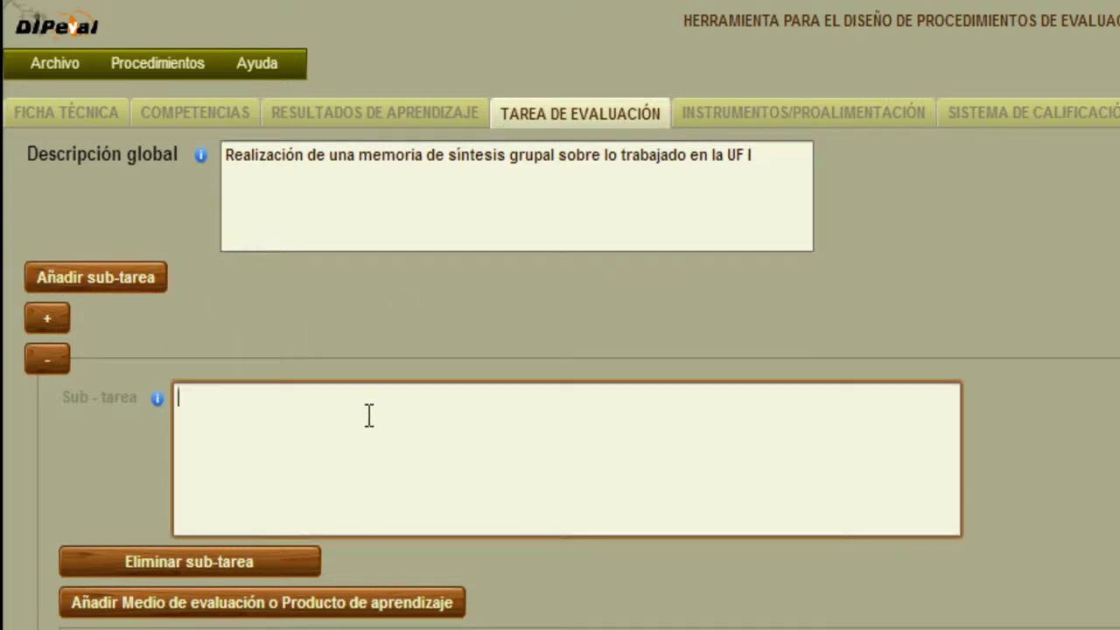
type("Elaborac")
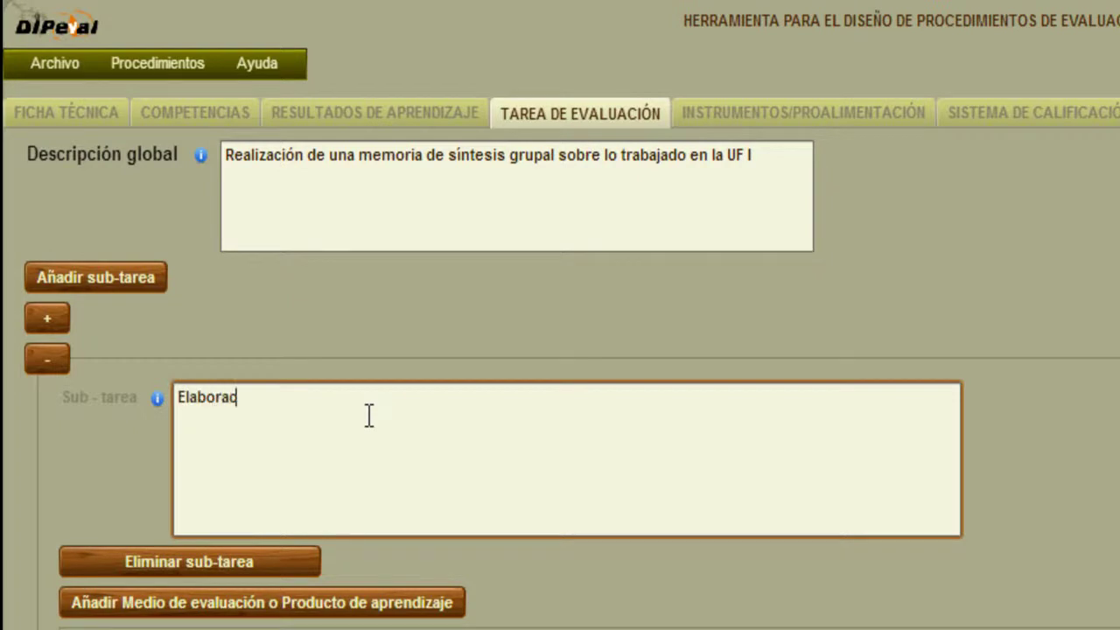
type("ión y auto")
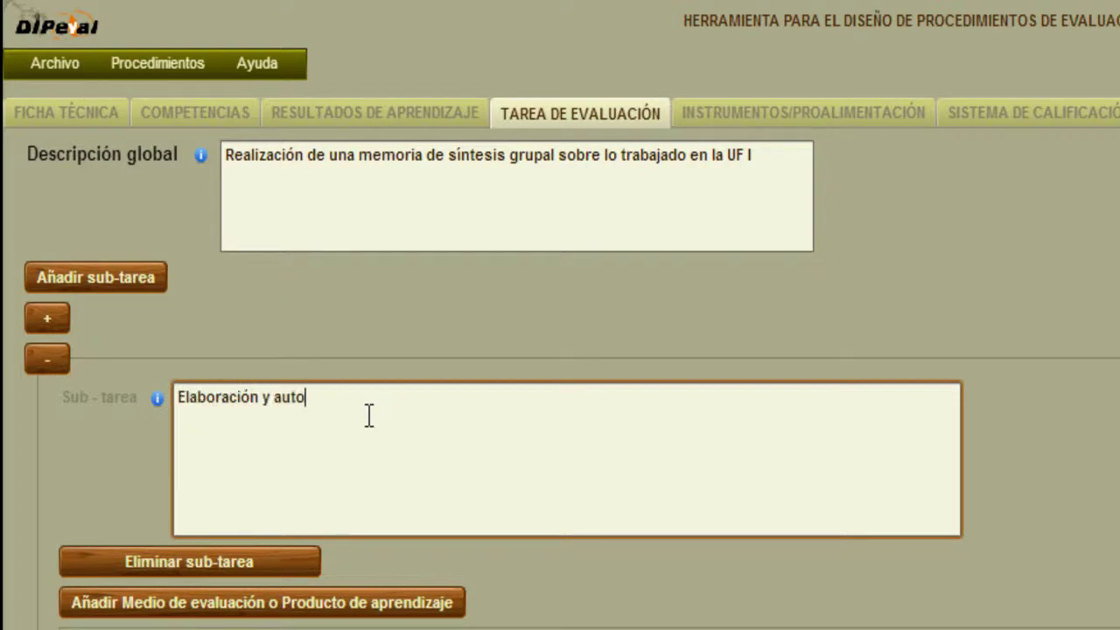
type("rrevisión del informe de reflexión perona")
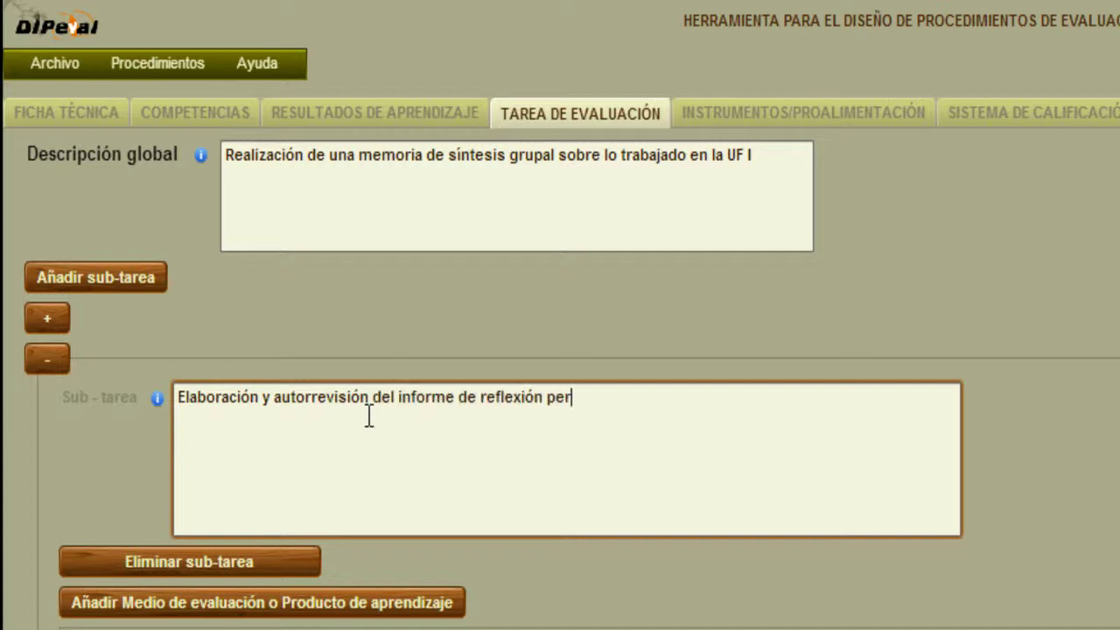
key("BackSpace")
key("BackSpace")
type("sonal sobre la evlua")
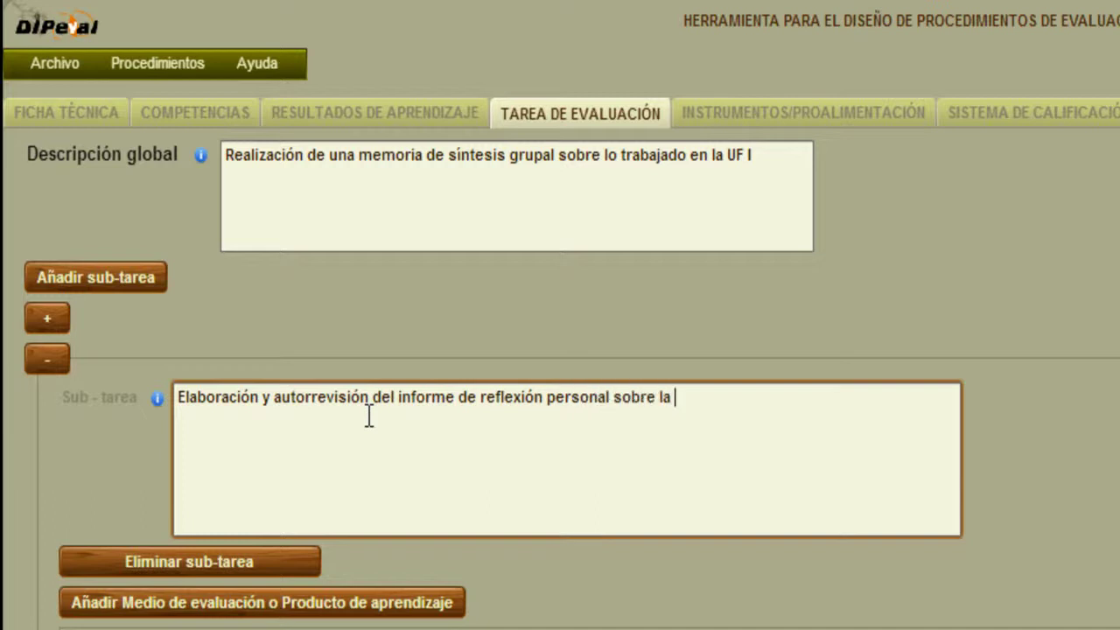
key("BackSpace")
key("BackSpace")
key("BackSpace")
type("aluación")
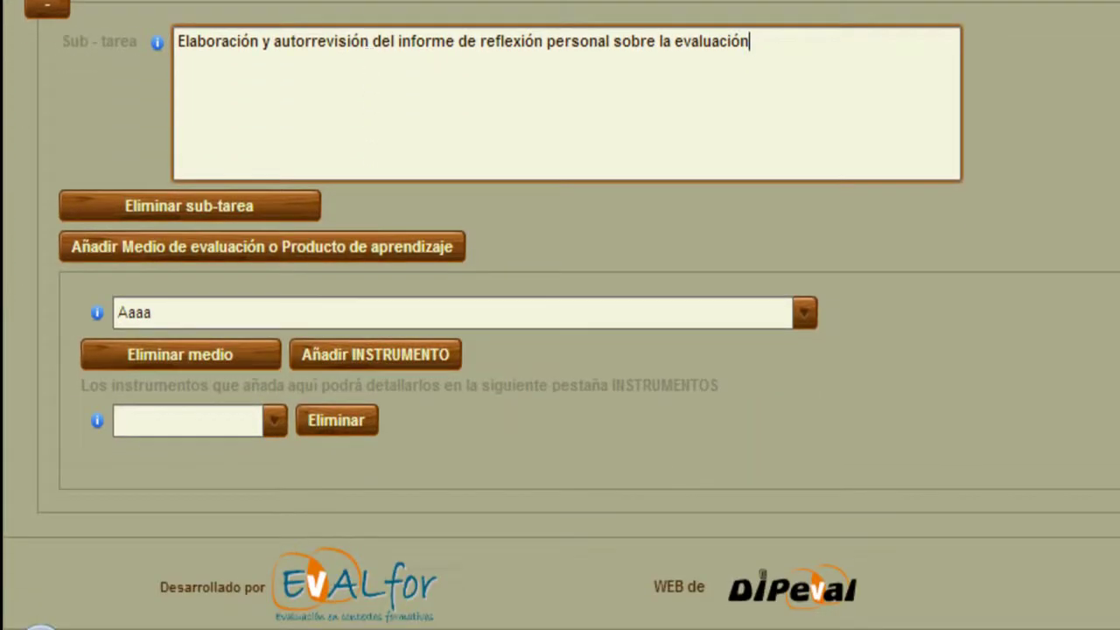
Rename the Aaaa means to 'Informe de reflexión personal sobre la evaluación'.
left_click(273, 315)
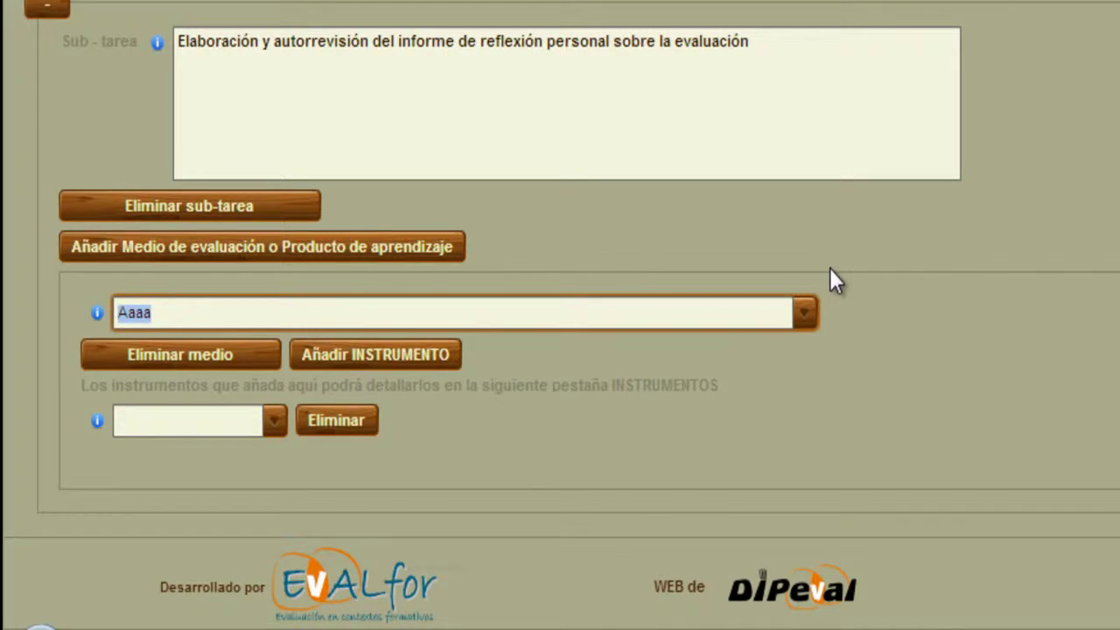
type("Informe de reflexión personal so")
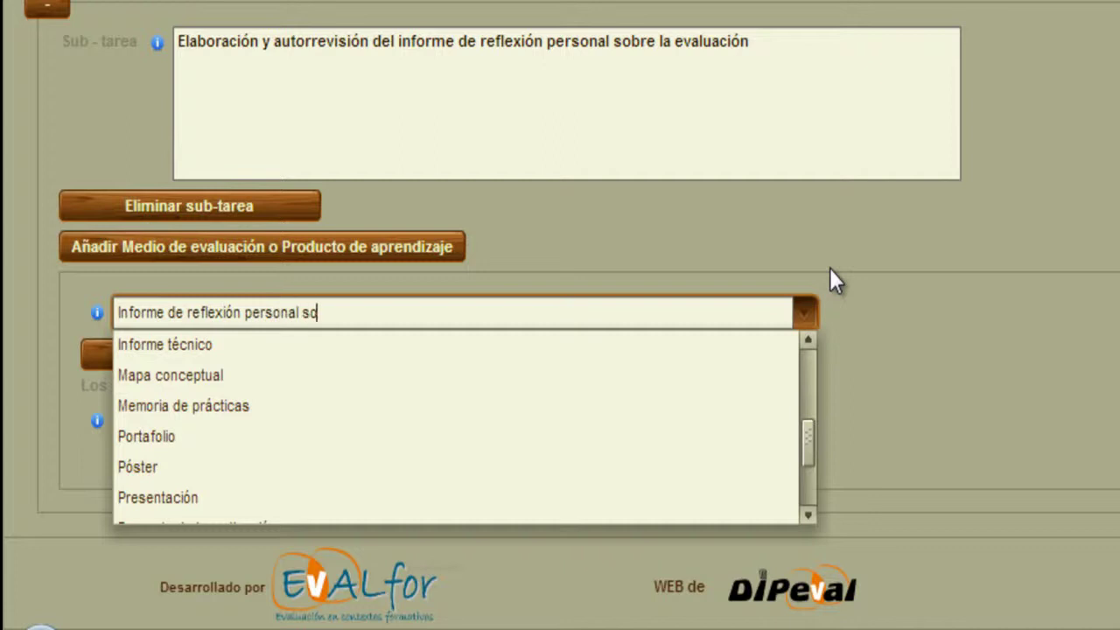
type("bre la evaluación")
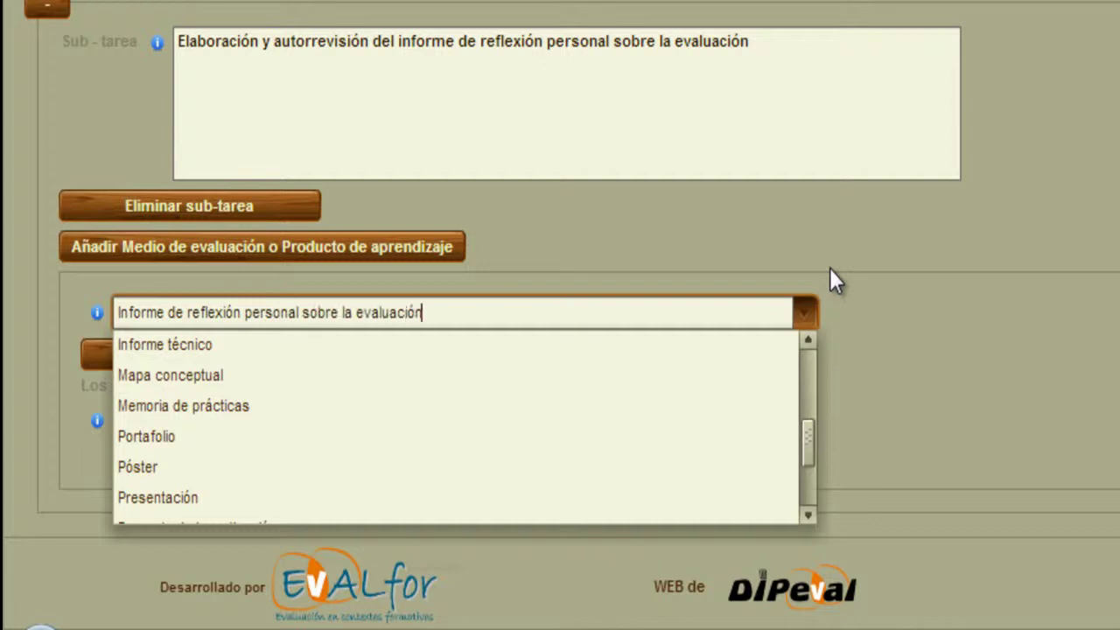
left_click(968, 278)
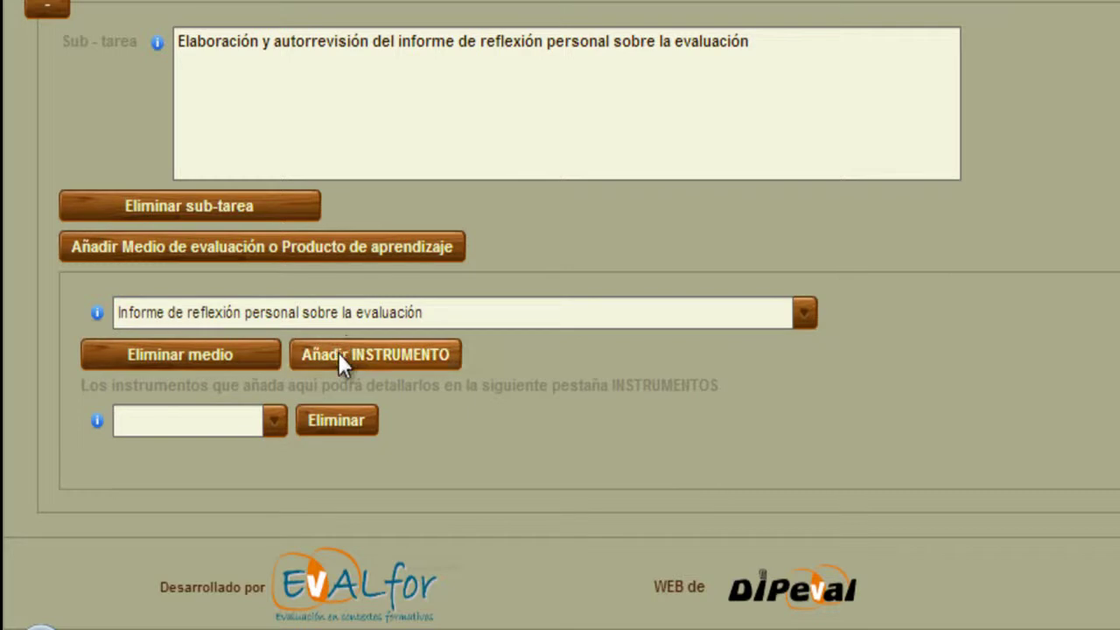
Name the instrument 'Rúbrica para la autorrevisión' and add a new empty sub-task.
left_click(200, 421)
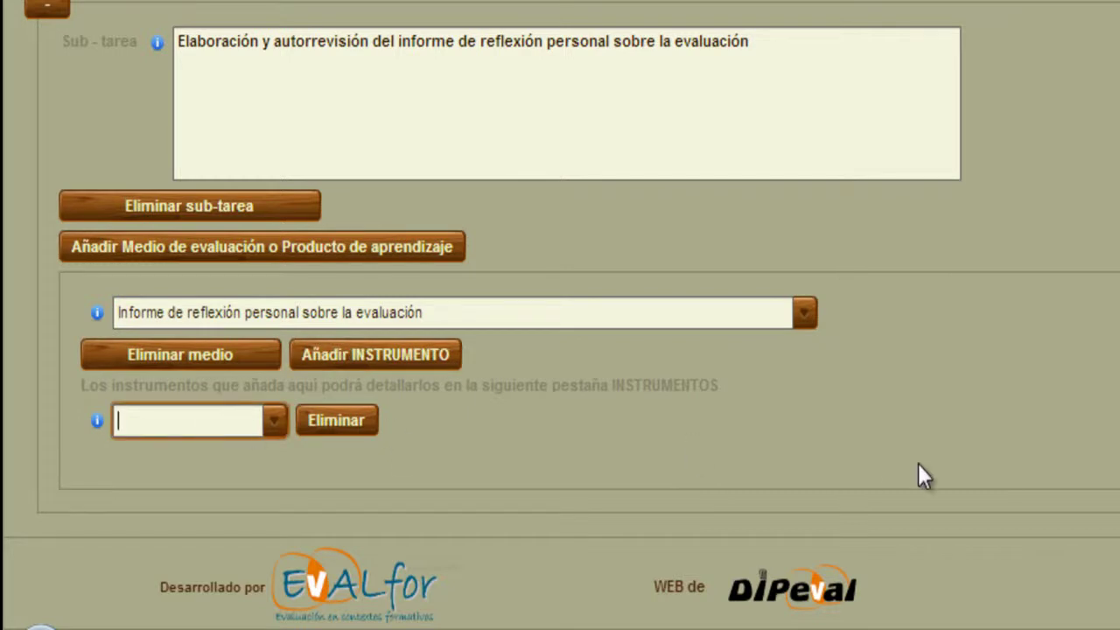
type("Rúbrica")
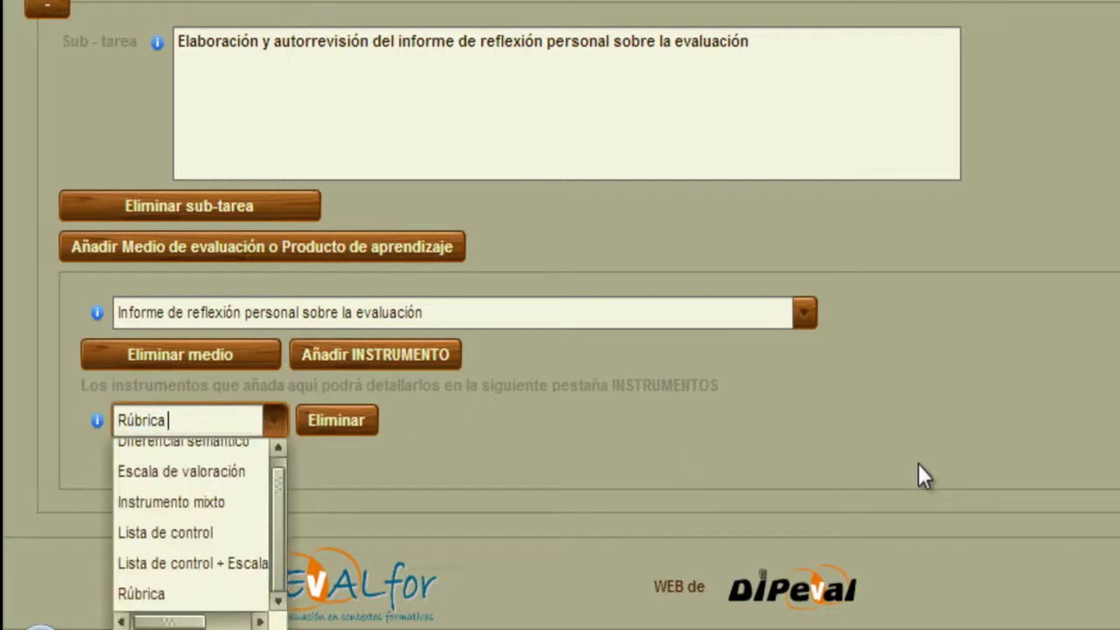
type(" para la aut")
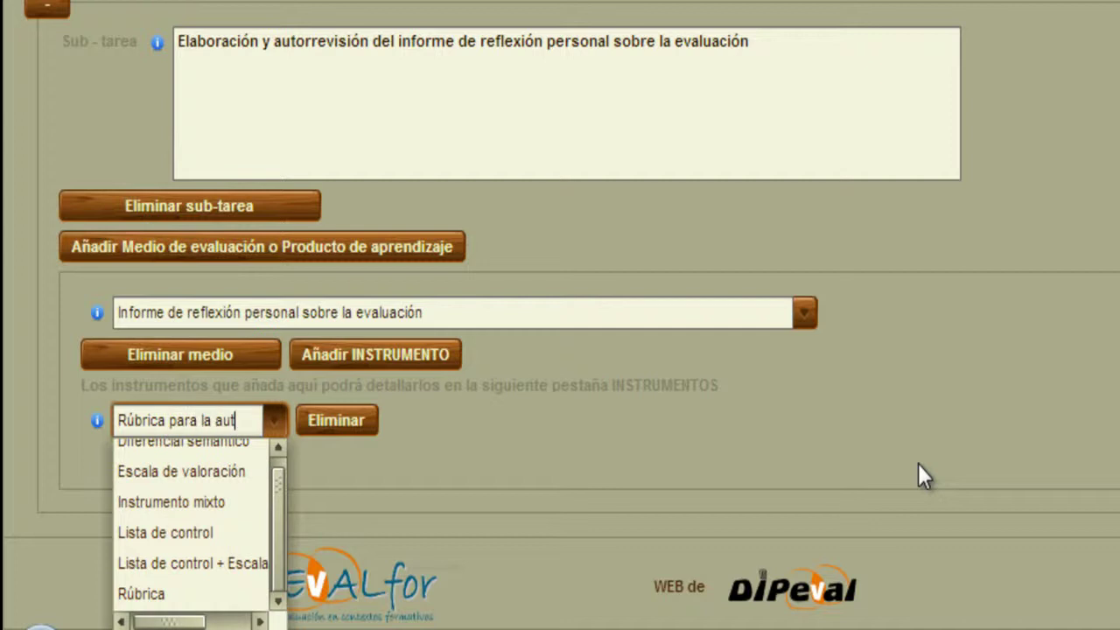
type("or")
type("revisió")
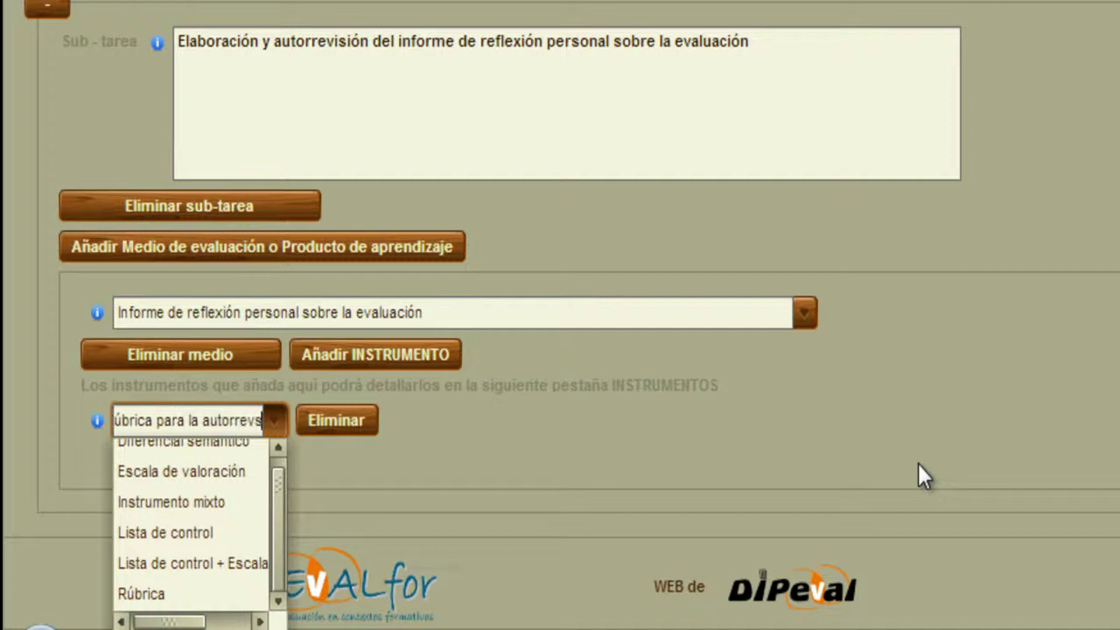
type("n")
left_click(1055, 344)
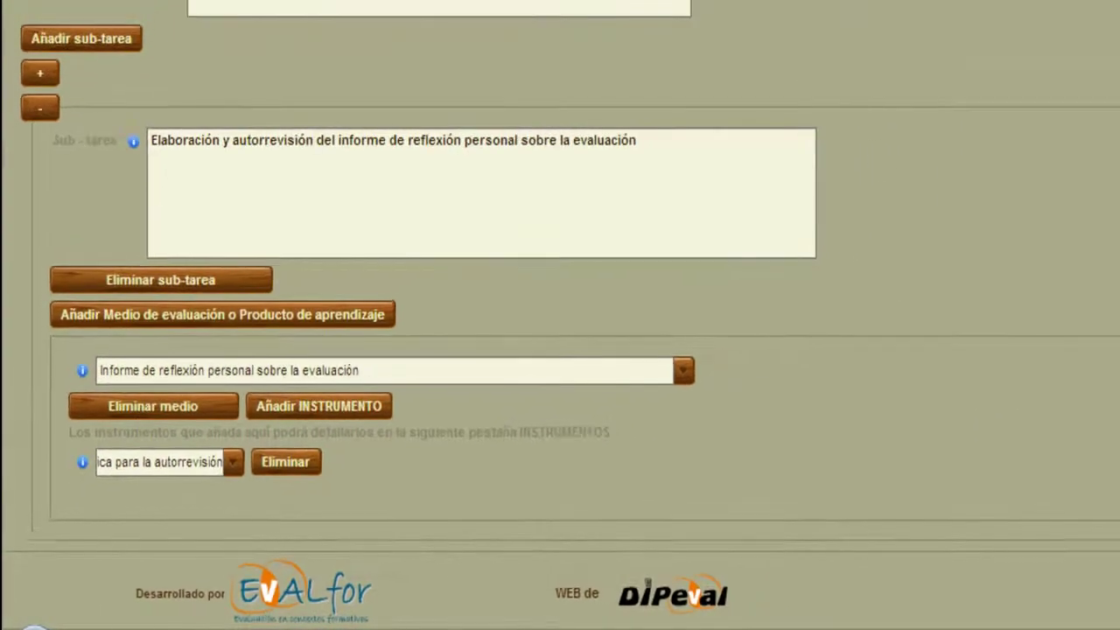
left_click(118, 37)
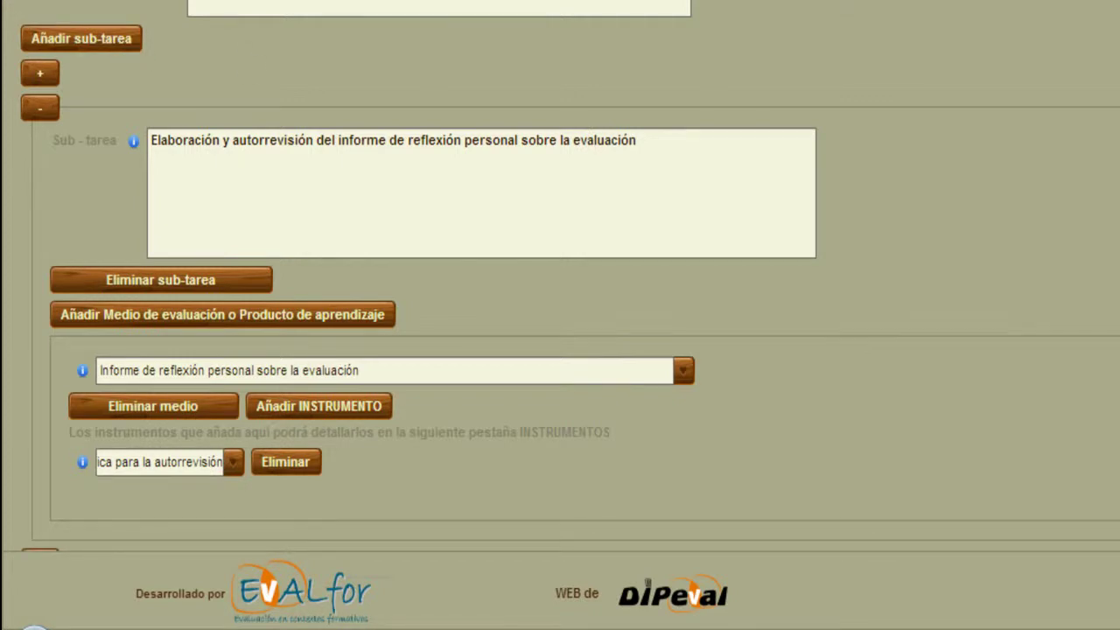
scroll(943, 357, "down", 3)
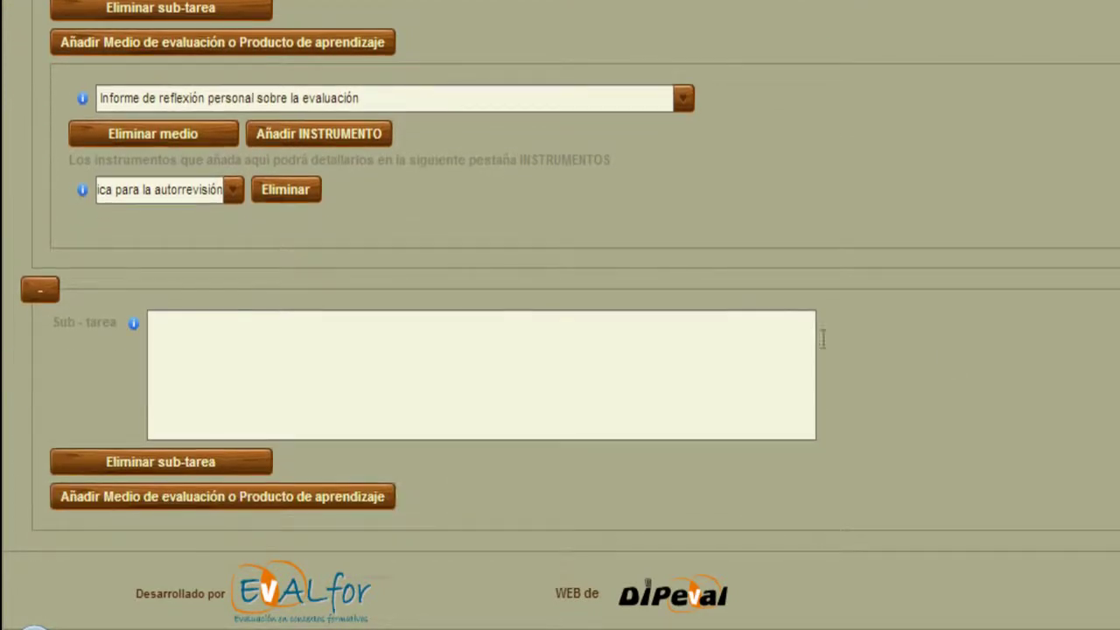
Describe the new sub-task as 'Evaluación grupal de un artículo multimedia' and add three empty evaluation media.
left_click(540, 322)
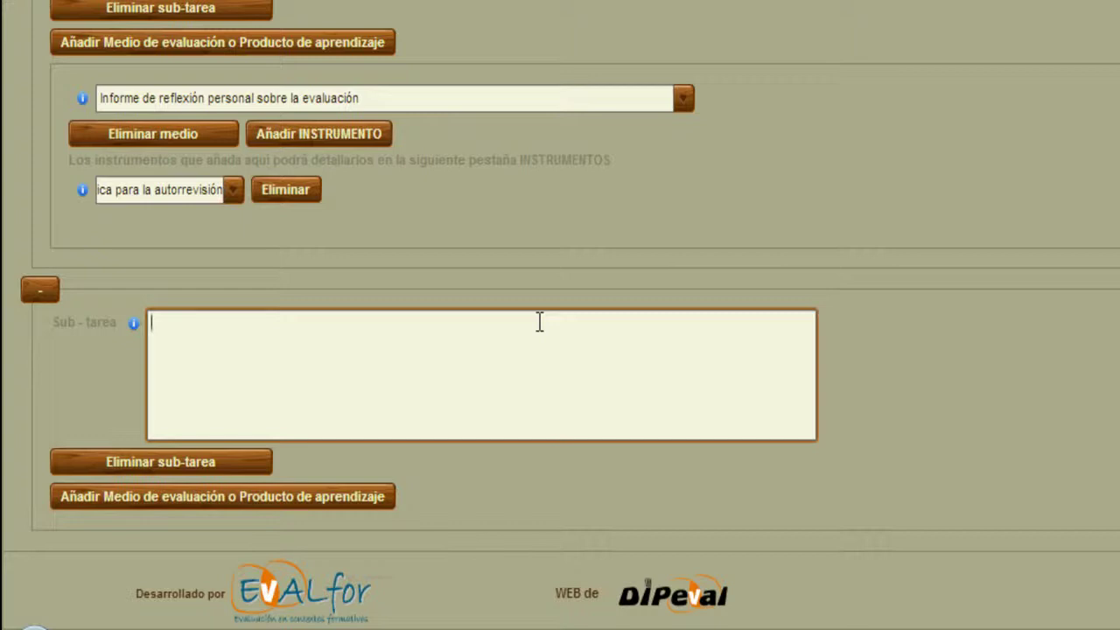
type("Evaluación grupal de un artícul")
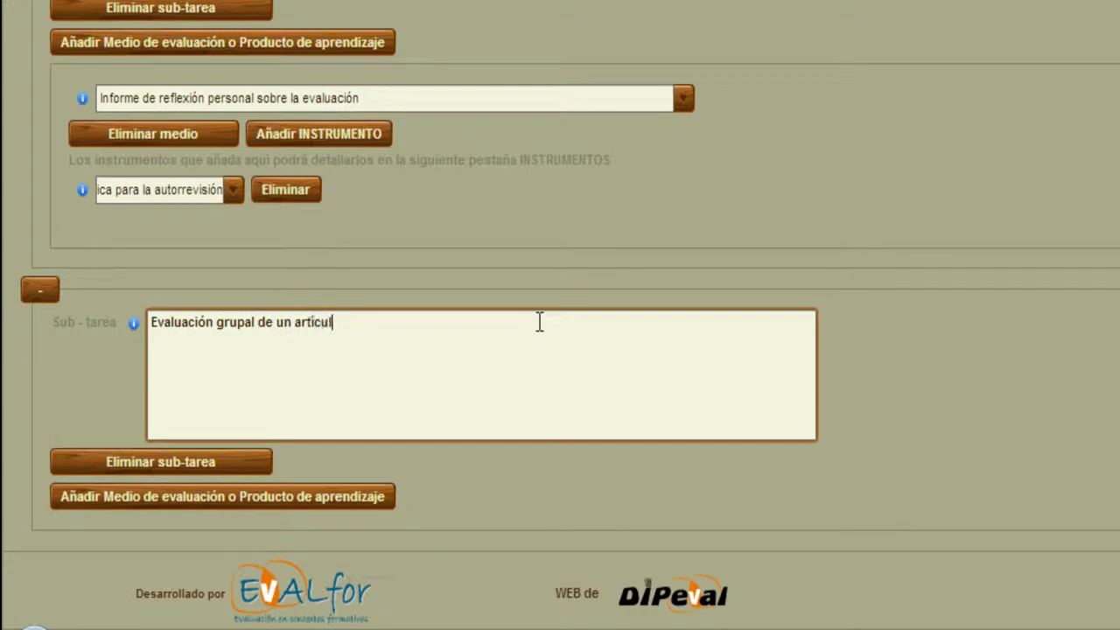
type("o multimedia")
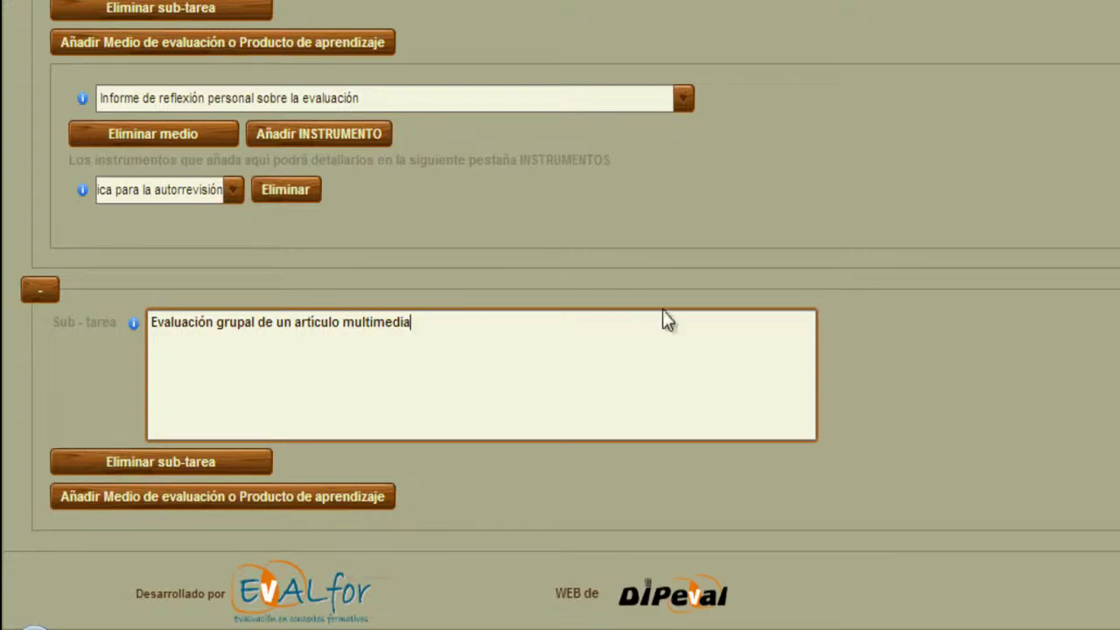
left_click(390, 497)
scroll(695, 476, "down", 1)
scroll(700, 481, "down", 3)
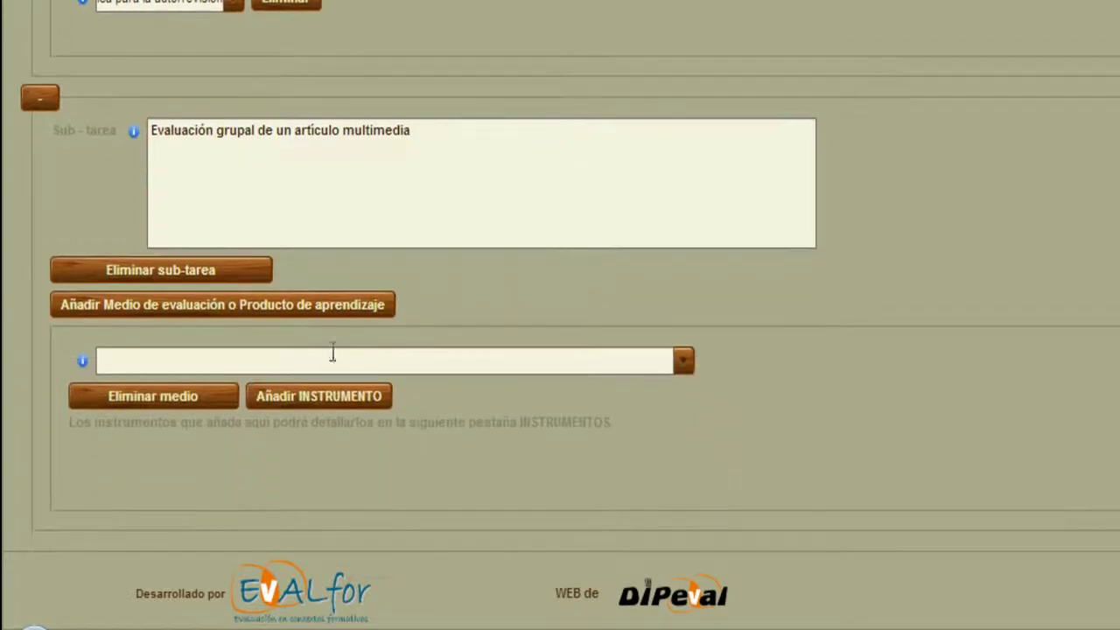
left_click(251, 307)
scroll(251, 307, "down", 3)
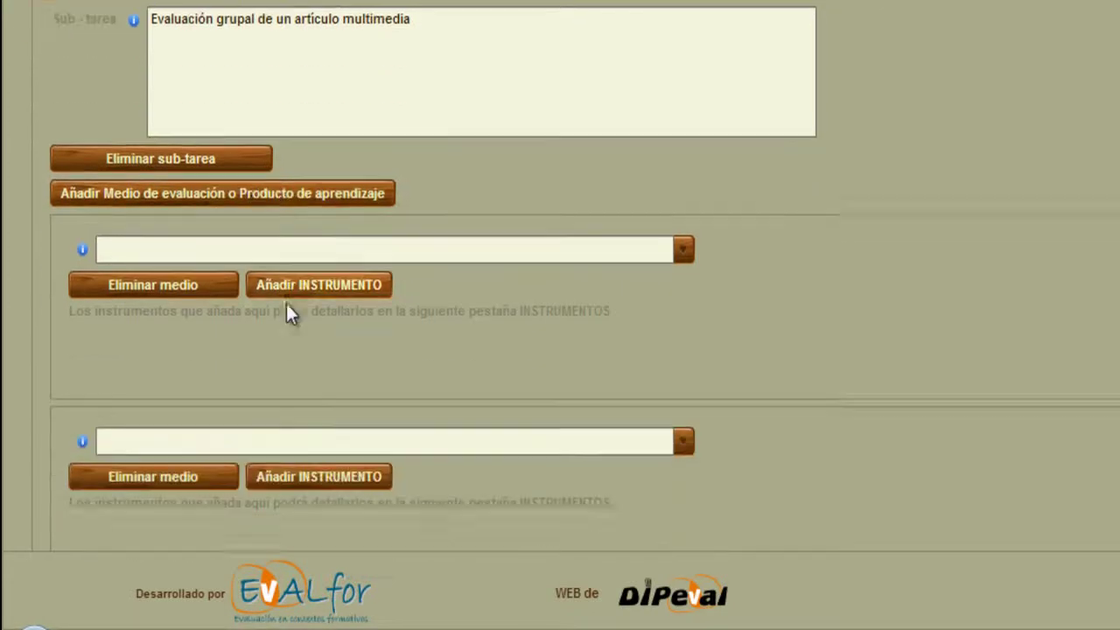
left_click(245, 175)
scroll(388, 268, "down", 3)
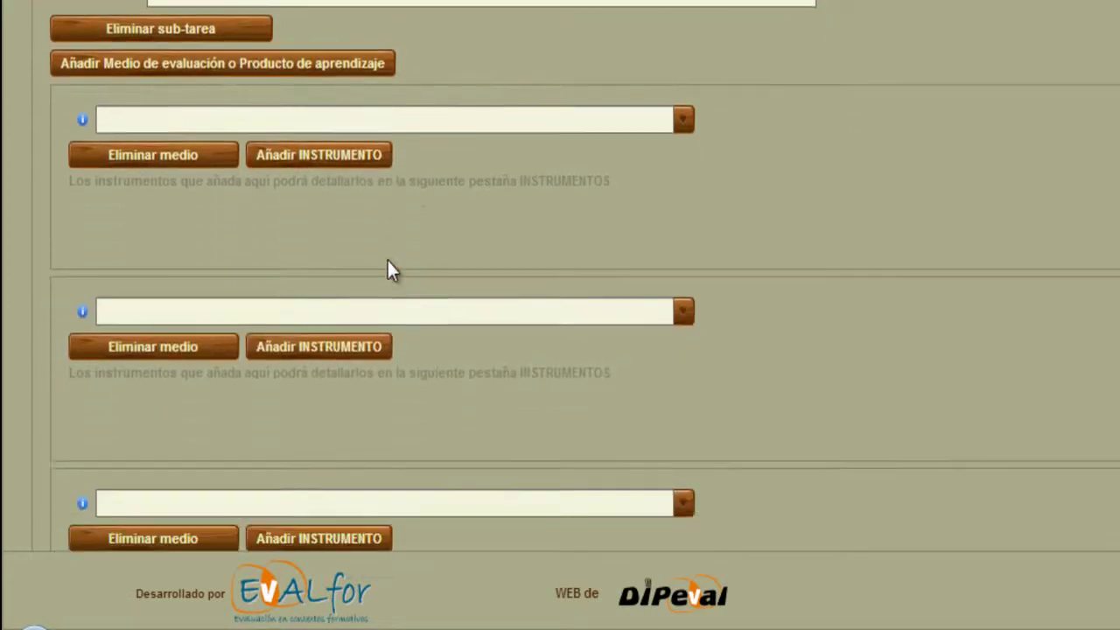
Name the media 'Borrador del artículo multimedia', 'Valoración individual del grado de participación' and 'Artículo multimedia'.
left_click(283, 103)
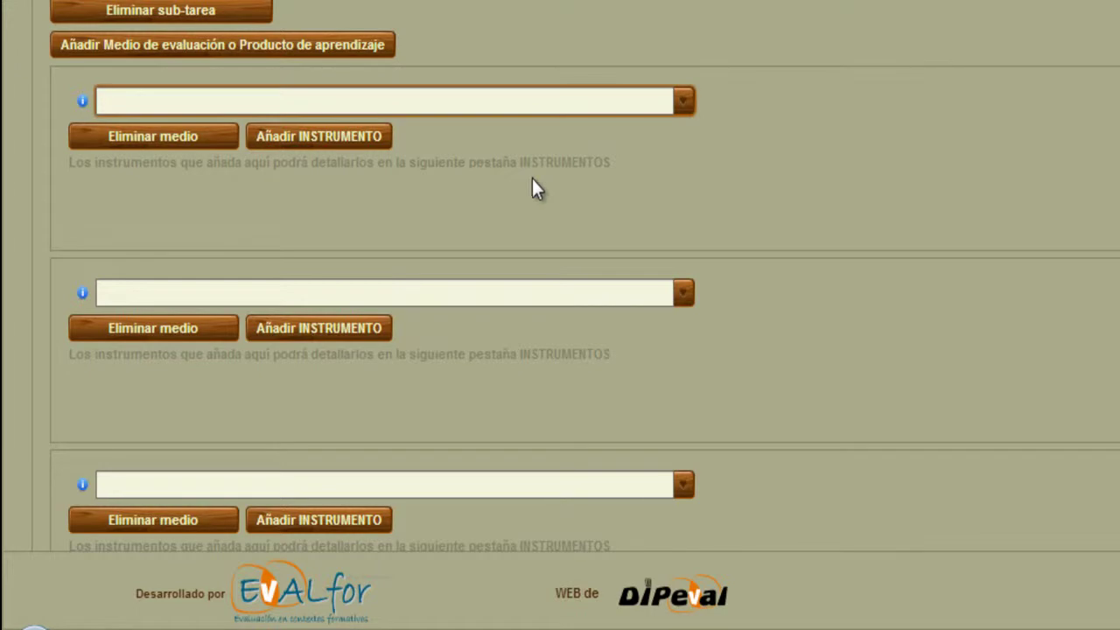
type("Borrado")
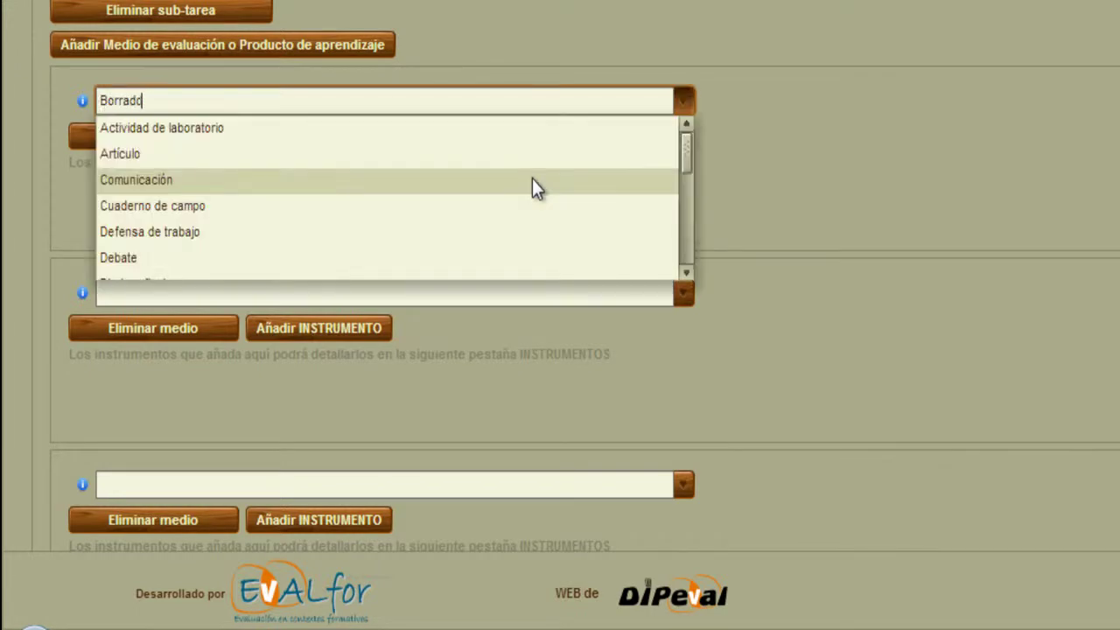
type("r del artículo multimedia")
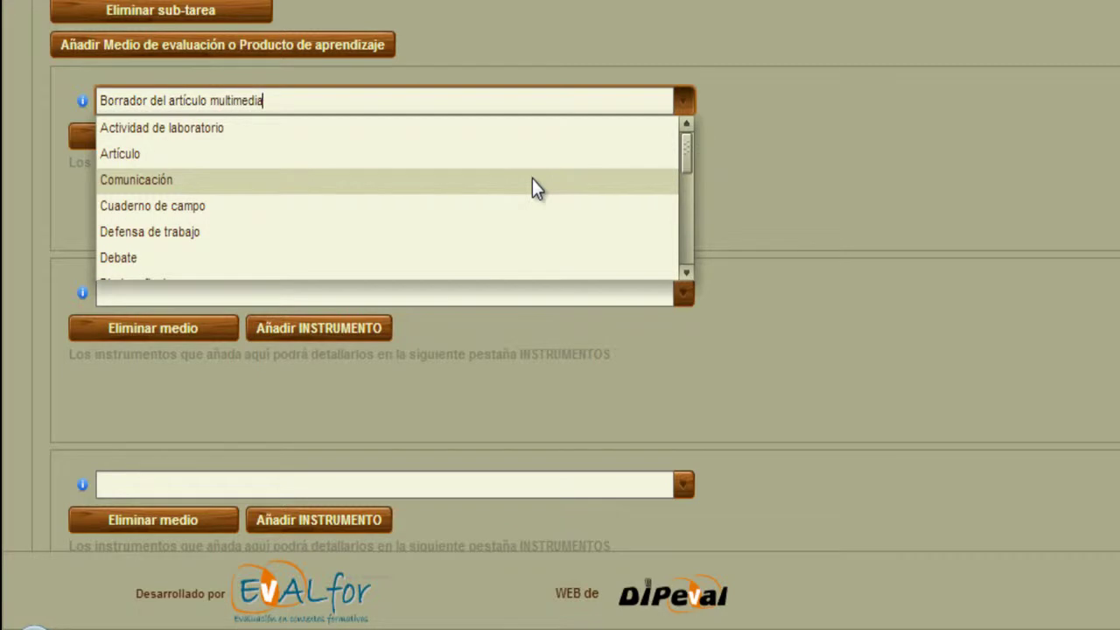
left_click(1004, 131)
left_click(270, 290)
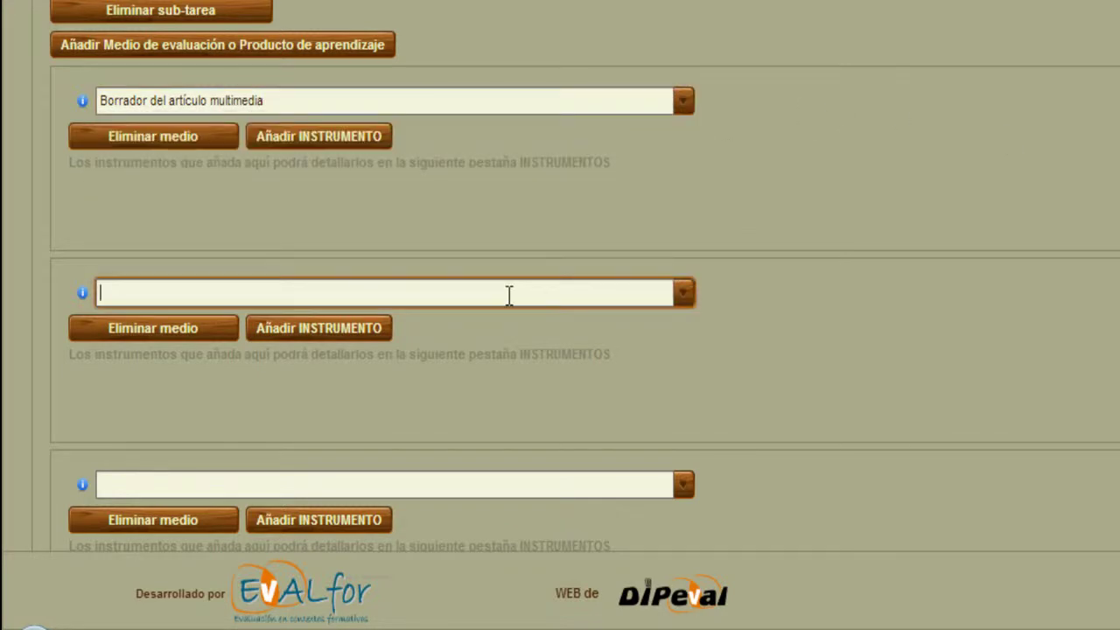
type("Valoración indif")
key("BackSpace")
type("vidual de")
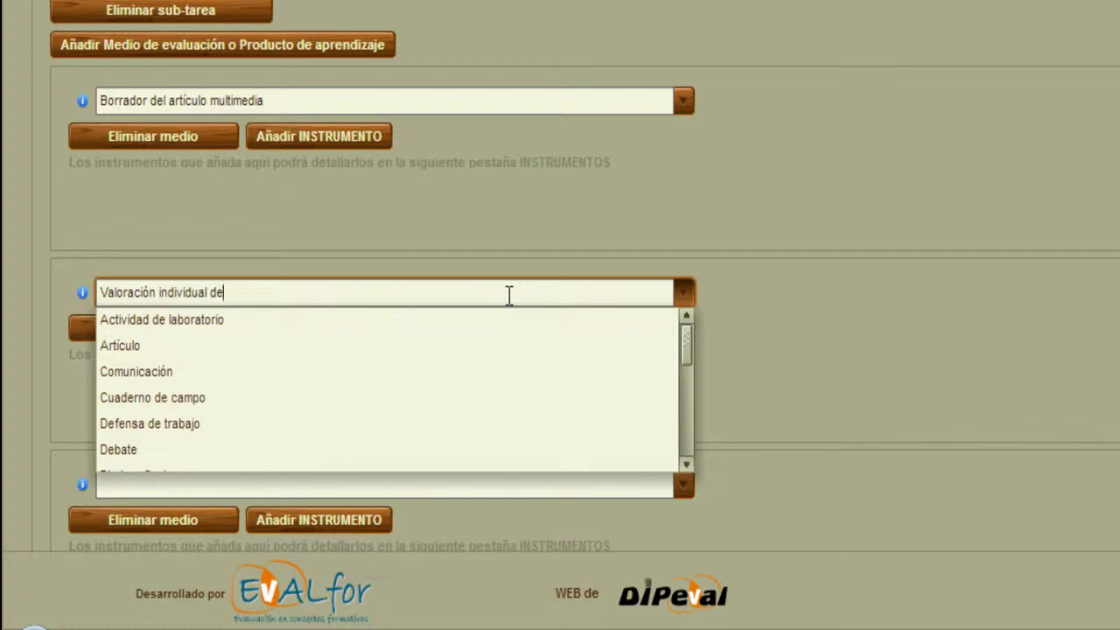
type("l grado de participación")
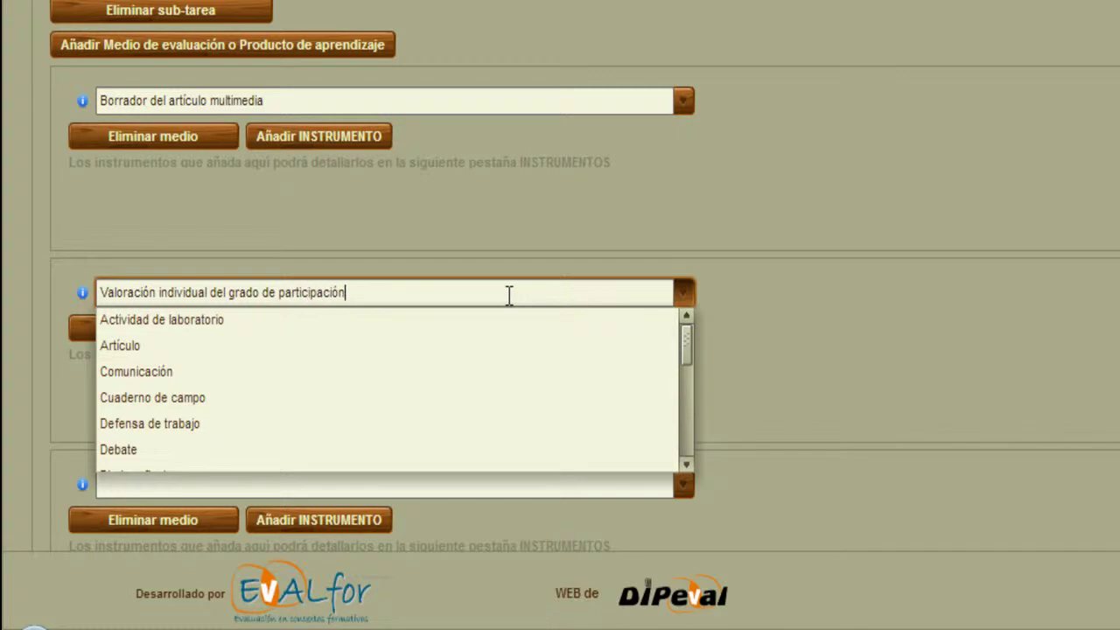
left_click(810, 244)
scroll(809, 246, "down", 2)
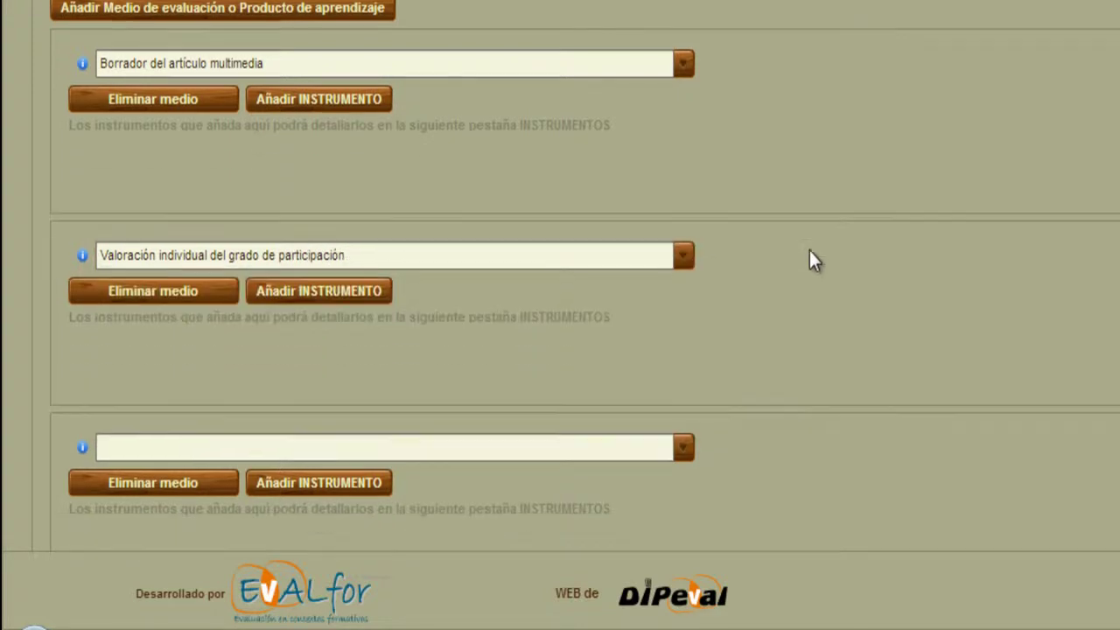
left_click(364, 373)
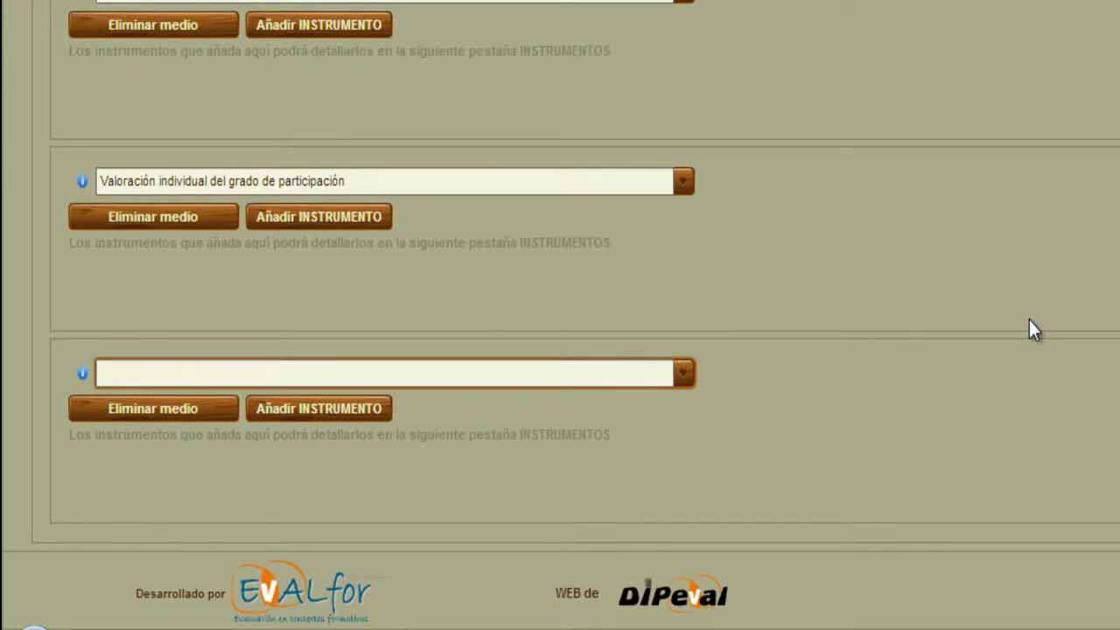
type("Art")
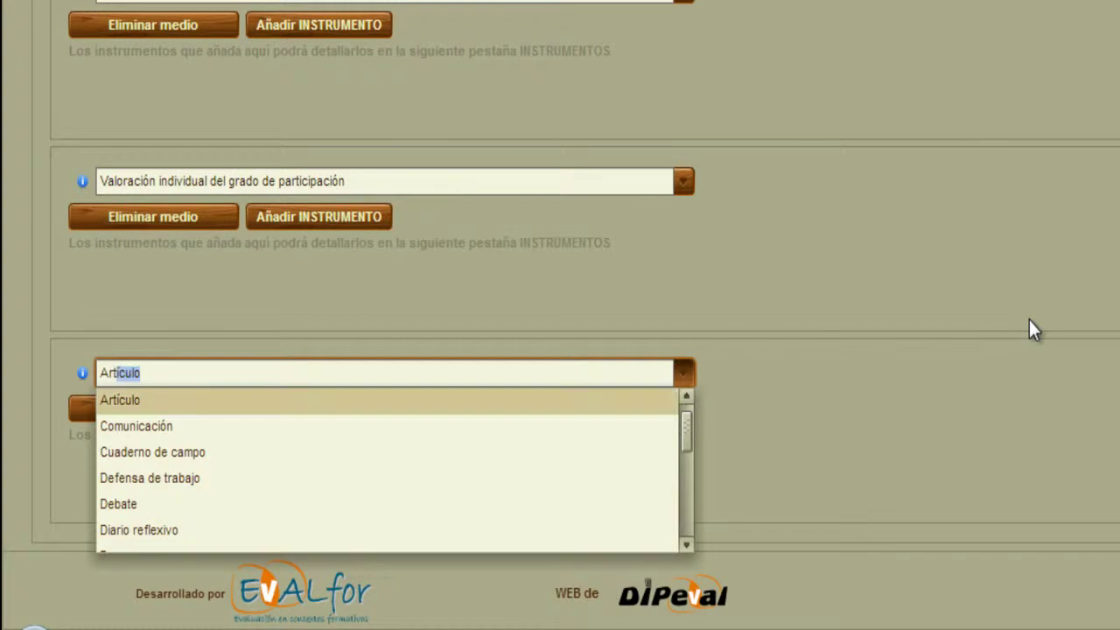
type("ículo mu")
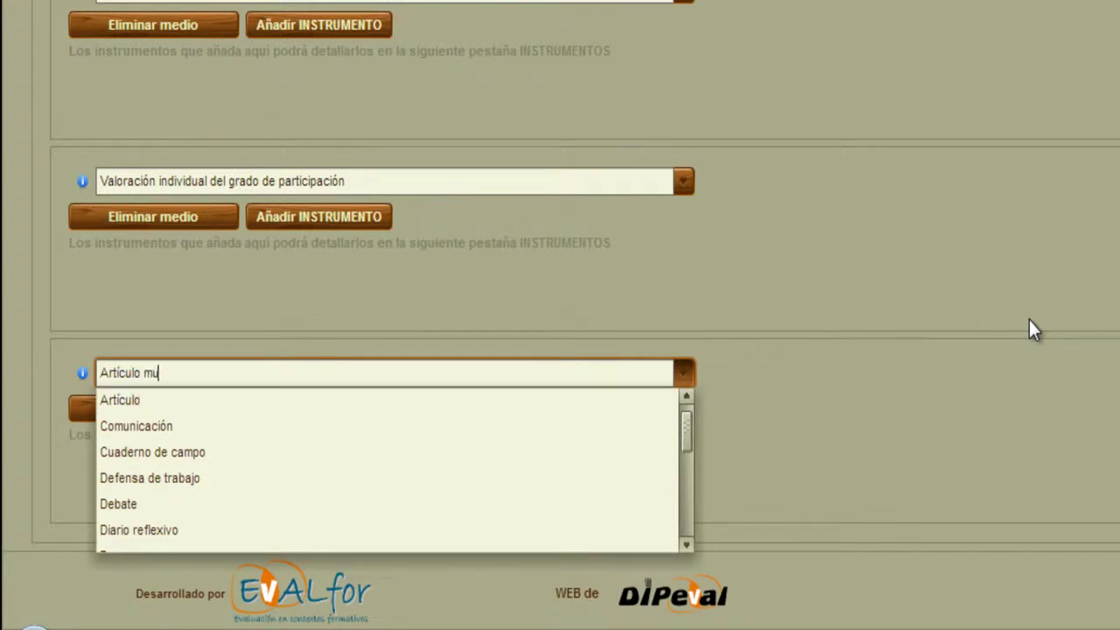
type("ltimedia")
left_click(1061, 319)
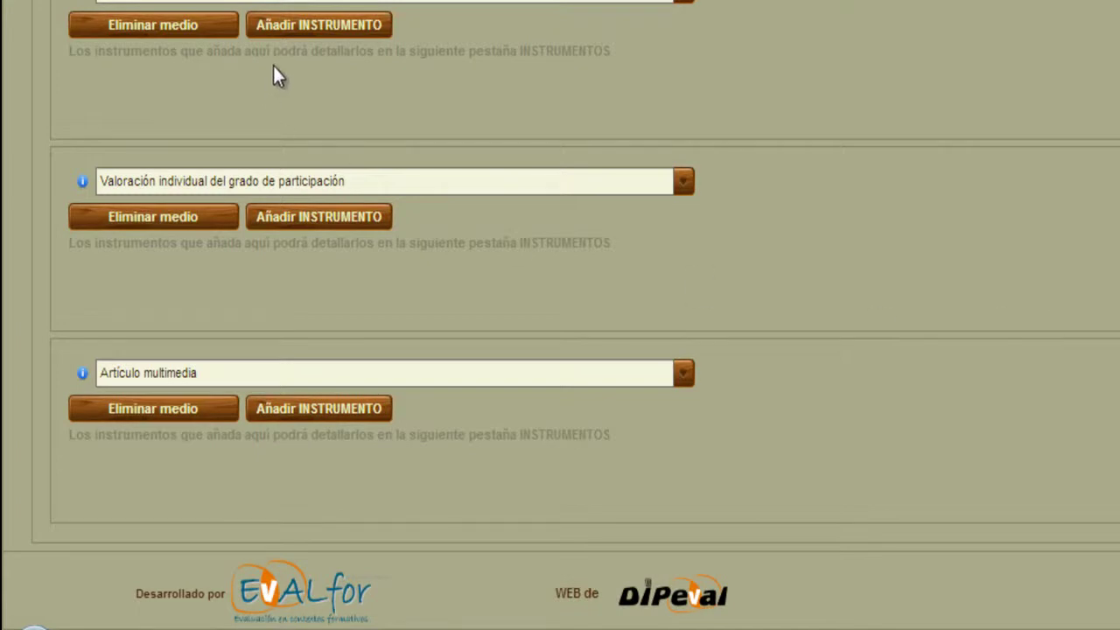
Give the draft an 'Escala para la revisión del borrador' instrument and participation an 'Autoinforme participativo' one.
left_click(310, 25)
left_click(187, 82)
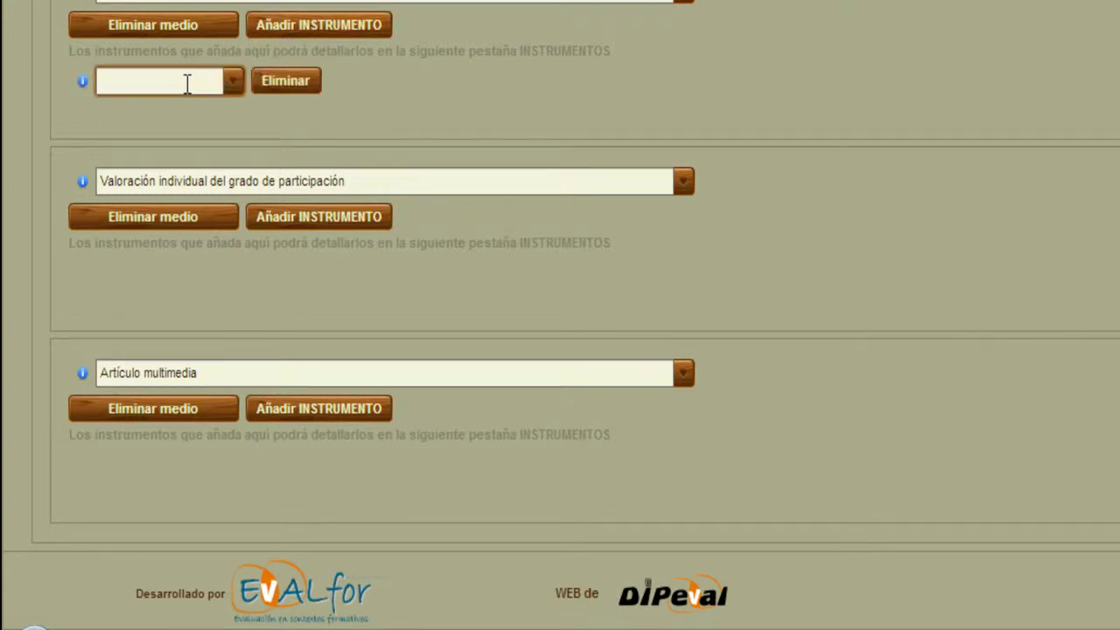
type("Escala pa")
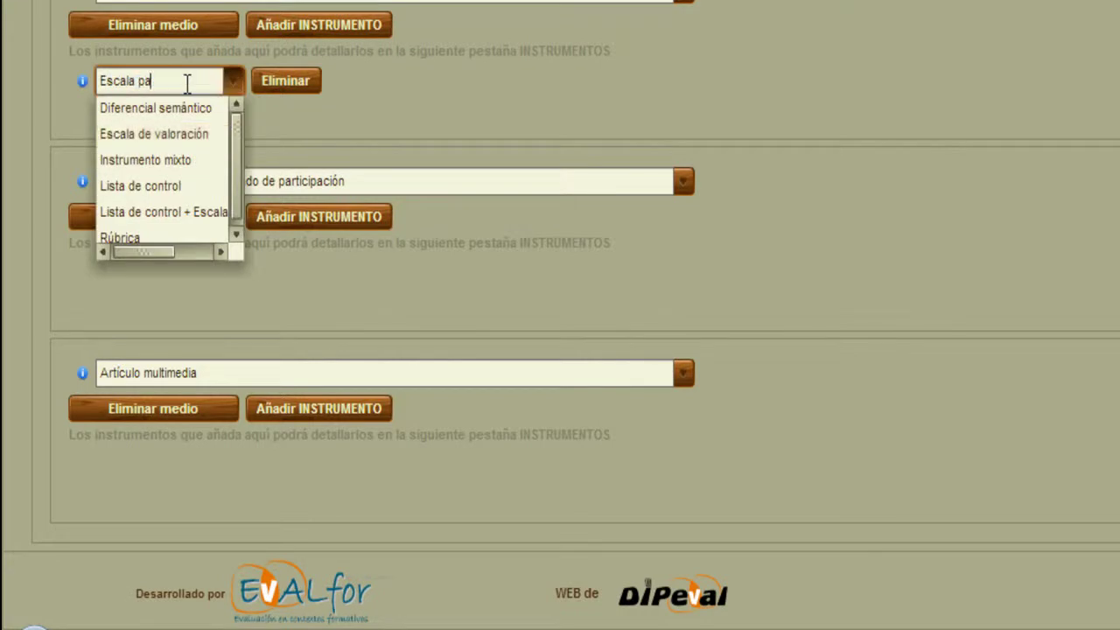
type("ra la revisión del borrador")
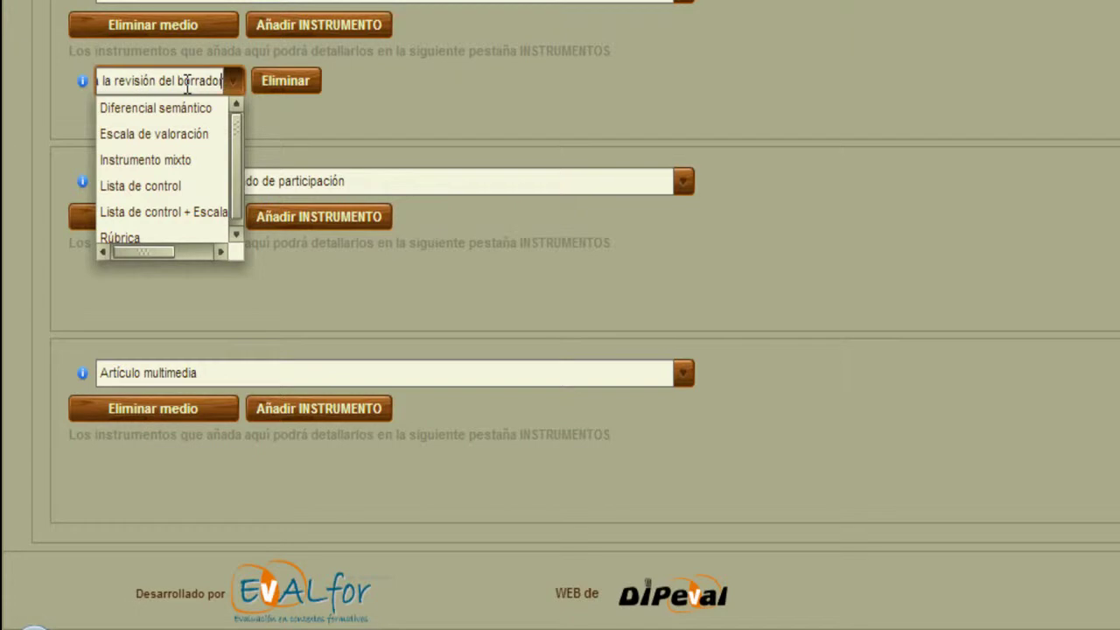
left_click(404, 91)
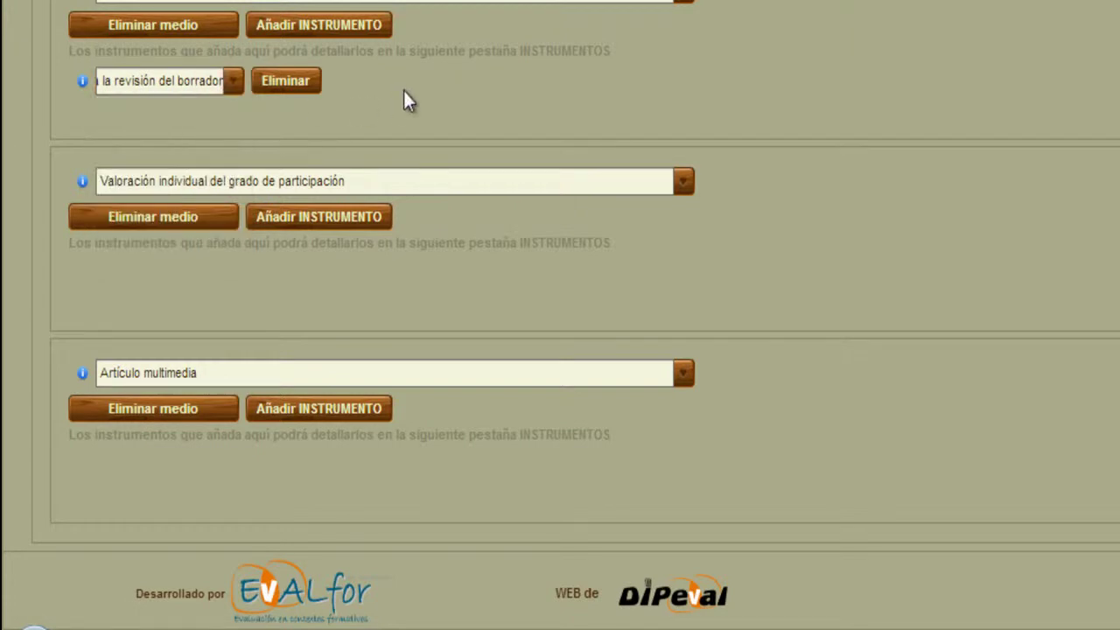
left_click(324, 218)
left_click(193, 274)
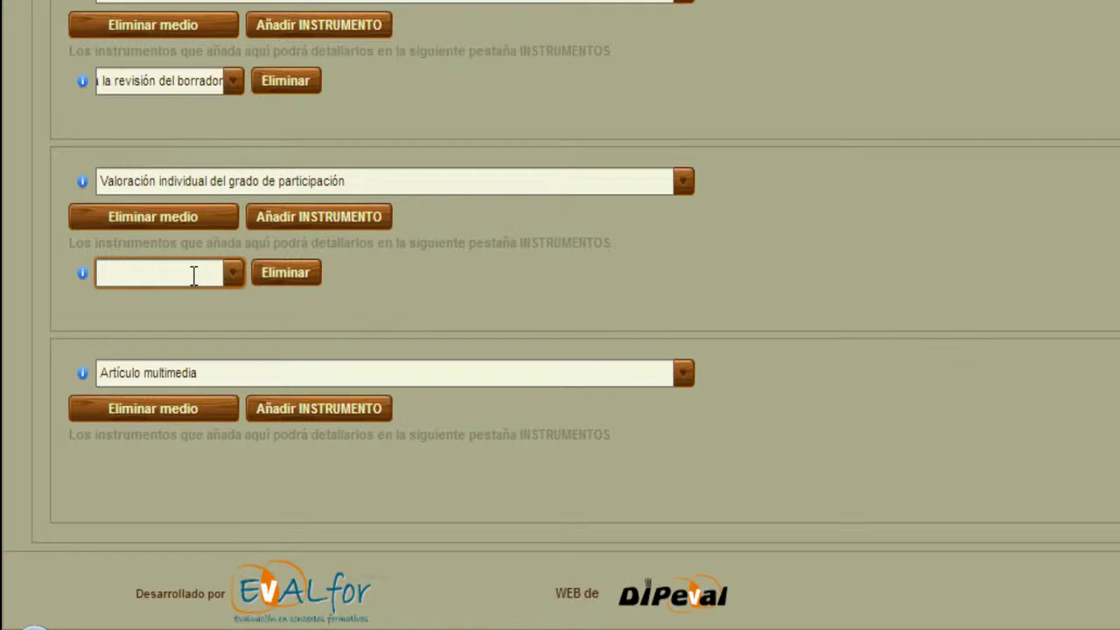
type("Au")
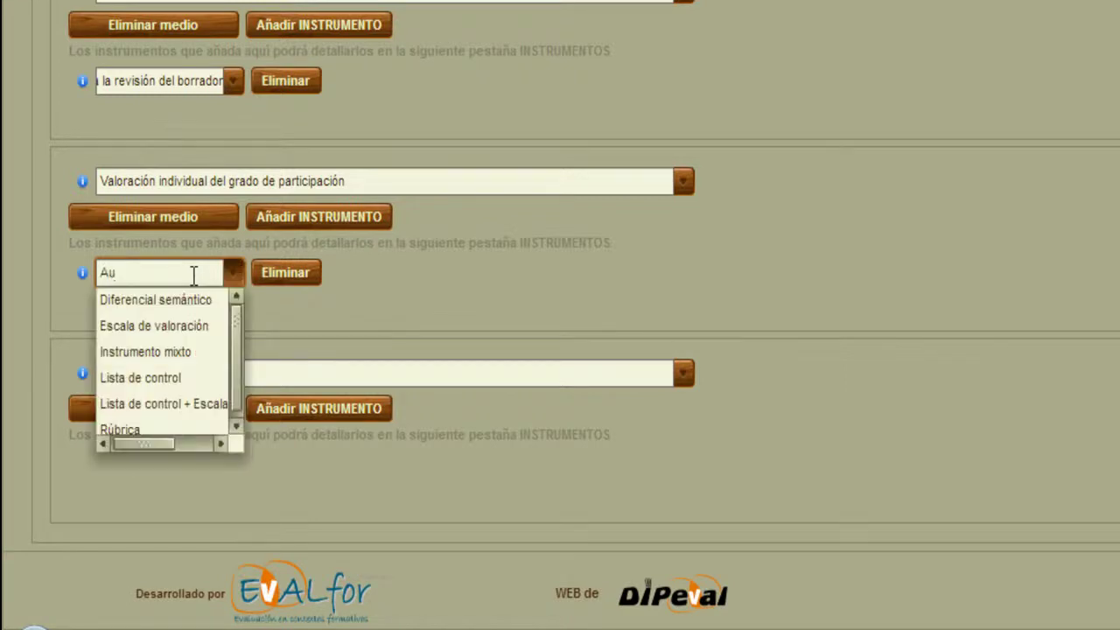
type("toinforme p")
type("ar")
type("c")
type("icipativo")
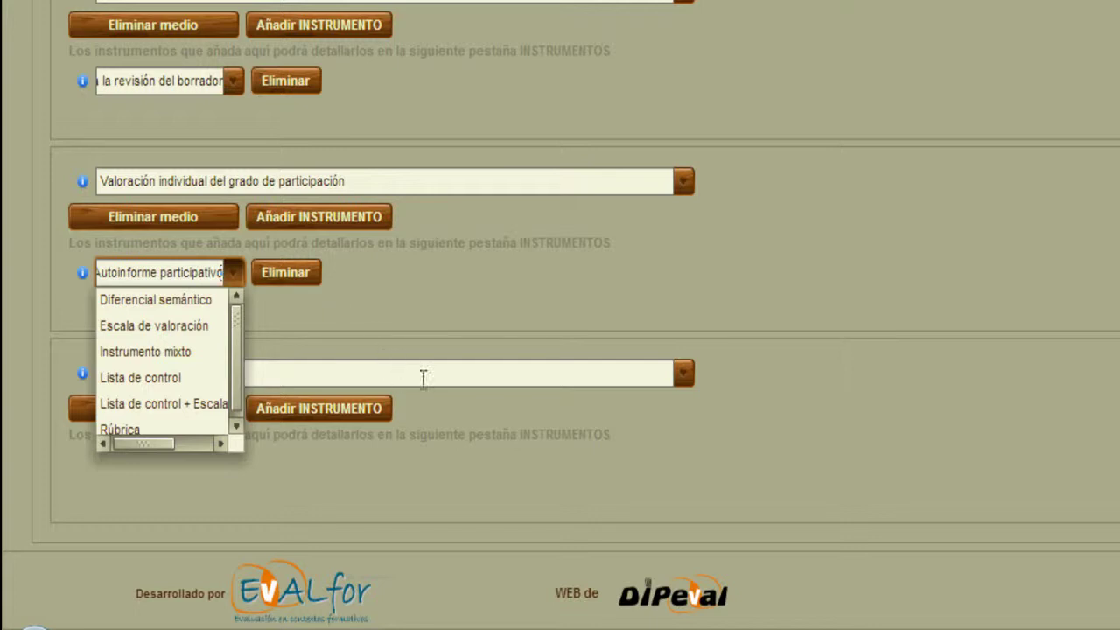
left_click(443, 429)
Attach an 'Escala de valoración del artículo' instrument to the Artículo multimedia medium.
left_click(360, 409)
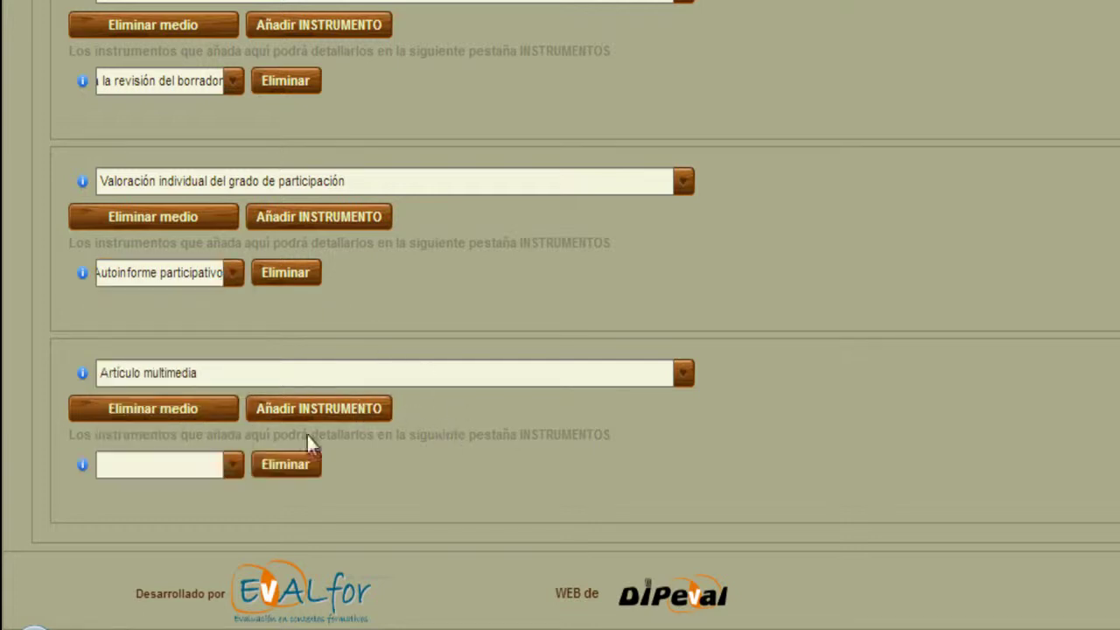
left_click(164, 470)
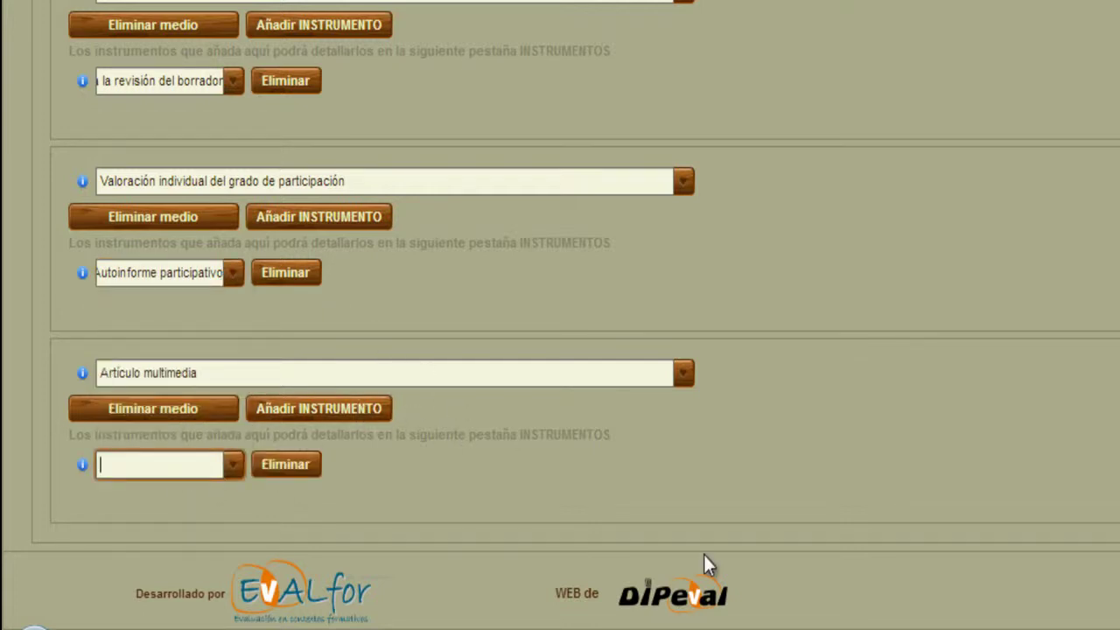
type("Esca")
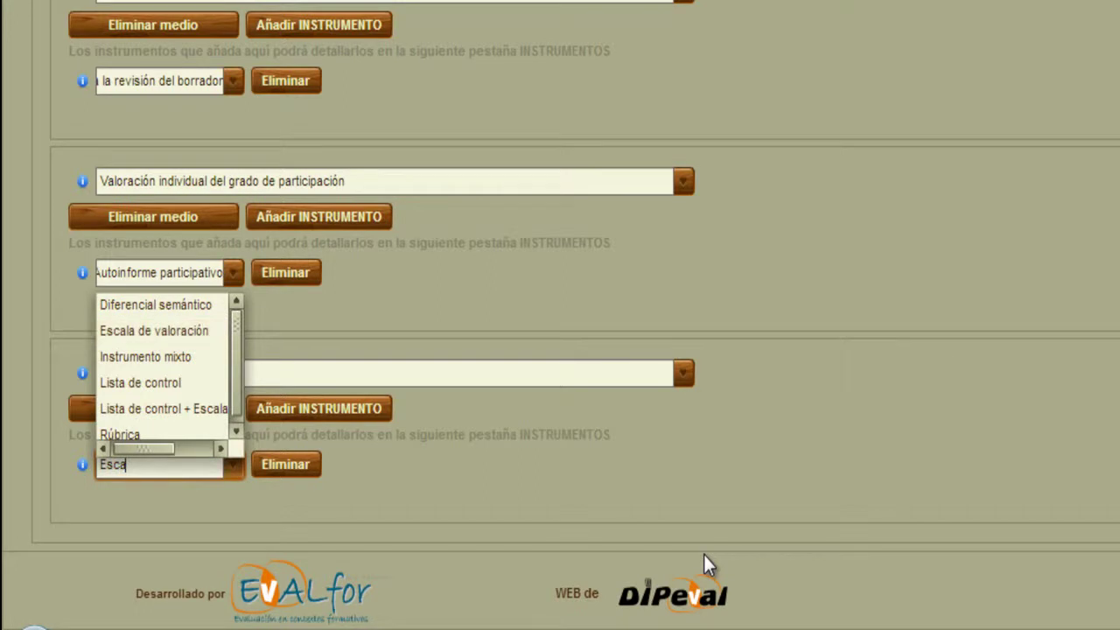
type("la de ")
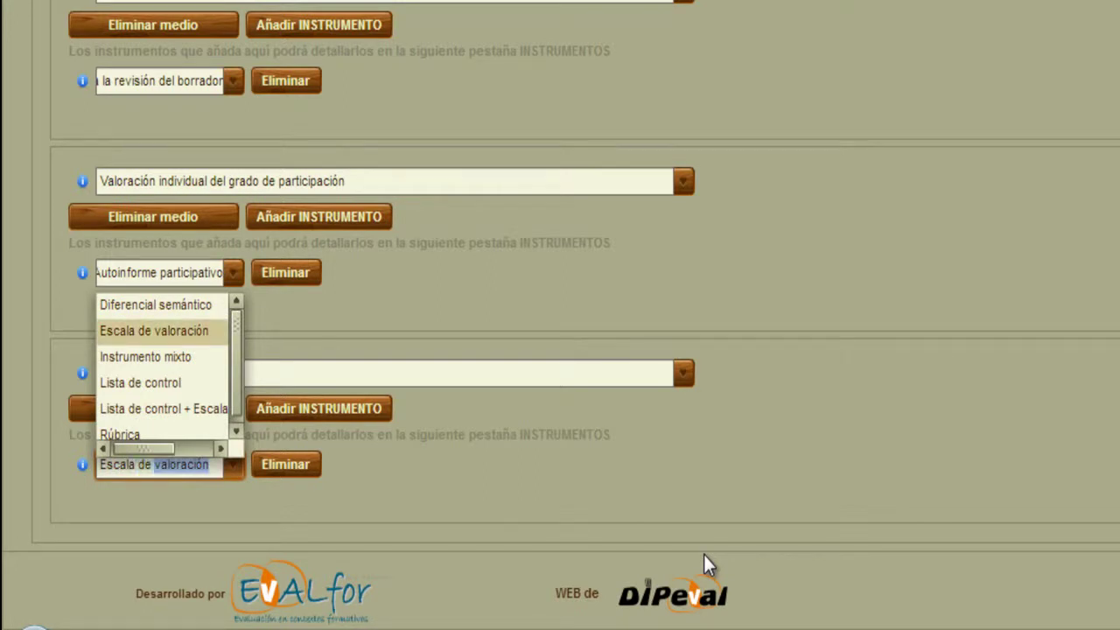
type("valoración")
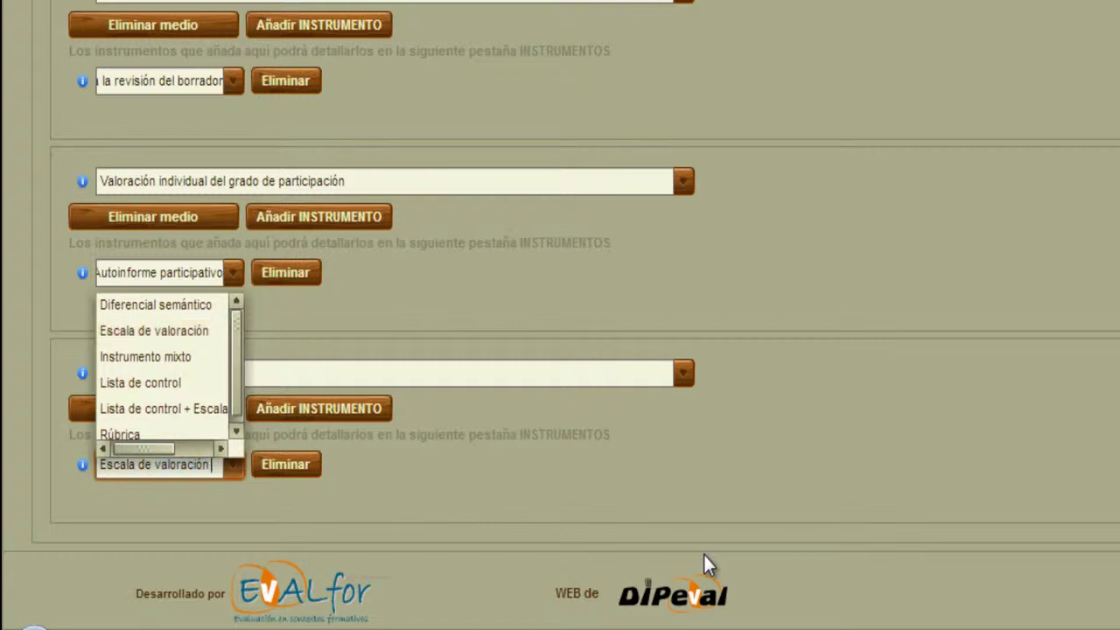
type(" del artículo")
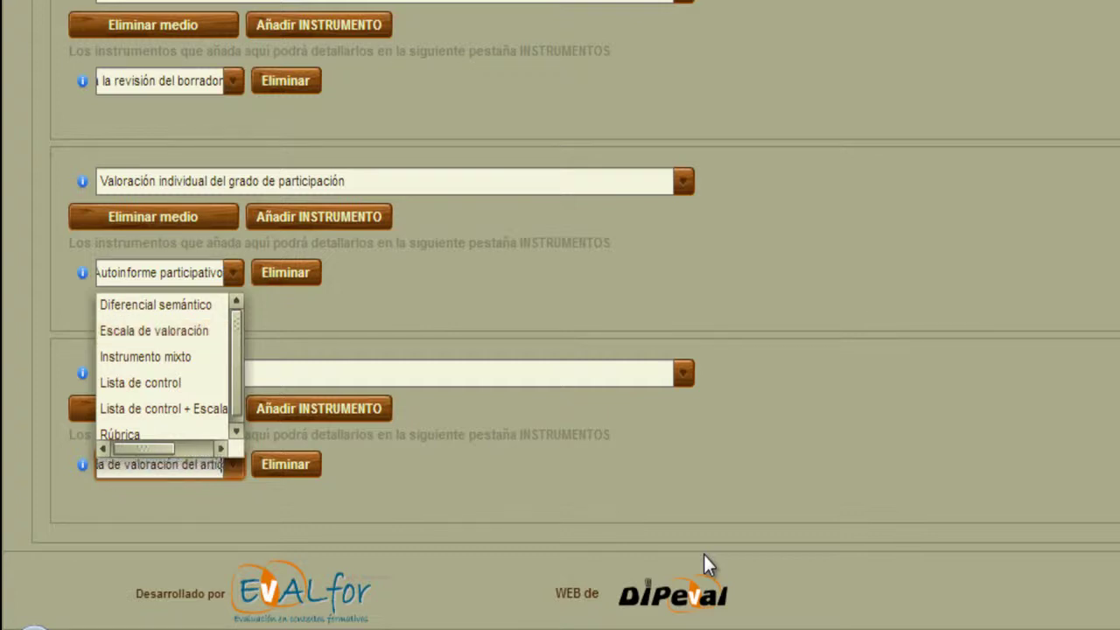
left_click(924, 499)
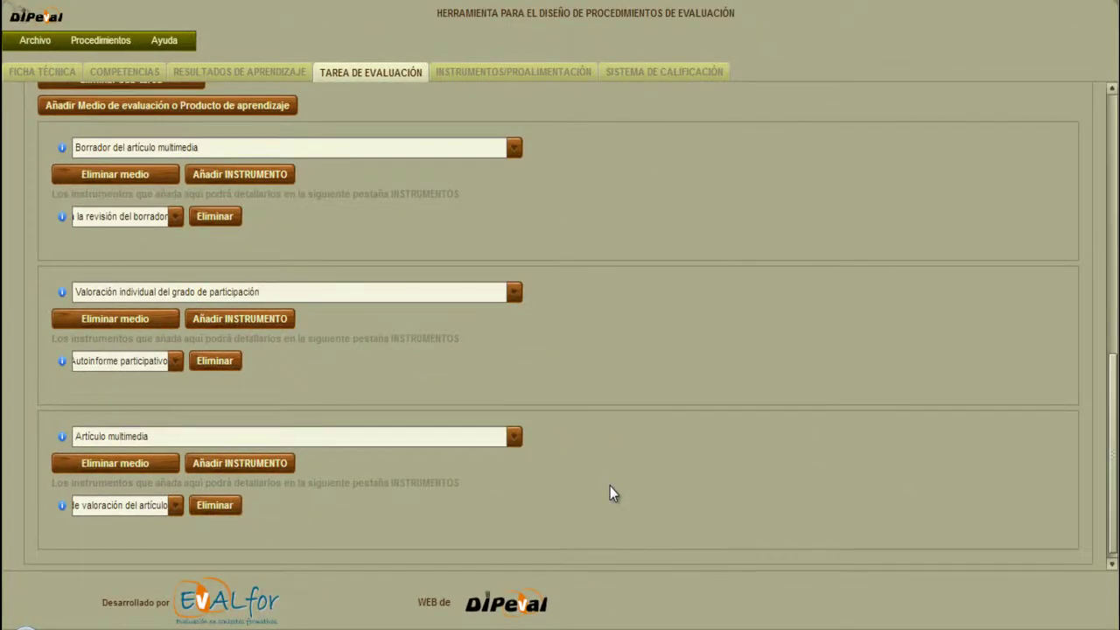
Add a third sub-task 'Realizar una memoria de síntesis sobre lo aprendido en la UF I' with an empty medium.
scroll(610, 490, "down", 1)
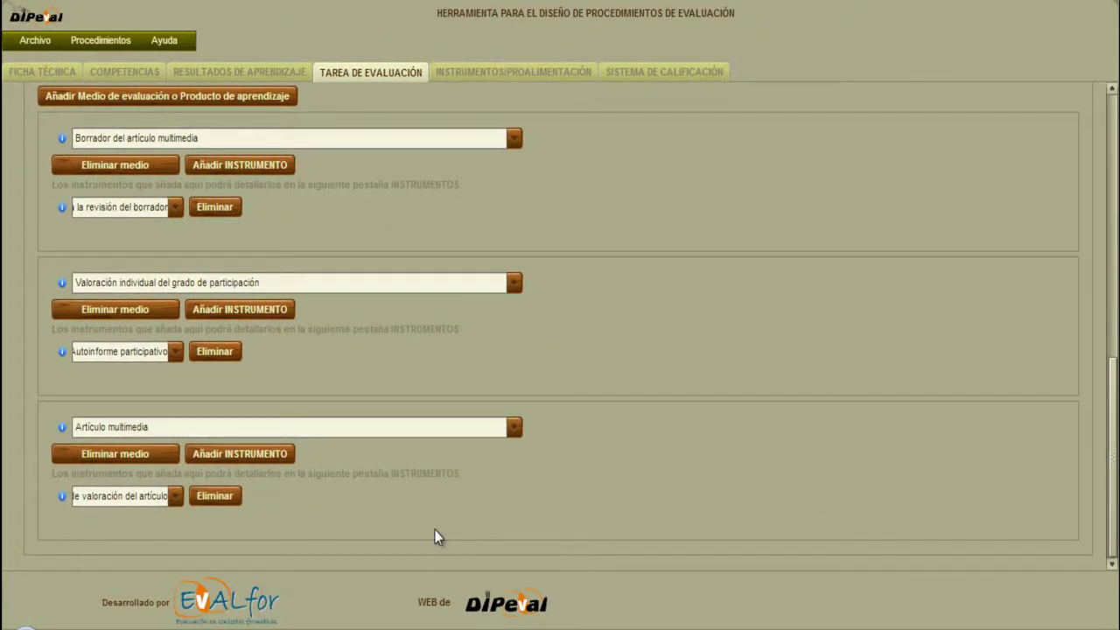
left_click_drag(1114, 469, 1117, 200)
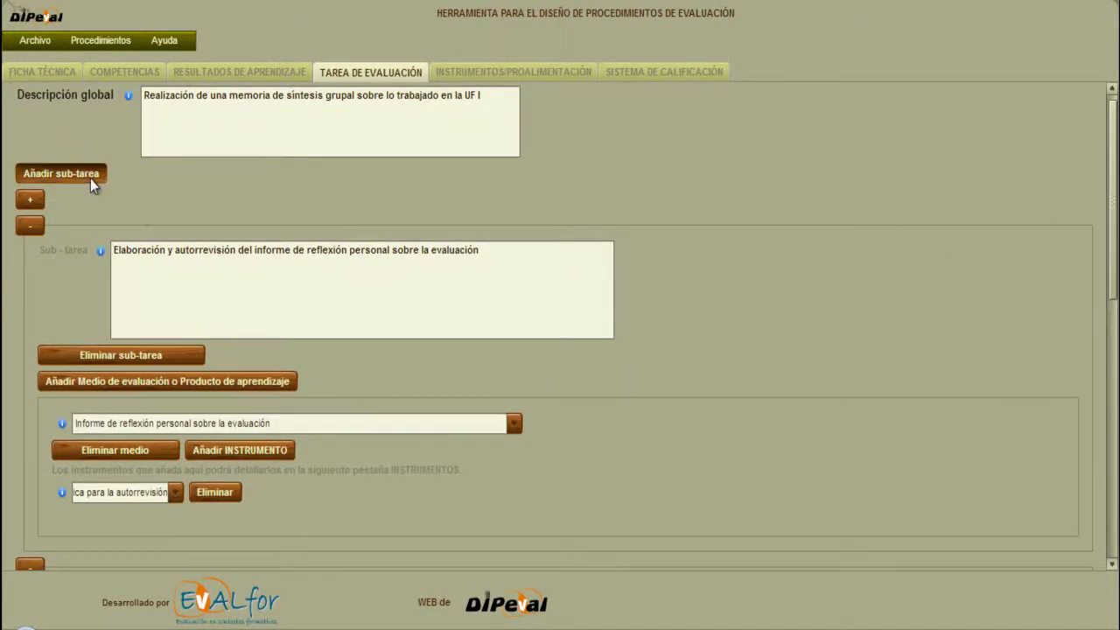
scroll(560, 350, "down", 5)
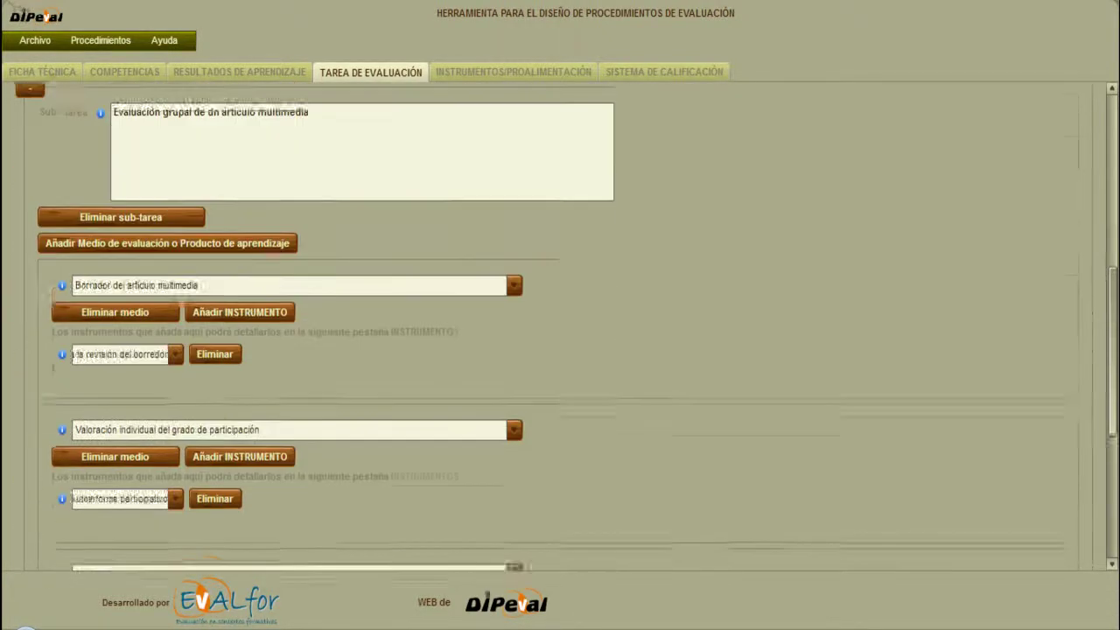
left_click(367, 403)
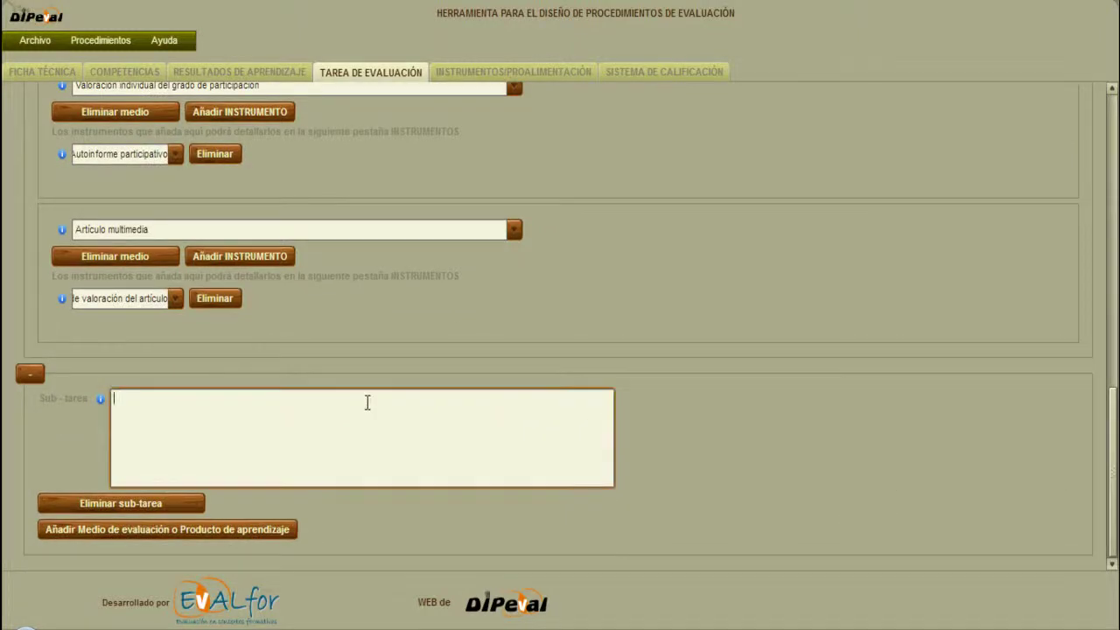
type("Realizar u")
type("na memoria de síntesis sobre lo aprendido en la UF I")
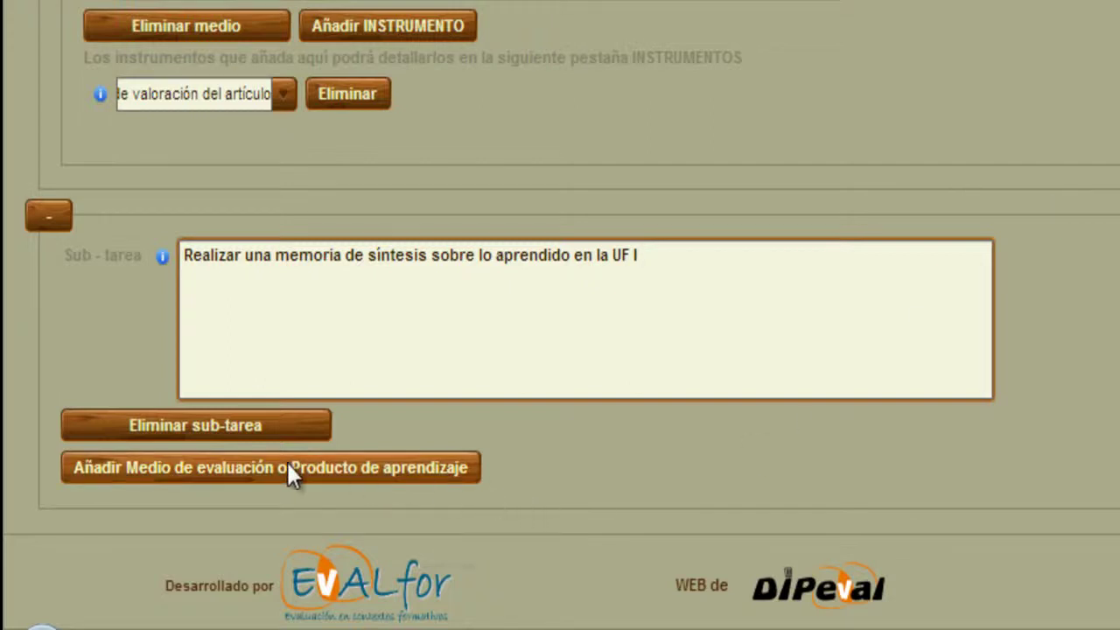
left_click(255, 467)
Name the medium 'Memoria de síntesis' and attach an 'Escala de valoración de la memoria de síntesis' instrument.
scroll(593, 429, "down", 2)
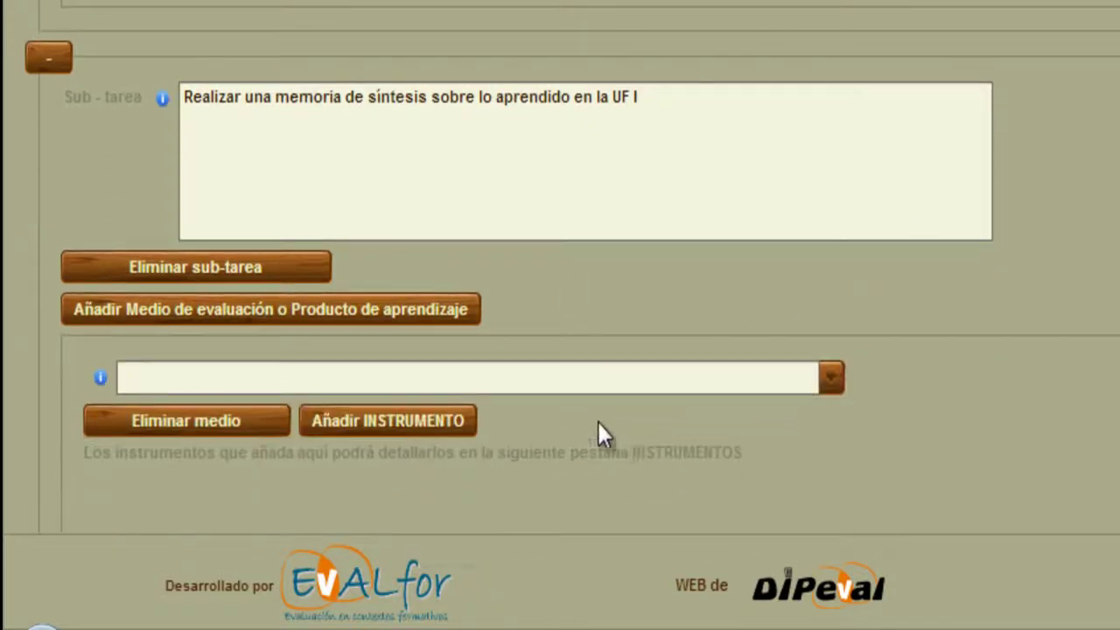
left_click(443, 382)
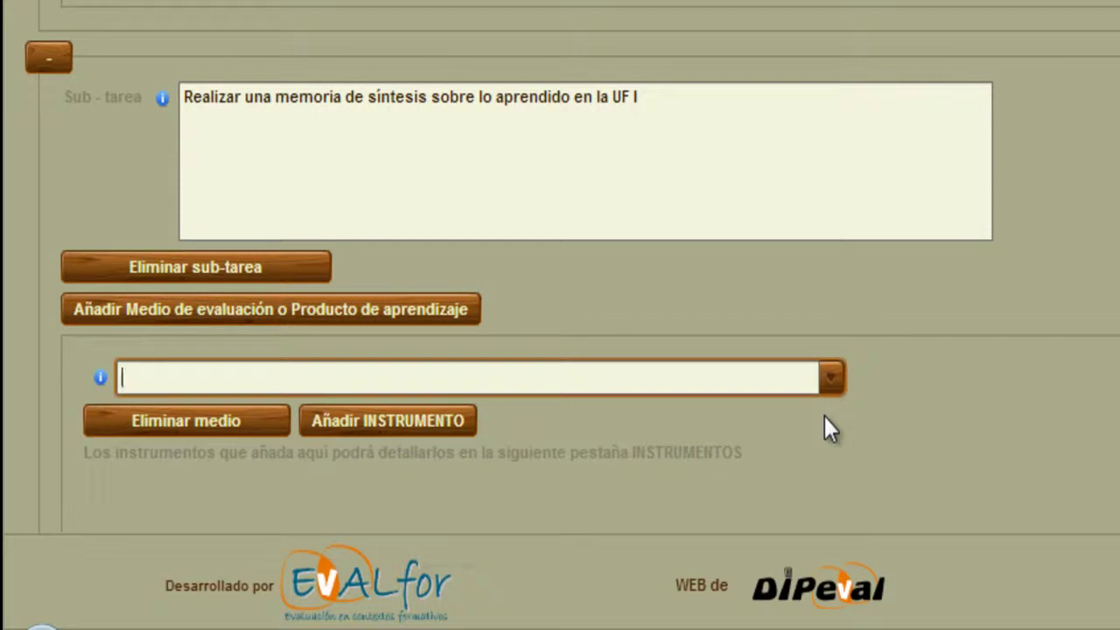
type("Memoria de s")
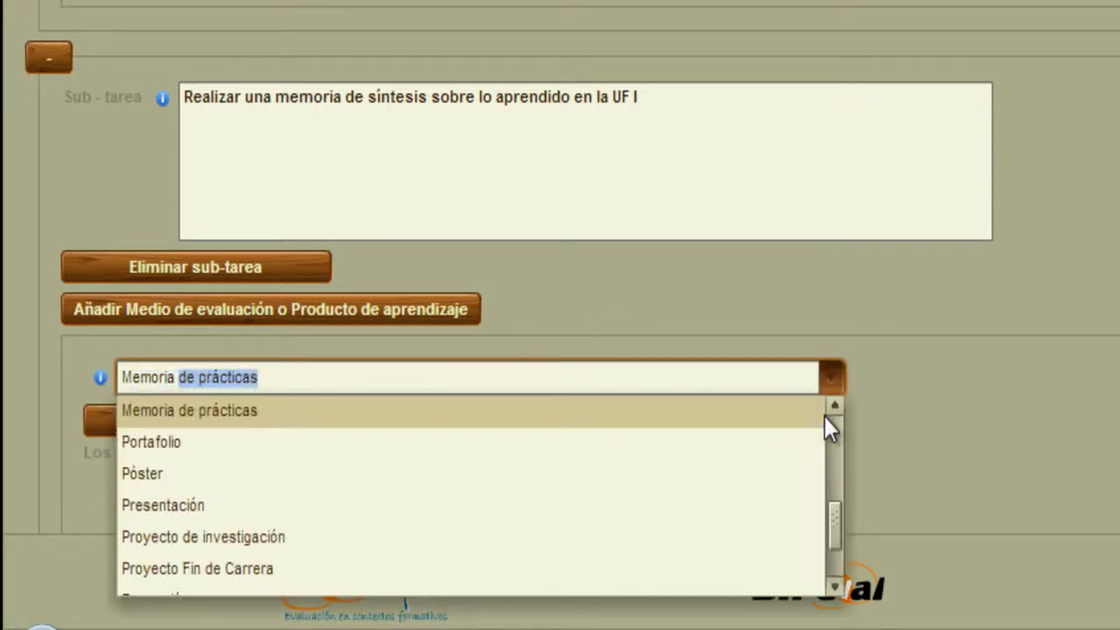
type("íntesis")
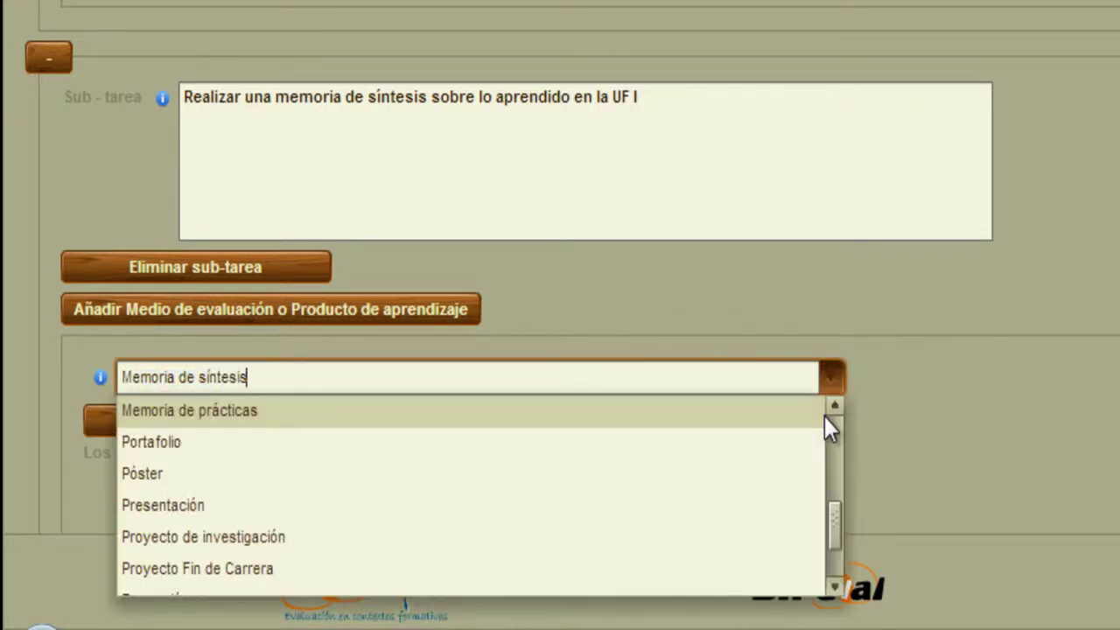
left_click(920, 405)
left_click(420, 424)
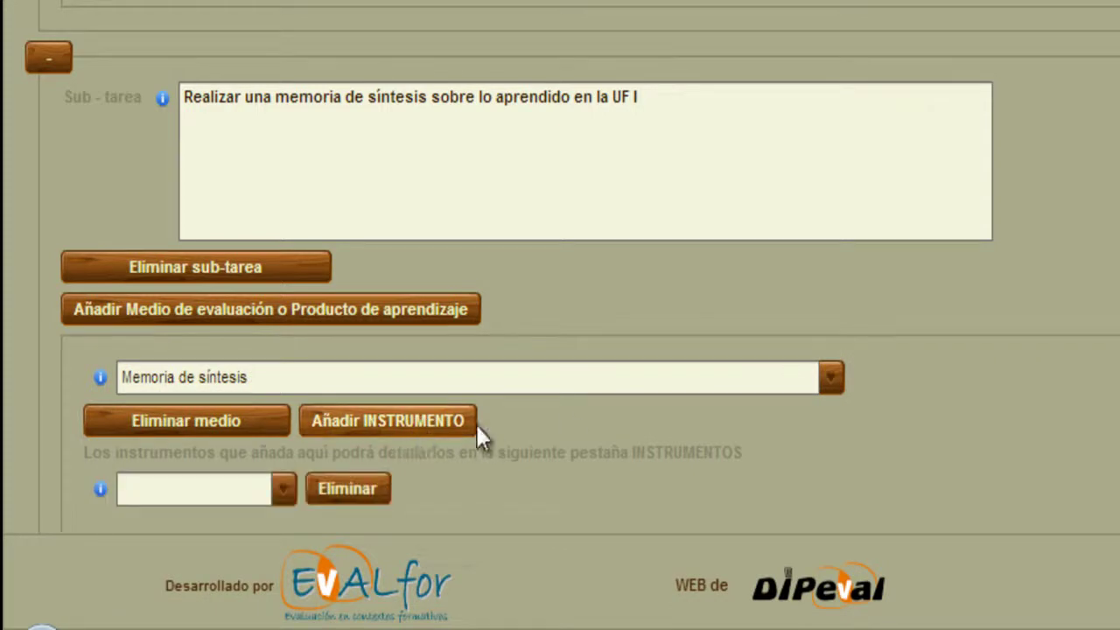
scroll(473, 433, "down", 1)
left_click(251, 423)
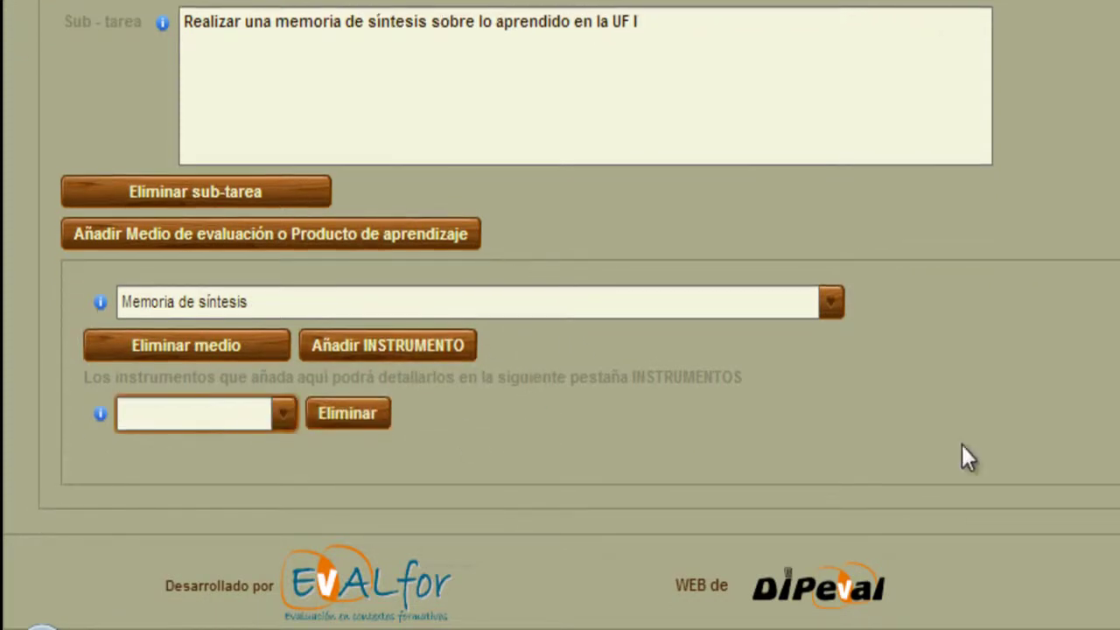
type("Escala de va")
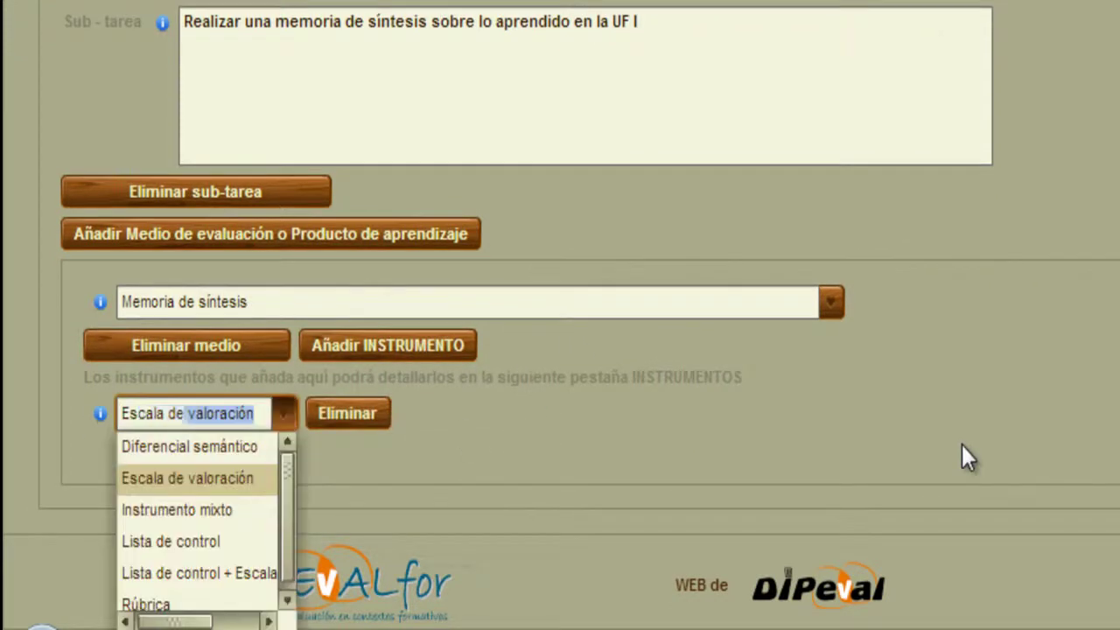
type("loración de la")
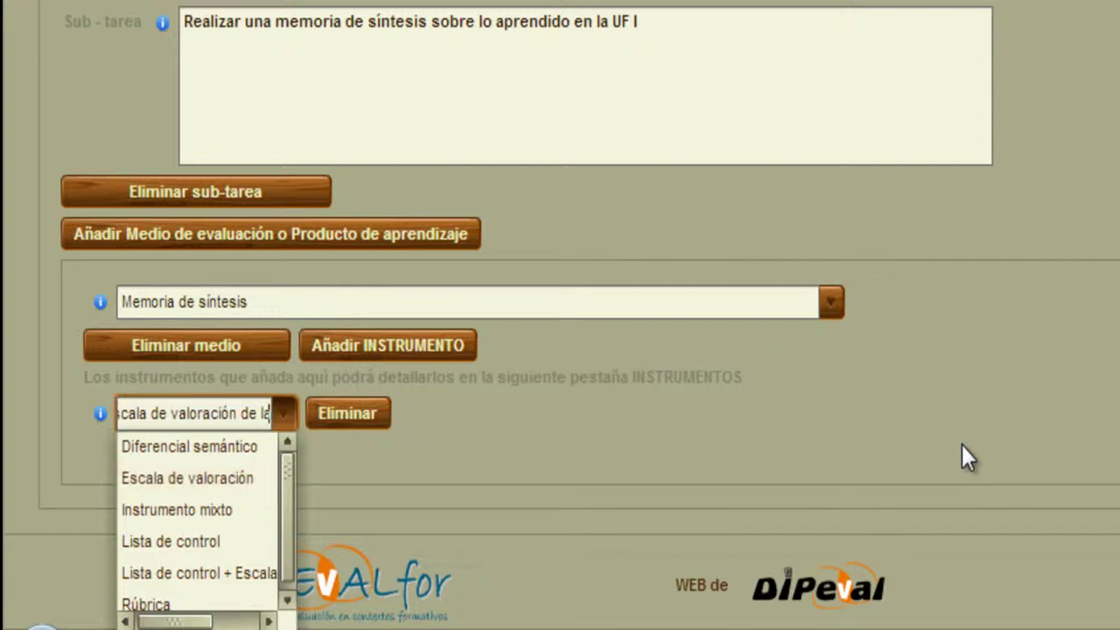
type(" memoria de sínte")
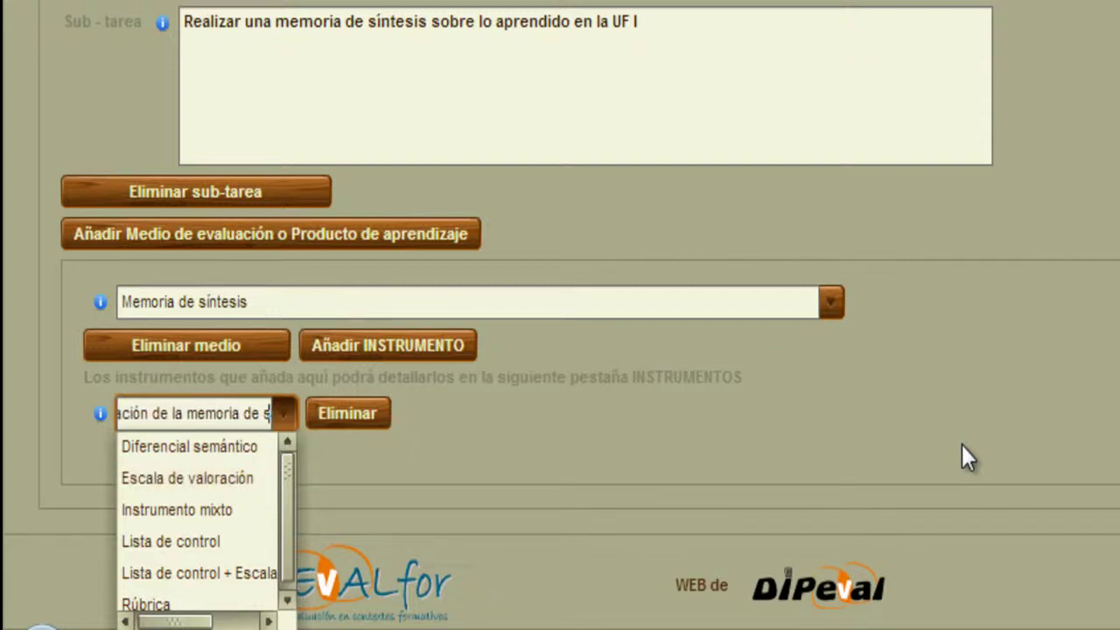
type("sis")
left_click(996, 395)
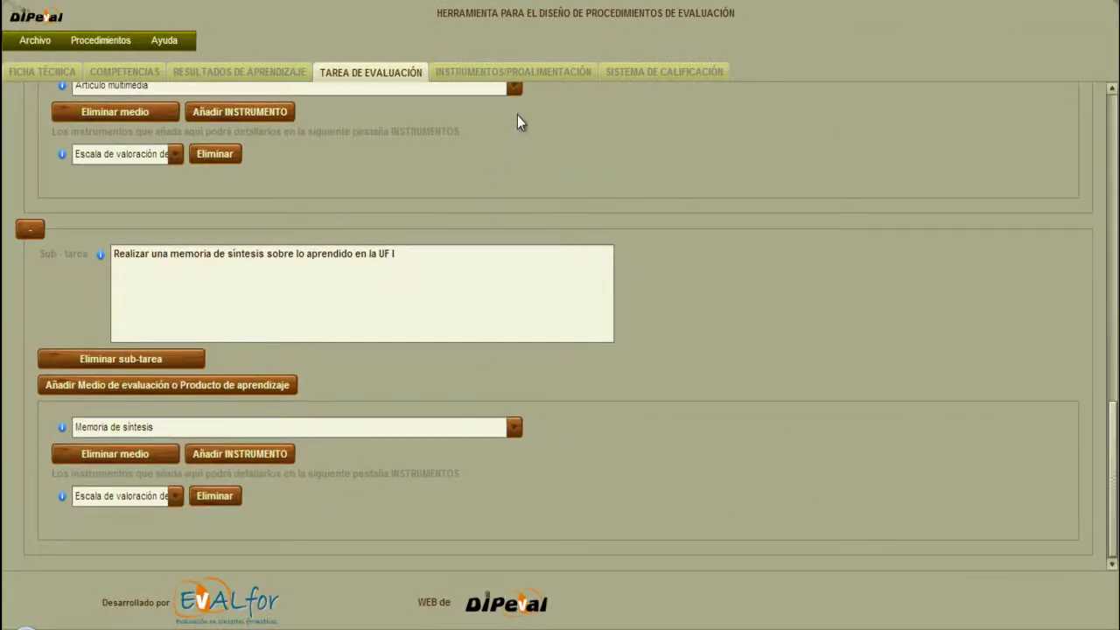
left_click(537, 73)
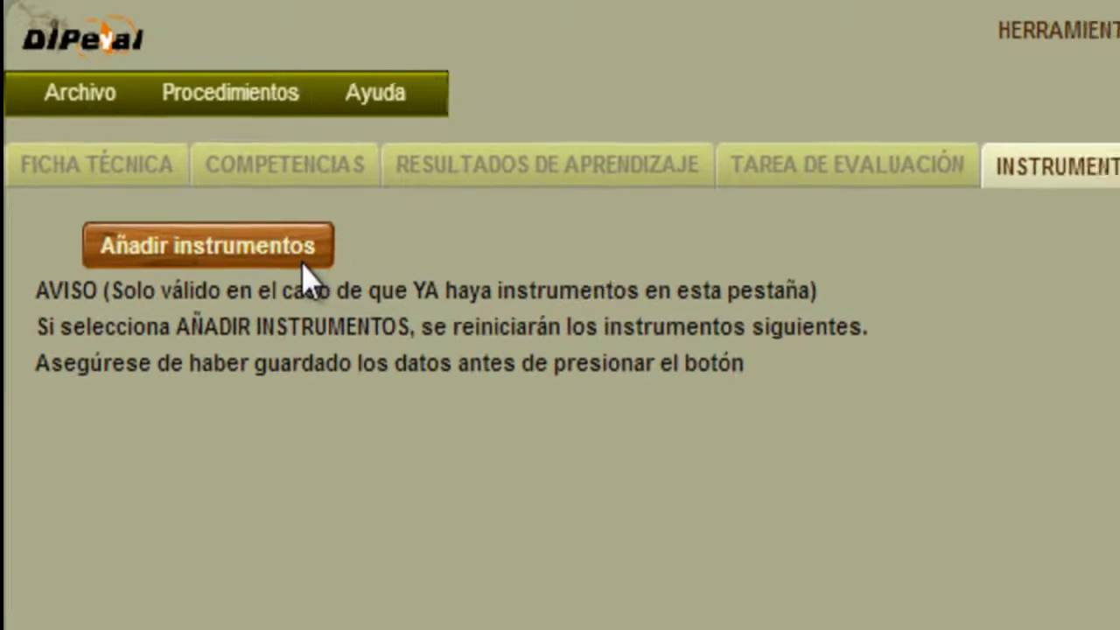
left_click(302, 261)
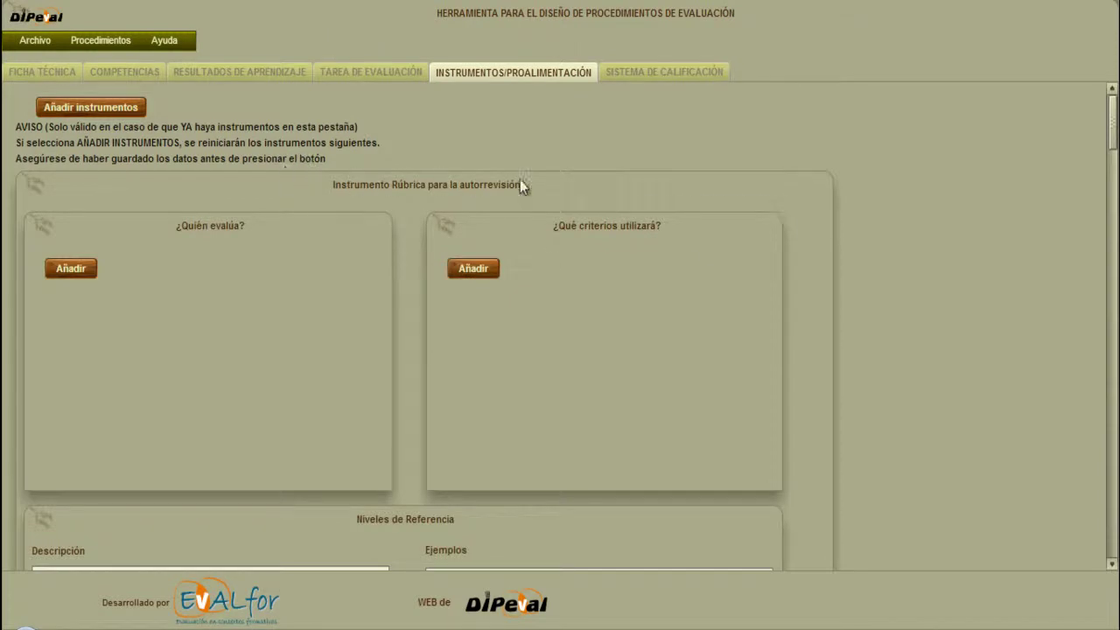
left_click_drag(1115, 129, 1116, 139)
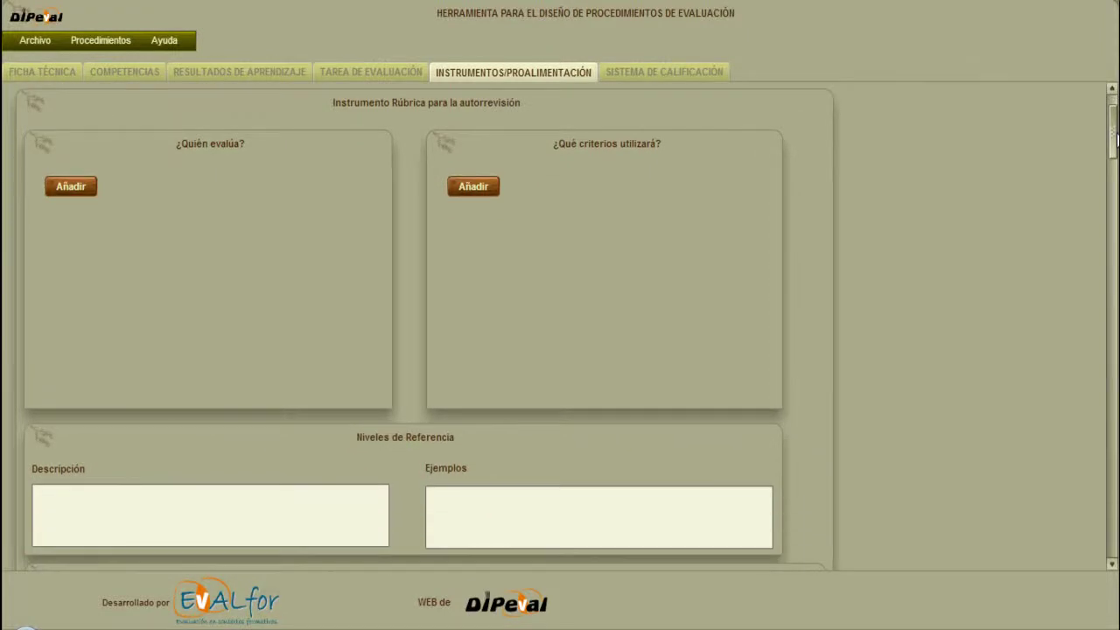
scroll(856, 442, "down", 3)
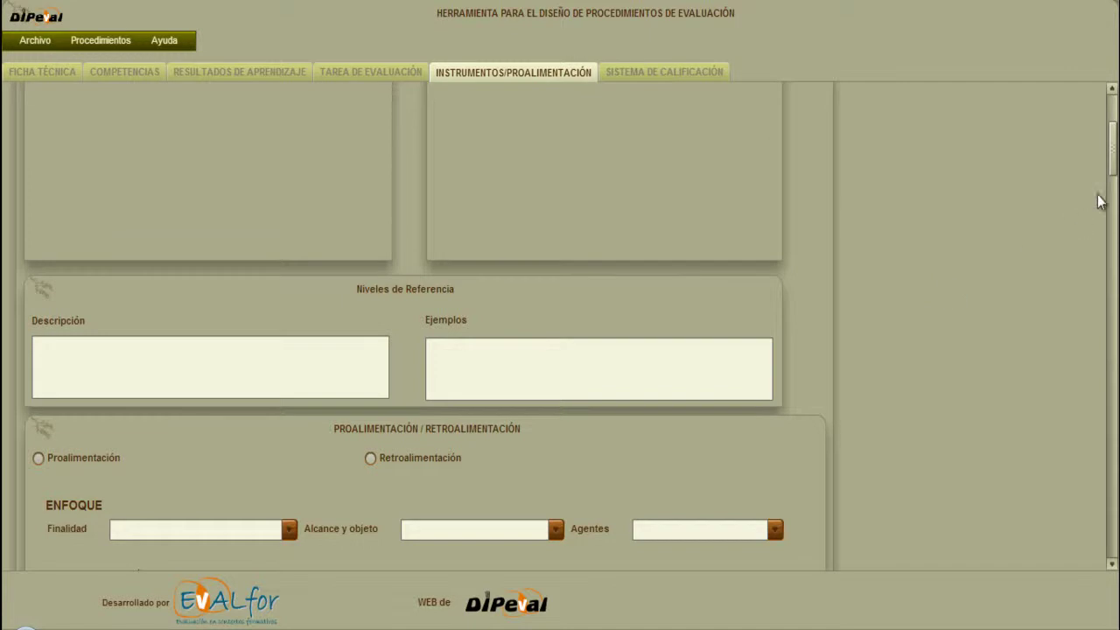
left_click_drag(1115, 179, 1116, 136)
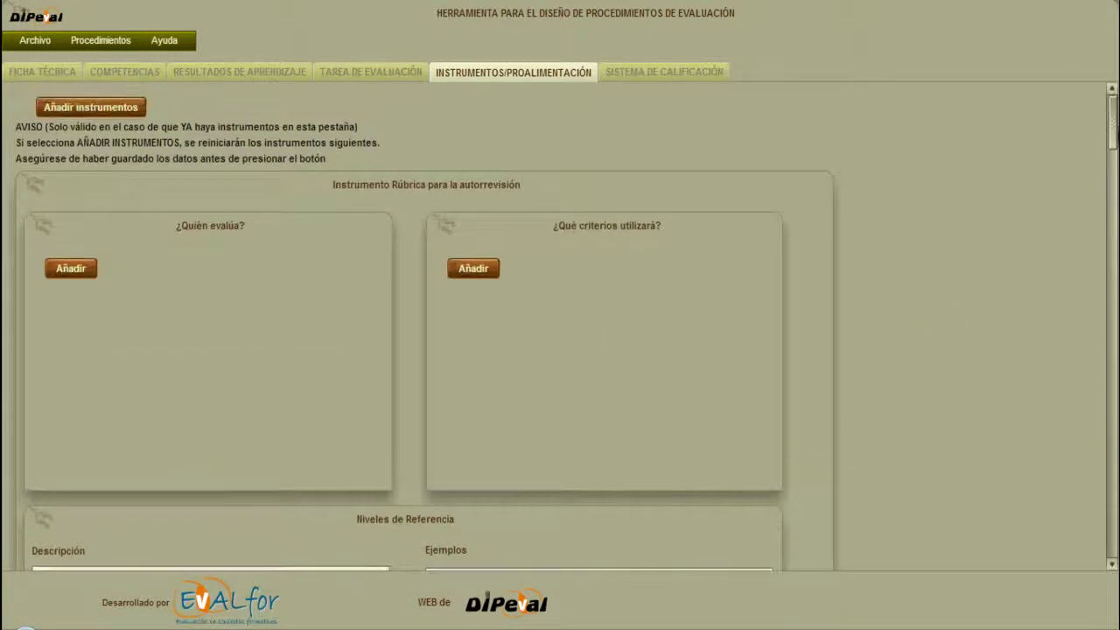
mouse_move(374, 201)
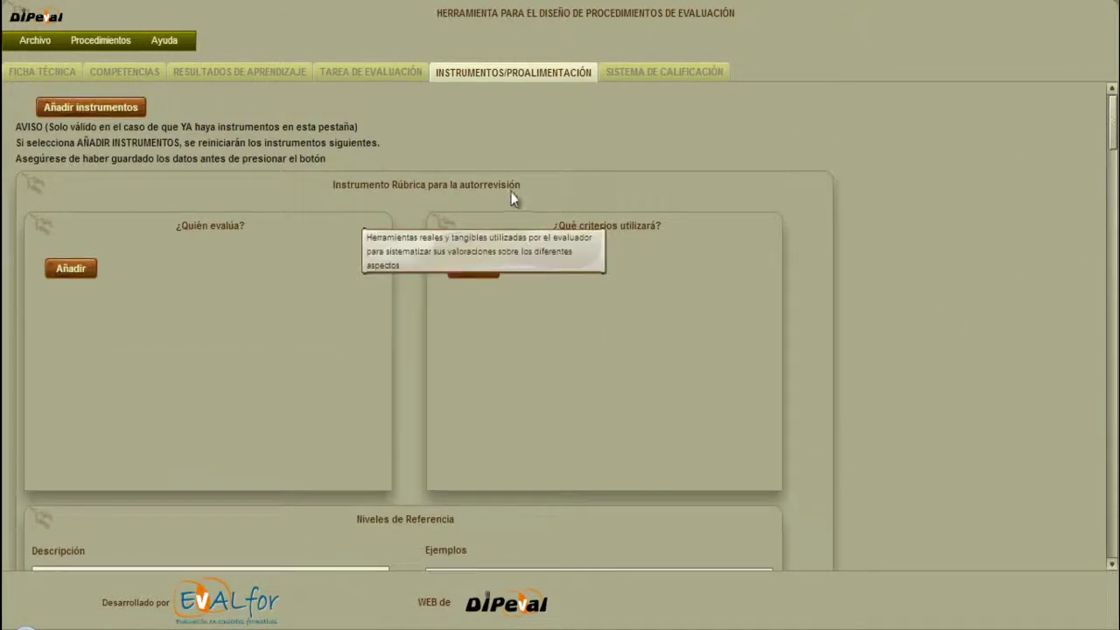
left_click_drag(1115, 130, 1117, 210)
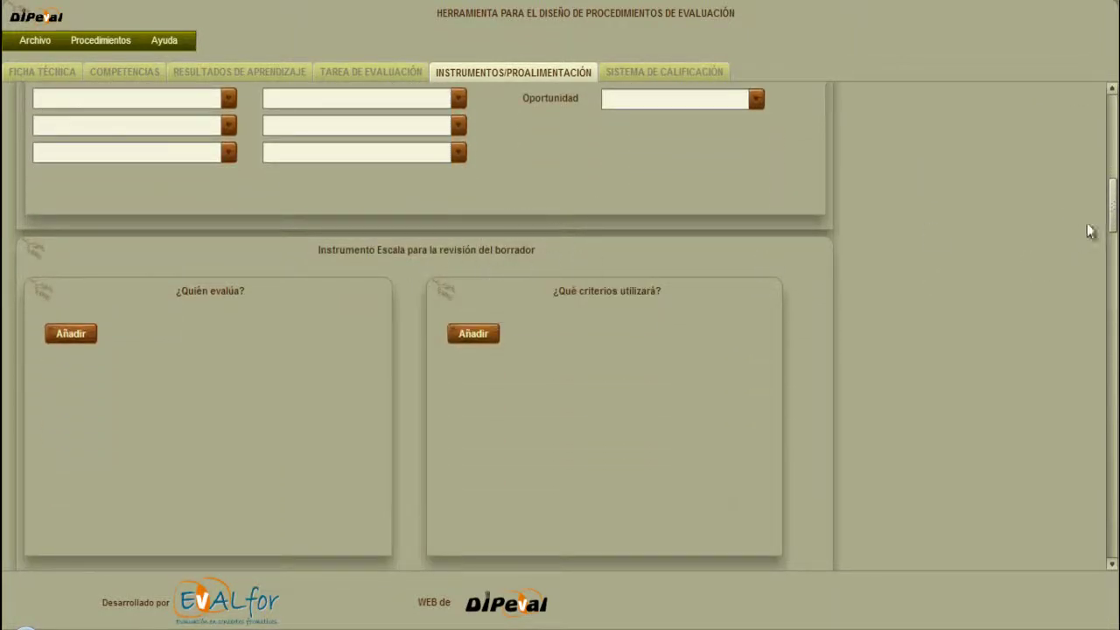
Under the memoria de síntesis scale, add one blank ¿Quién evalúa? row and one blank criteria row.
left_click_drag(1115, 206, 1113, 482)
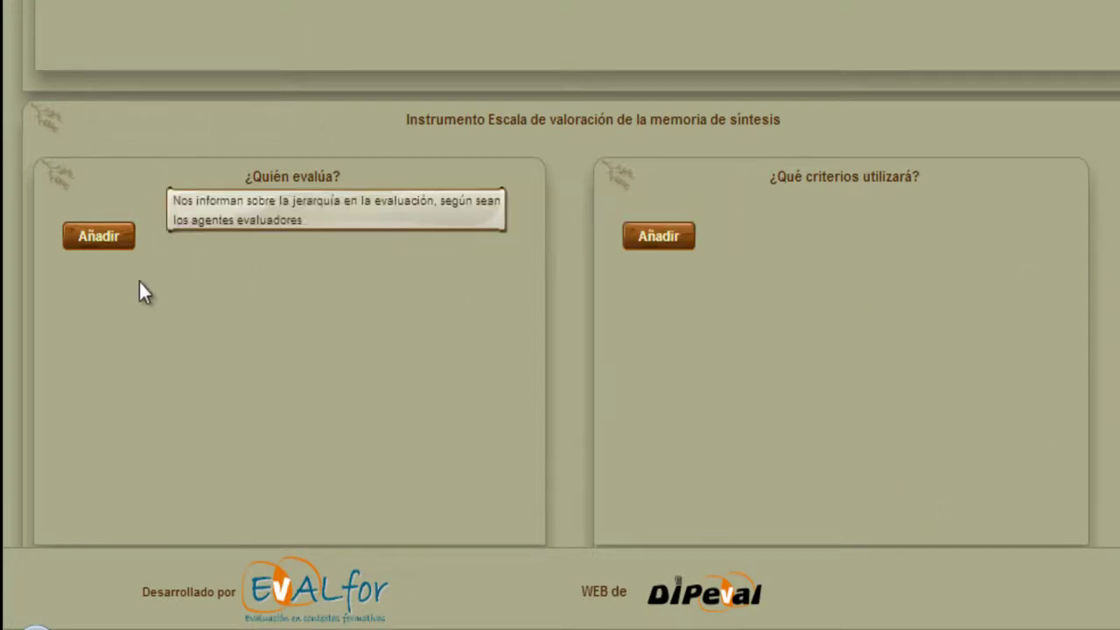
left_click(113, 238)
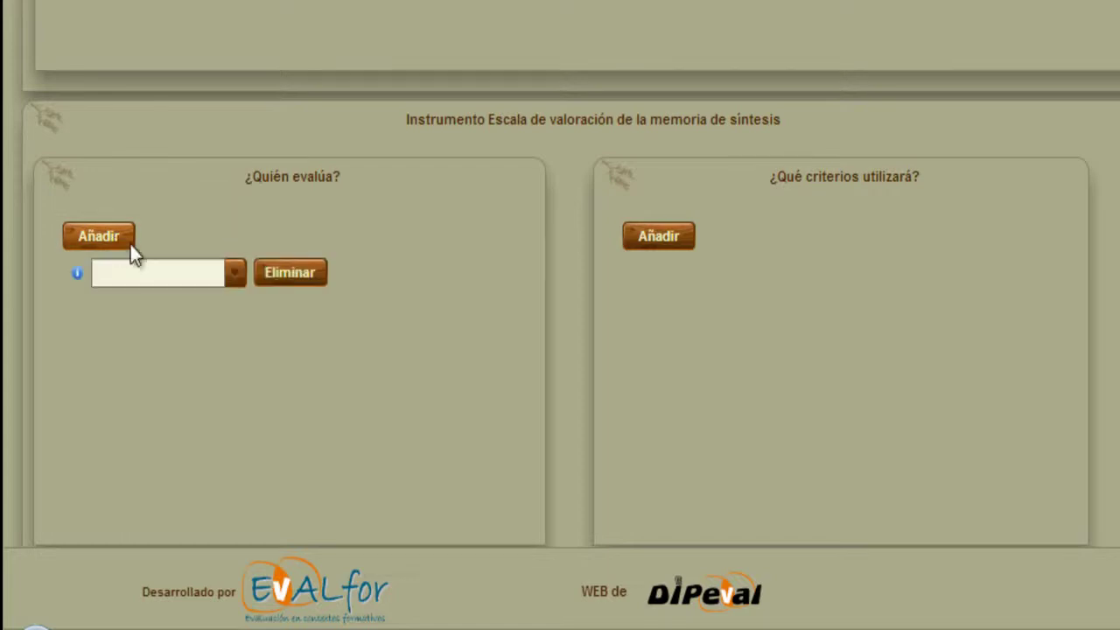
left_click(237, 276)
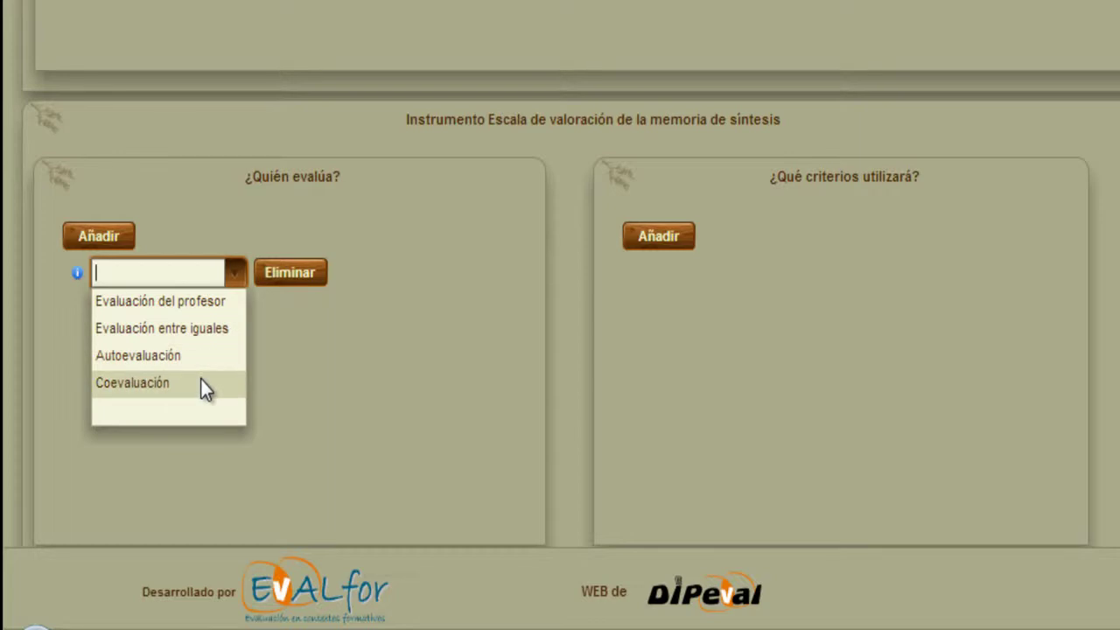
left_click(354, 369)
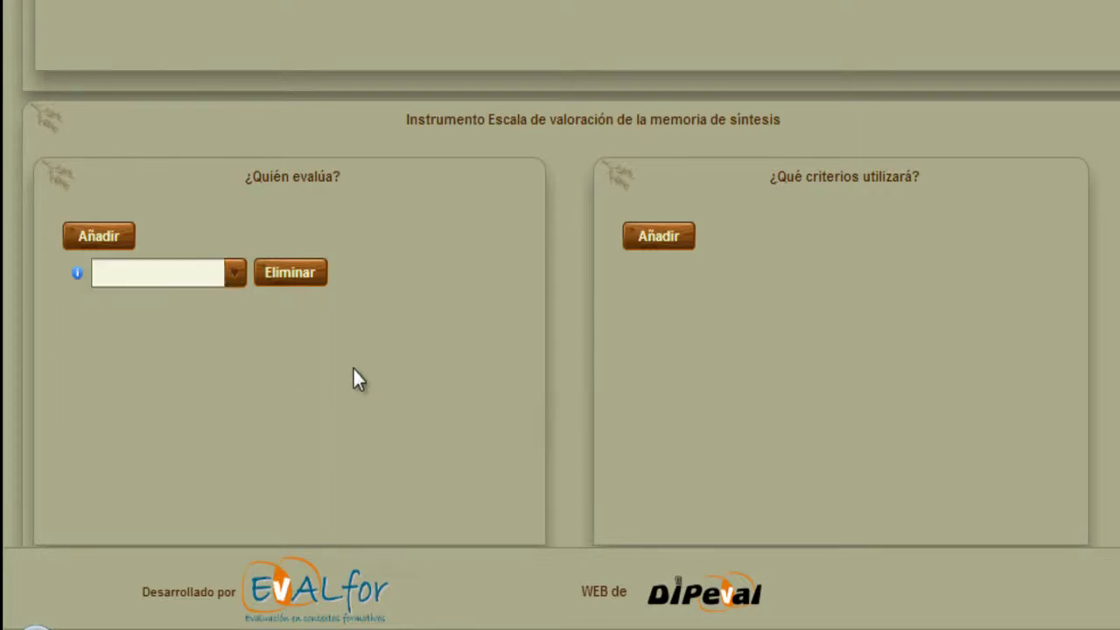
left_click(674, 236)
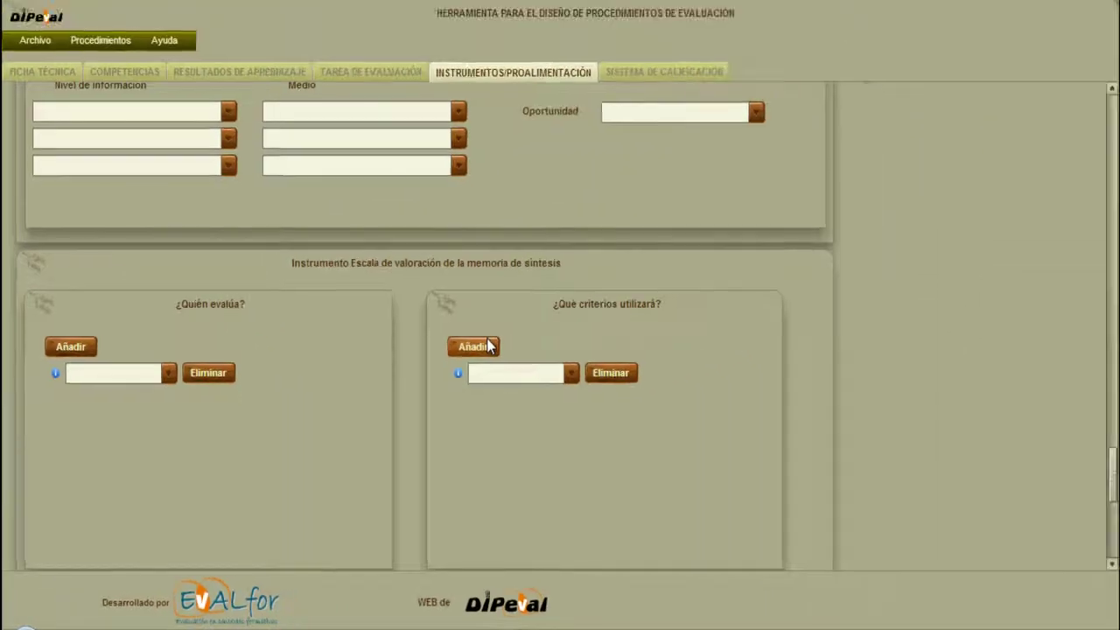
scroll(643, 543, "up", 1)
left_click_drag(1112, 487, 1112, 545)
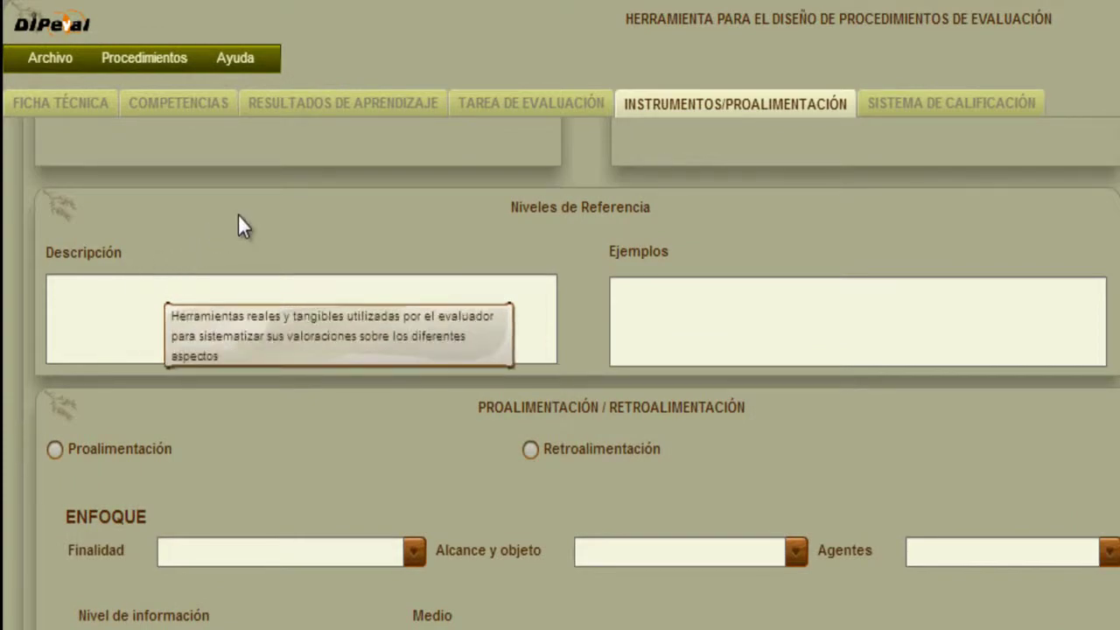
mouse_move(756, 329)
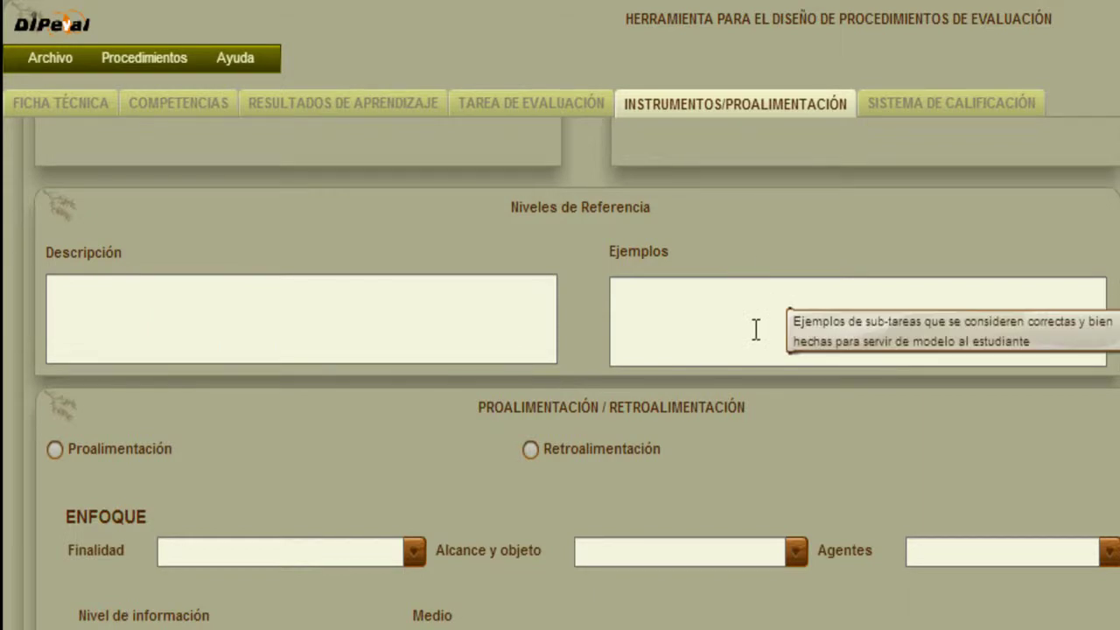
scroll(573, 385, "down", 1)
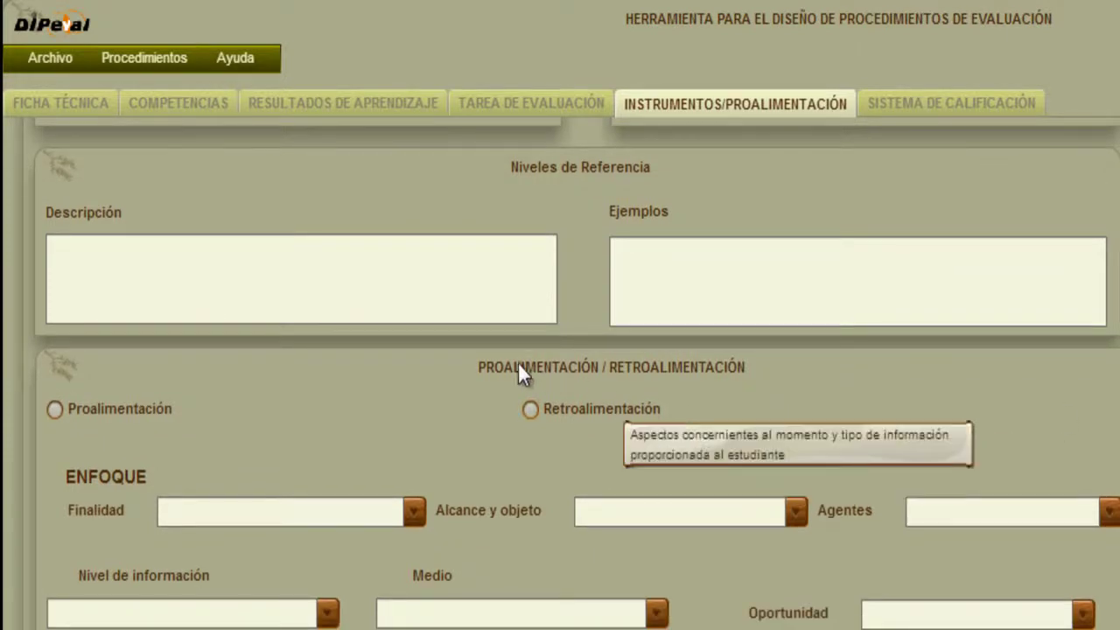
scroll(799, 341, "down", 7)
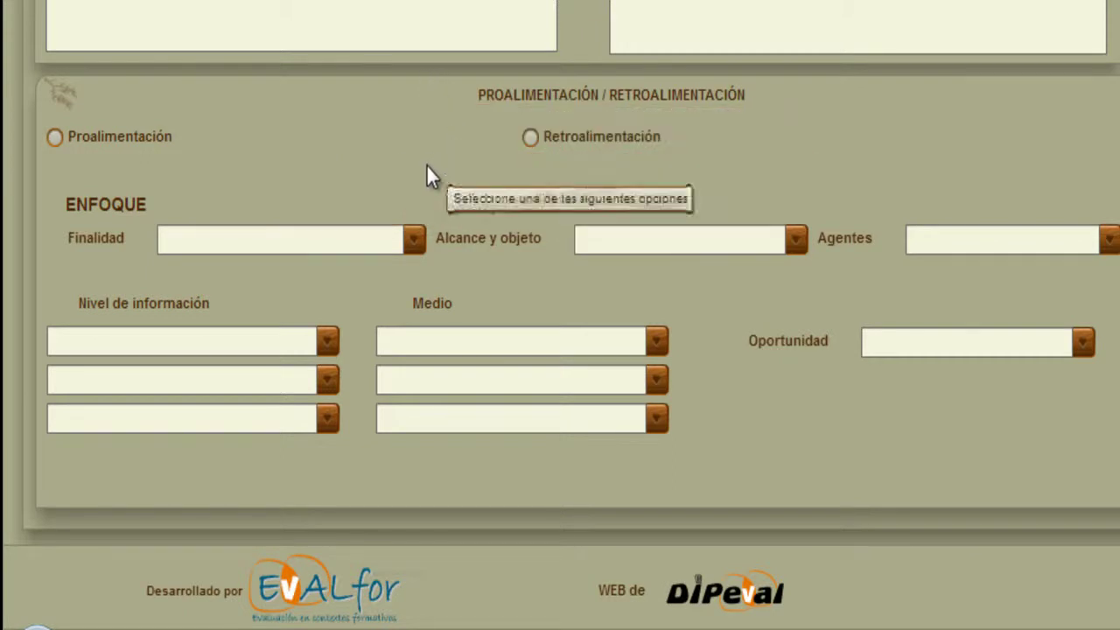
Enter 'Jul' as the feedback Finalidad after viewing its options.
left_click(415, 239)
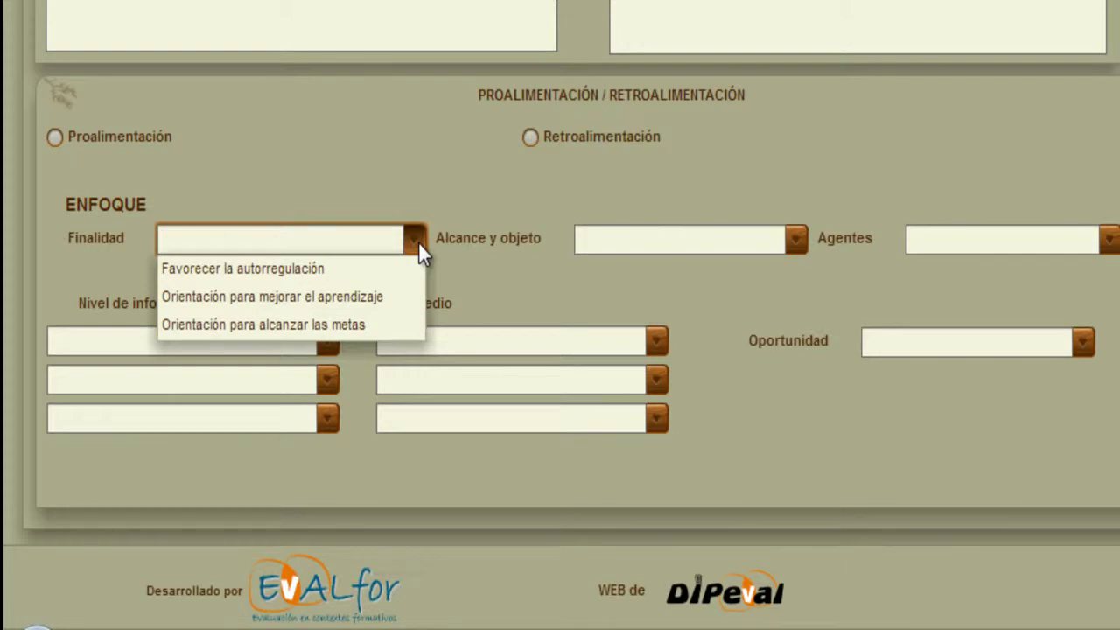
left_click(403, 168)
left_click(285, 237)
mouse_move(692, 73)
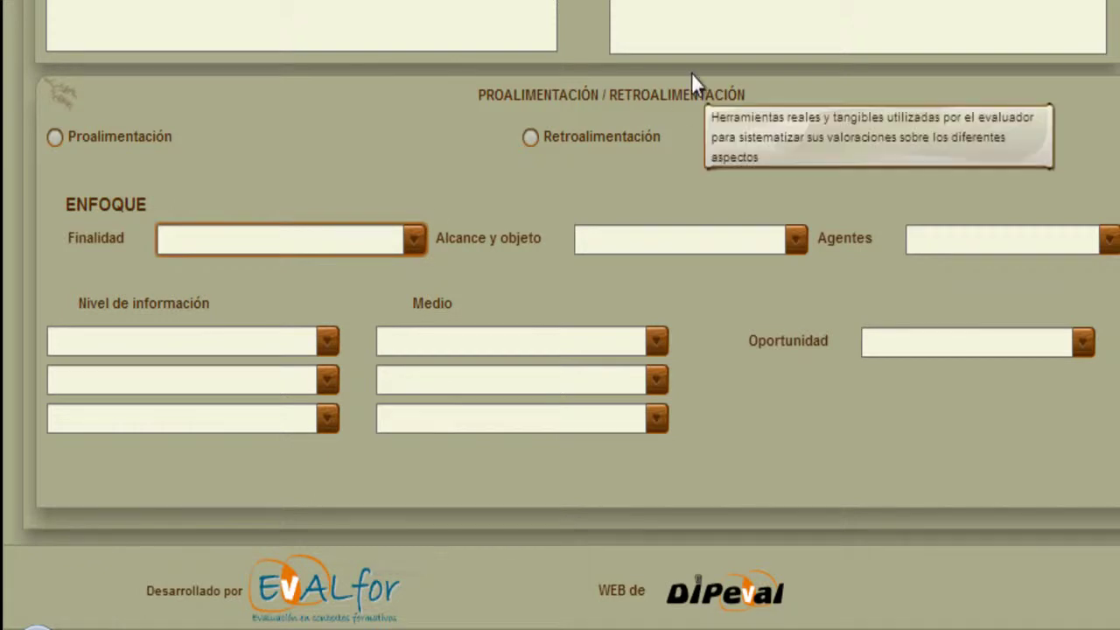
type("Ju")
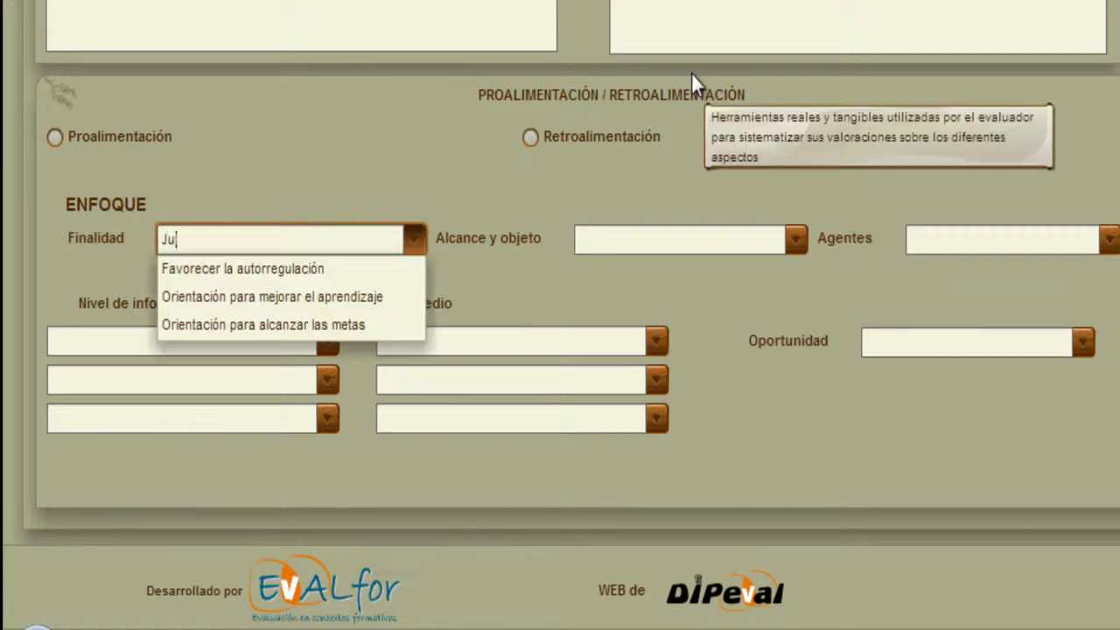
type("l")
left_click(519, 186)
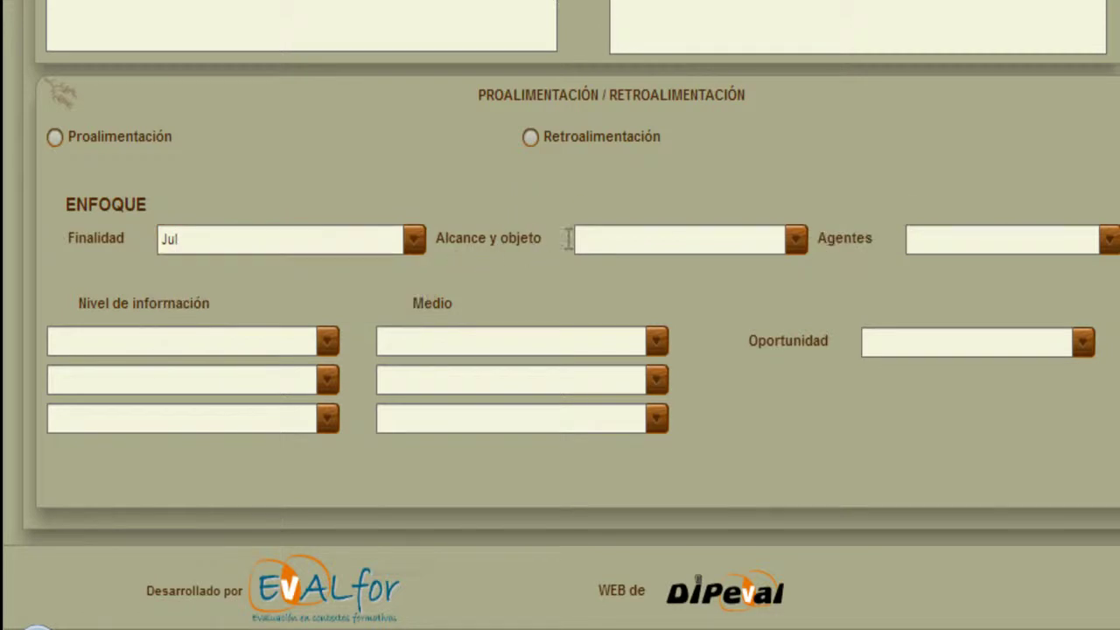
Review the Alcance y objeto, Agentes, Nivel de información, Medio and Oportunidad options, leaving them blank.
left_click(795, 241)
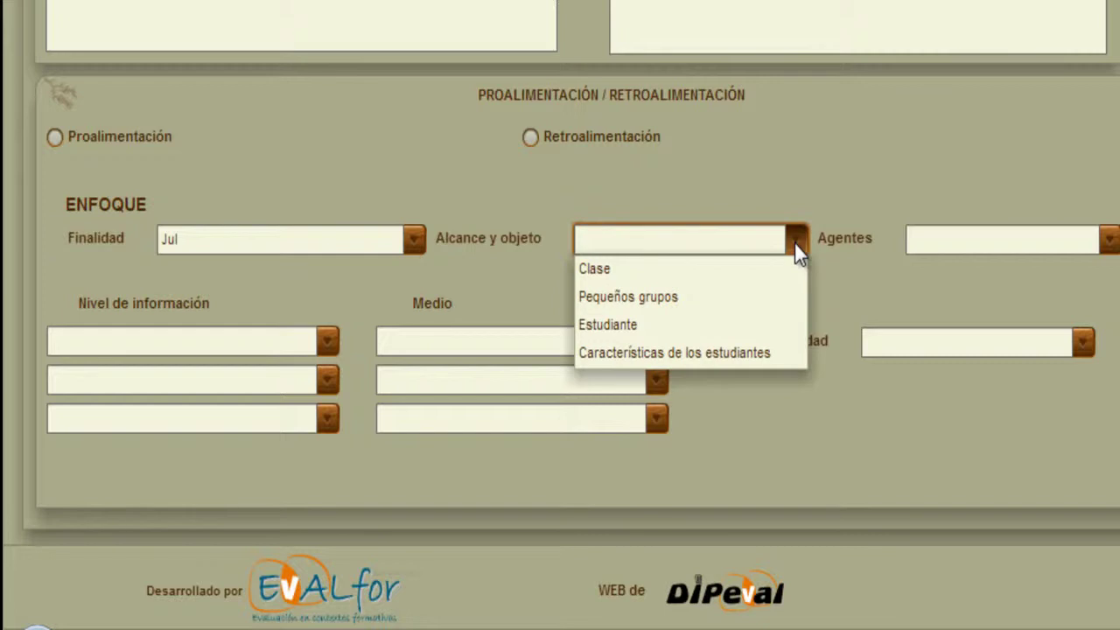
left_click(794, 243)
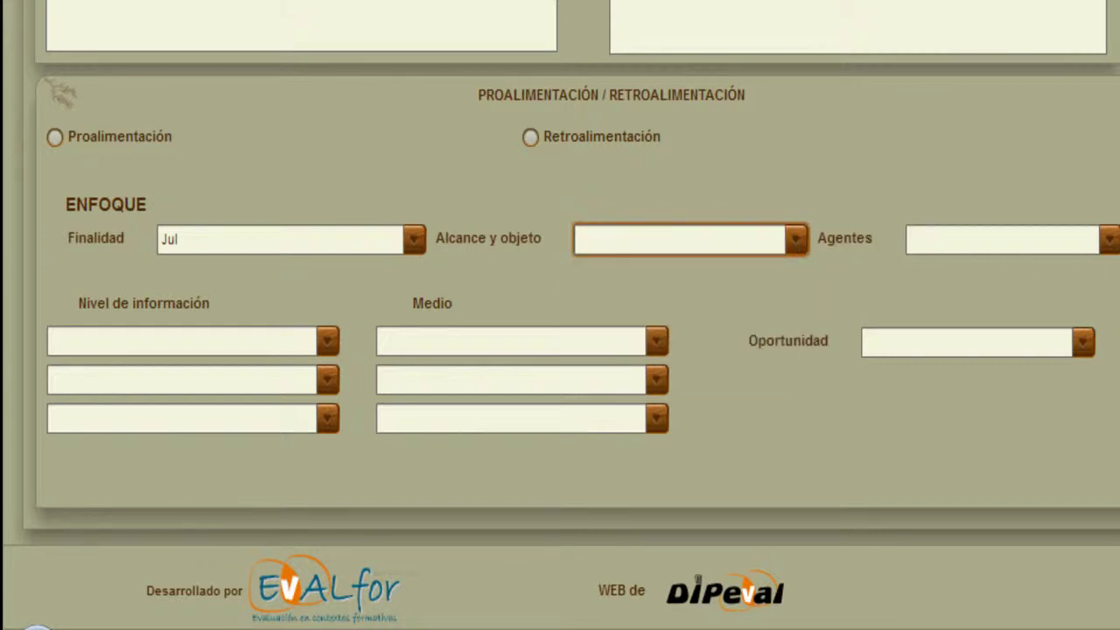
left_click(1111, 243)
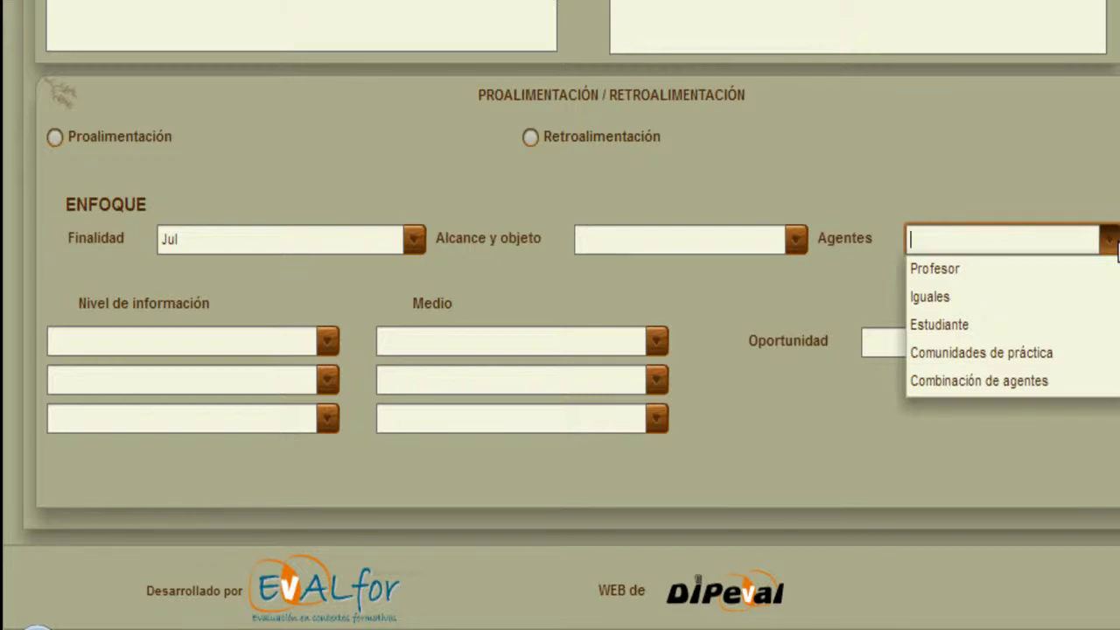
key("Escape")
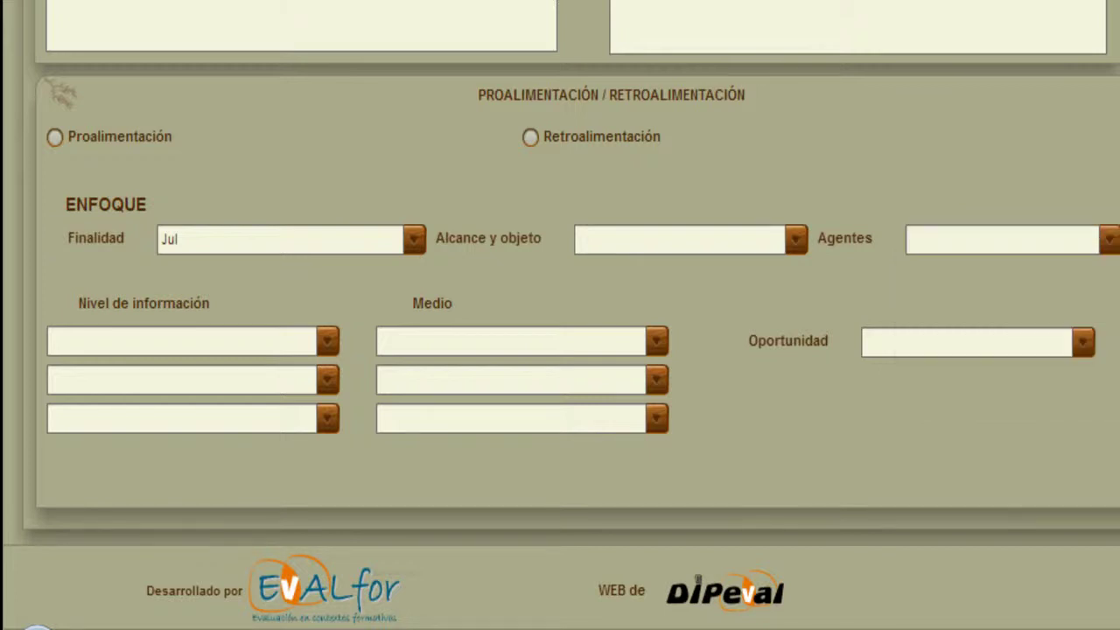
left_click(1012, 240)
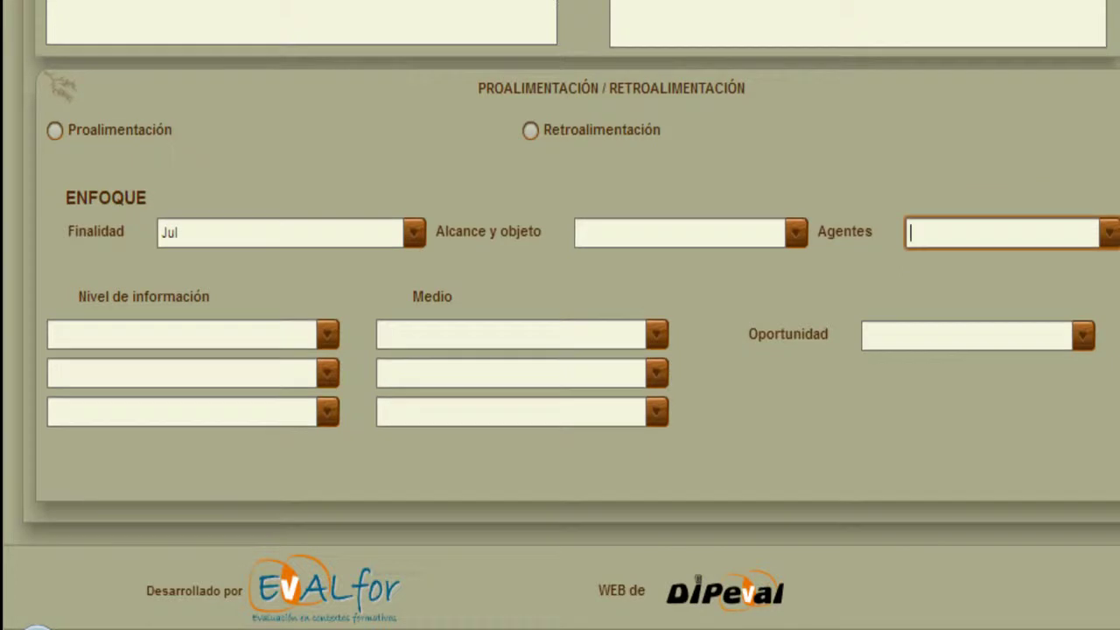
left_click(331, 290)
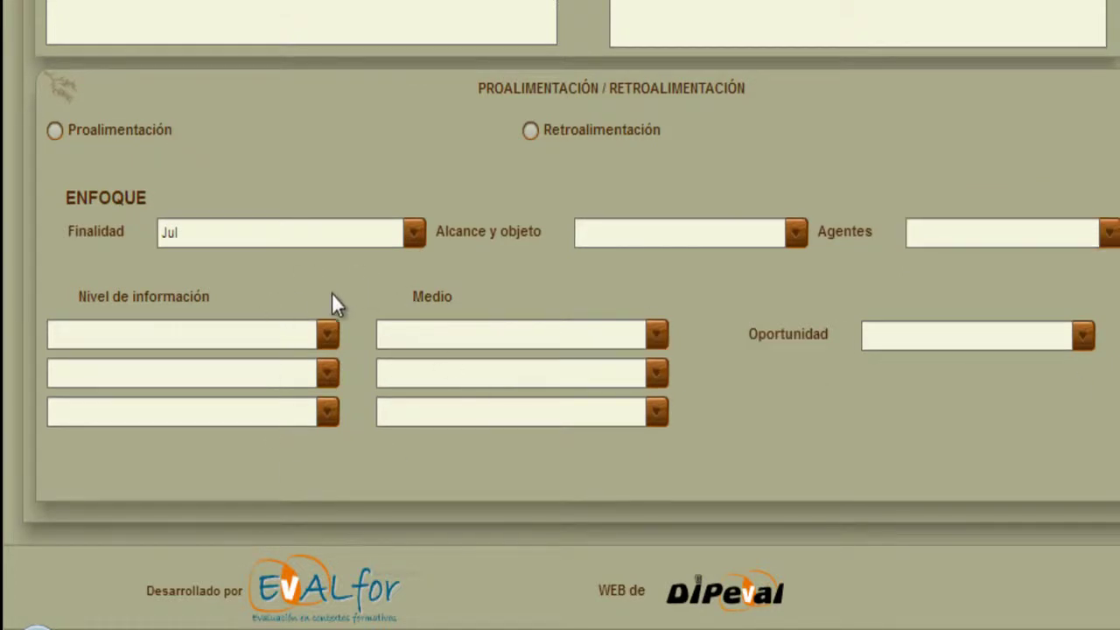
left_click(326, 334)
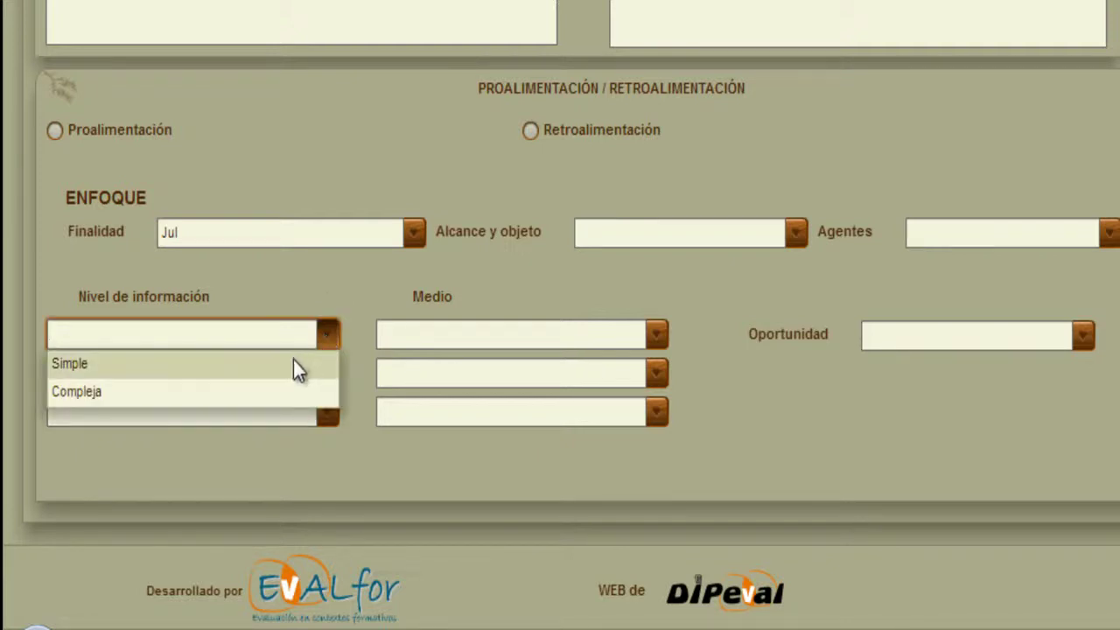
left_click(656, 335)
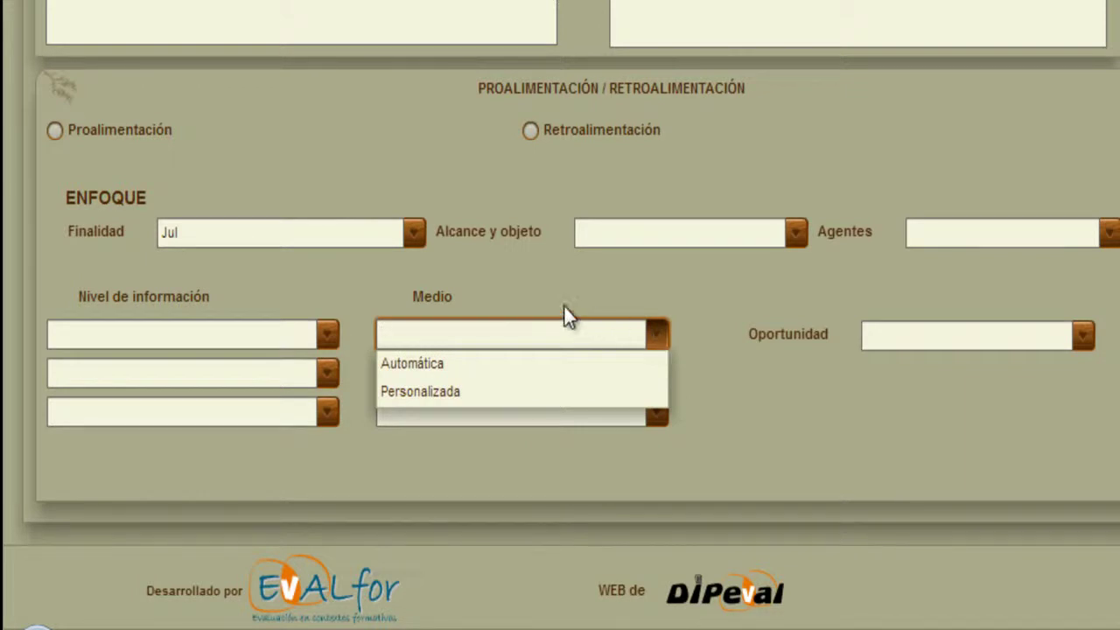
left_click(525, 329)
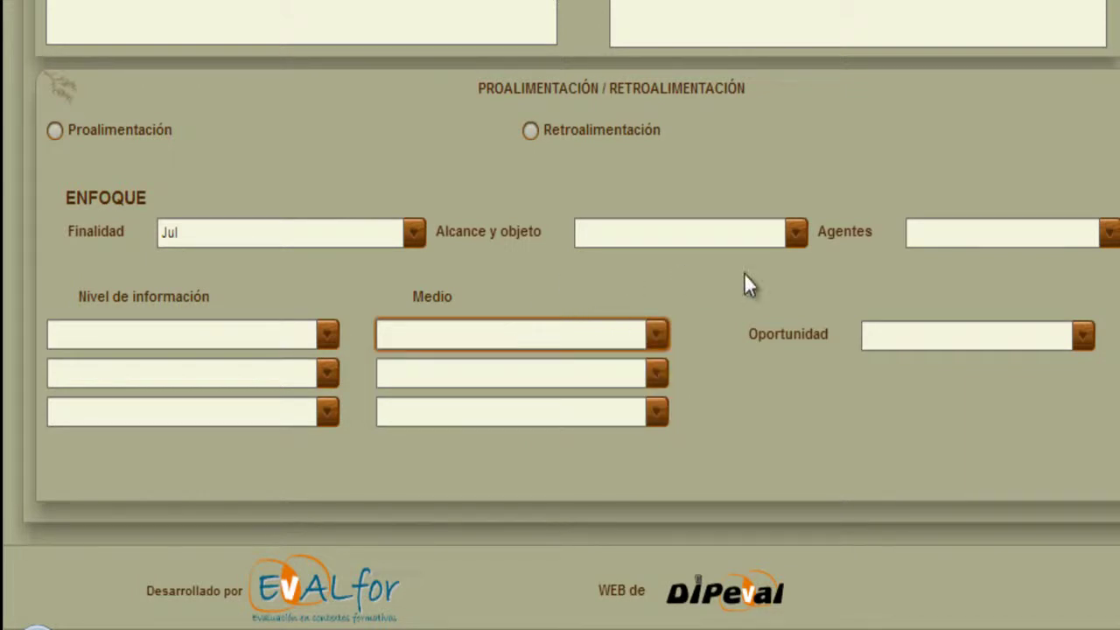
left_click(1085, 338)
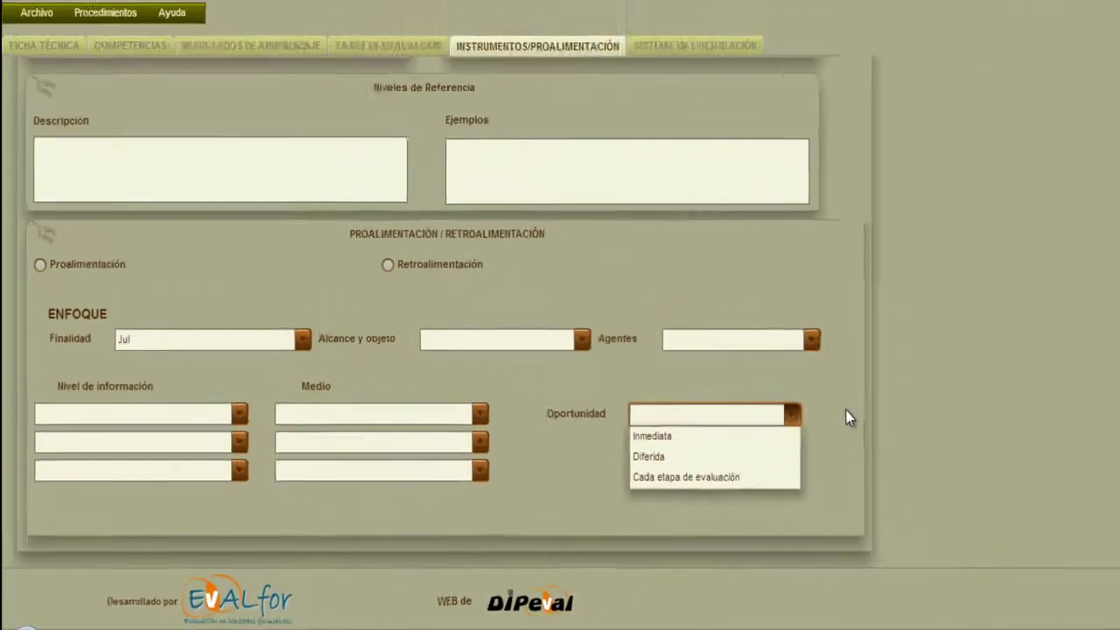
left_click(846, 411)
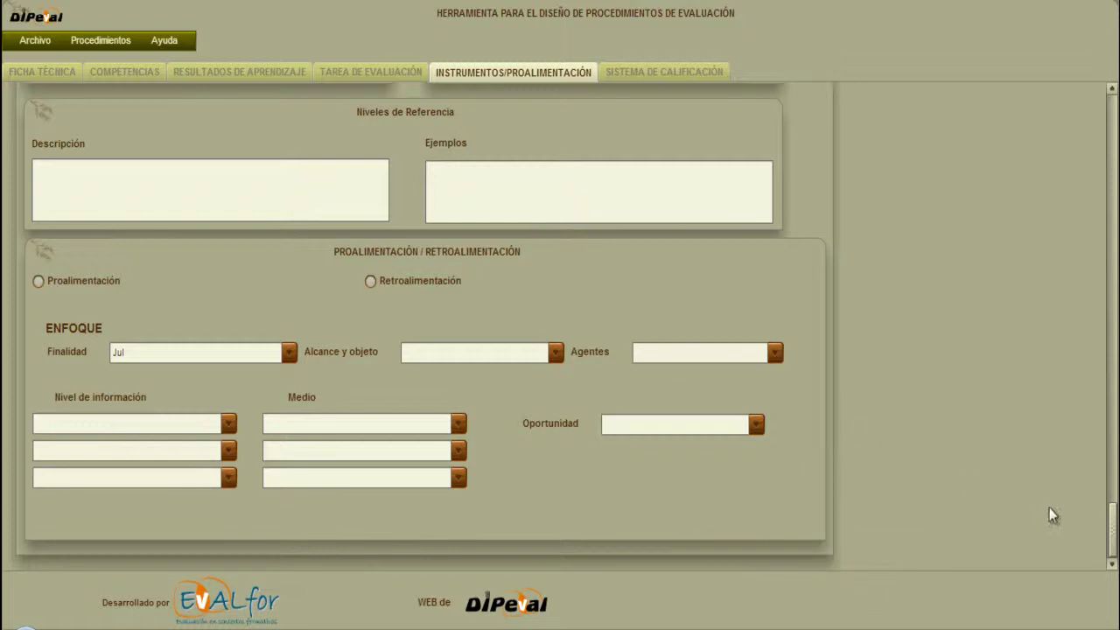
Choose Evaluación del profesor as first evaluator and add Evaluación entre iguales as the second.
scroll(525, 350, "up", 5)
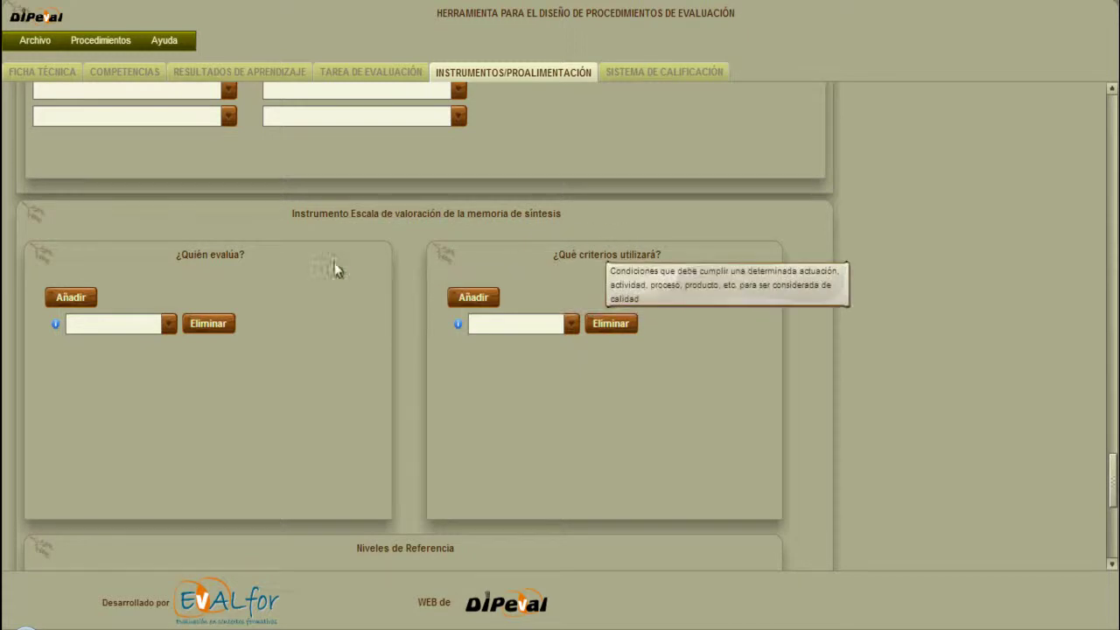
mouse_move(245, 261)
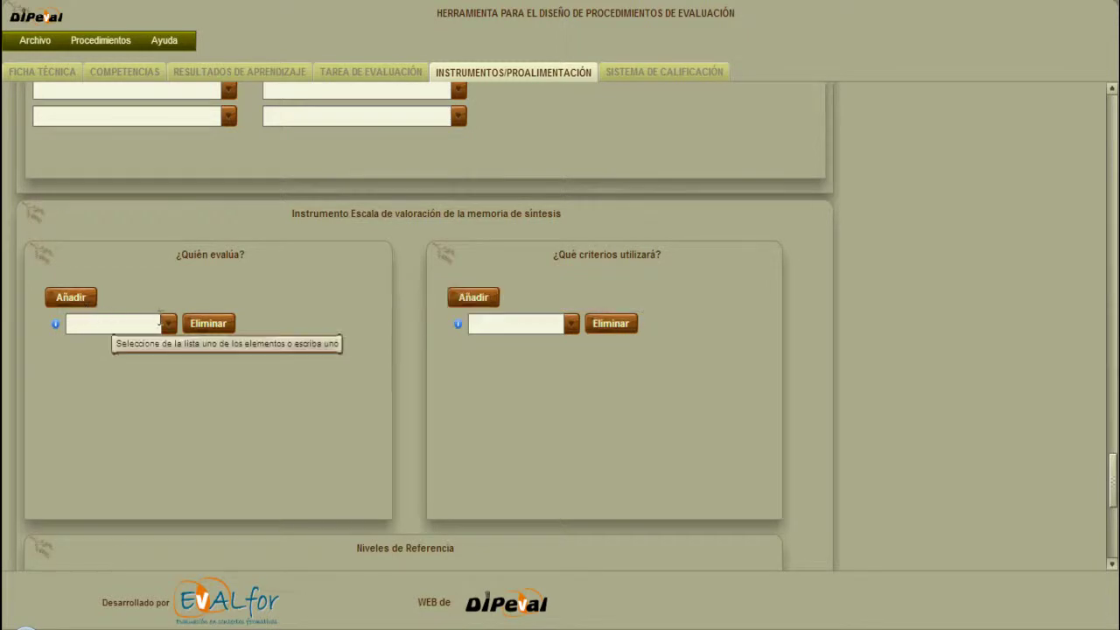
left_click(168, 324)
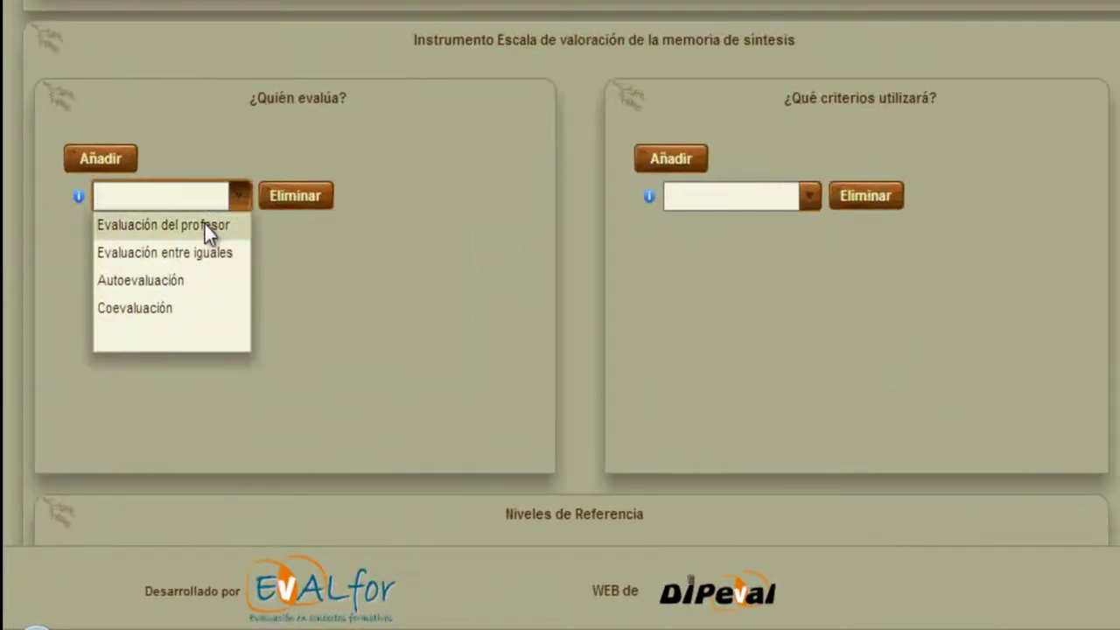
left_click(205, 224)
left_click(103, 168)
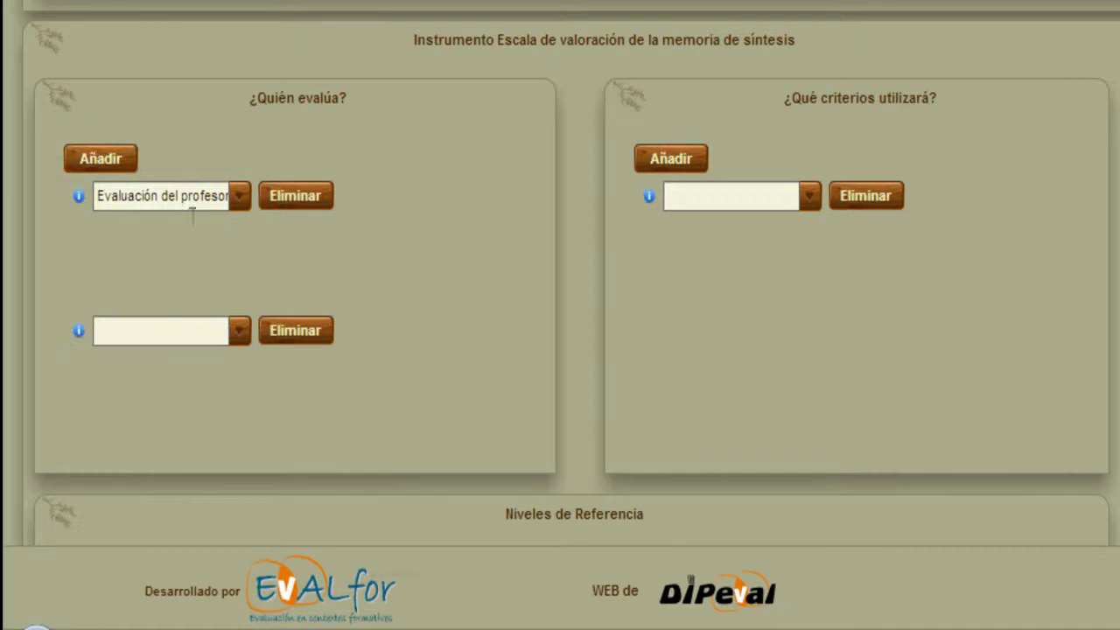
left_click(237, 338)
left_click(225, 387)
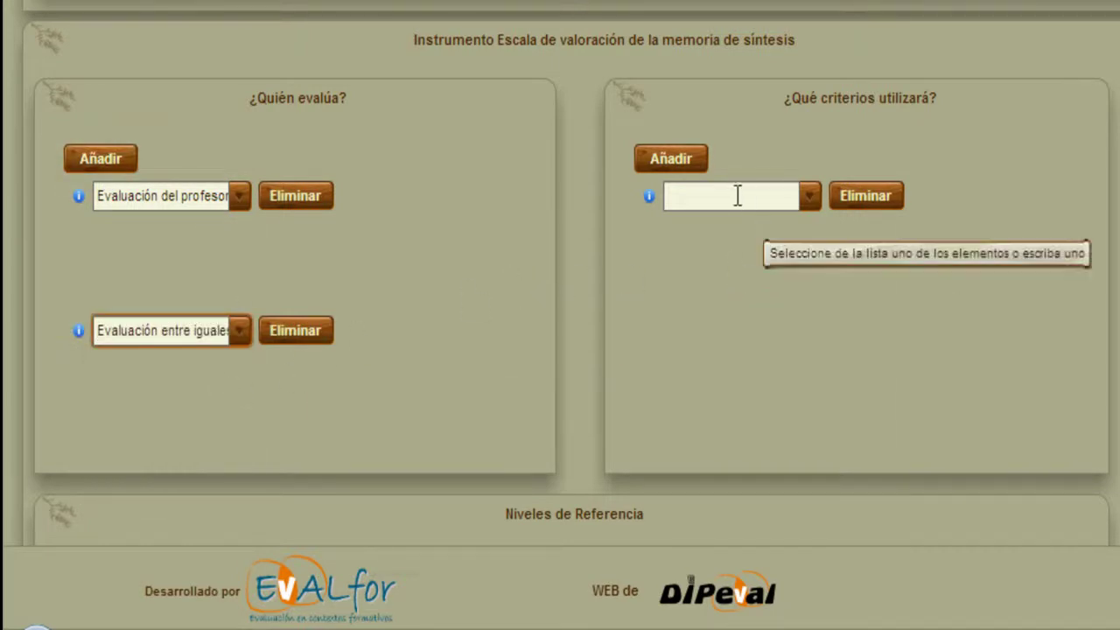
Enter Claridad and Expresión as the first two criteria.
left_click(810, 196)
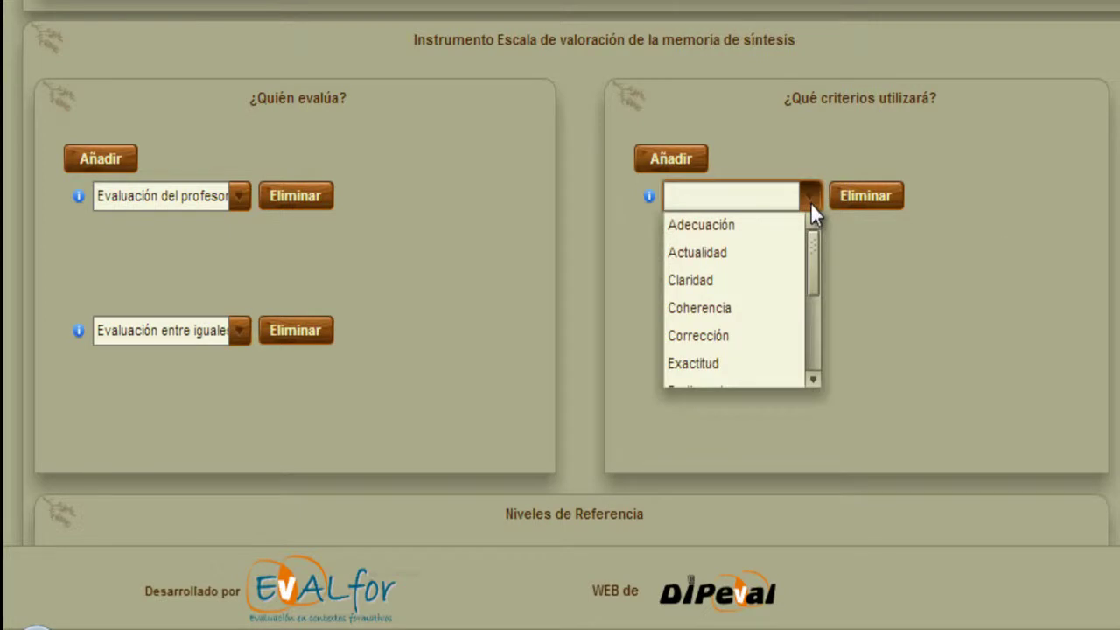
left_click(793, 198)
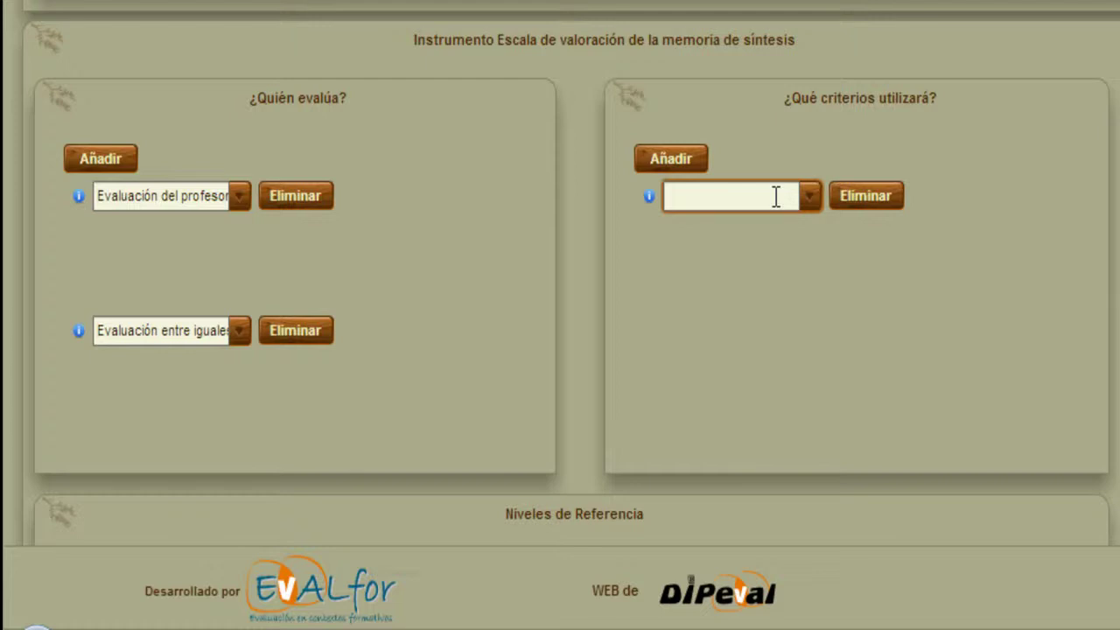
type("Claridad")
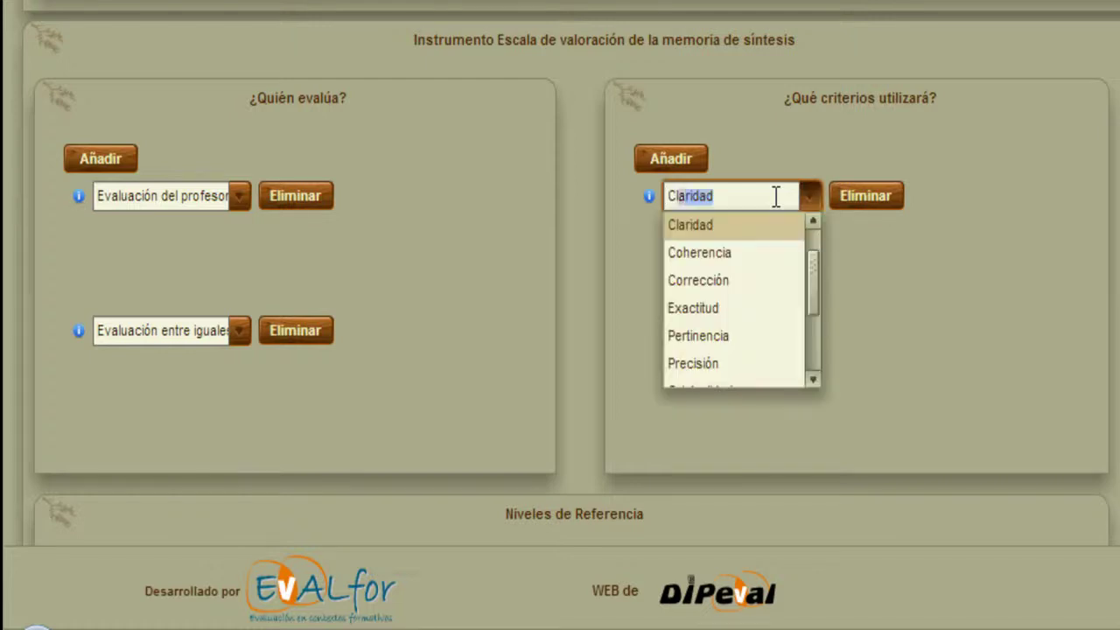
left_click(676, 166)
left_click(703, 326)
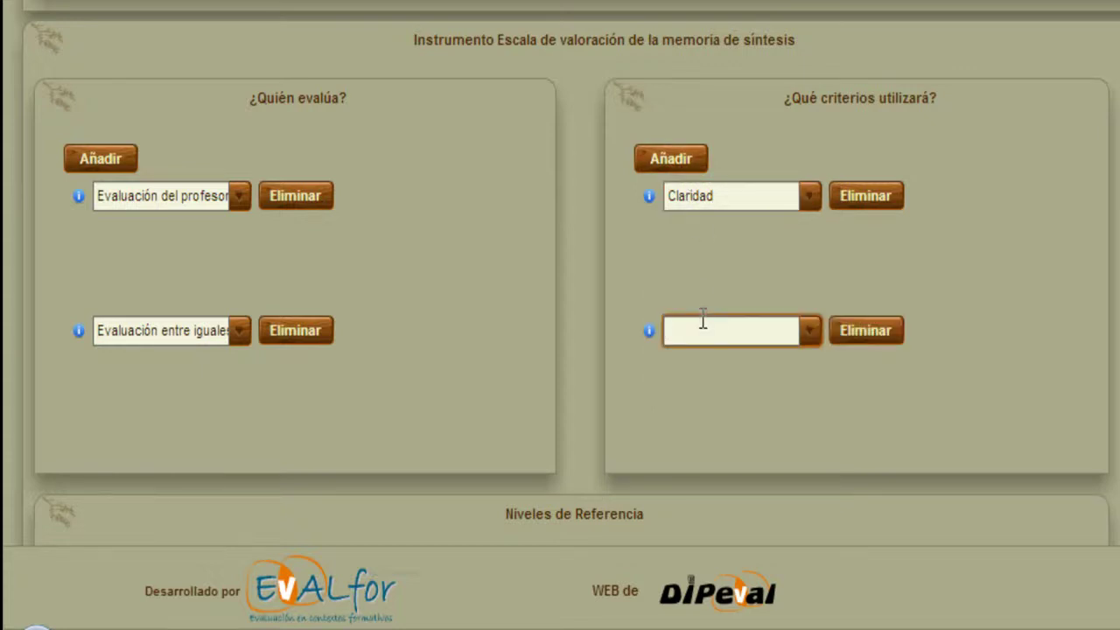
type("Expresión")
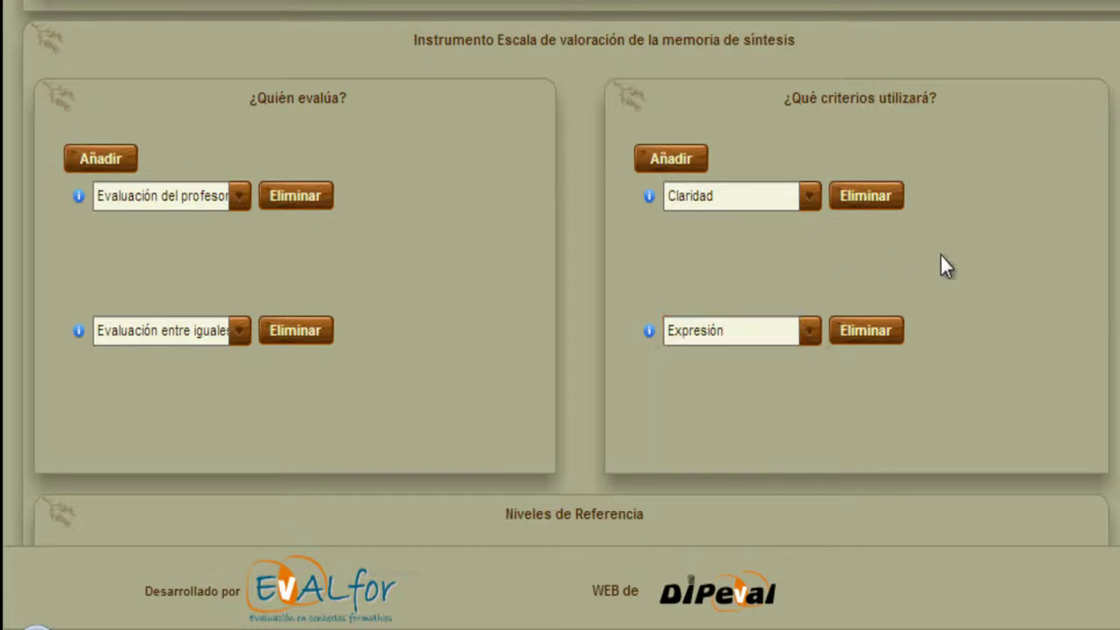
left_click(665, 162)
Add Coherencia and 'Relevancia de las ideas expuesta' as the third and fourth criteria.
left_click(730, 377)
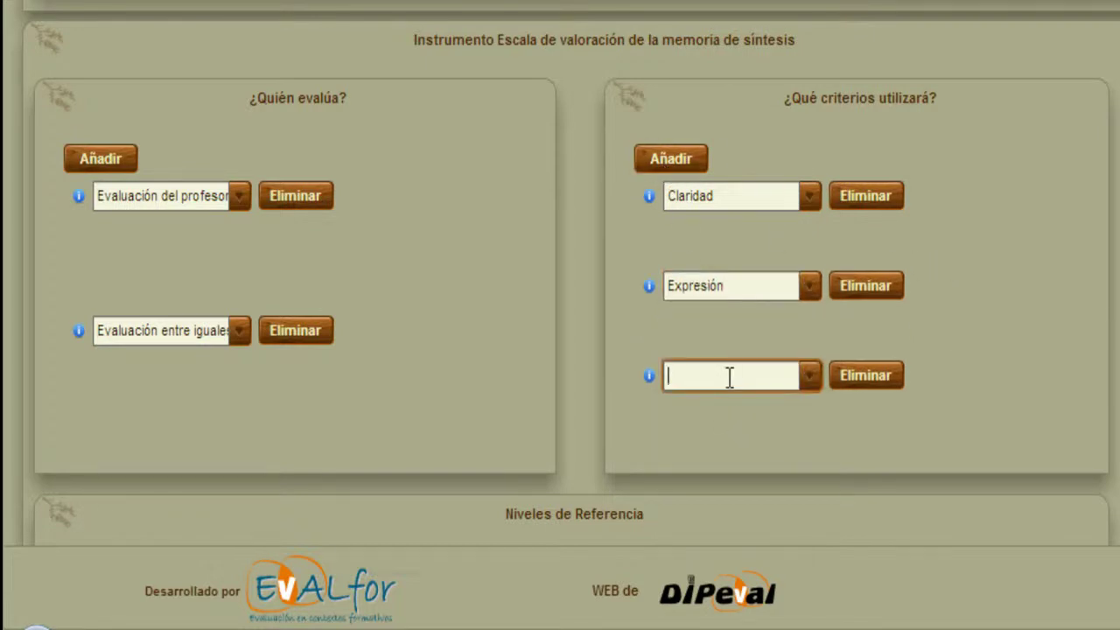
type("Coherencia")
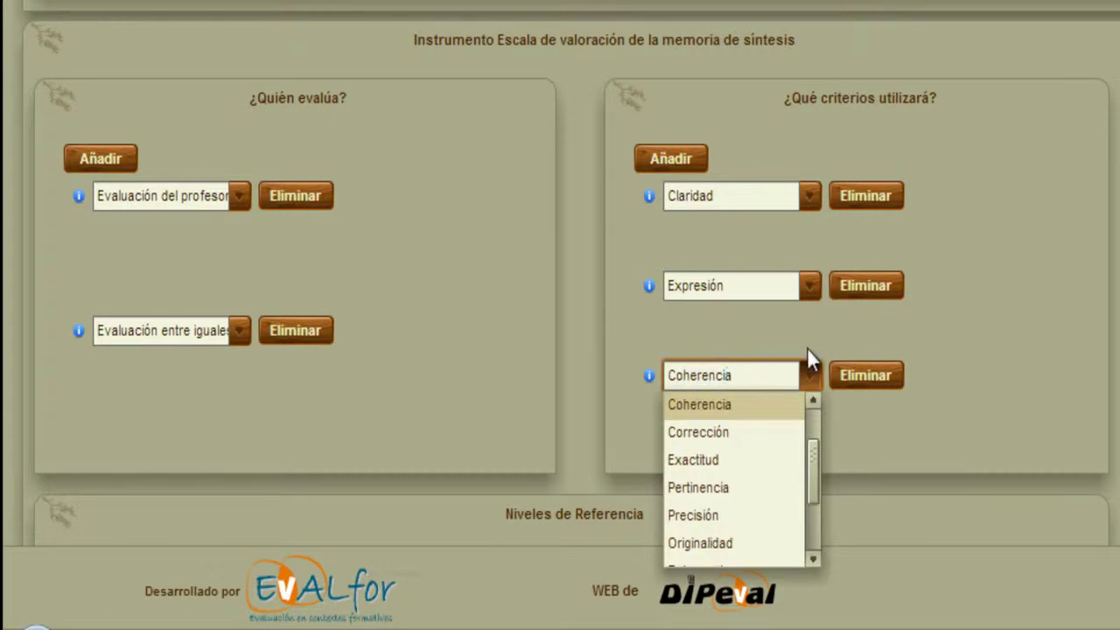
left_click(985, 342)
left_click(680, 150)
left_click(719, 399)
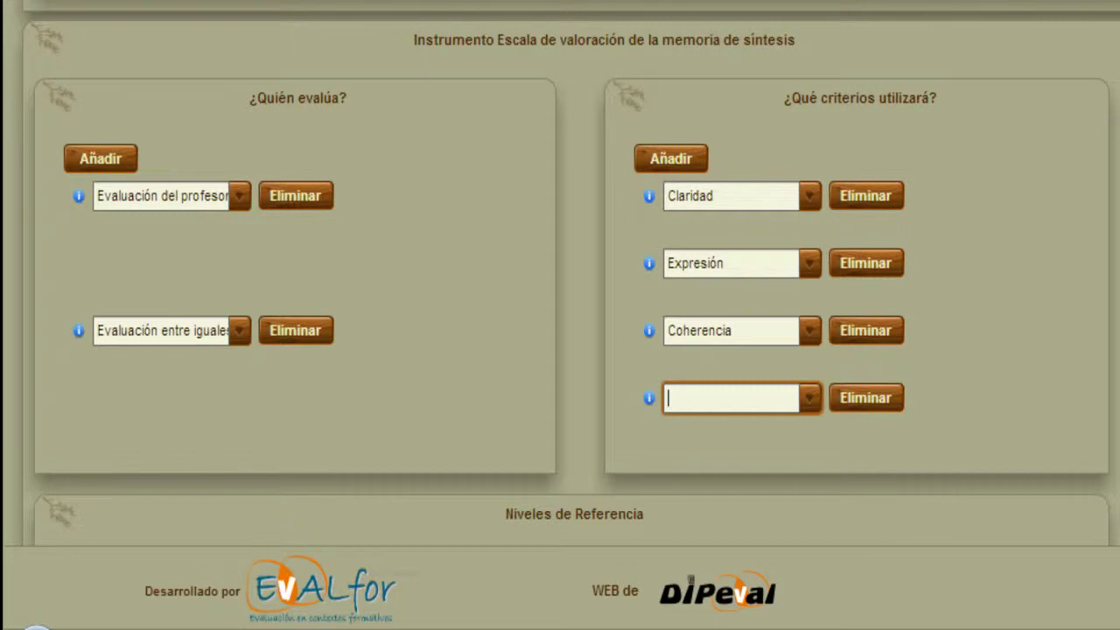
type("Relevancia de")
type(" las ideas ex")
type("puesta")
left_click(910, 394)
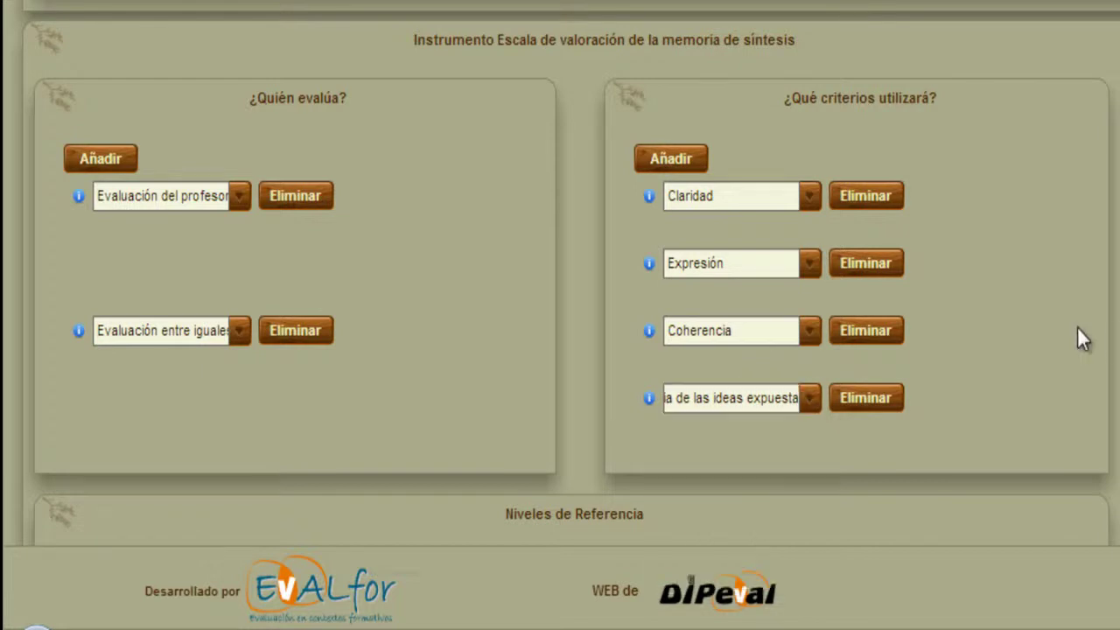
Add Argumentación and Creatividad as the fifth and sixth criteria.
left_click(637, 158)
left_click(704, 407)
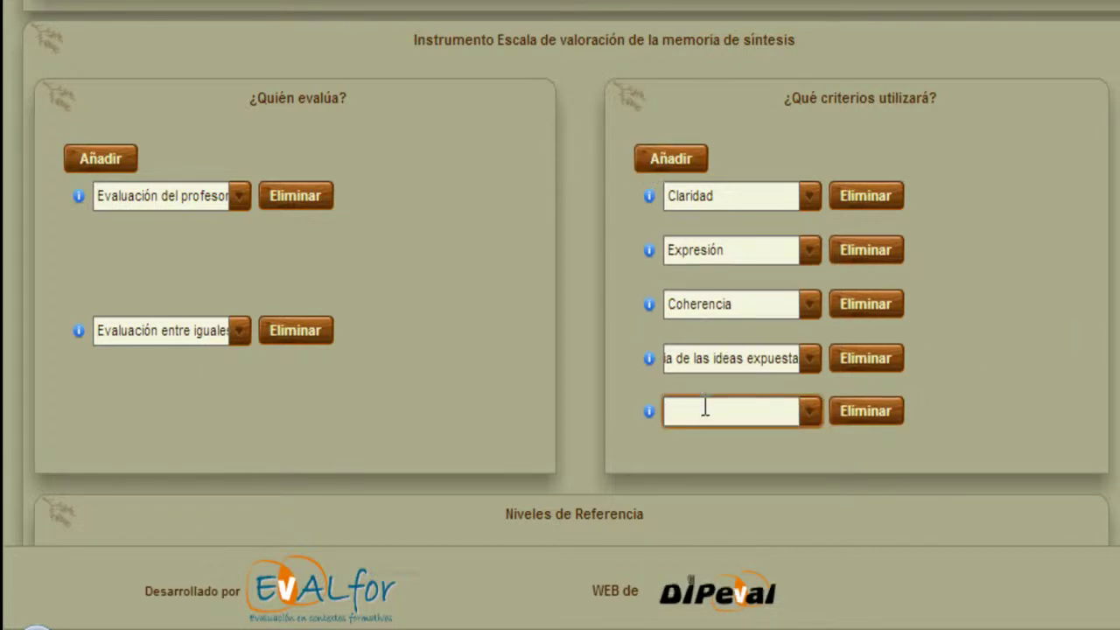
type("Argumentación")
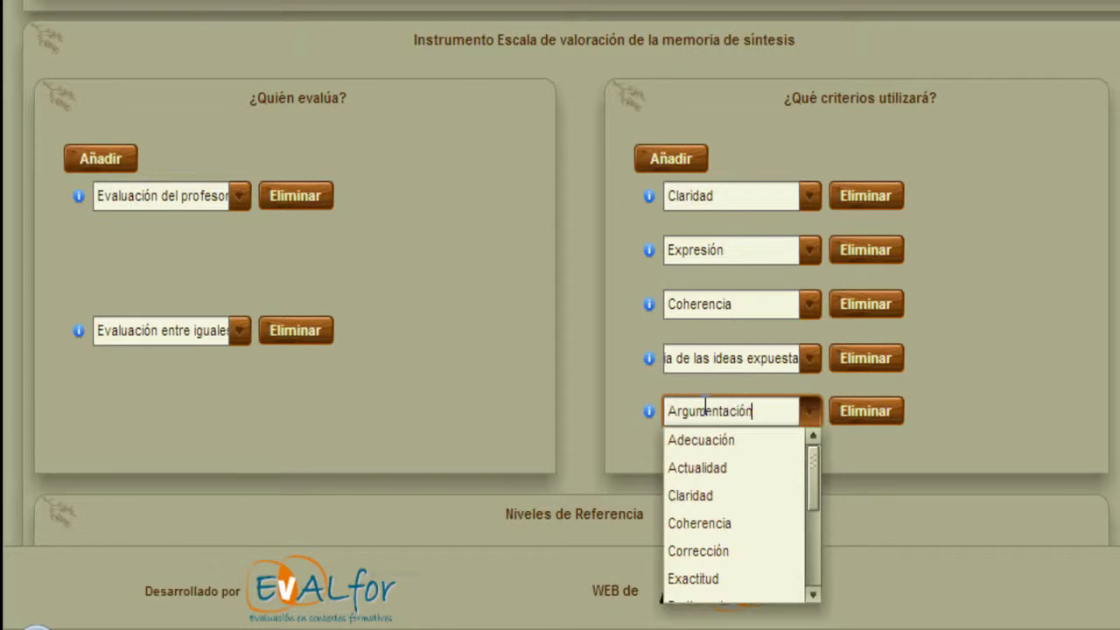
left_click(685, 158)
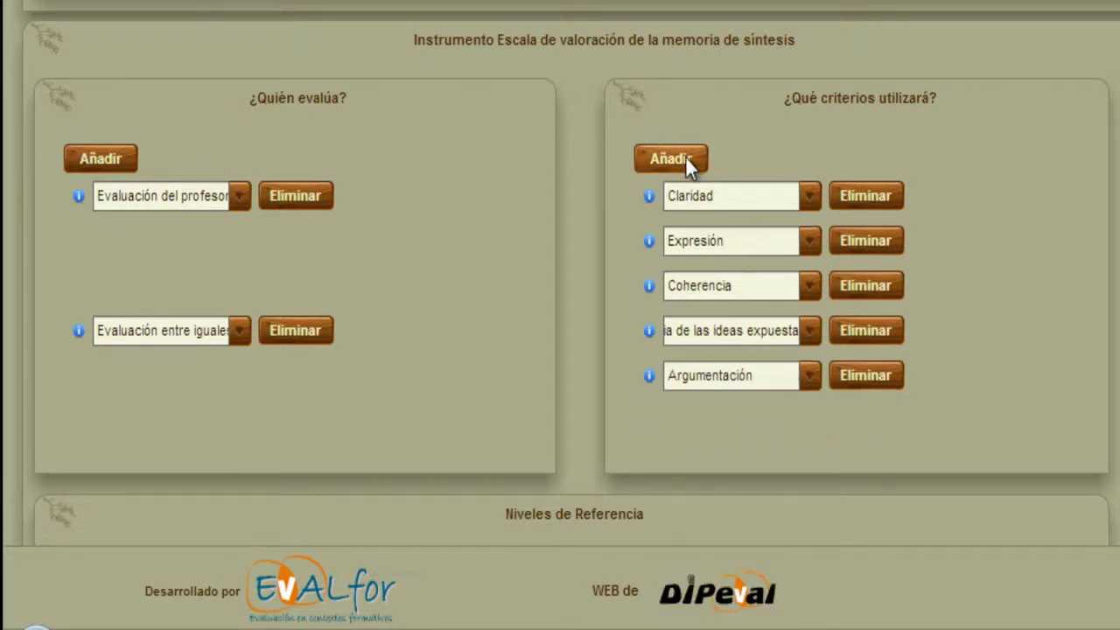
left_click(714, 419)
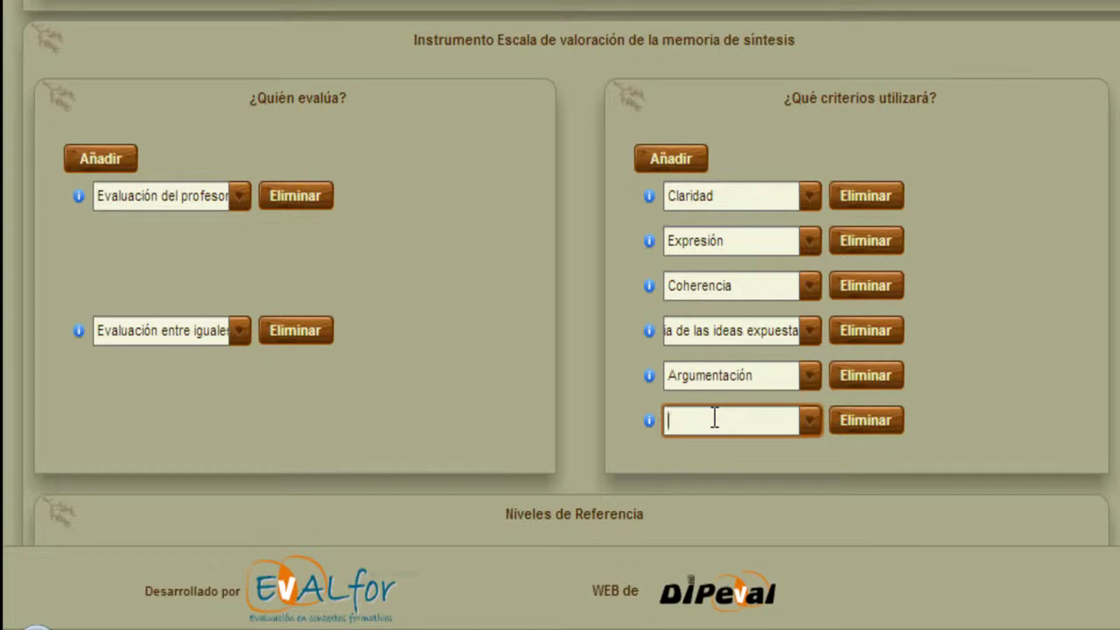
type("Creatividad")
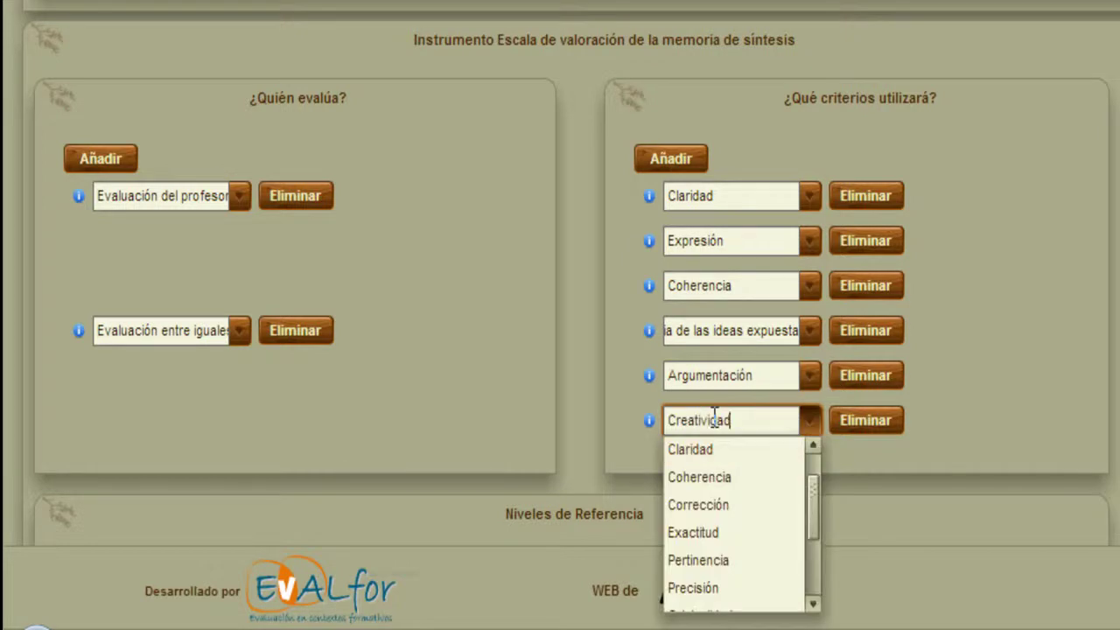
Confirm Creatividad, then write the reference-level Descripción starting 'Memoria que recoja los elementos fundamentales…'.
left_click(1056, 320)
scroll(1056, 321, "down", 2)
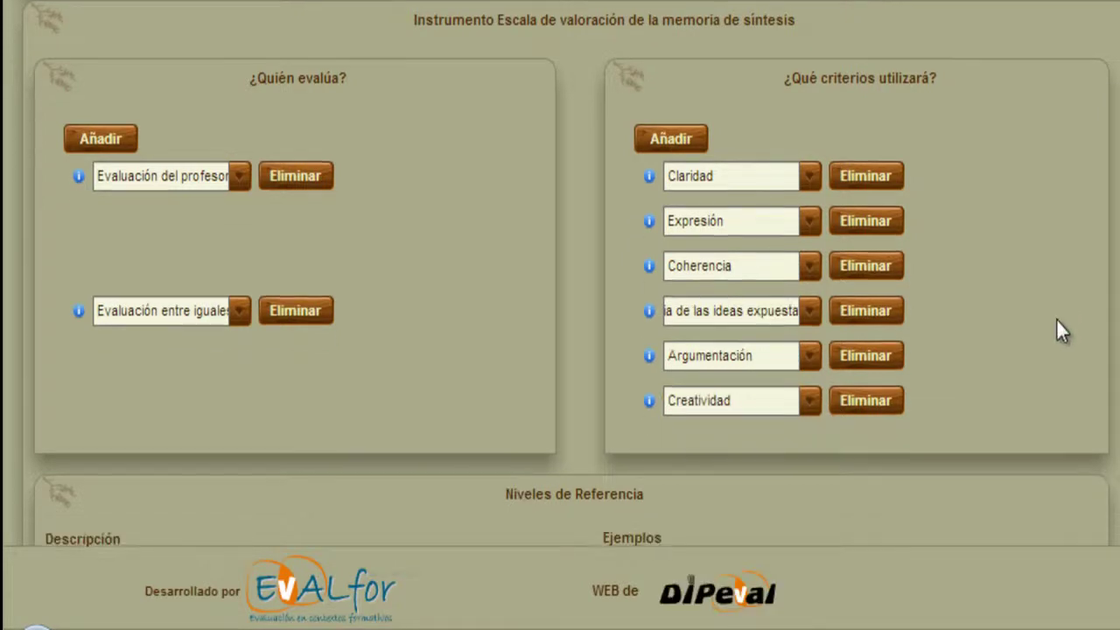
scroll(1056, 320, "down", 5)
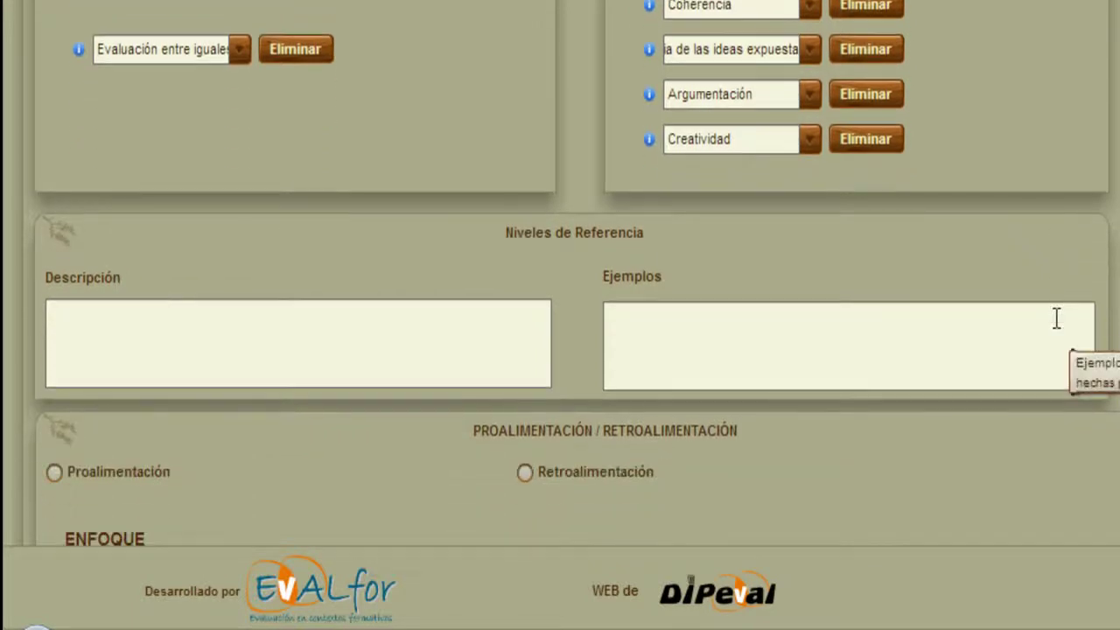
scroll(365, 265, "down", 2)
left_click(352, 274)
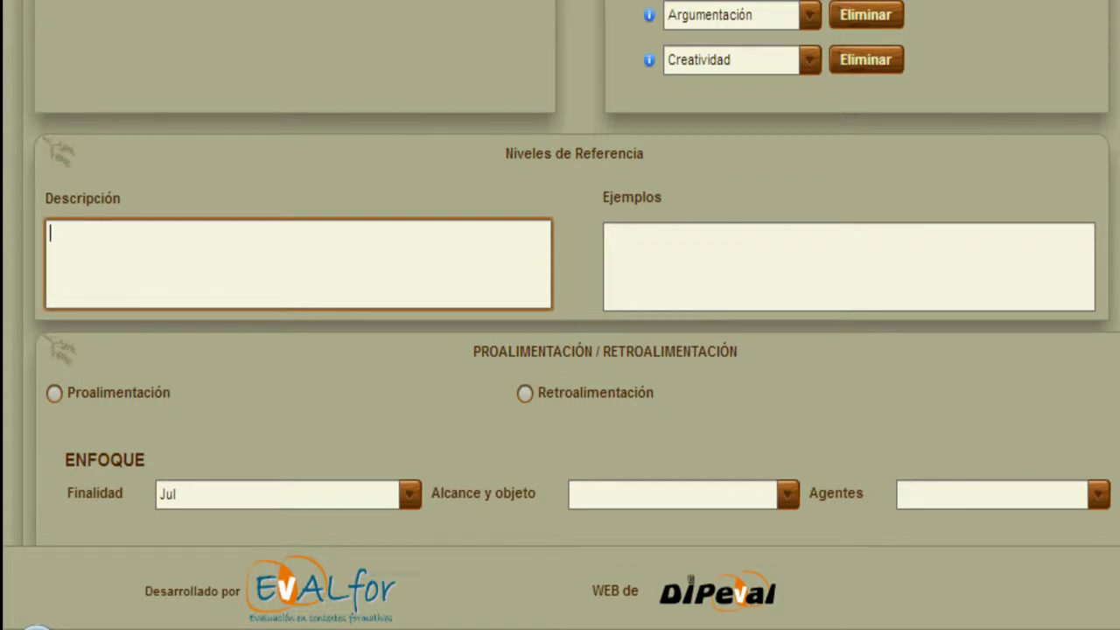
type("Memoria que")
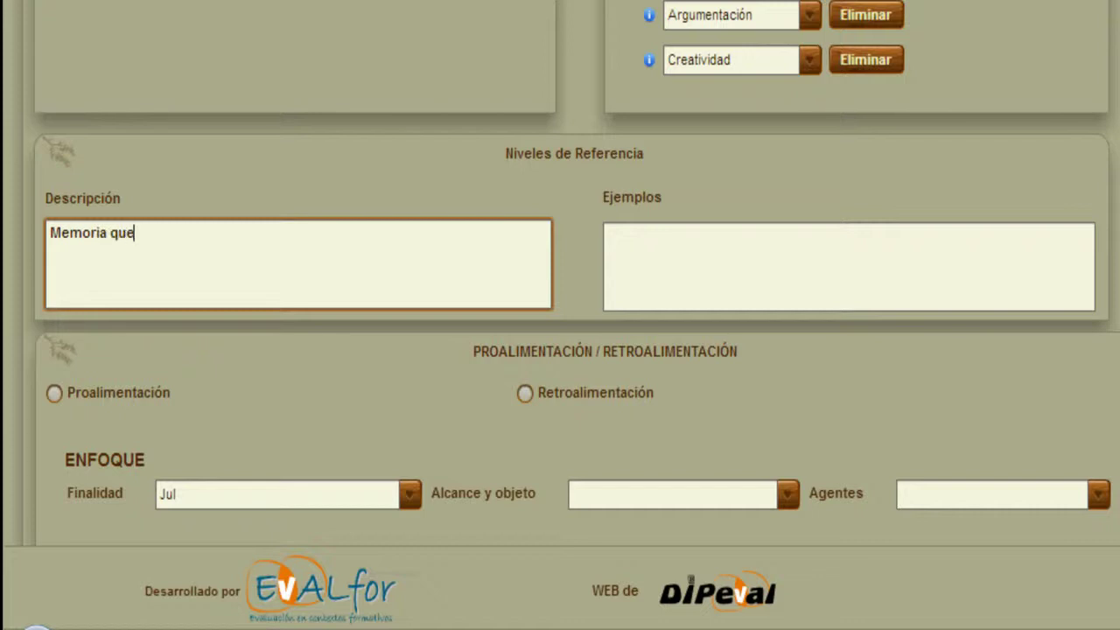
type(" recoja los elementos funda")
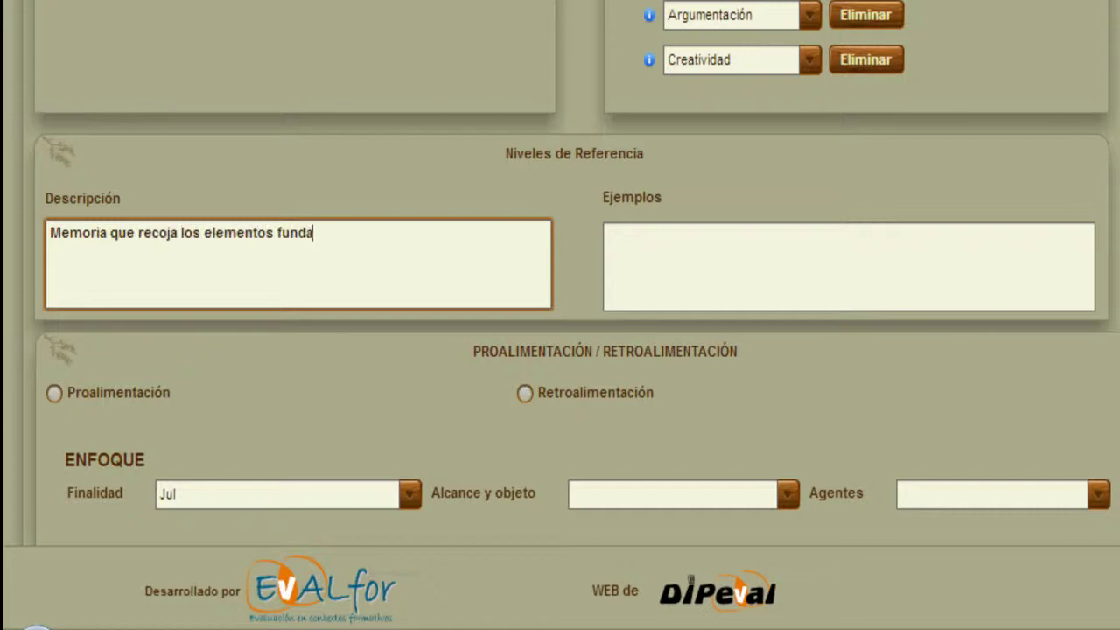
type("mentales de la eva")
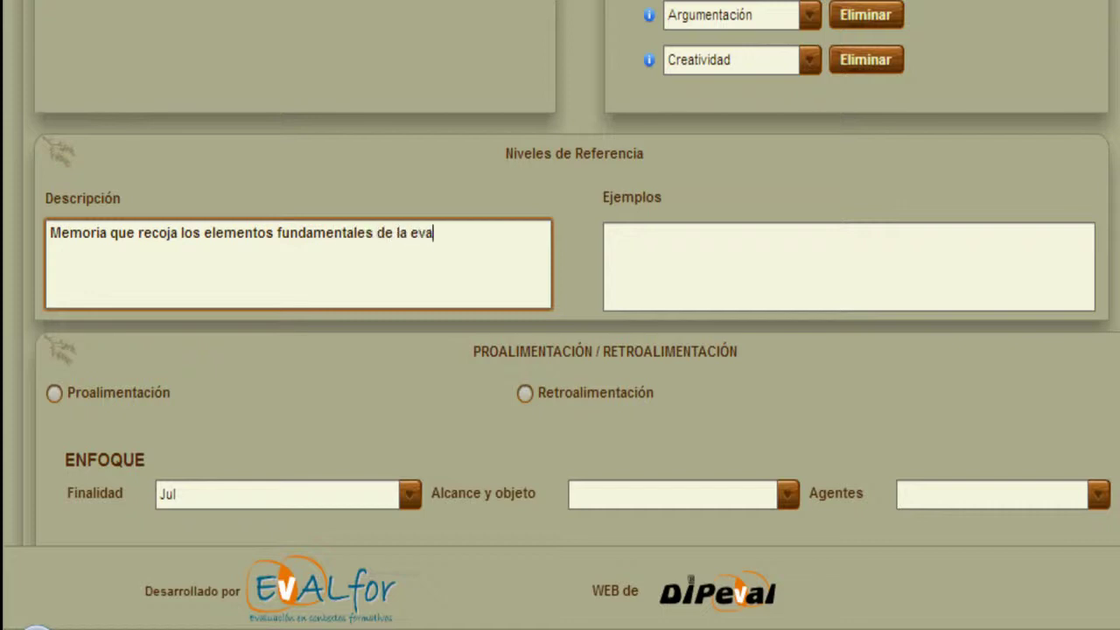
type("luación en una reflexión ")
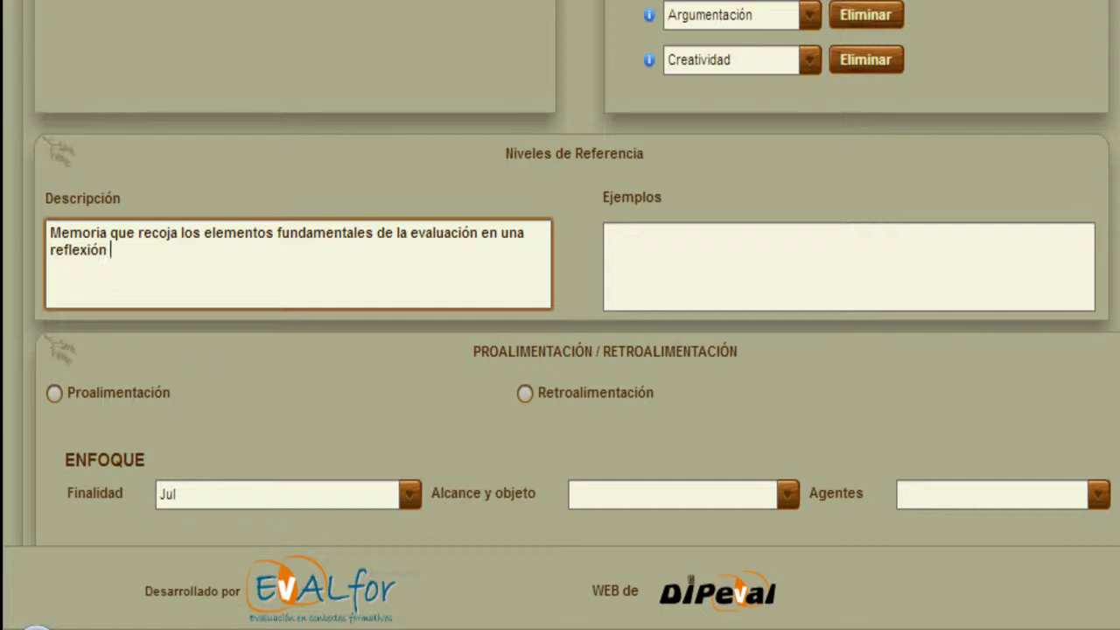
type("crítica sobre los cr")
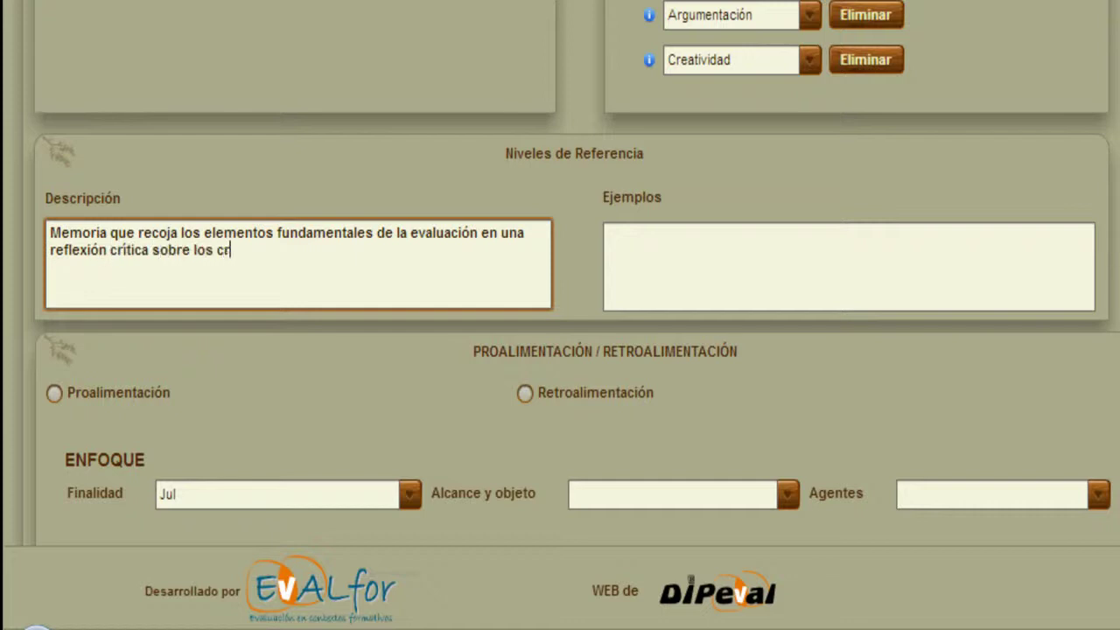
type("iterios, la toma de dec")
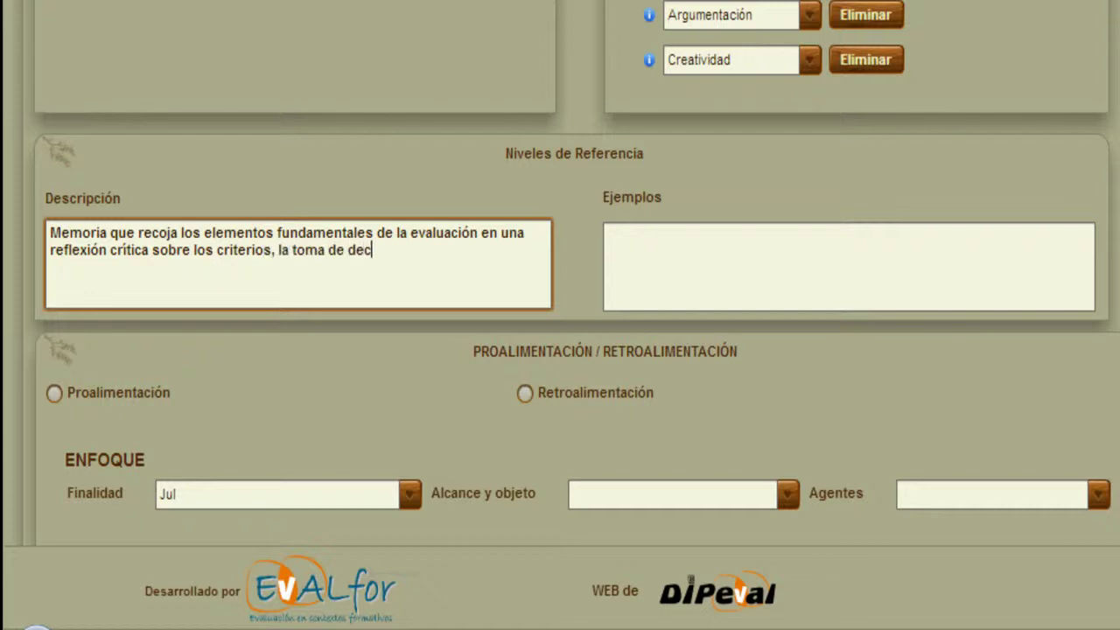
type("isiones, etc.")
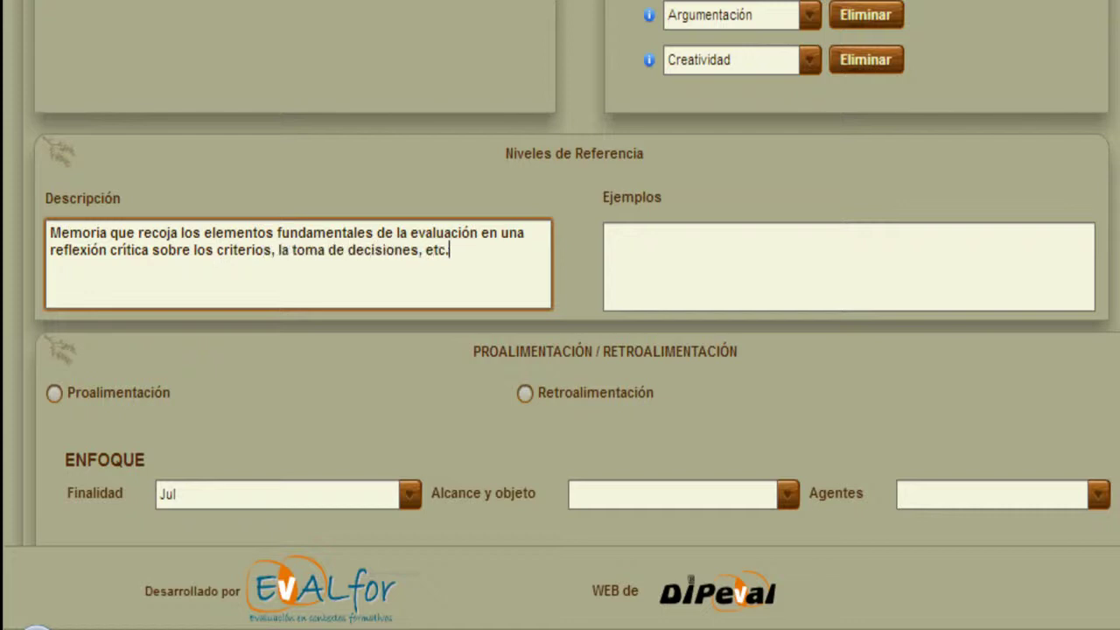
Enter 'Referencia ejemplo modélico' as the reference-level Ejemplos text.
left_click(794, 288)
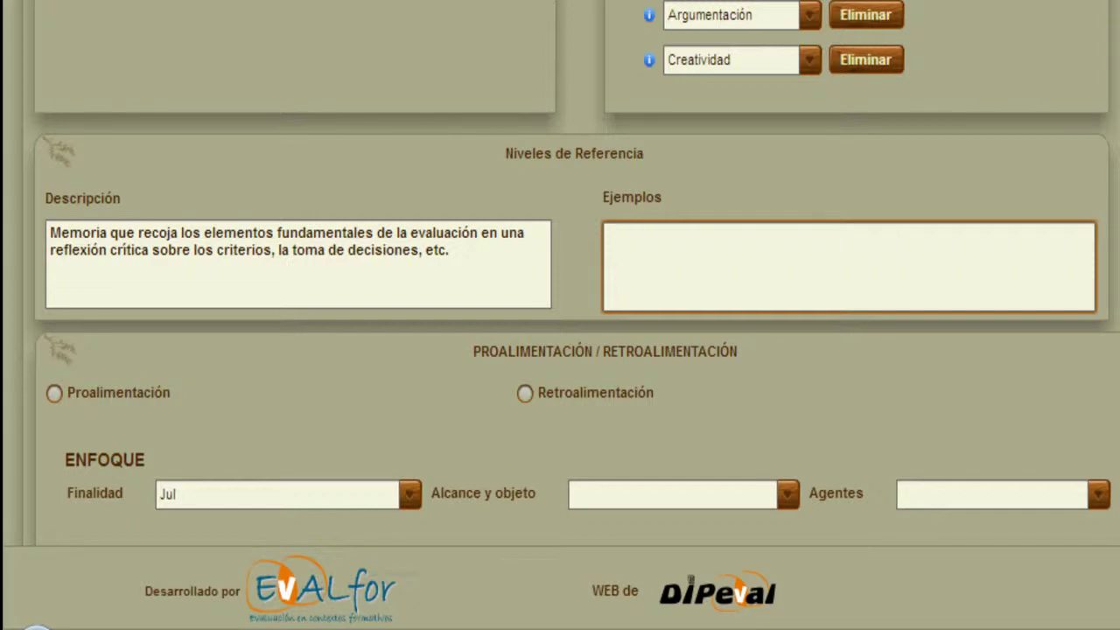
type("Referencia")
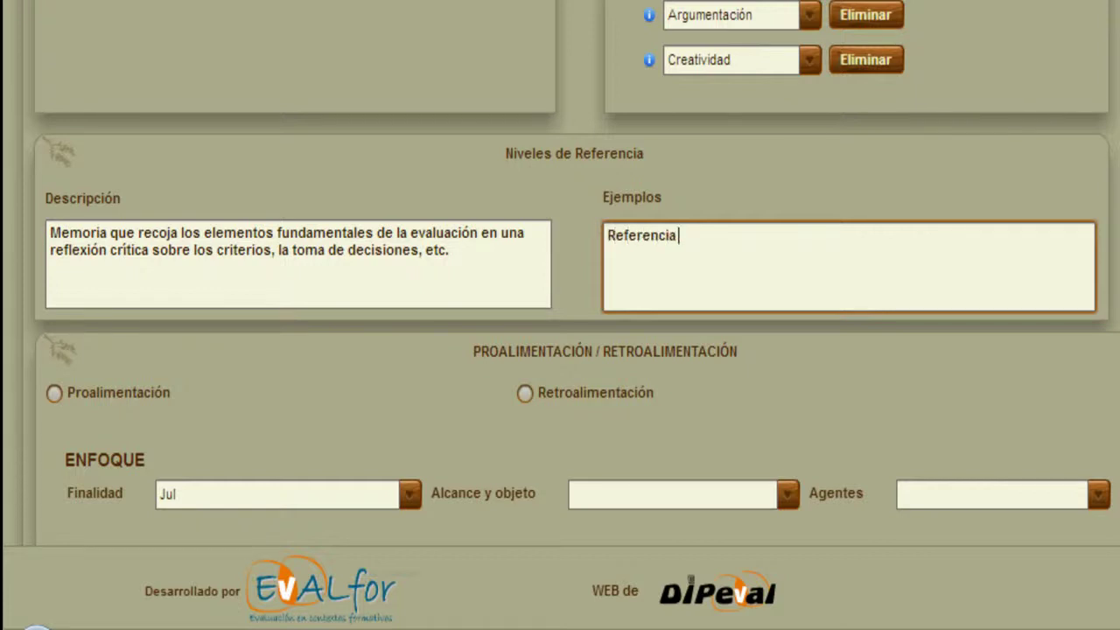
type(" ejemplo modélico")
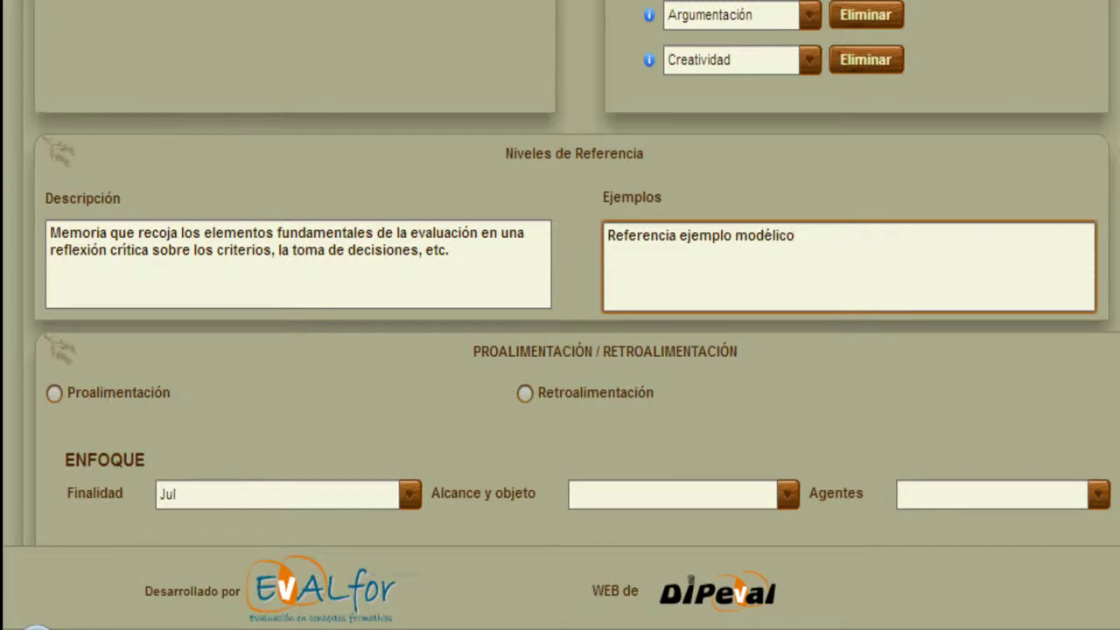
scroll(560, 274, "down", 3)
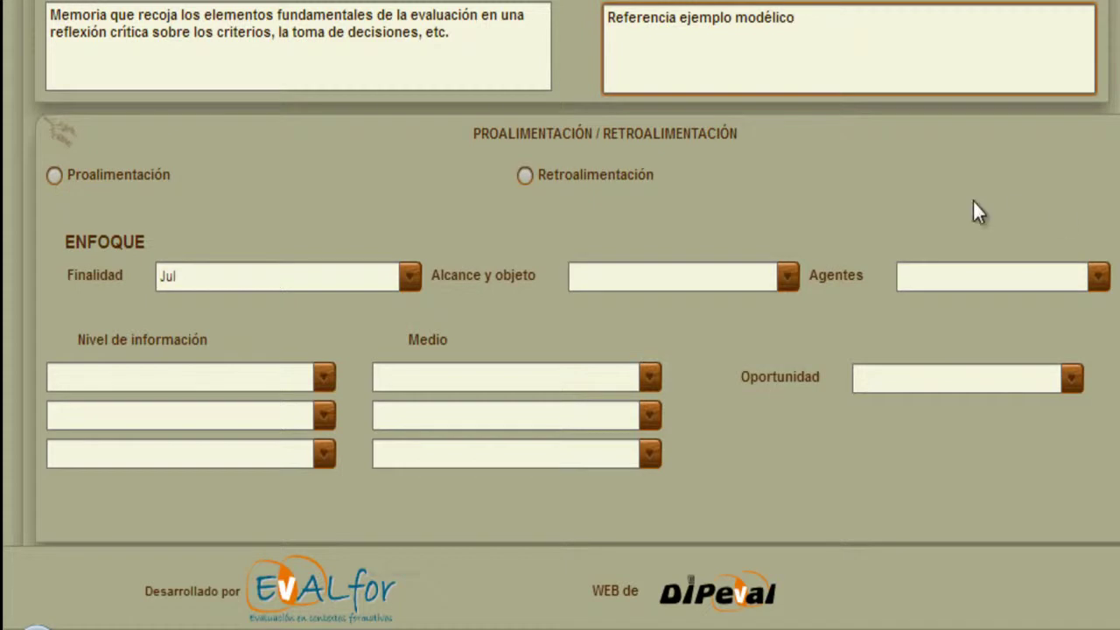
Choose Proalimentación, with purpose Favorecer la autorregulación and scope Pequeños grupos.
left_click(55, 176)
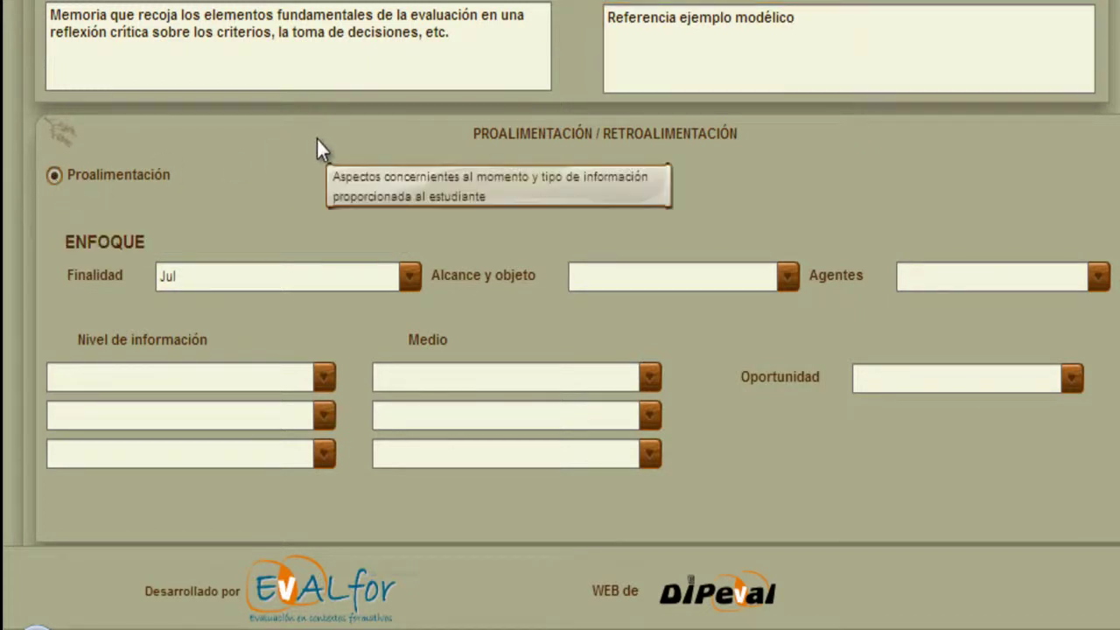
scroll(317, 139, "down", 1)
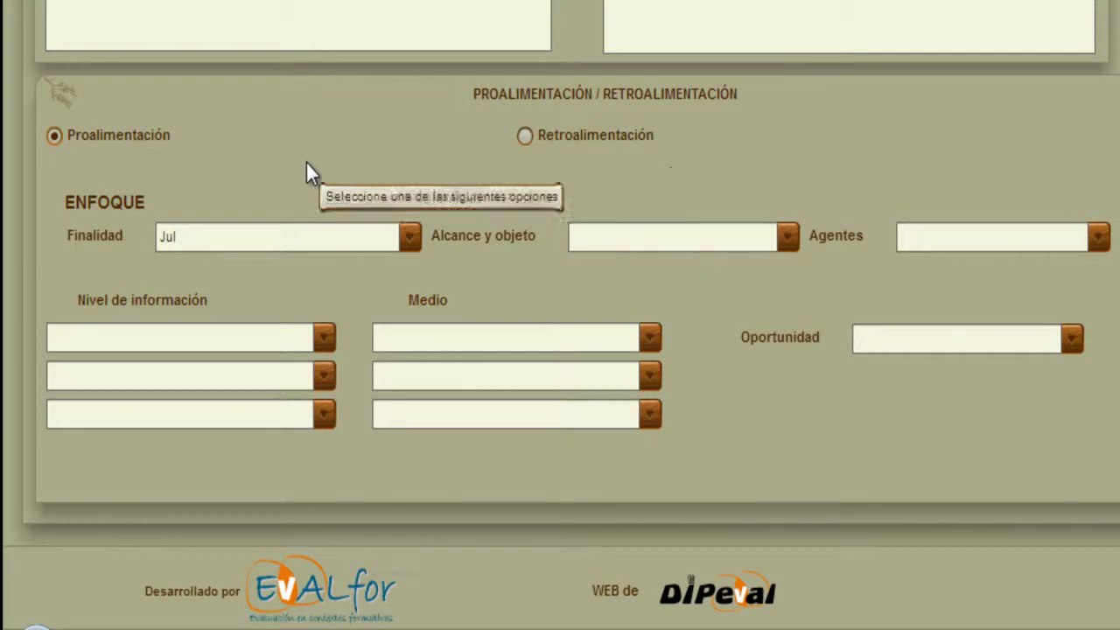
left_click(416, 232)
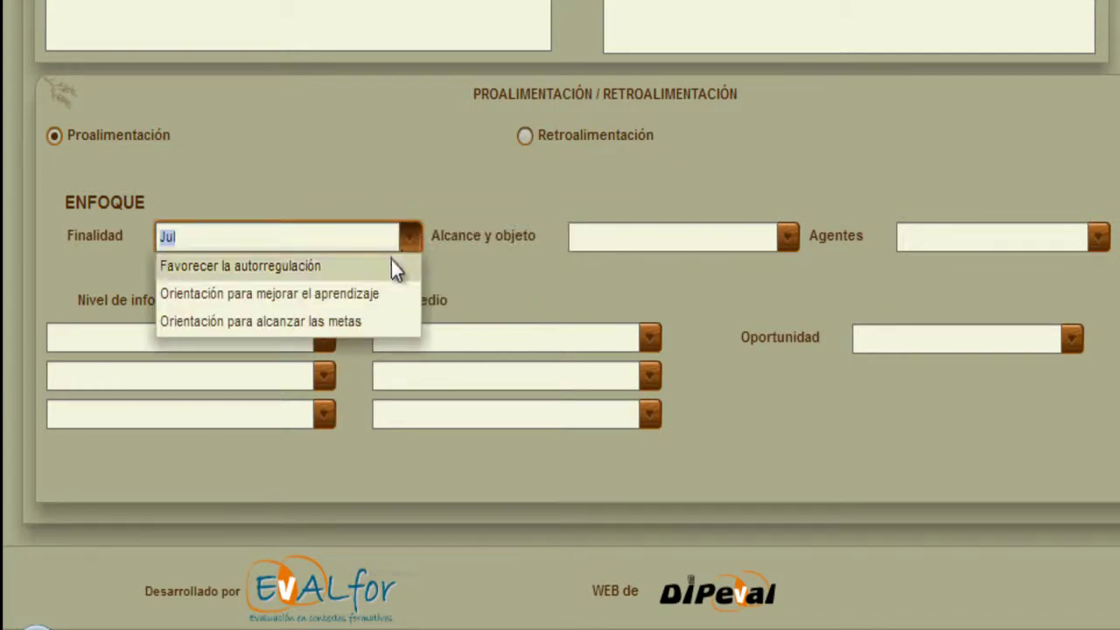
left_click(393, 264)
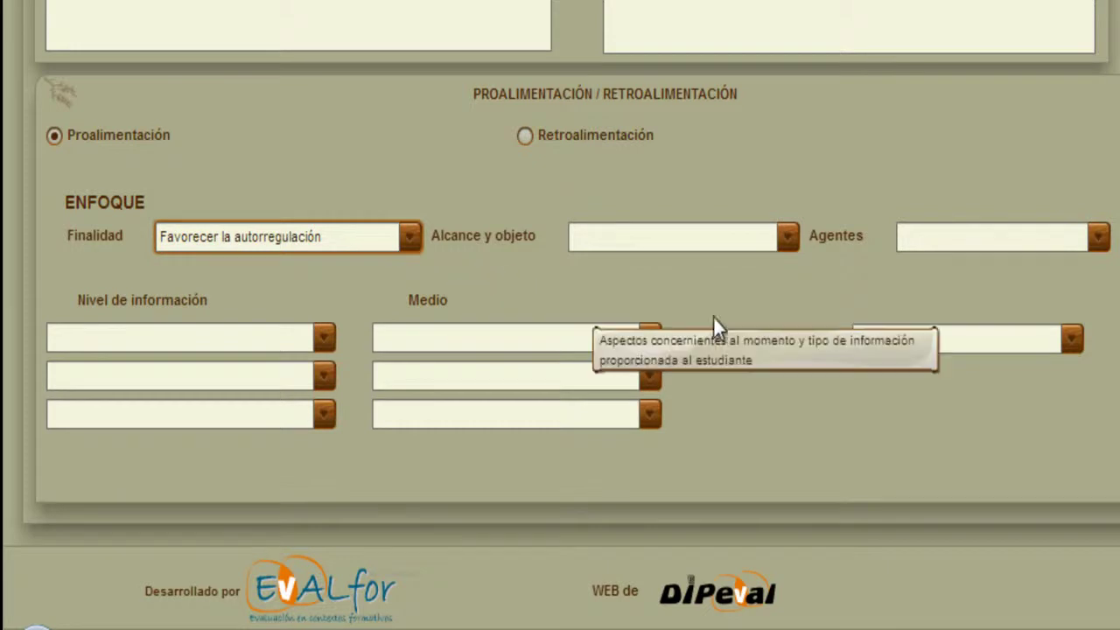
left_click(790, 236)
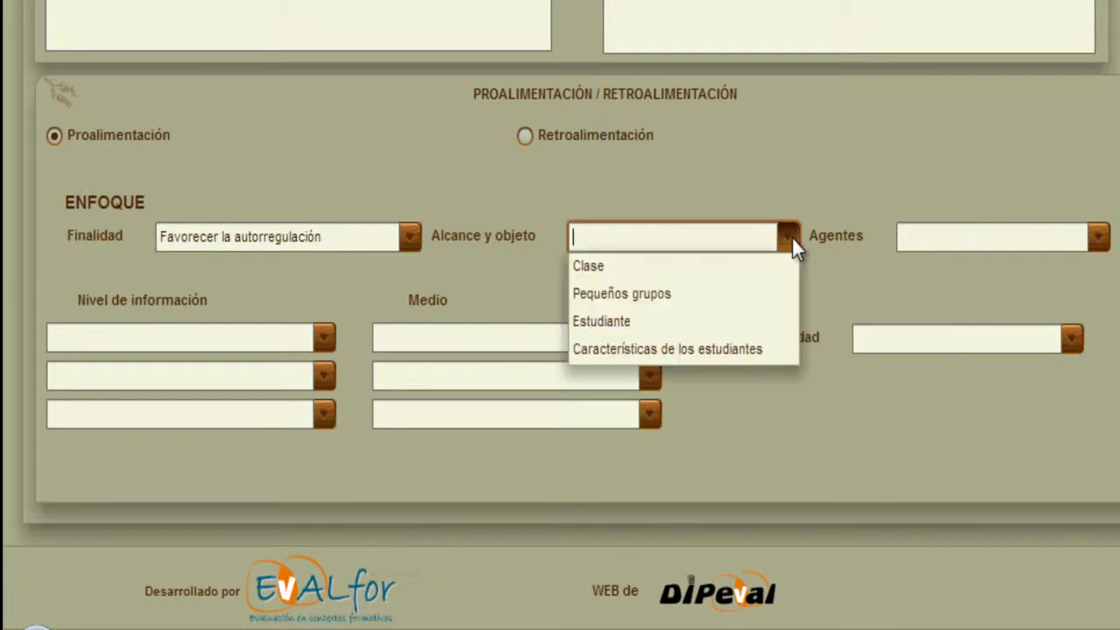
left_click(733, 298)
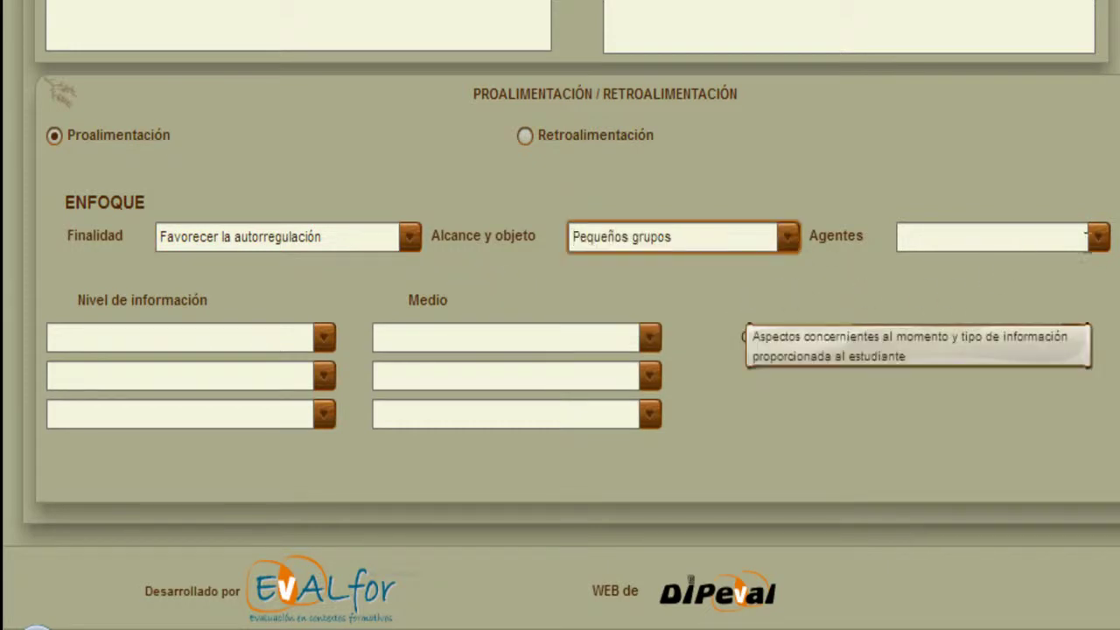
Set the agents to 'Profesor y estudiantes' and the first information level to Compleja.
left_click(1097, 245)
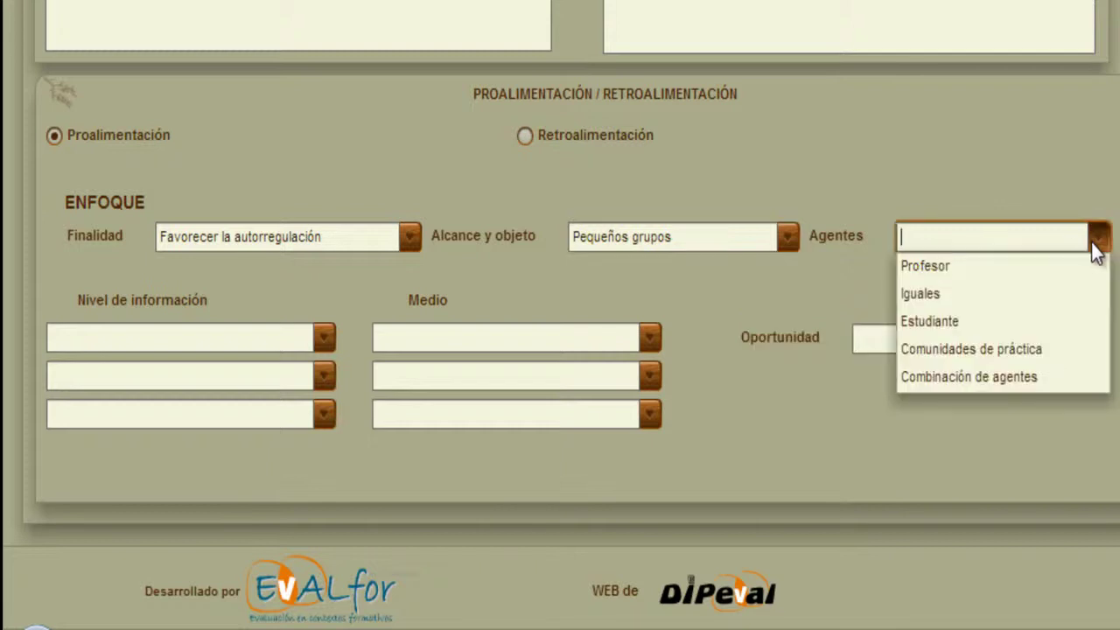
left_click(1062, 259)
left_click(1028, 231)
type("y estudiantes")
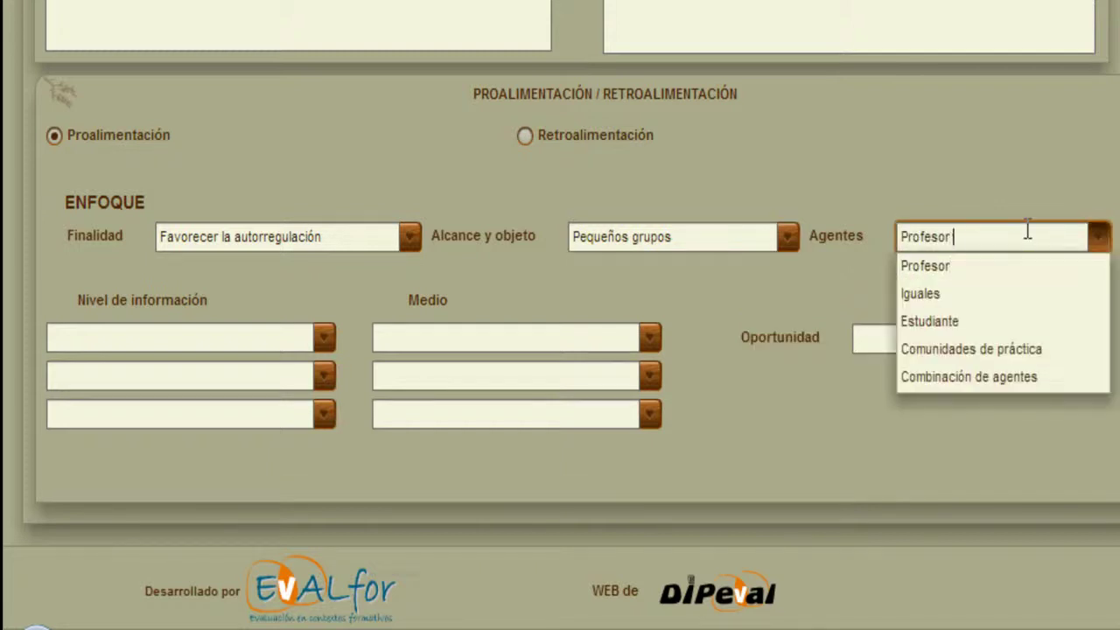
key("Return")
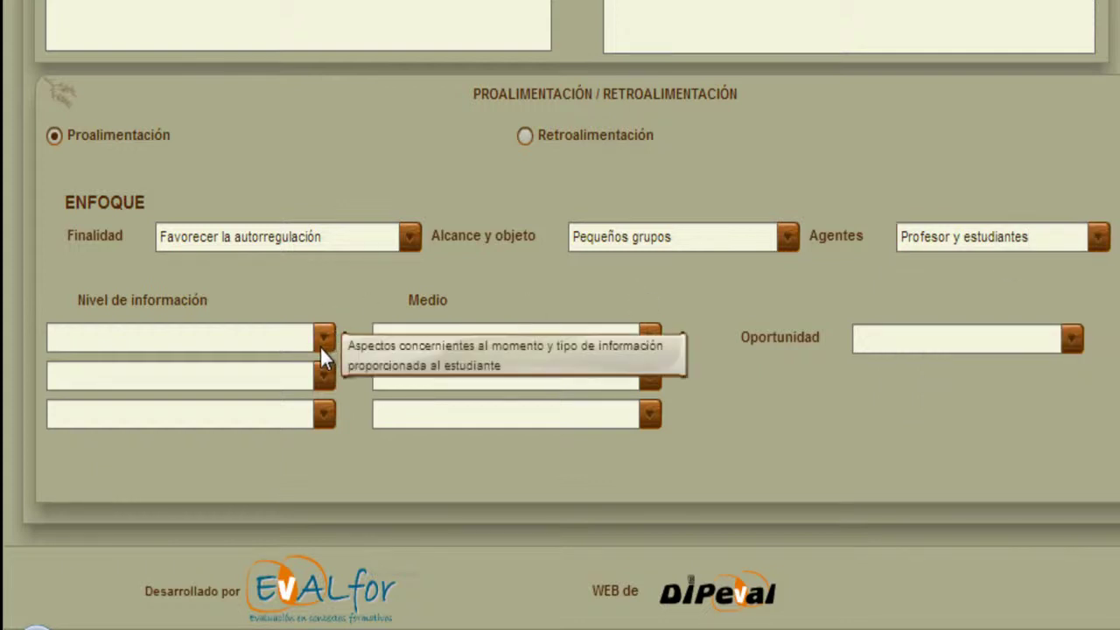
left_click(322, 343)
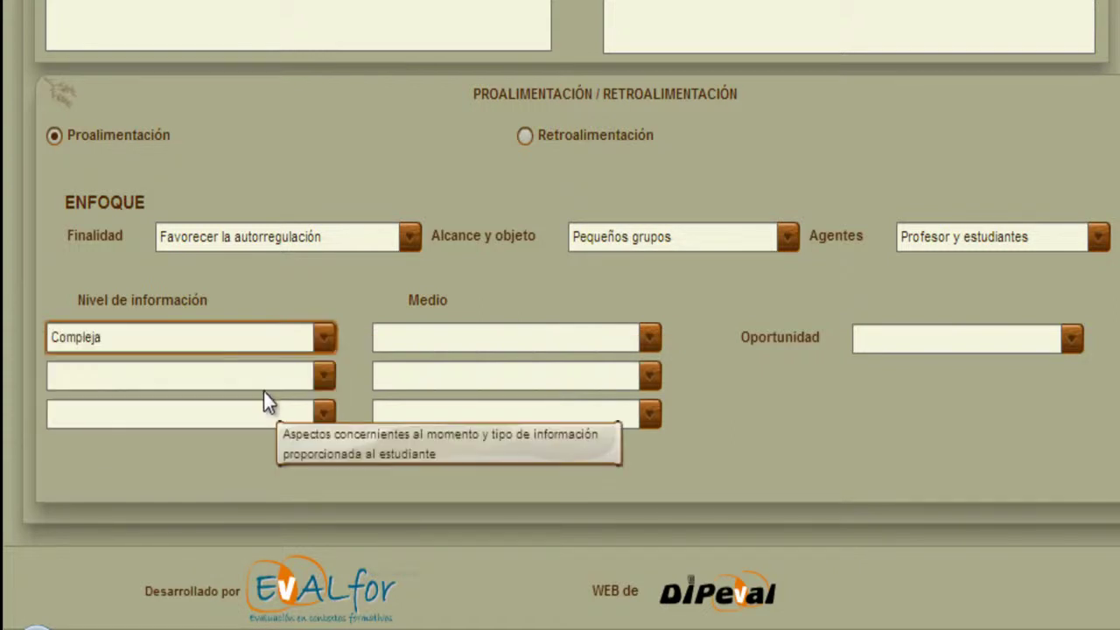
Set the second and third information levels to Elaborada and Concreta.
left_click(321, 378)
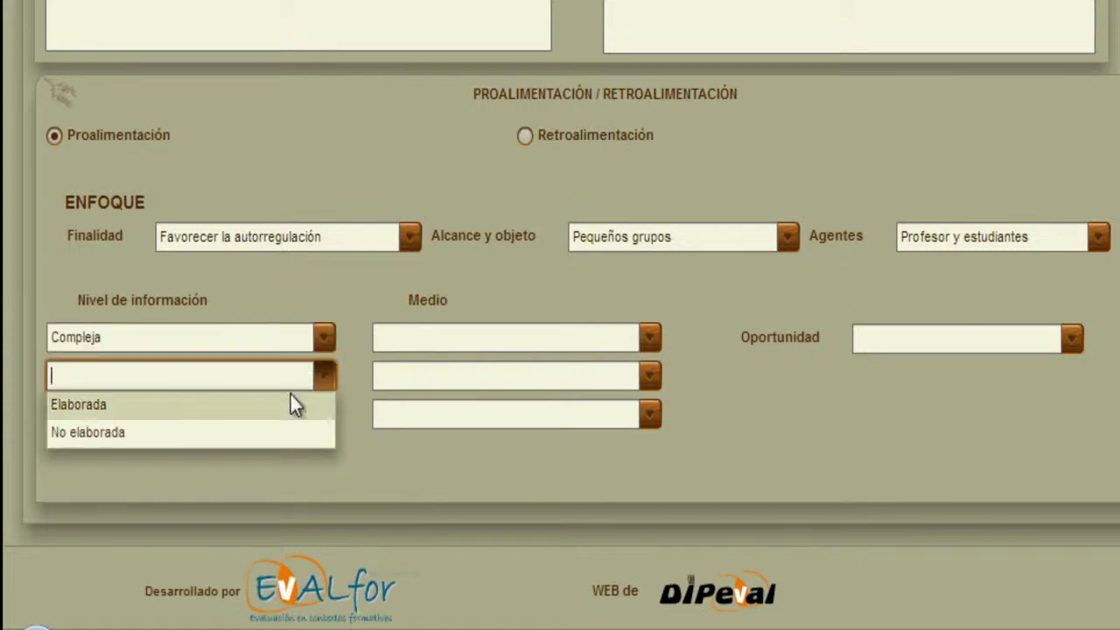
left_click(295, 402)
left_click(327, 420)
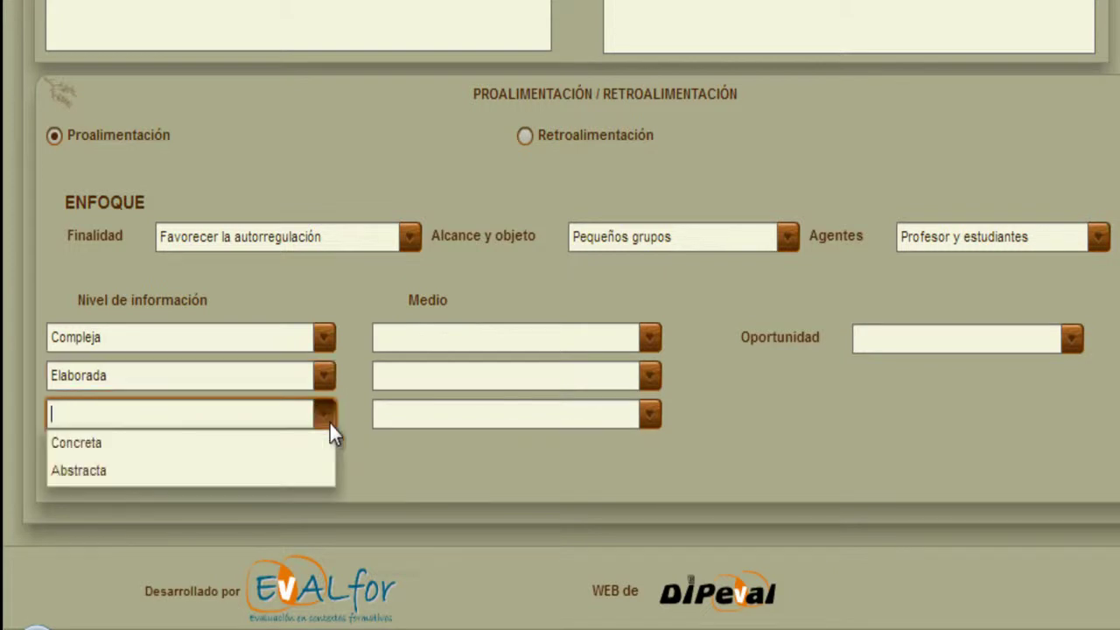
left_click(305, 440)
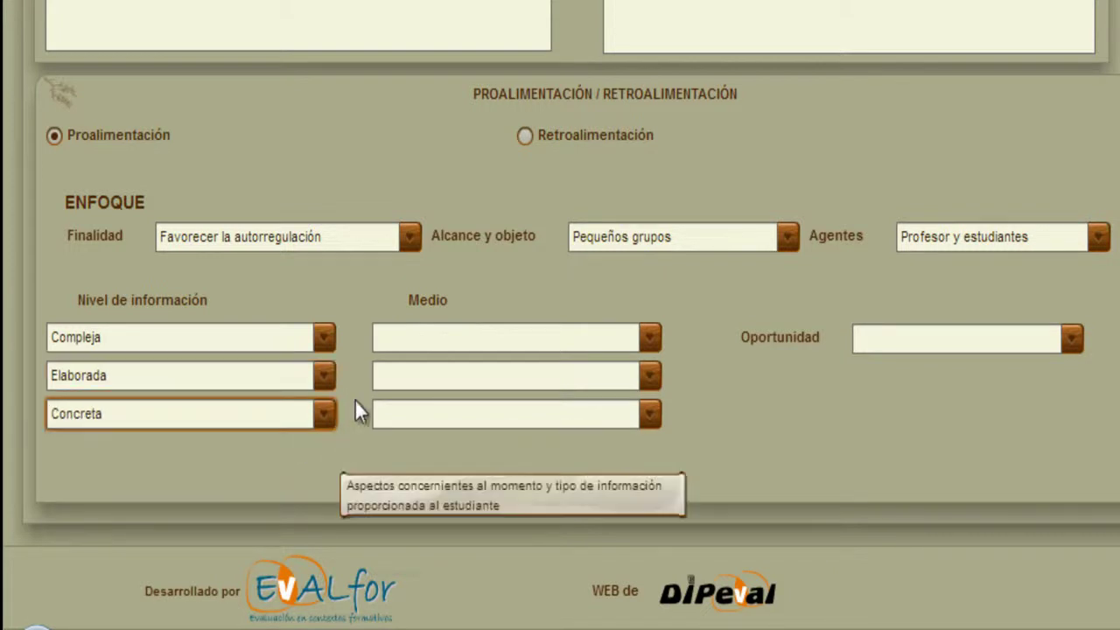
Set the media to Personalizada, Escrita and Interactiva, and the timing to Diferida.
left_click(649, 341)
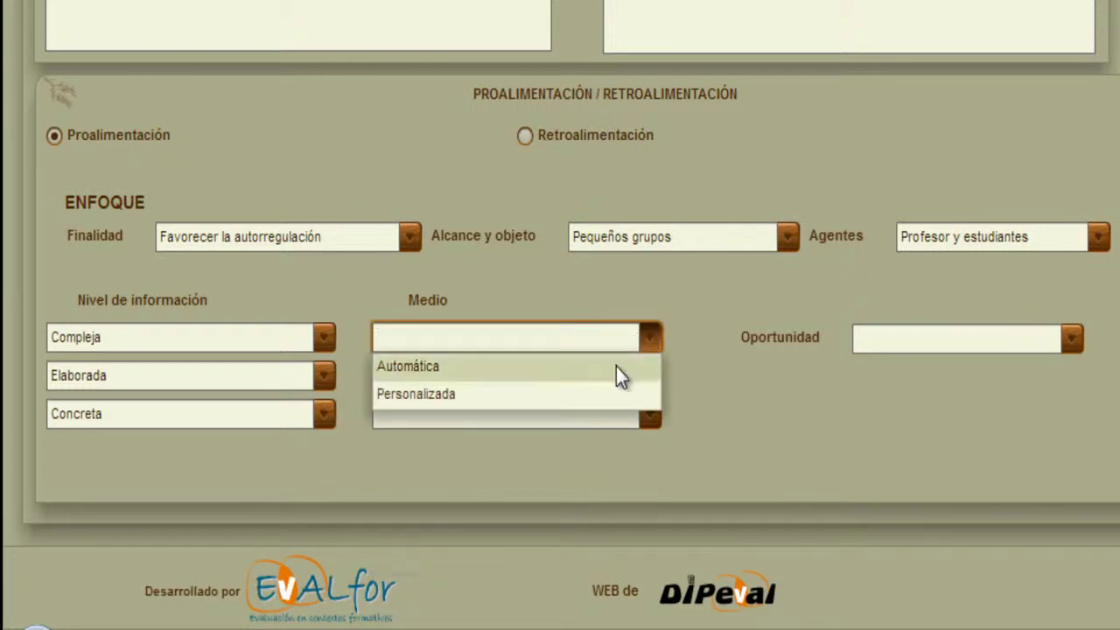
left_click(579, 387)
left_click(652, 375)
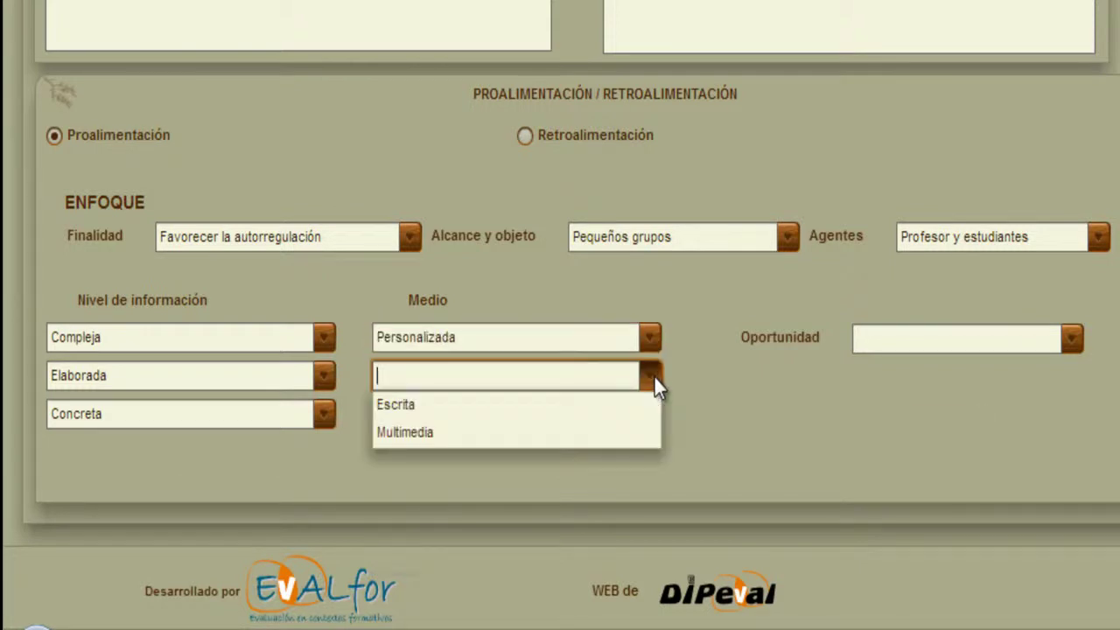
left_click(614, 403)
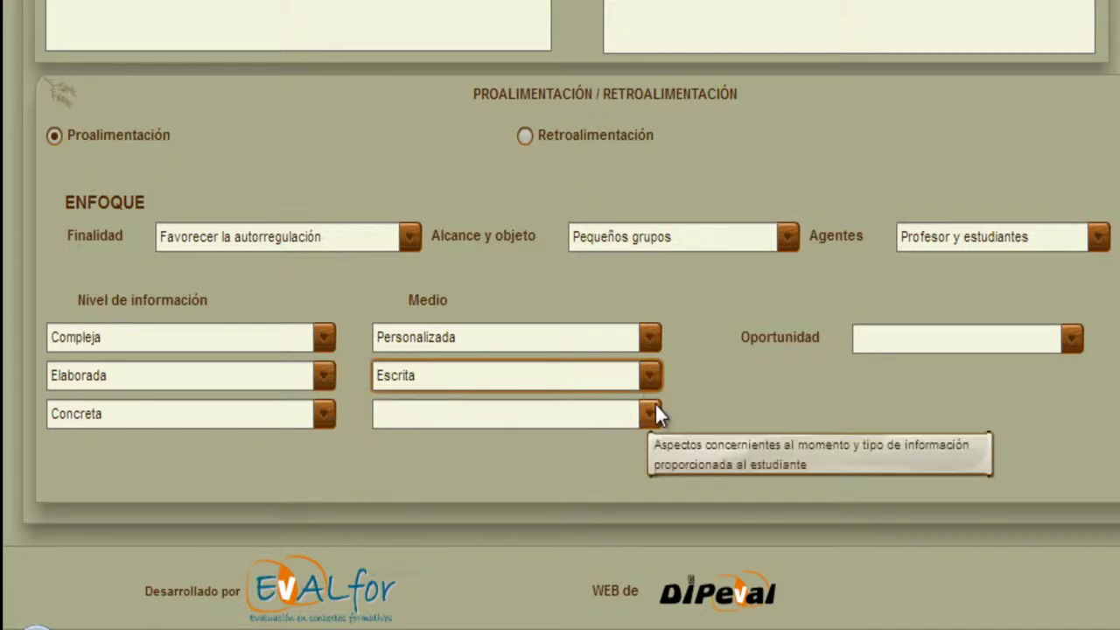
left_click(653, 415)
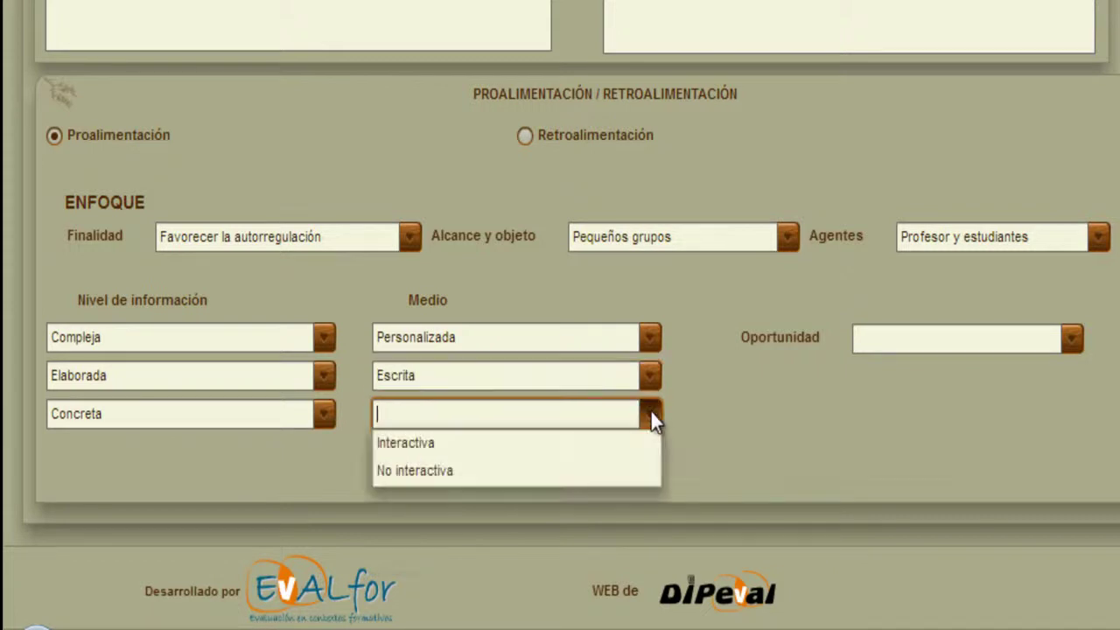
left_click(559, 443)
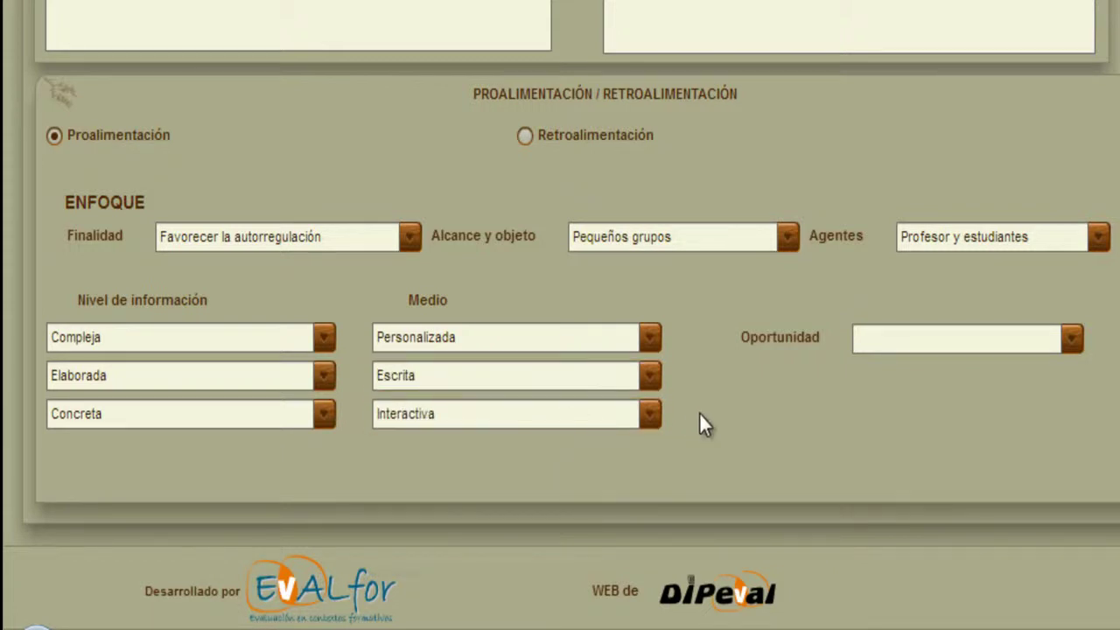
left_click(1071, 340)
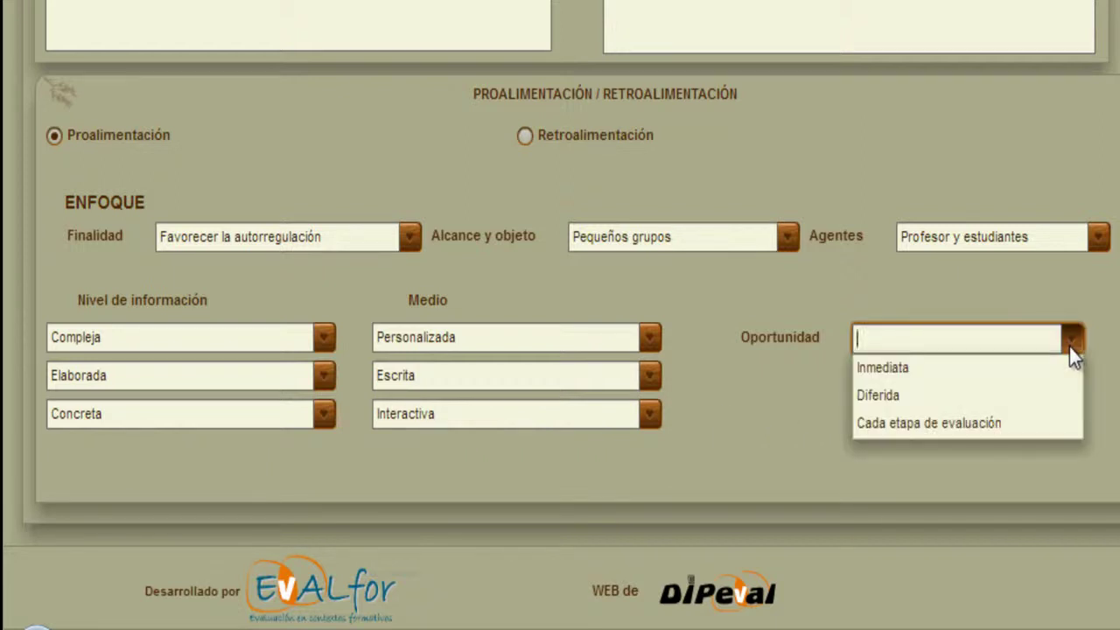
left_click(957, 392)
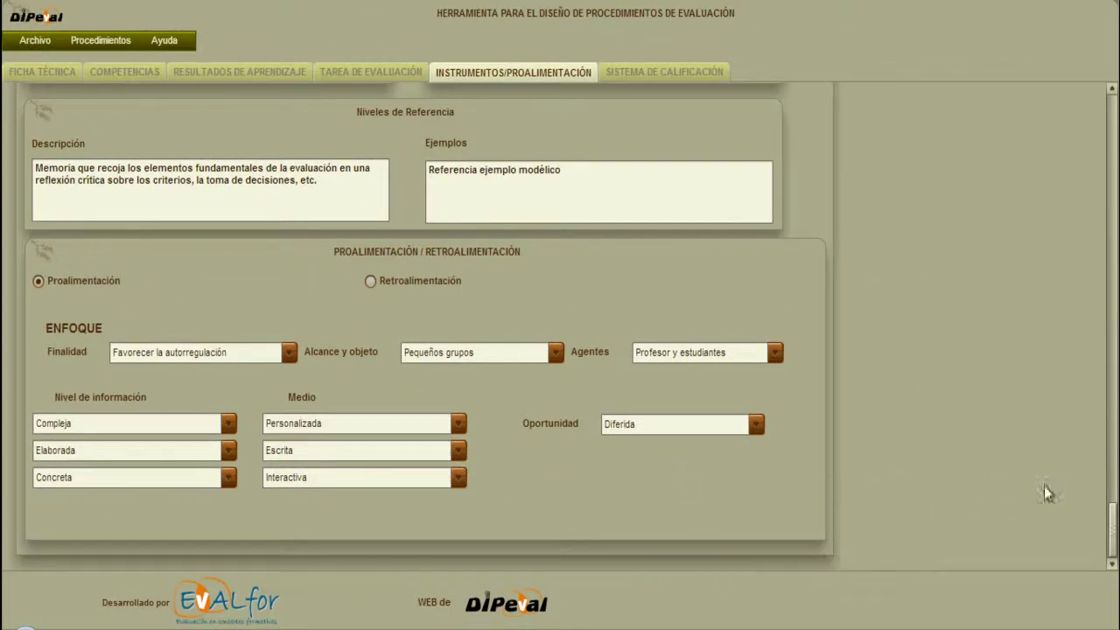
Review the filled instrument sections, then switch to the SISTEMA DE CALIFICACIÓN tab.
scroll(1112, 514, "up", 3)
left_click_drag(1112, 514, 1114, 123)
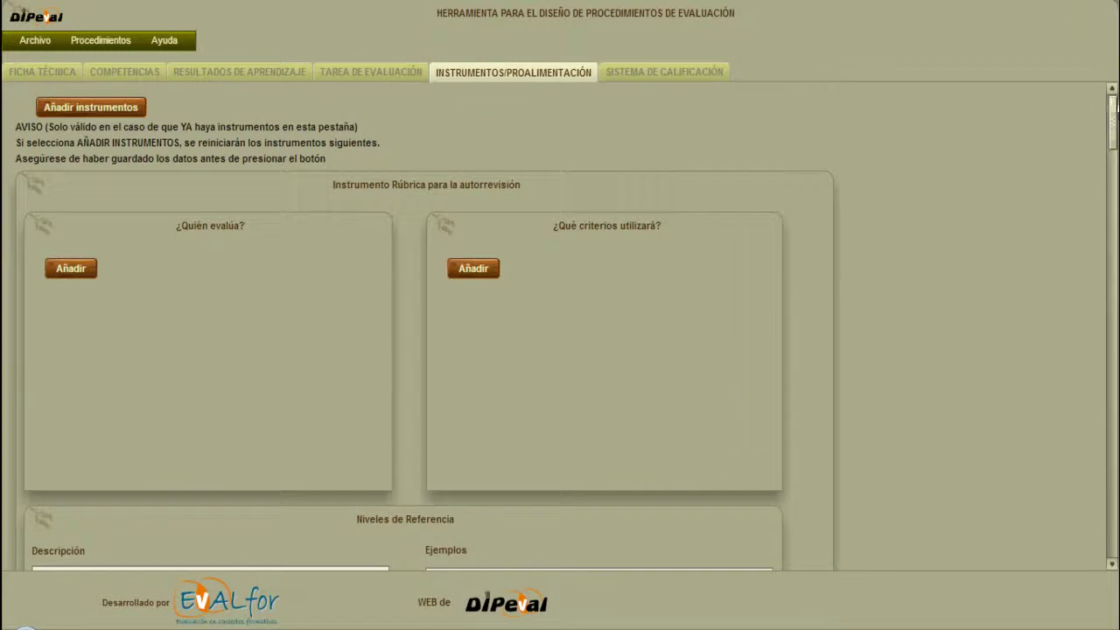
mouse_move(555, 225)
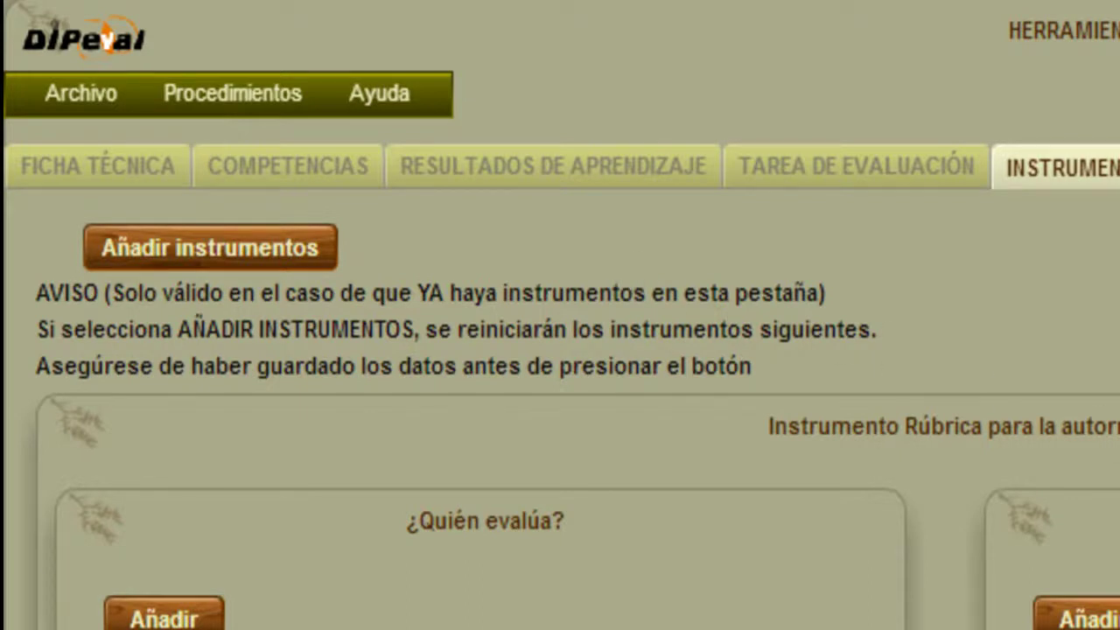
scroll(1107, 402, "down", 10)
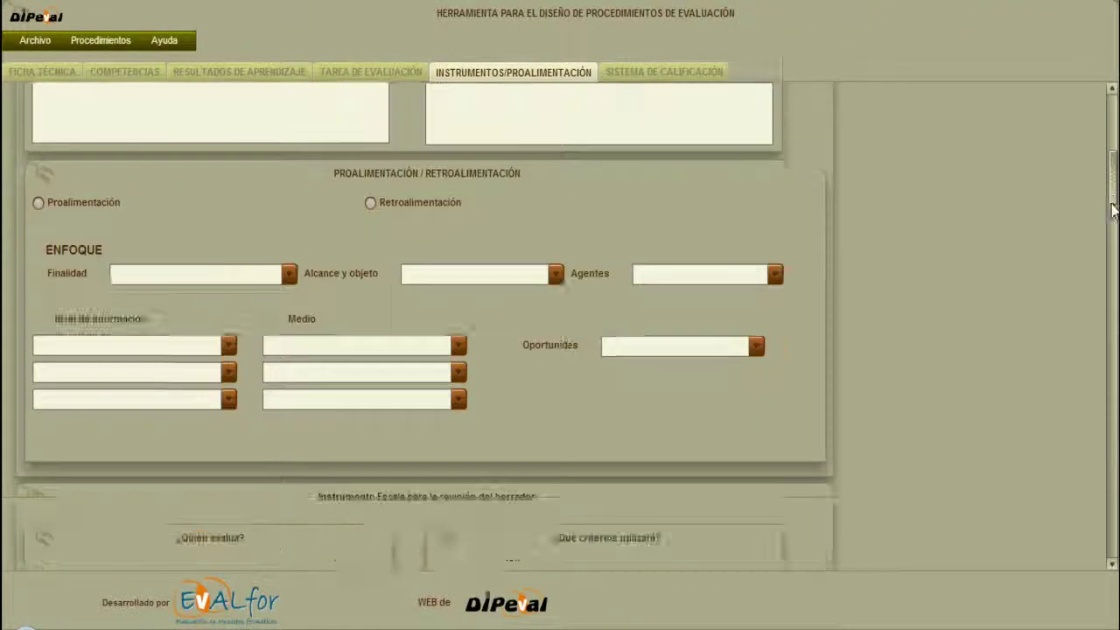
left_click_drag(1107, 403, 1094, 98)
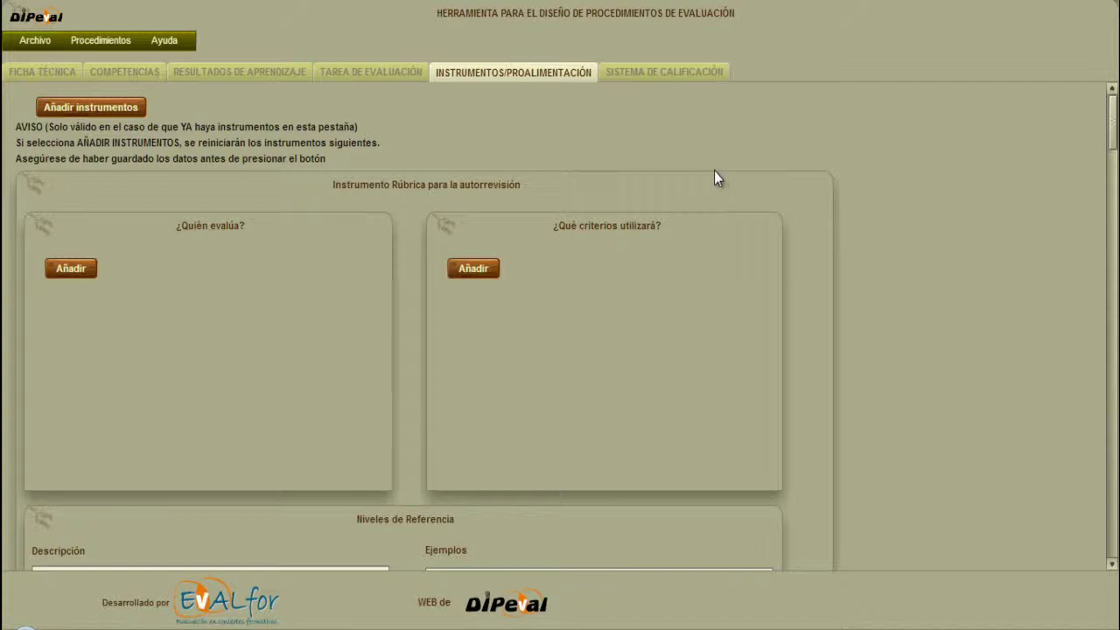
left_click(664, 73)
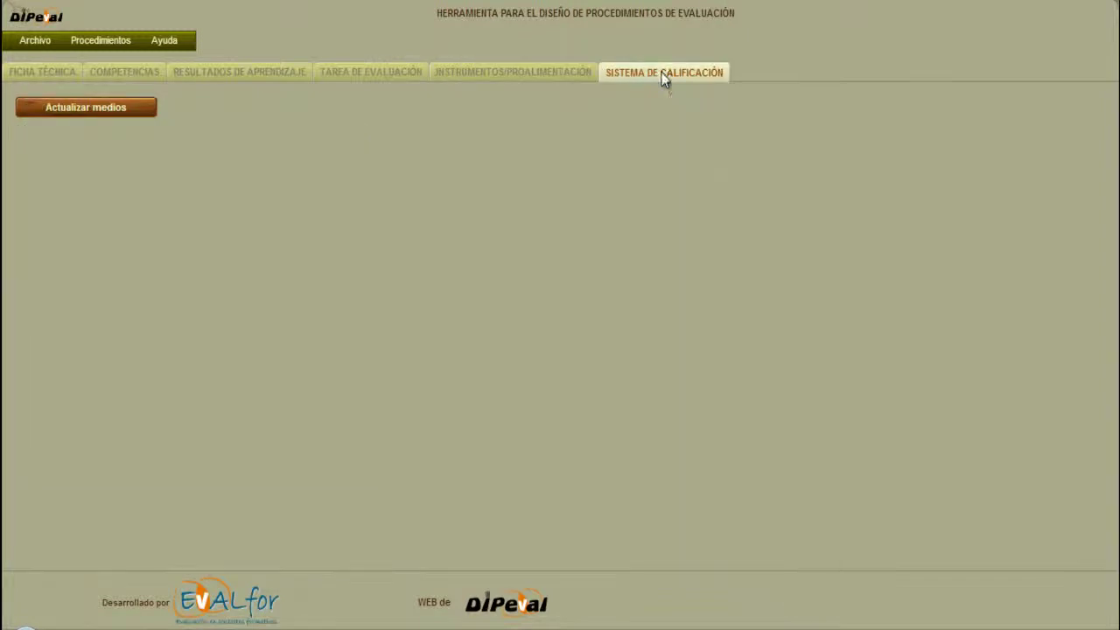
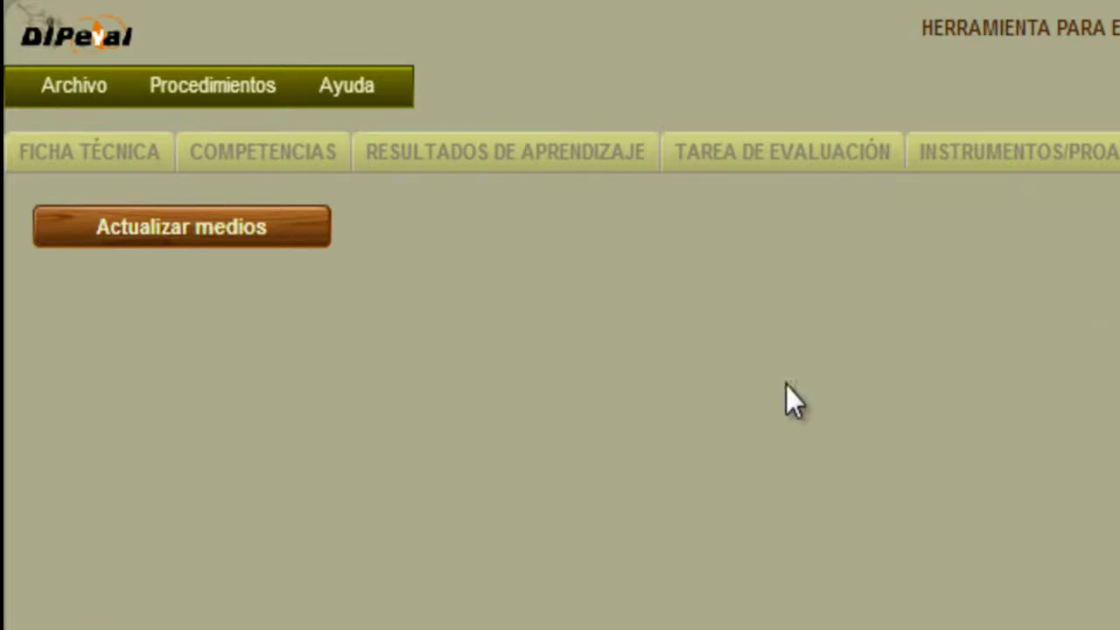
Load the procedure's evaluation media via Actualizar medios and review the Medio/Instrumento panels, all weighted 0.
left_click(243, 229)
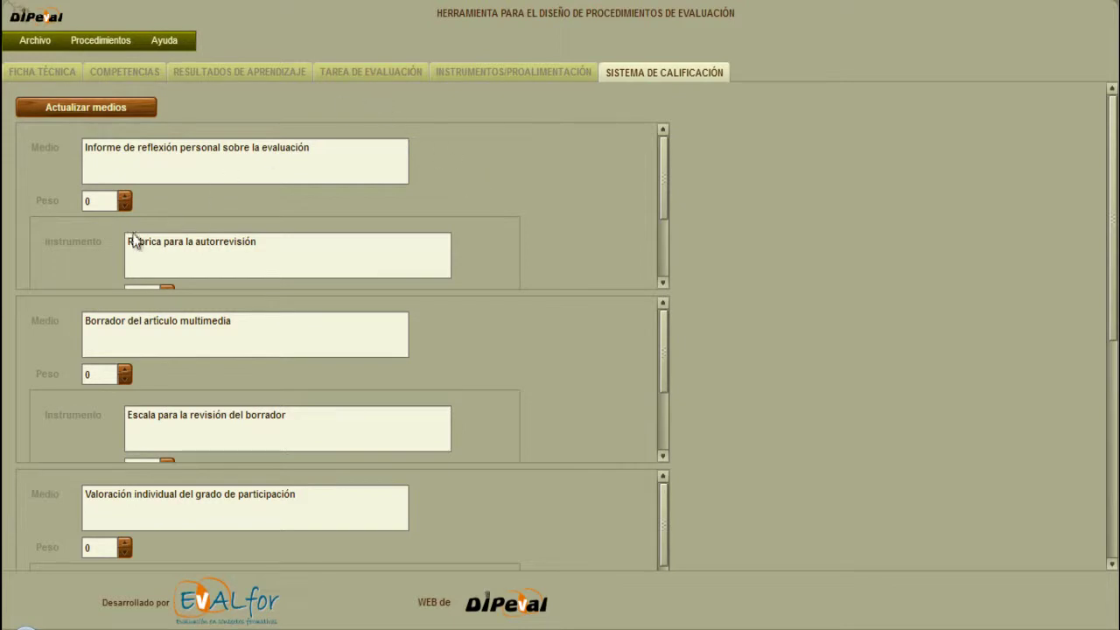
scroll(94, 239, "down", 1)
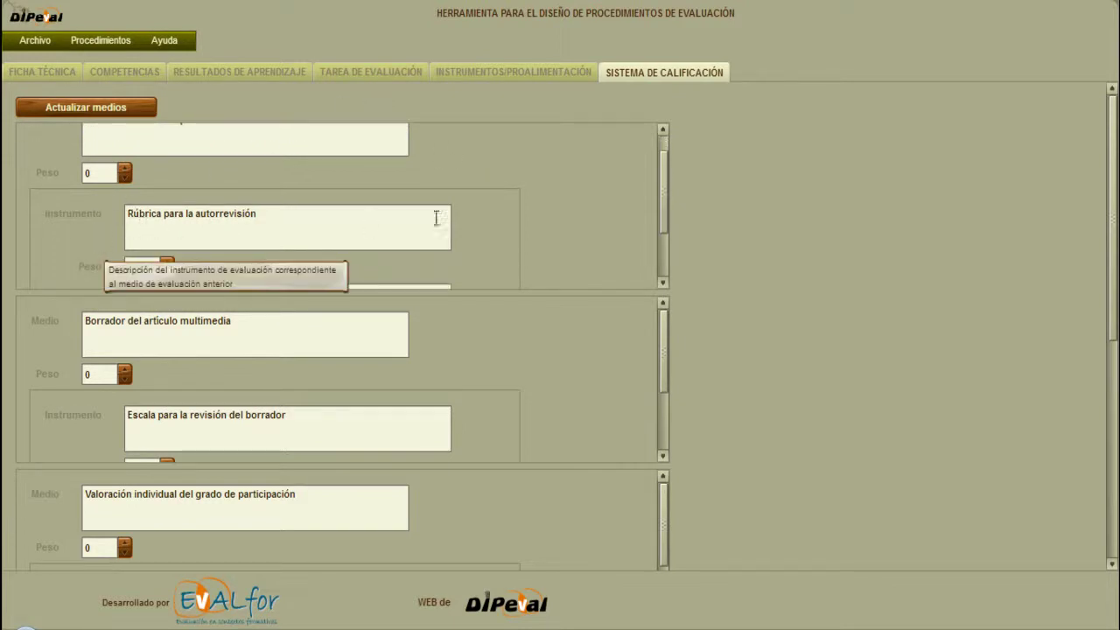
scroll(575, 254, "down", 1)
scroll(574, 251, "up", 2)
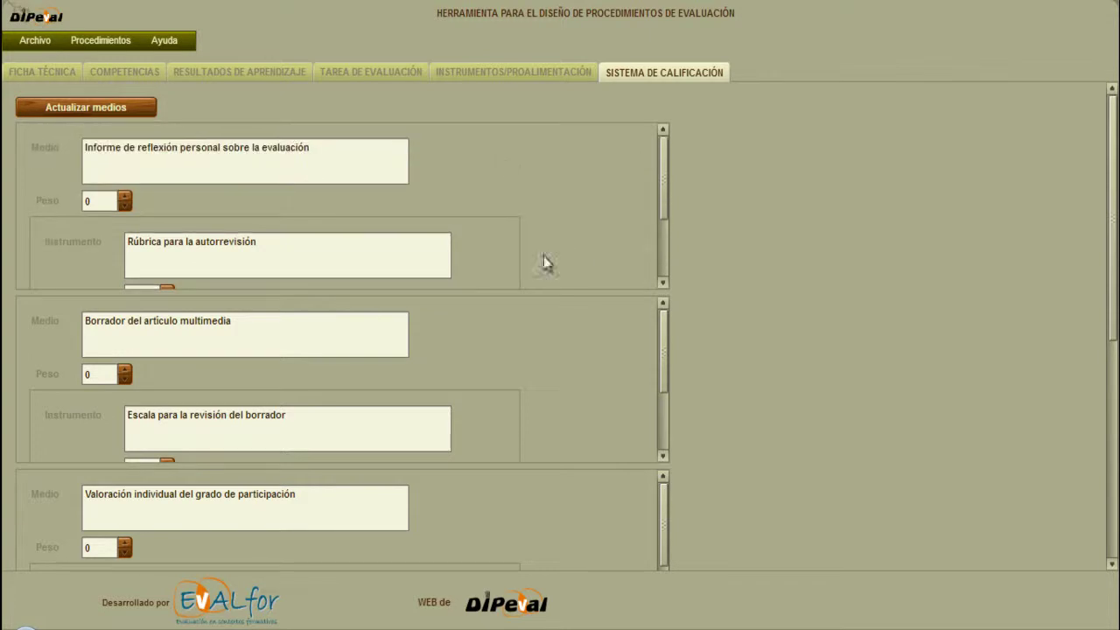
scroll(480, 330, "down", 1)
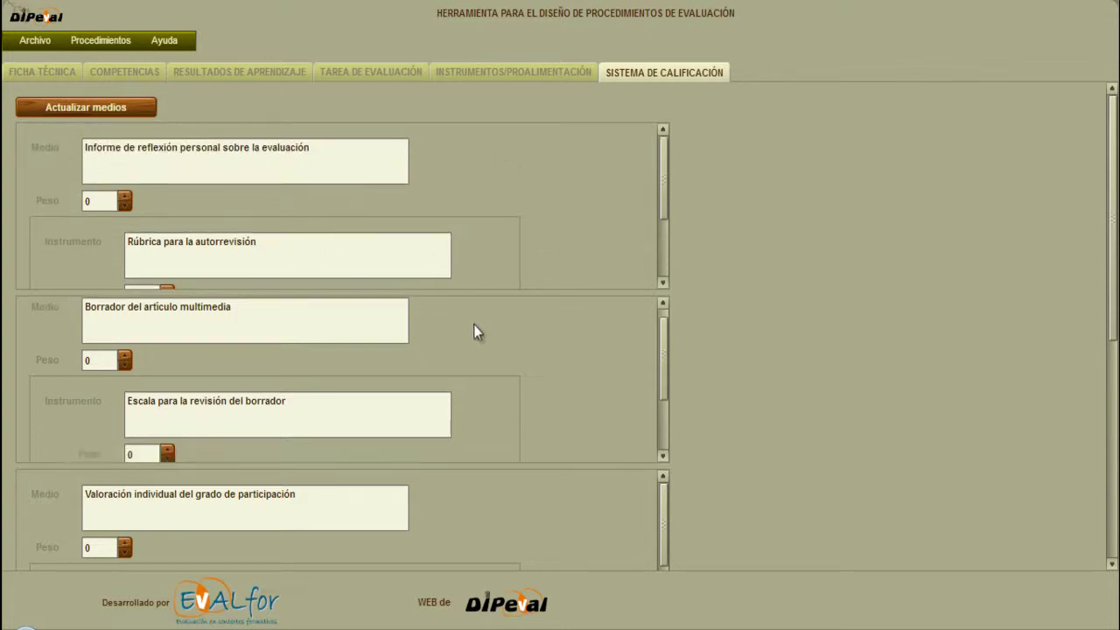
scroll(502, 465, "down", 2)
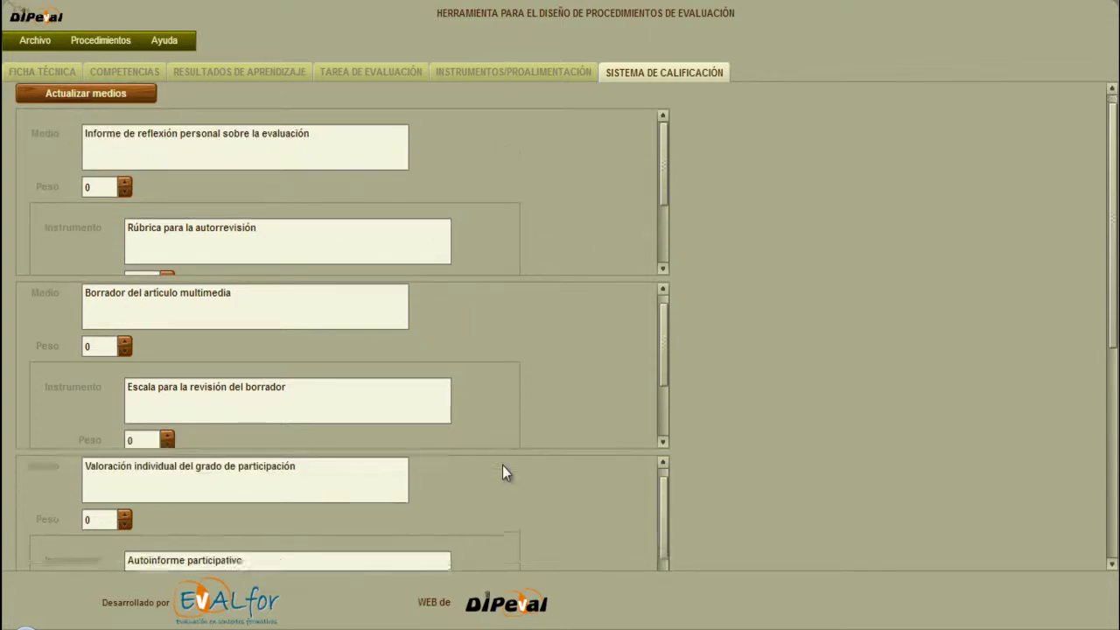
scroll(502, 466, "up", 1)
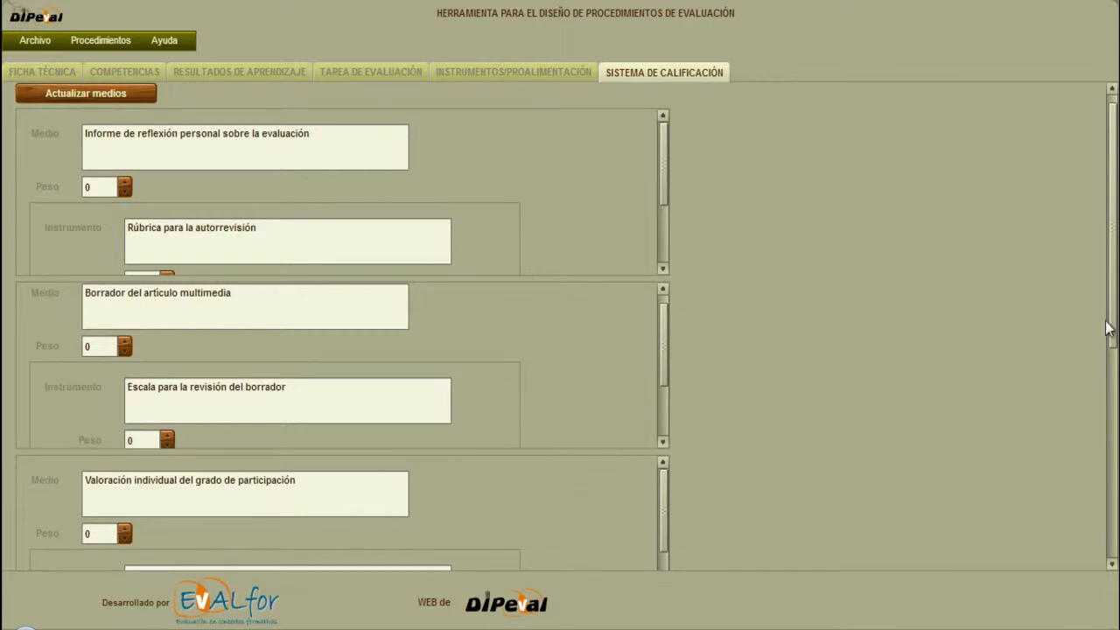
left_click_drag(1113, 300, 1113, 523)
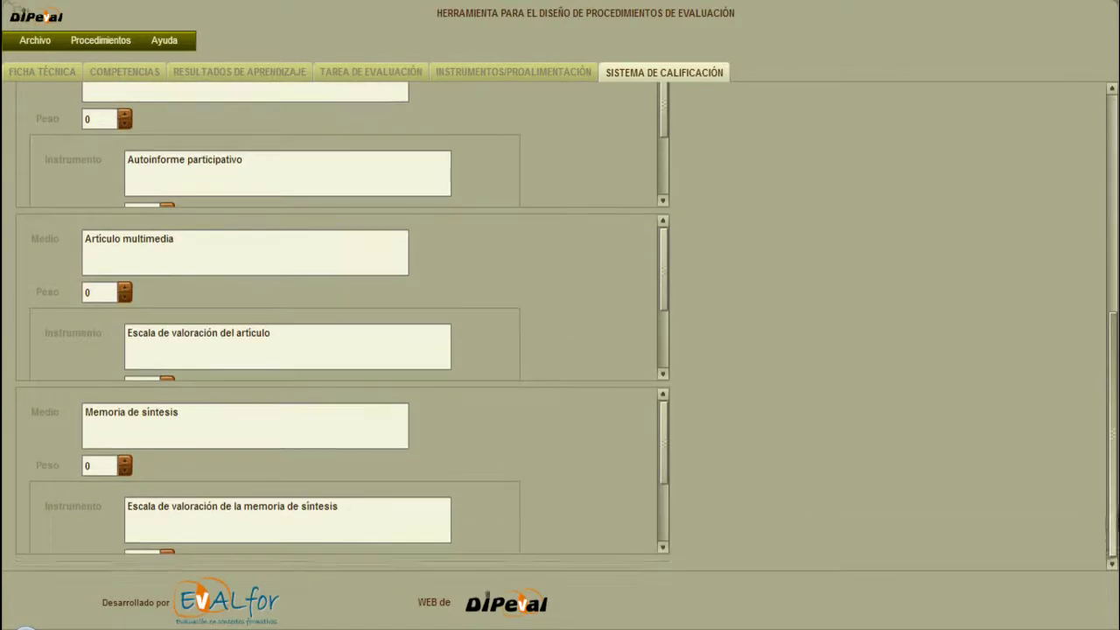
left_click_drag(1104, 460, 1101, 164)
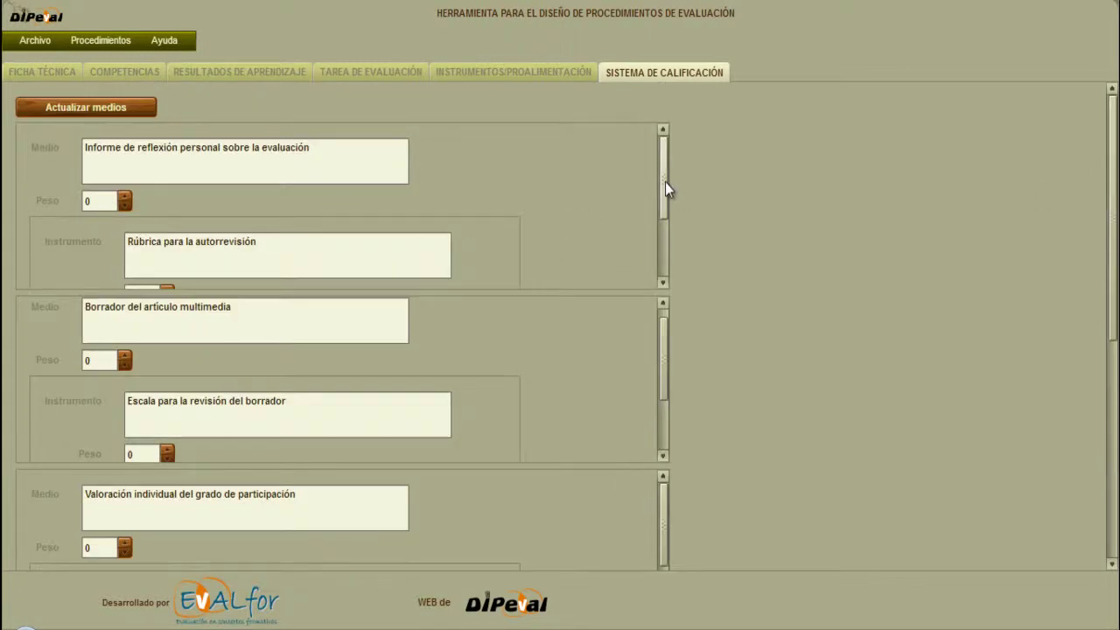
left_click_drag(665, 182, 725, 242)
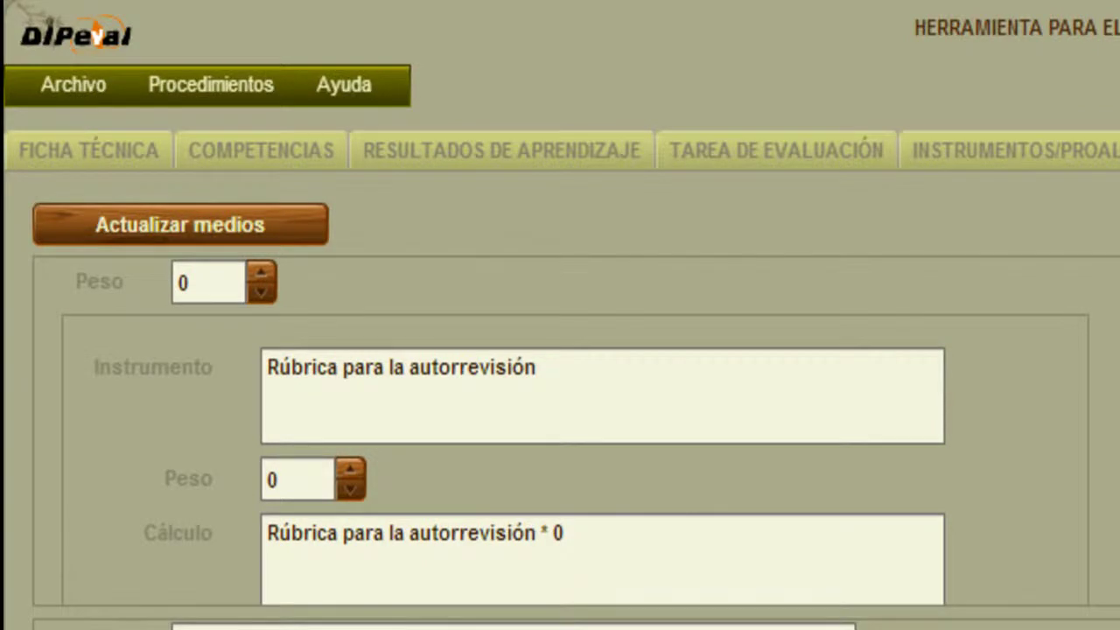
Give Borrador del artículo multimedia and its review scale weight 20, so the calculation shows * 0.2.
scroll(575, 429, "down", 1)
scroll(576, 428, "up", 2)
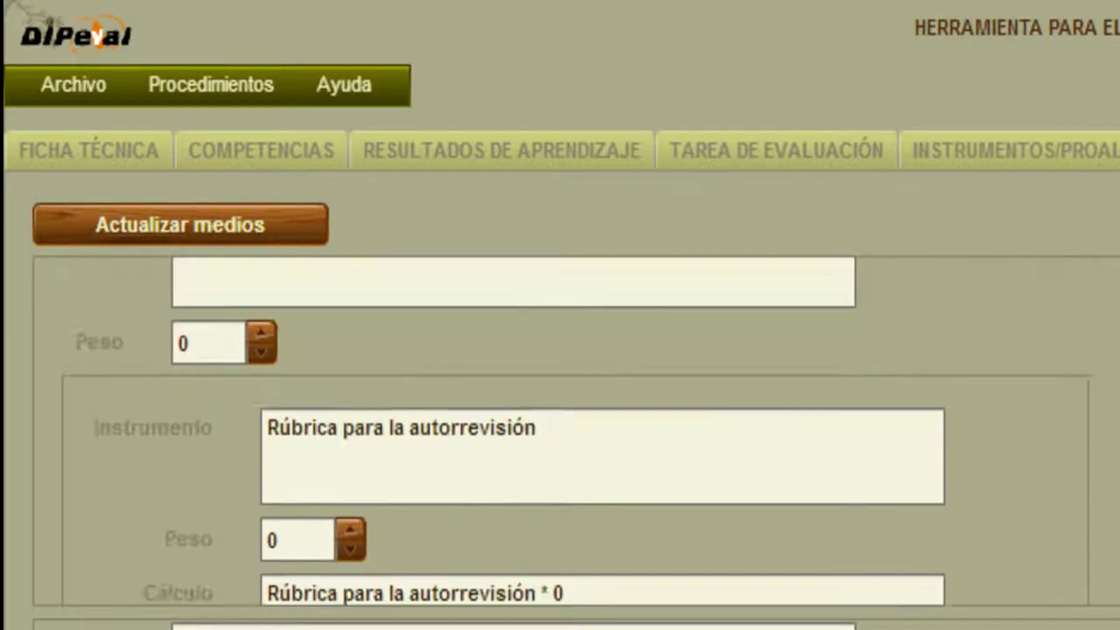
scroll(560, 428, "up", 1)
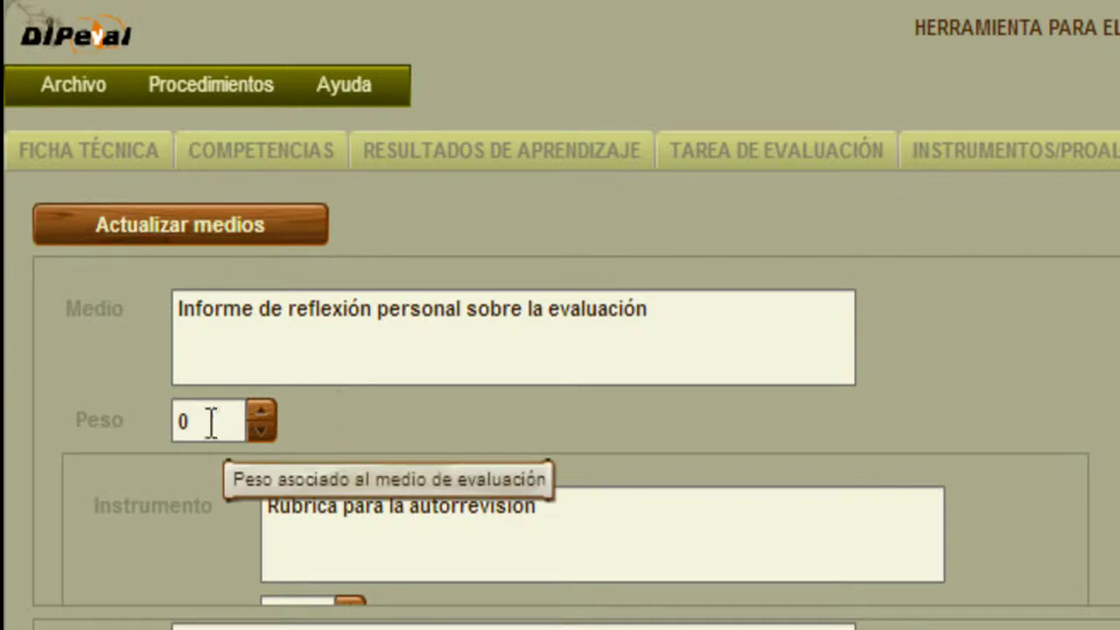
scroll(575, 442, "down", 3)
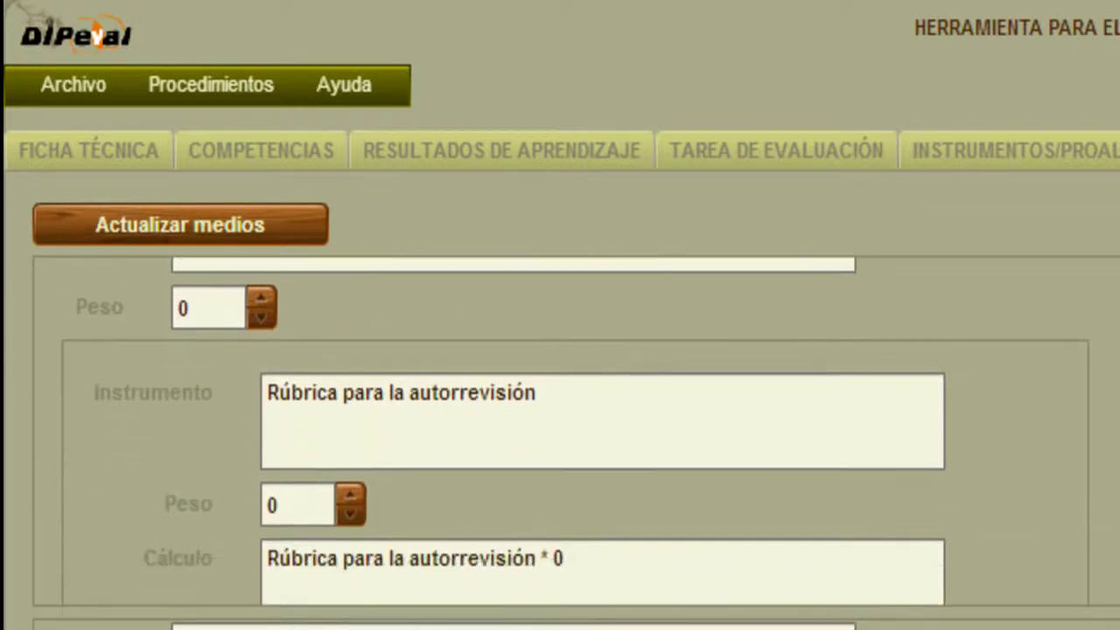
scroll(576, 429, "down", 4)
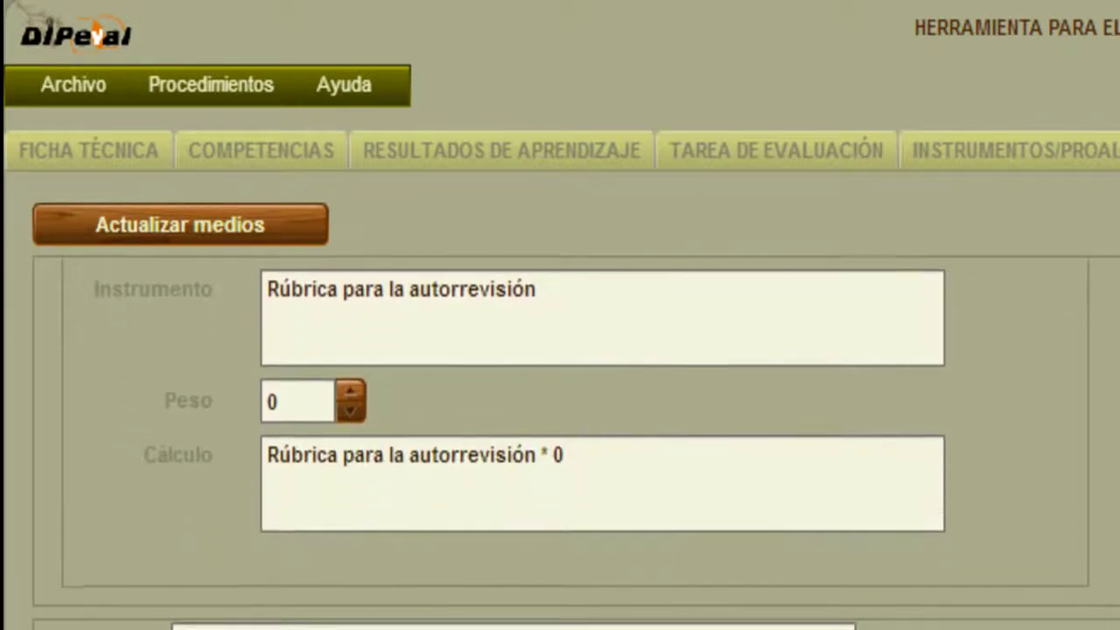
scroll(576, 429, "down", 4)
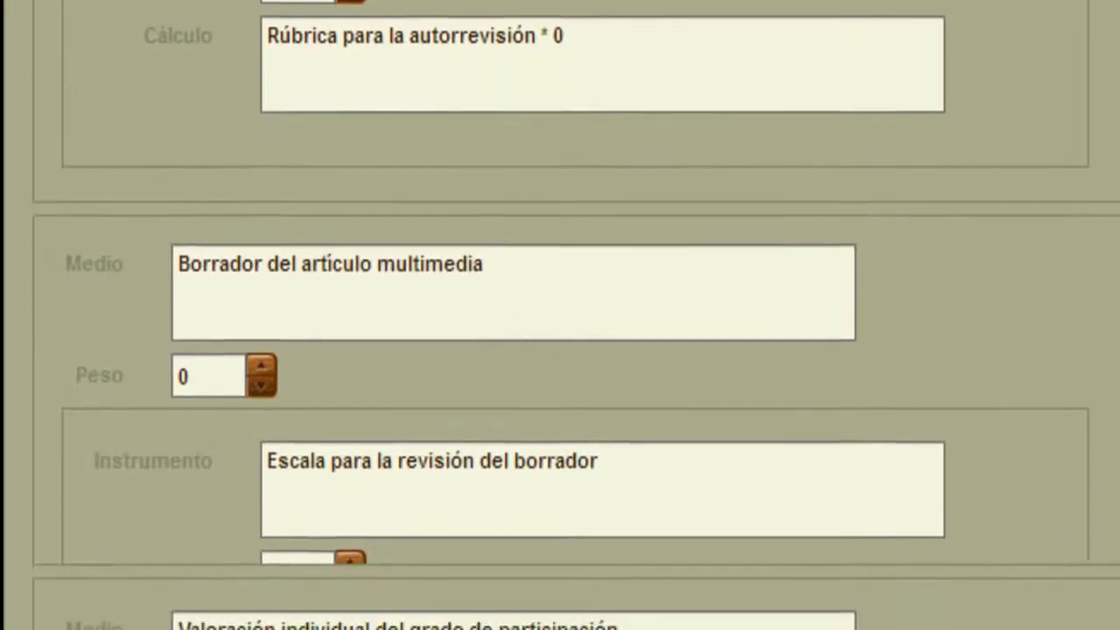
double_click(183, 318)
type("20")
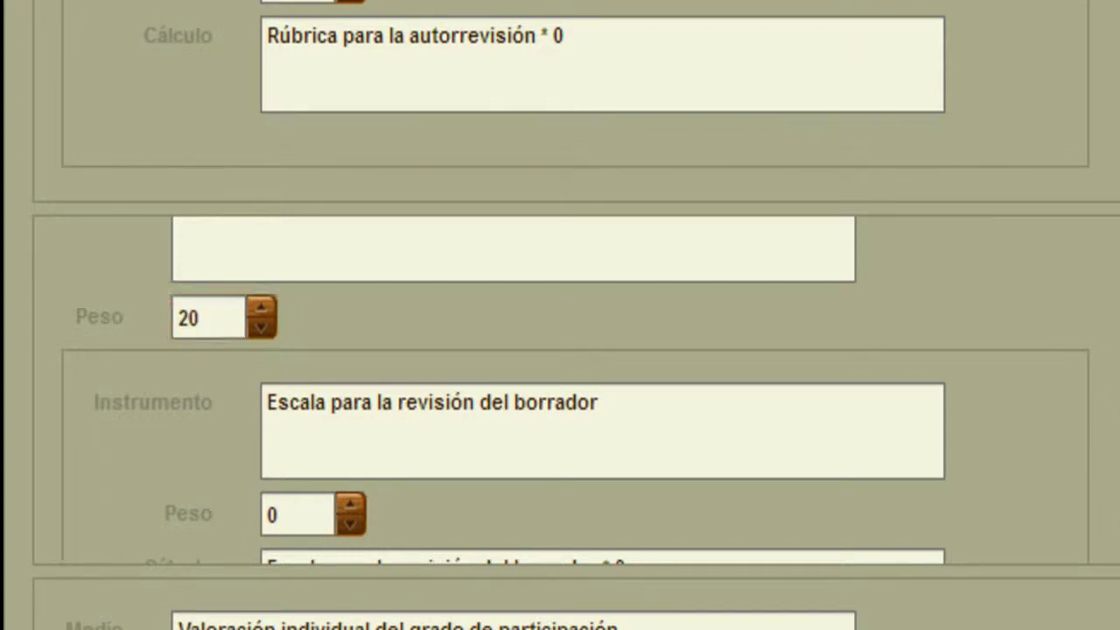
scroll(307, 346, "down", 3)
double_click(269, 344)
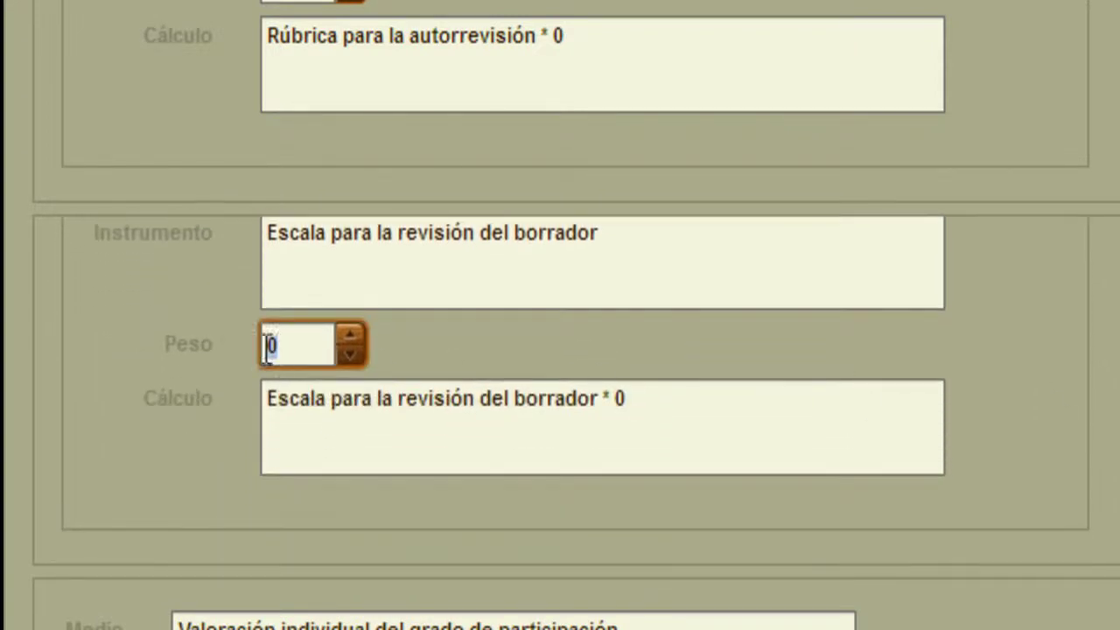
type("20")
left_click(759, 391)
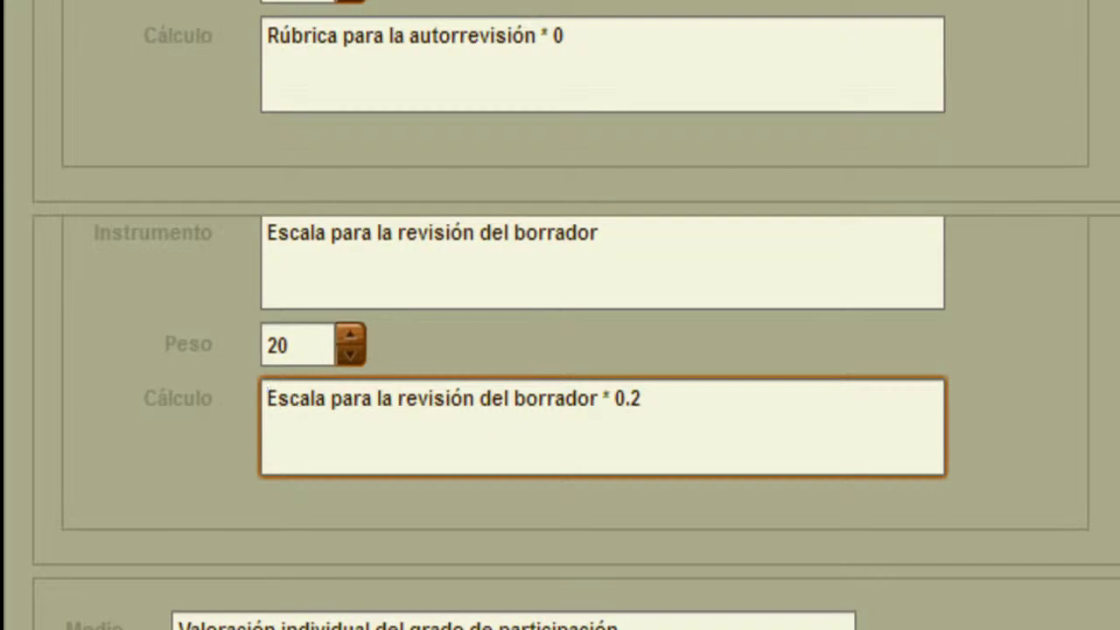
Weight the participation medium and its Autoinforme participativo instrument at 20 each.
scroll(560, 315, "down", 4)
scroll(560, 315, "down", 3)
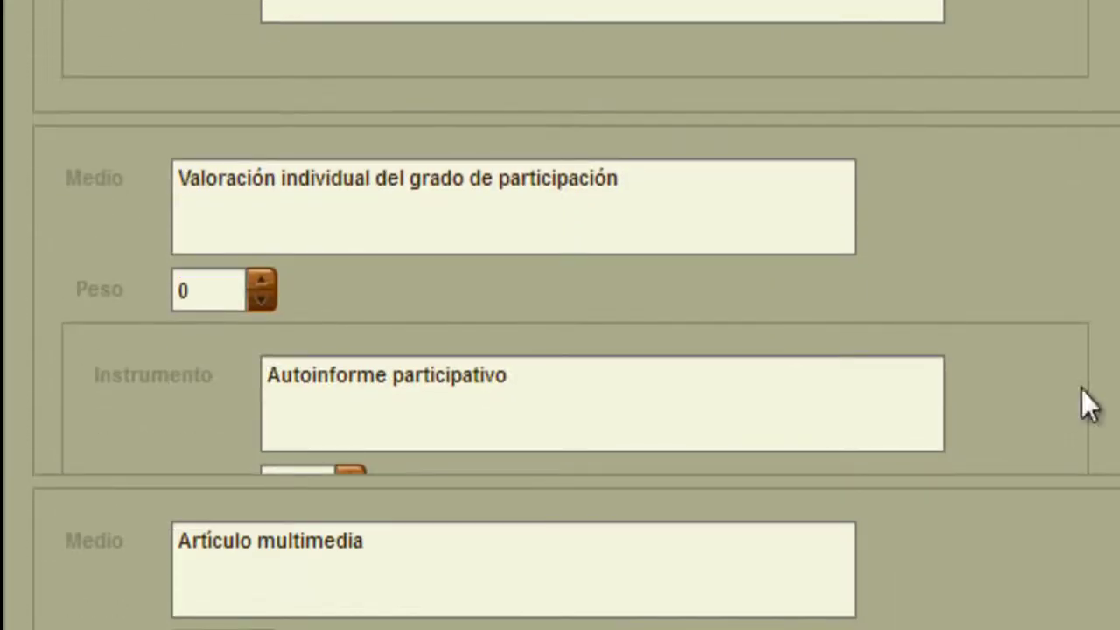
double_click(213, 289)
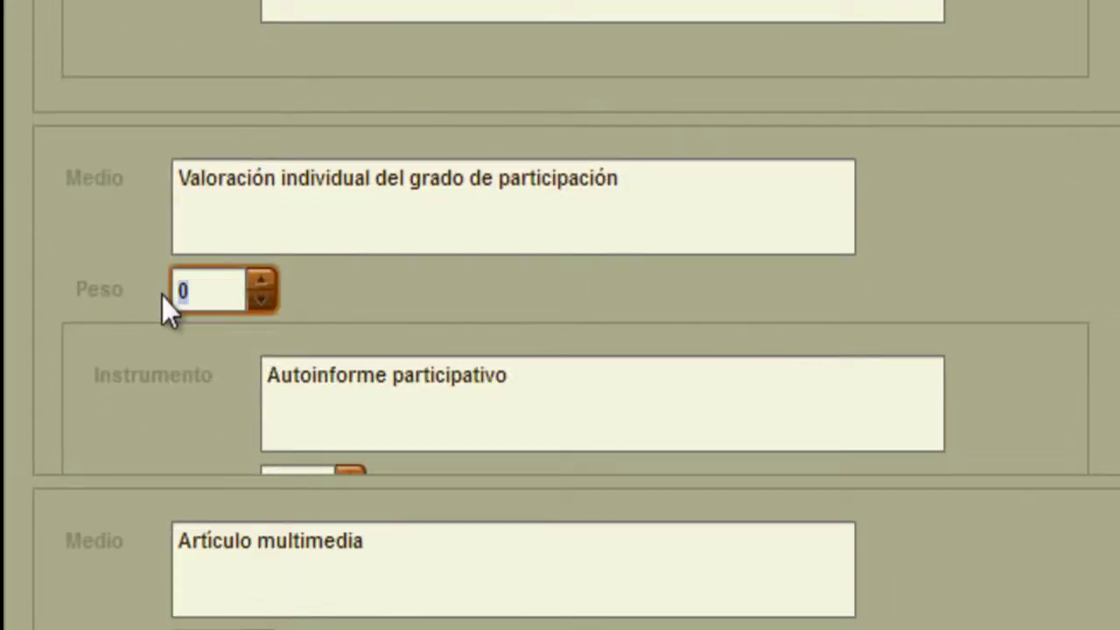
type("20")
left_click(657, 294)
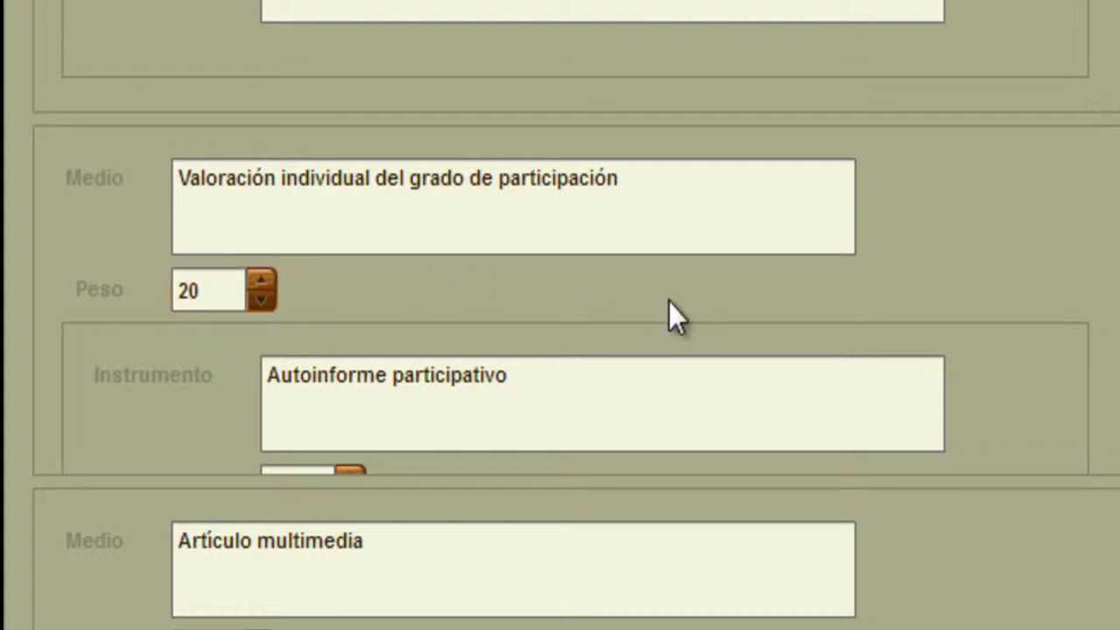
scroll(238, 280, "down", 3)
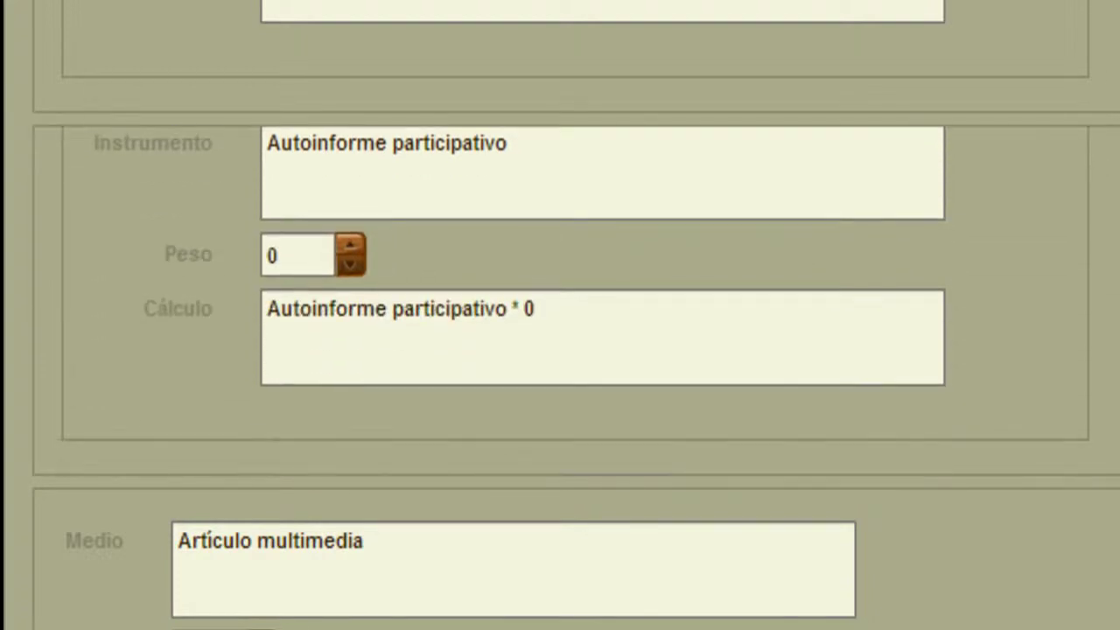
double_click(272, 256)
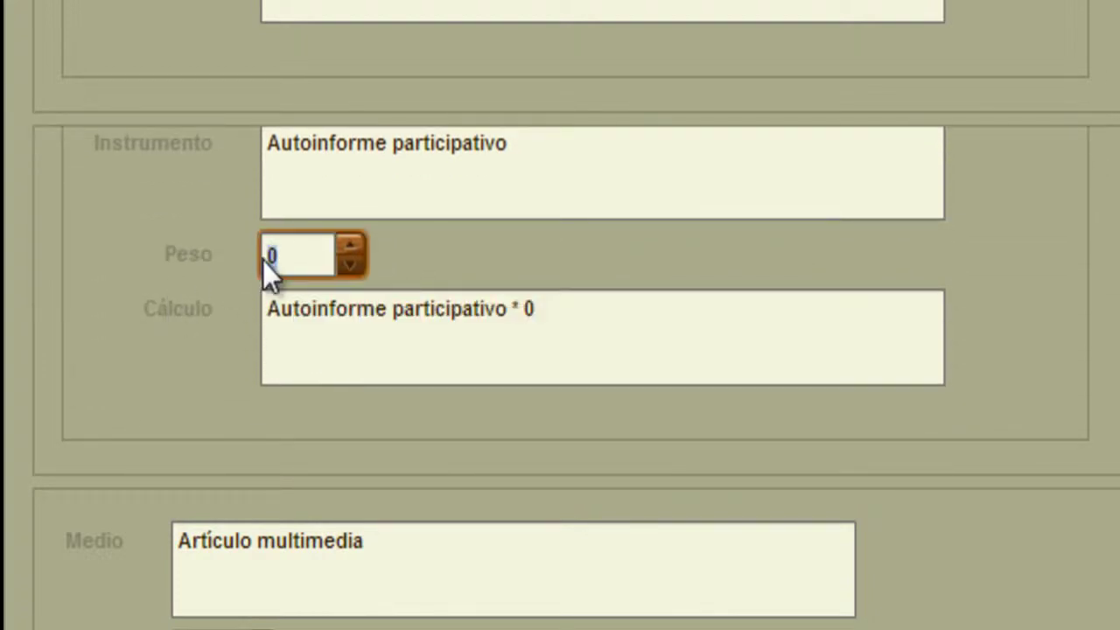
type("20")
key("Tab")
Weight the Artículo multimedia medium and its rating scale instrument at 20 each.
scroll(502, 310, "down", 1)
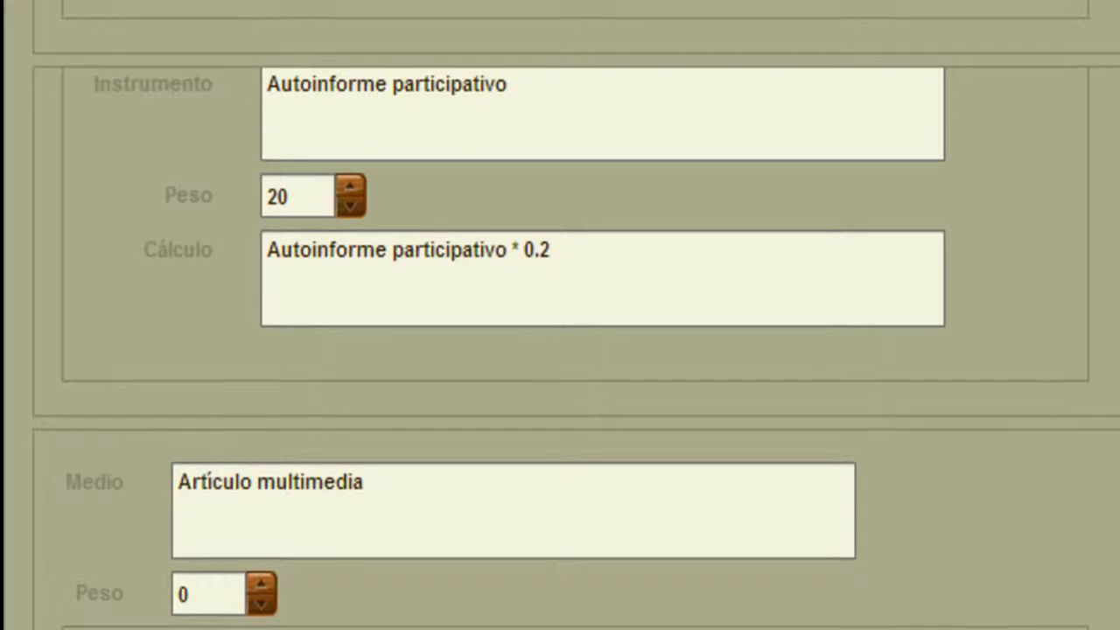
scroll(560, 315, "down", 3)
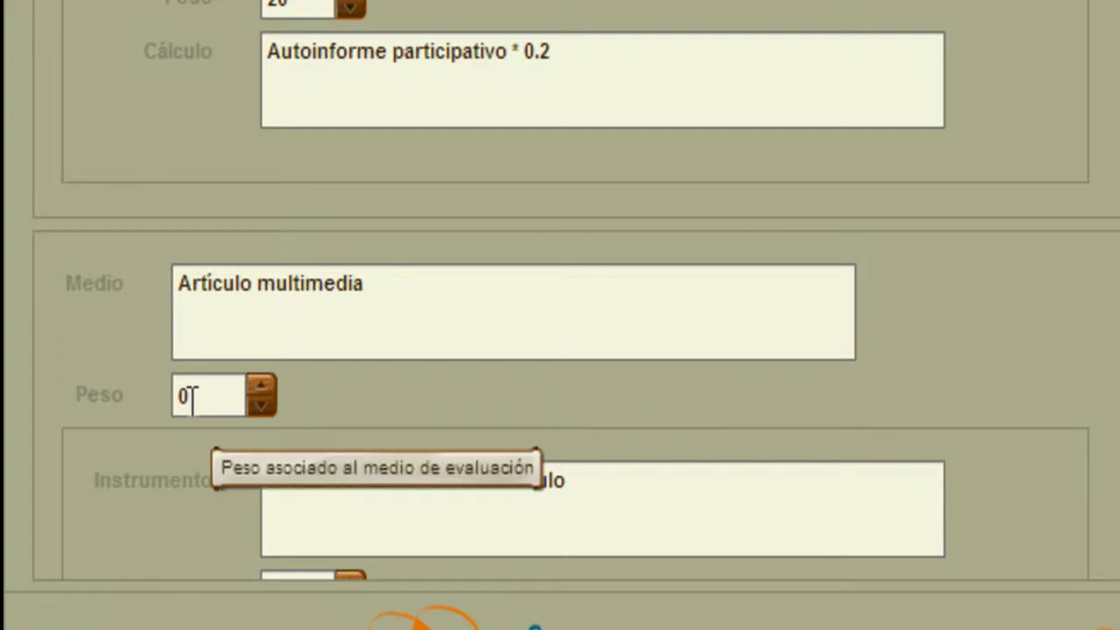
double_click(175, 401)
type("20")
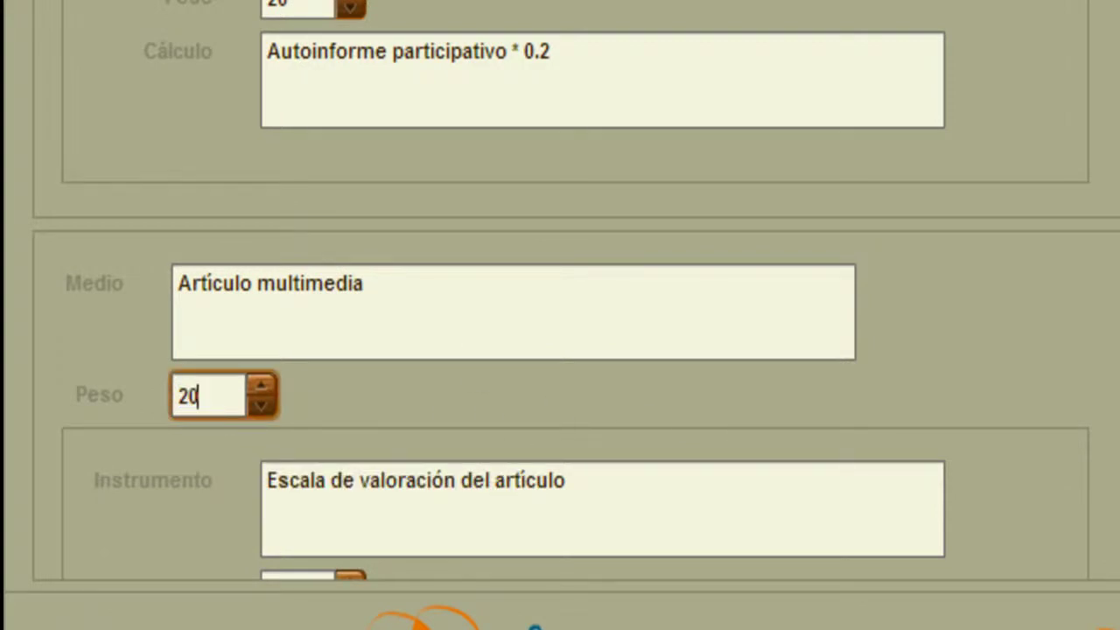
scroll(576, 414, "down", 3)
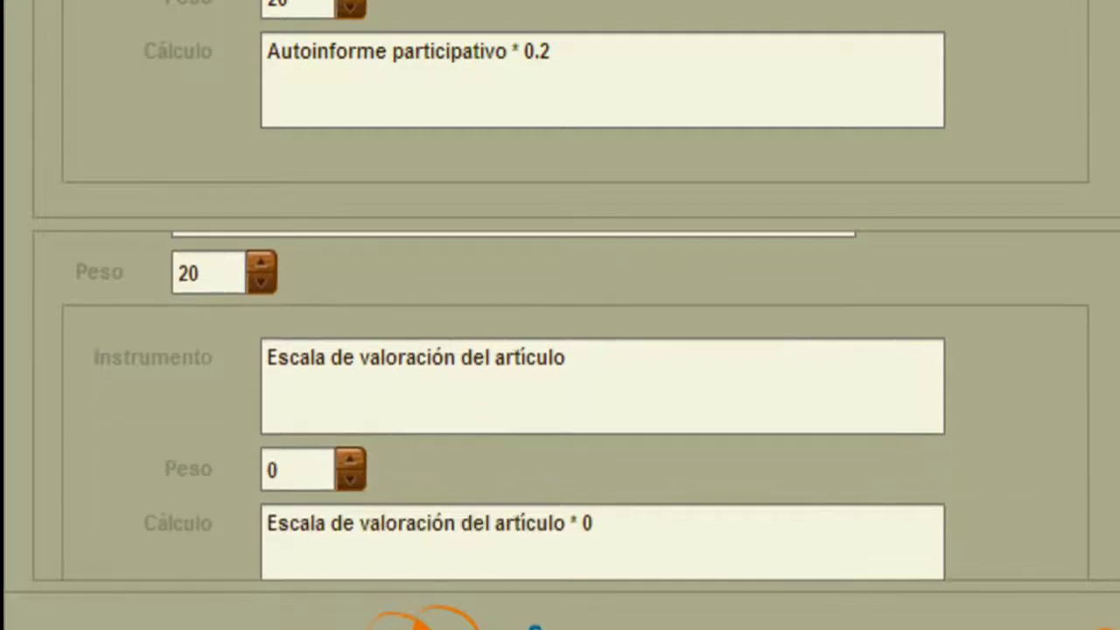
scroll(576, 406, "down", 3)
left_click(285, 362)
key("BackSpace")
type("20")
left_click(1022, 320)
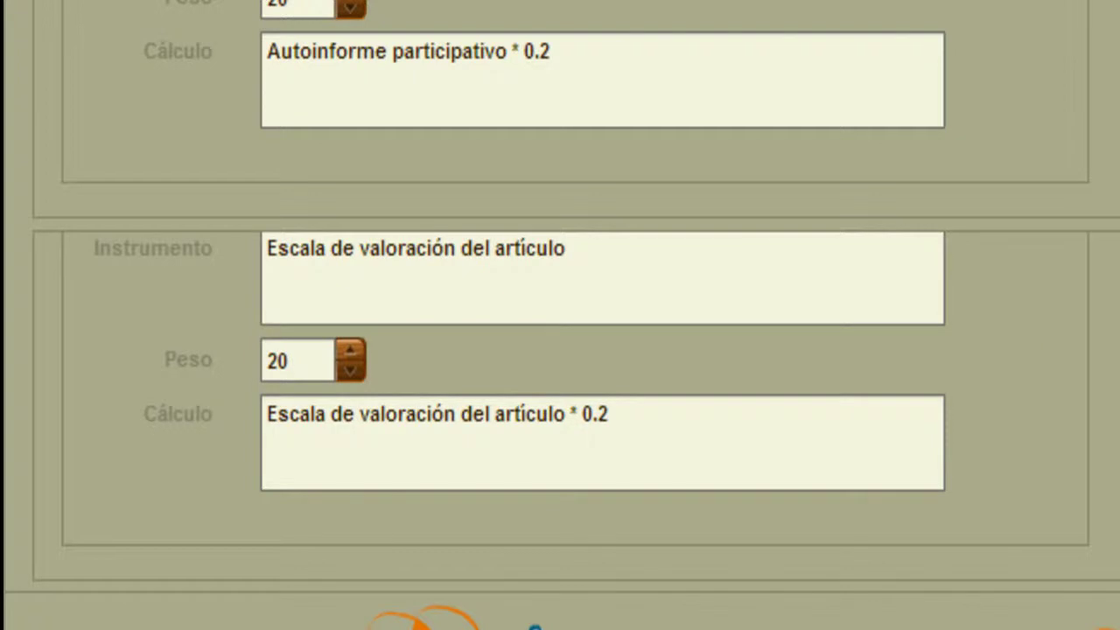
Weight Memoria de síntesis and its rating scale at 40, giving calculation * 0.4.
scroll(673, 467, "down", 10)
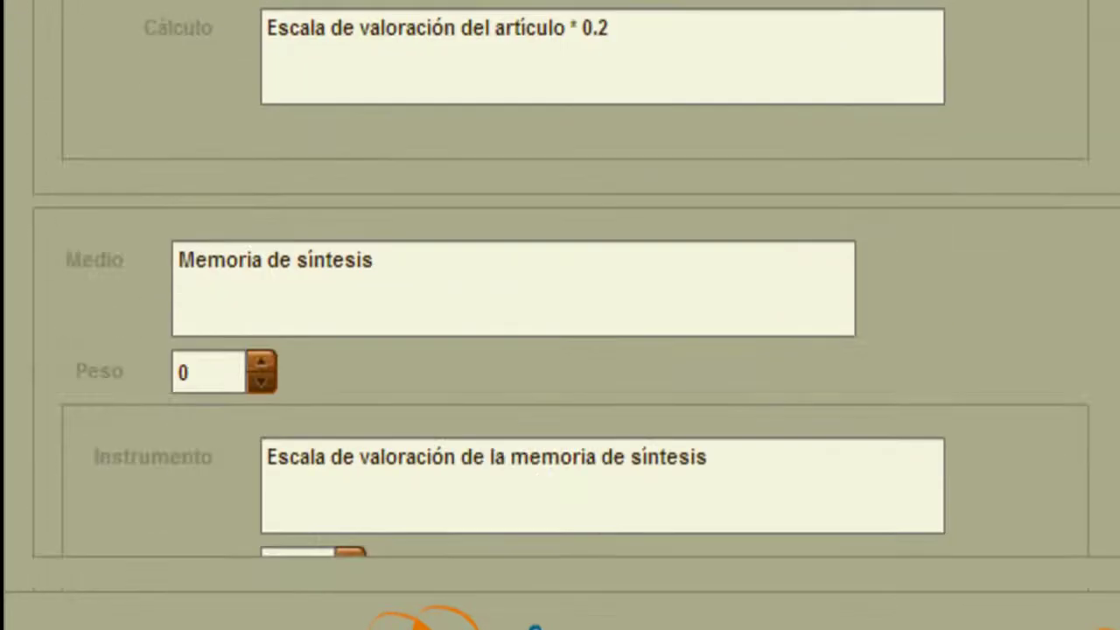
left_click_drag(210, 378, 154, 380)
type("40")
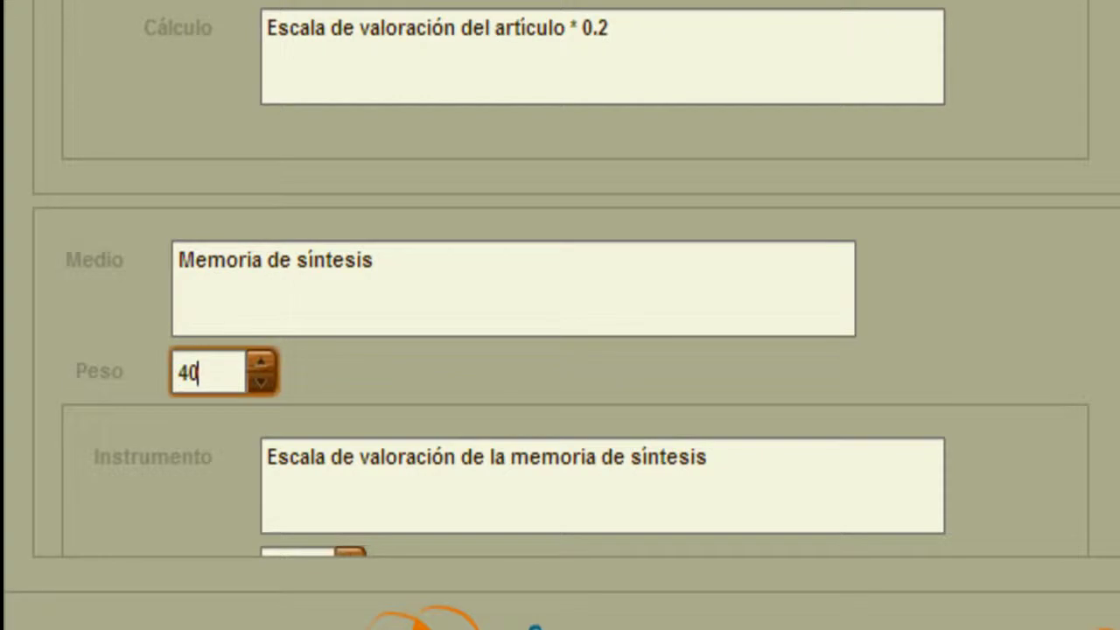
scroll(368, 332, "down", 6)
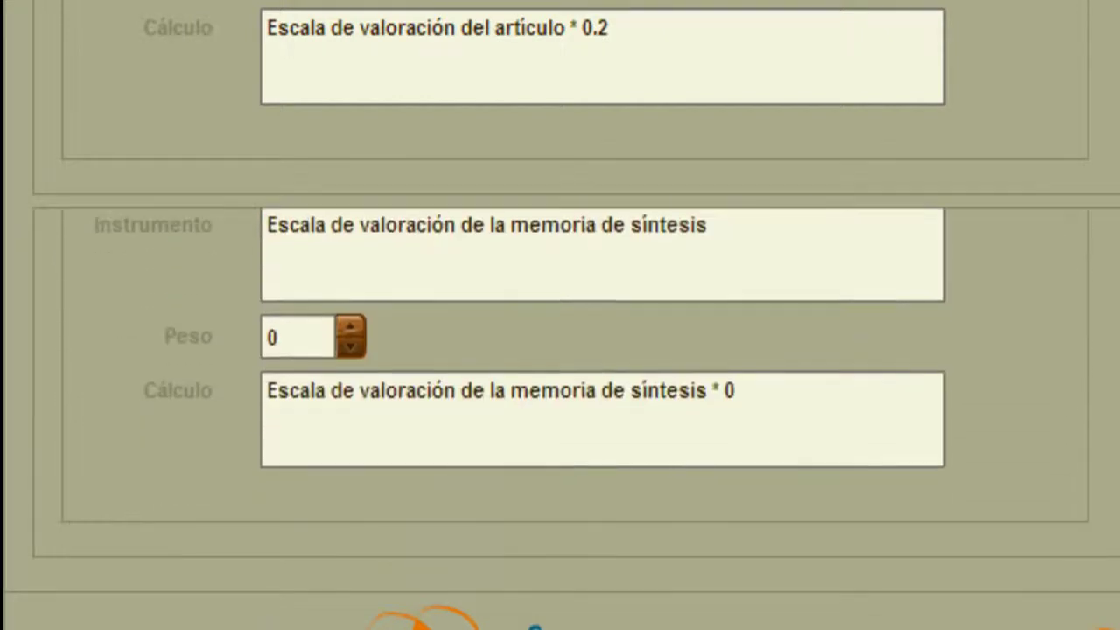
left_click_drag(307, 326, 230, 322)
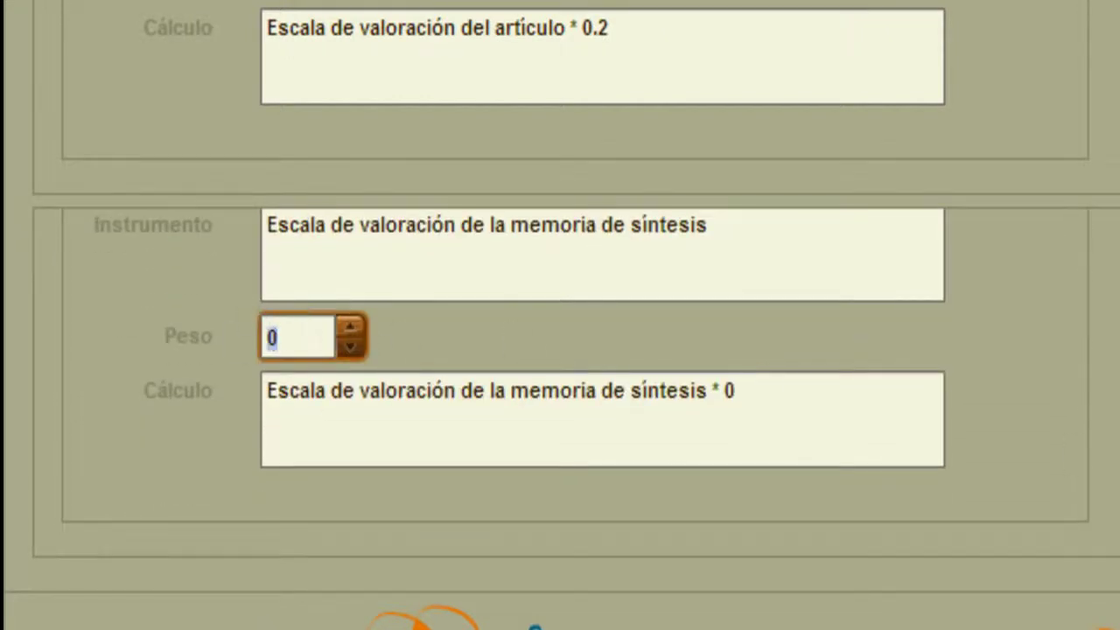
type("40")
key("Tab")
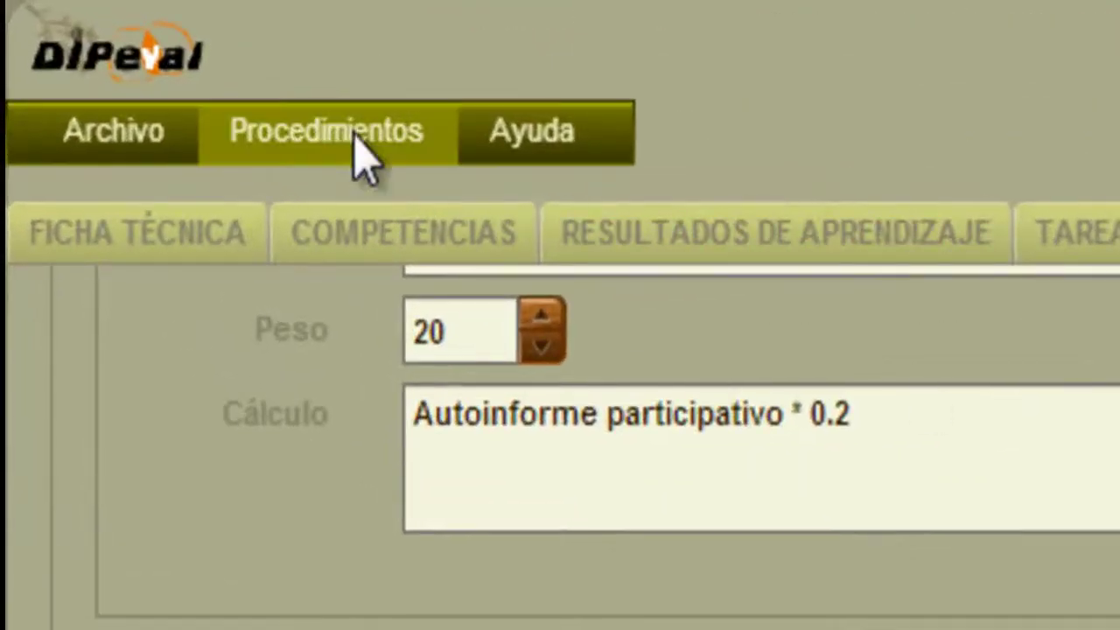
Export the weighted procedure to the file procedimiento_UFI.dpv.
left_click(349, 153)
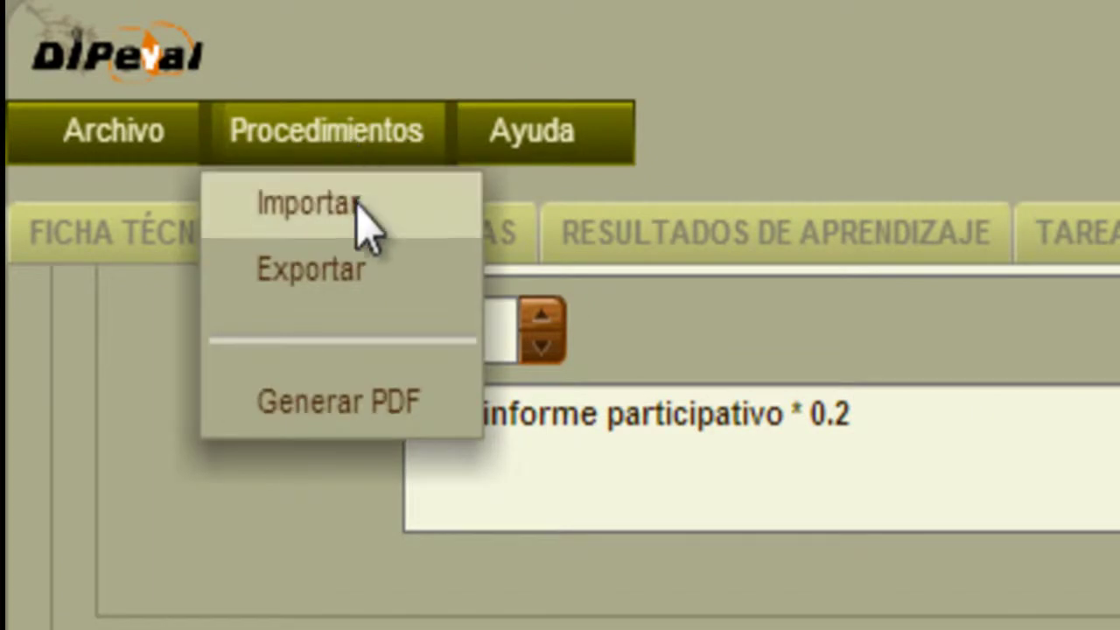
left_click(380, 302)
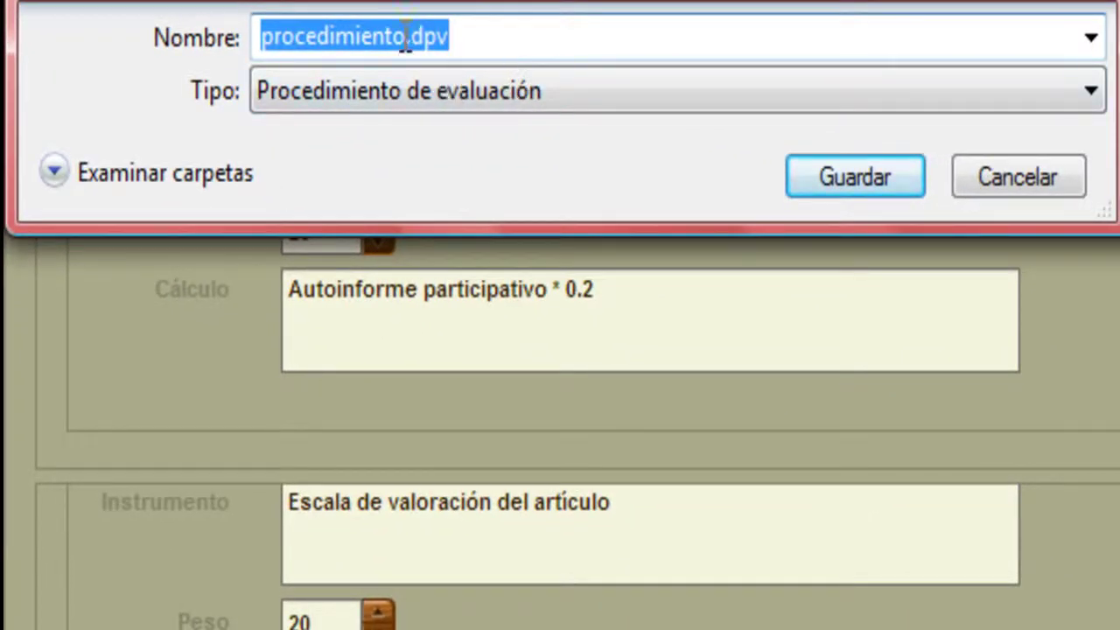
left_click(405, 39)
type("_UF1")
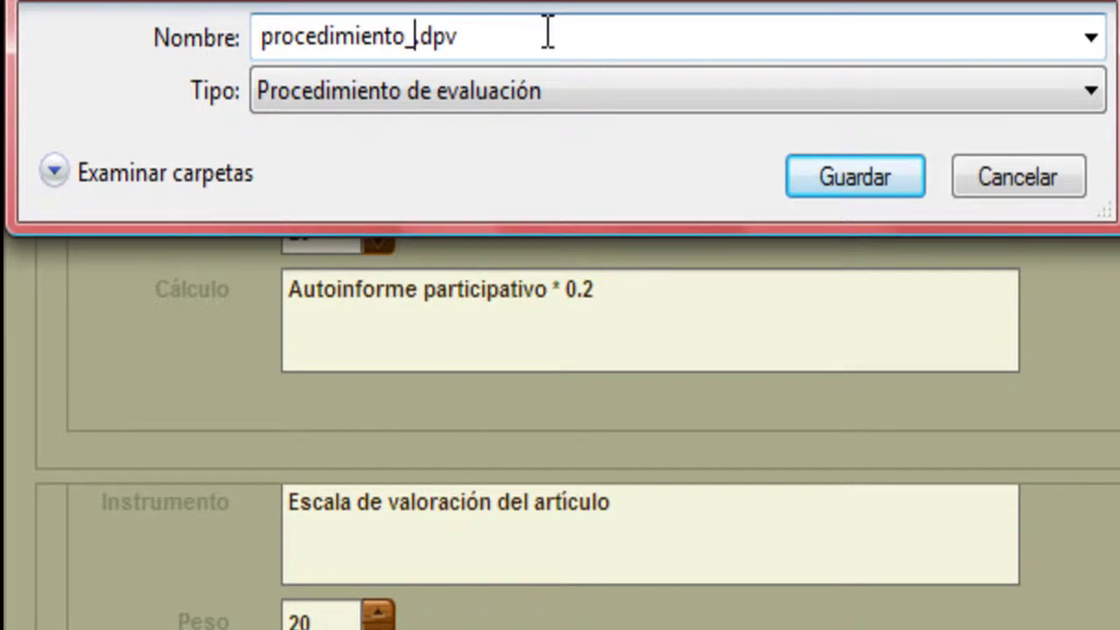
key("BackSpace")
type("I")
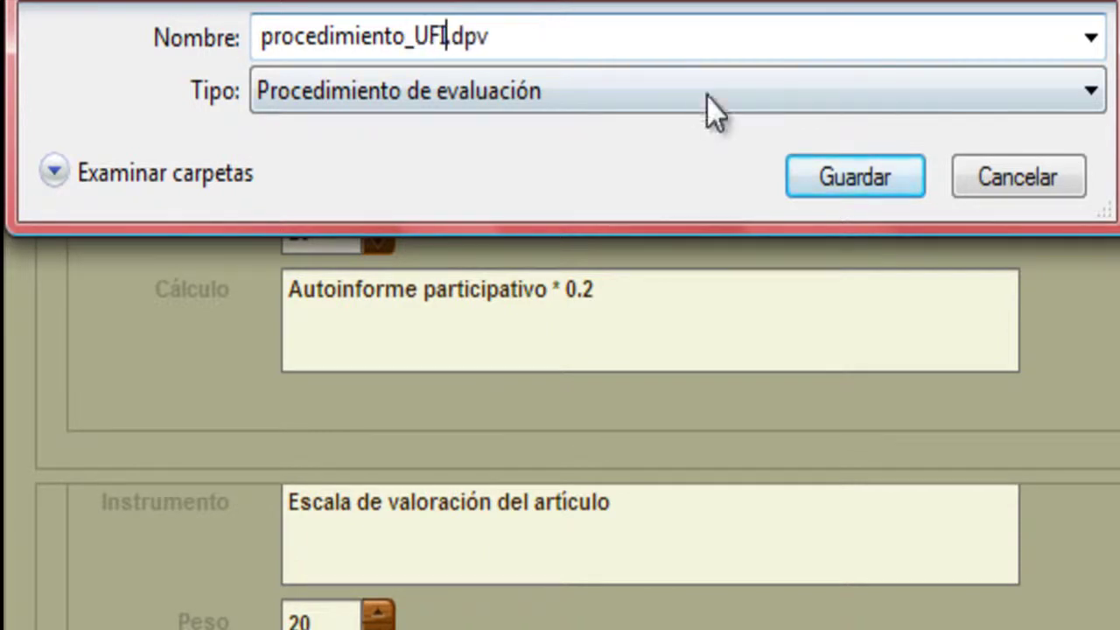
left_click(885, 203)
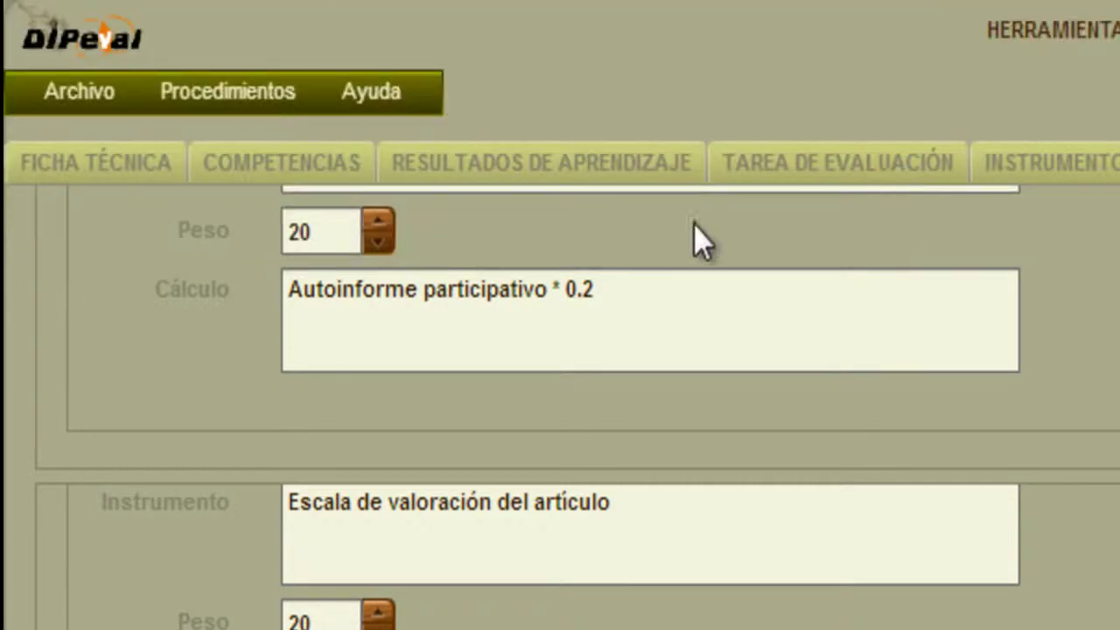
Create a new empty procedure, declining to save the current one.
left_click(83, 96)
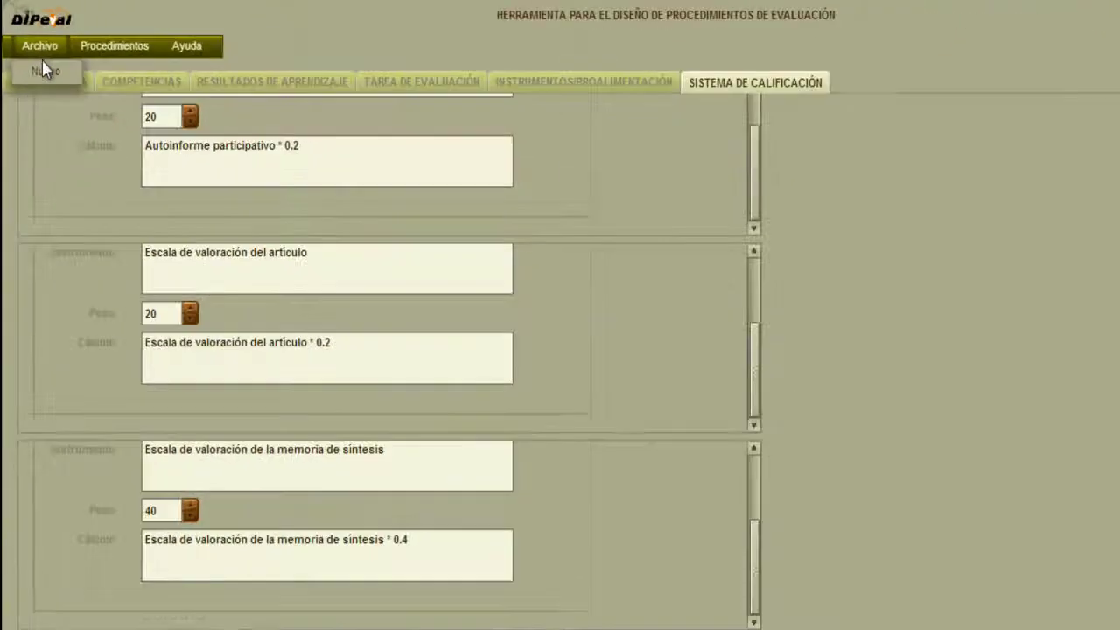
left_click(39, 62)
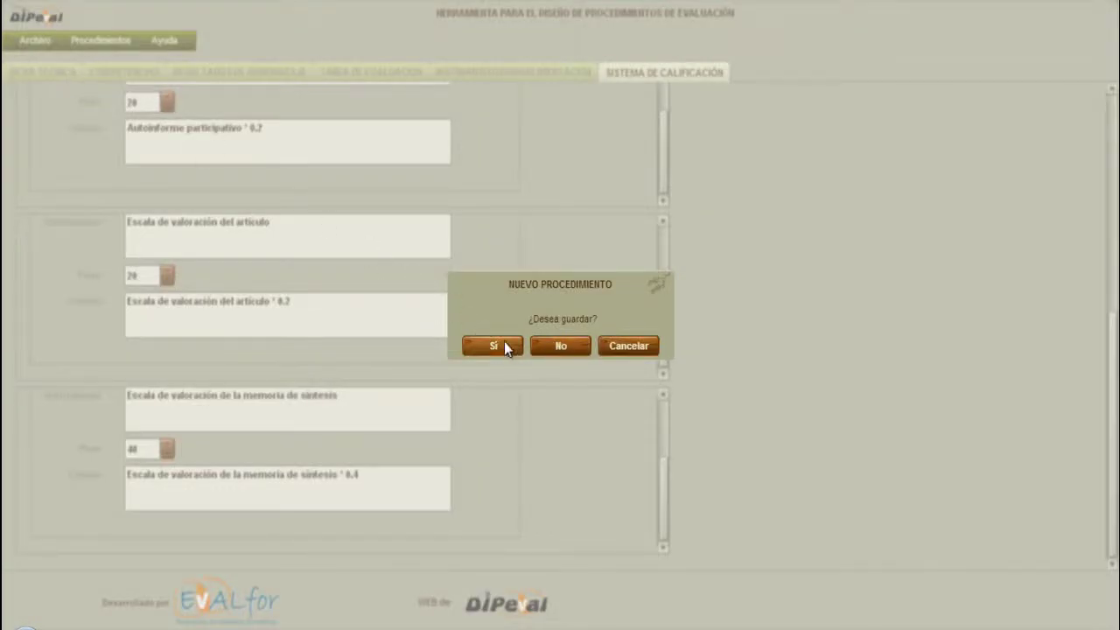
left_click(558, 346)
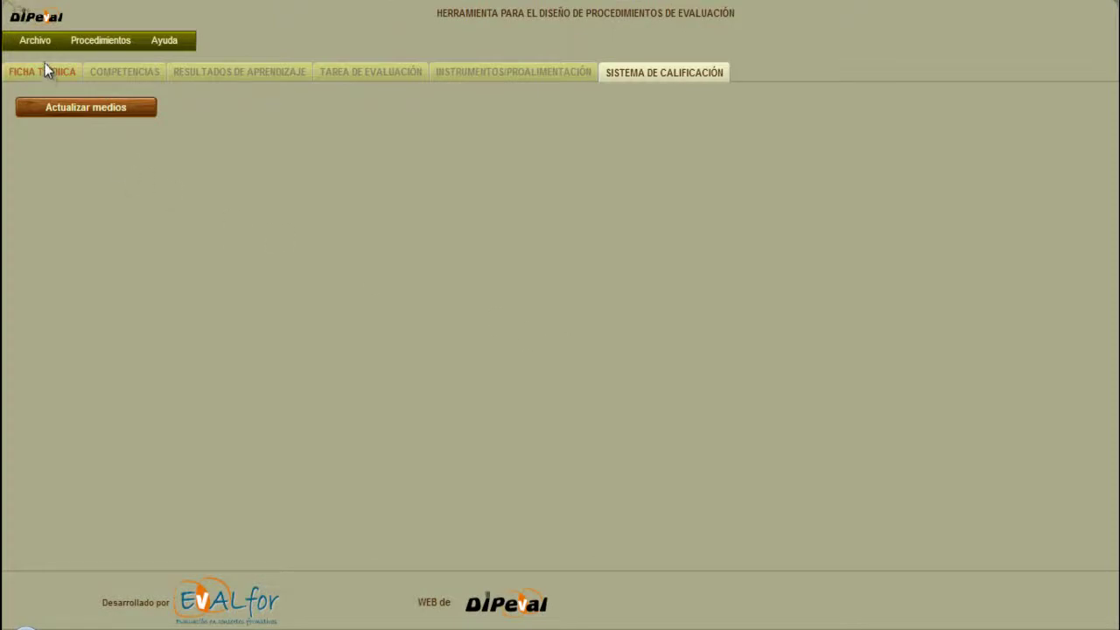
Import the saved procedimiento_UFI.dpv procedure file.
left_click(93, 42)
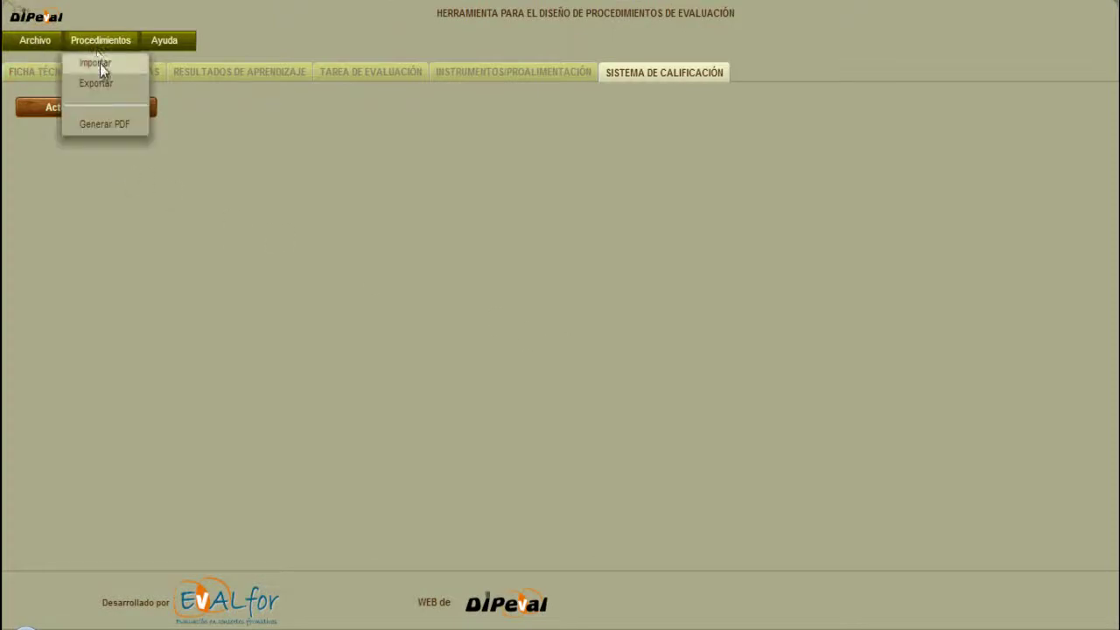
left_click(100, 64)
left_click(535, 347)
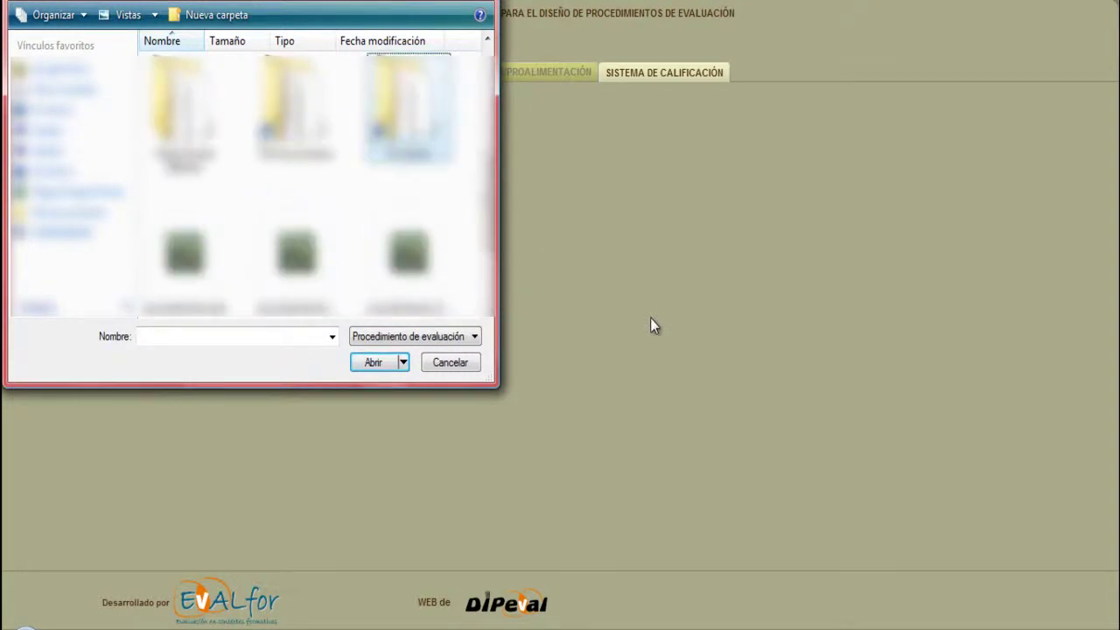
left_click(409, 258)
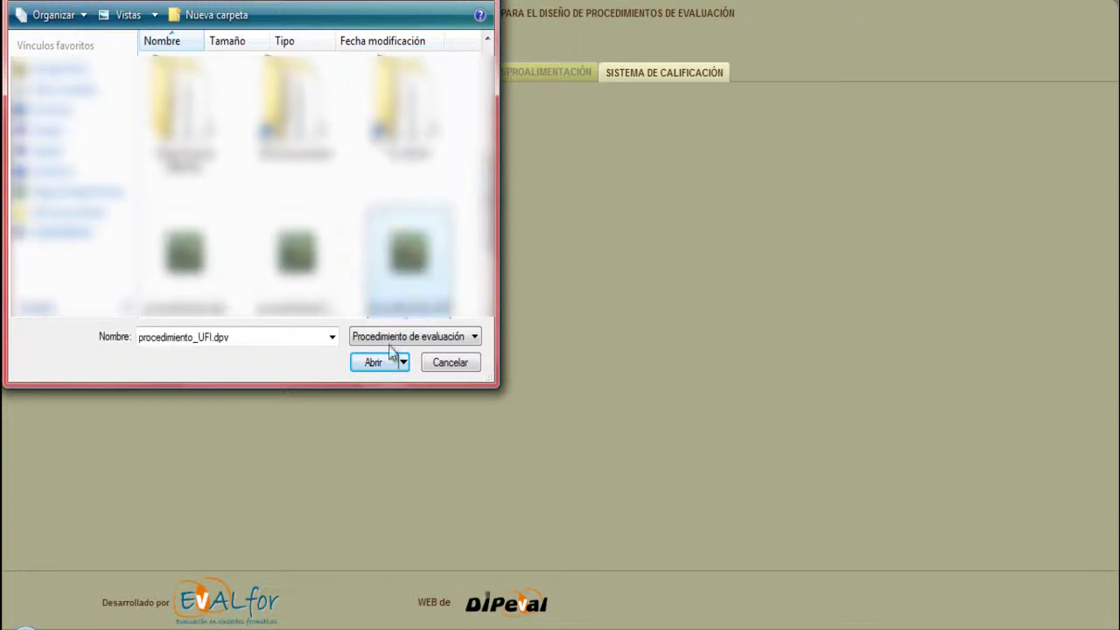
left_click(380, 369)
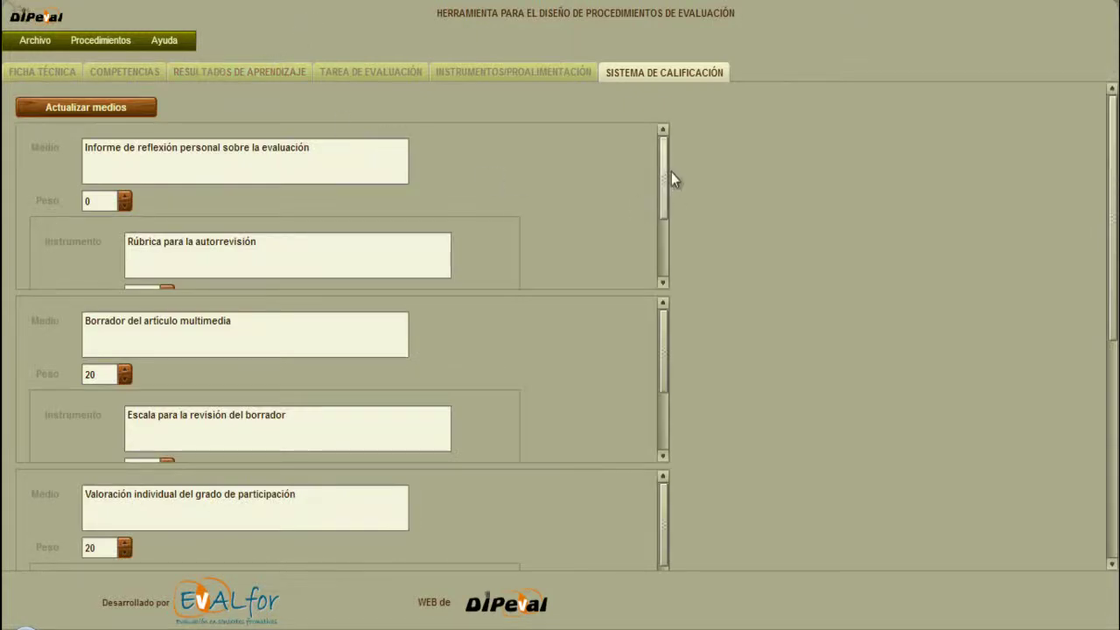
Check the instruments, learning outcomes and competences tabs, ending on the Ficha Técnica.
left_click(531, 72)
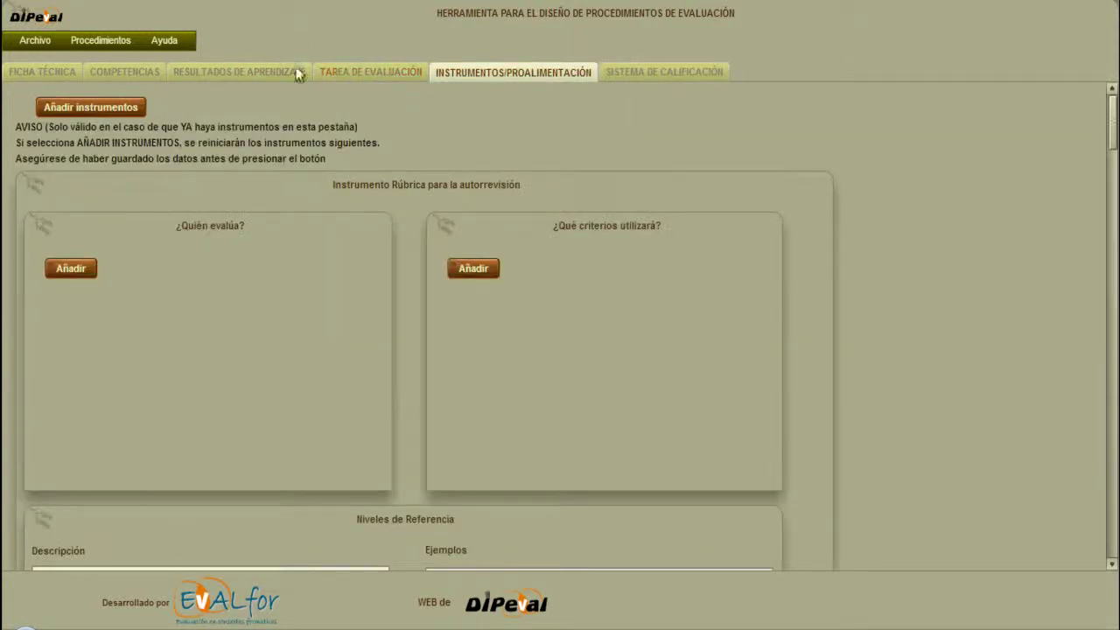
left_click(244, 70)
left_click(117, 72)
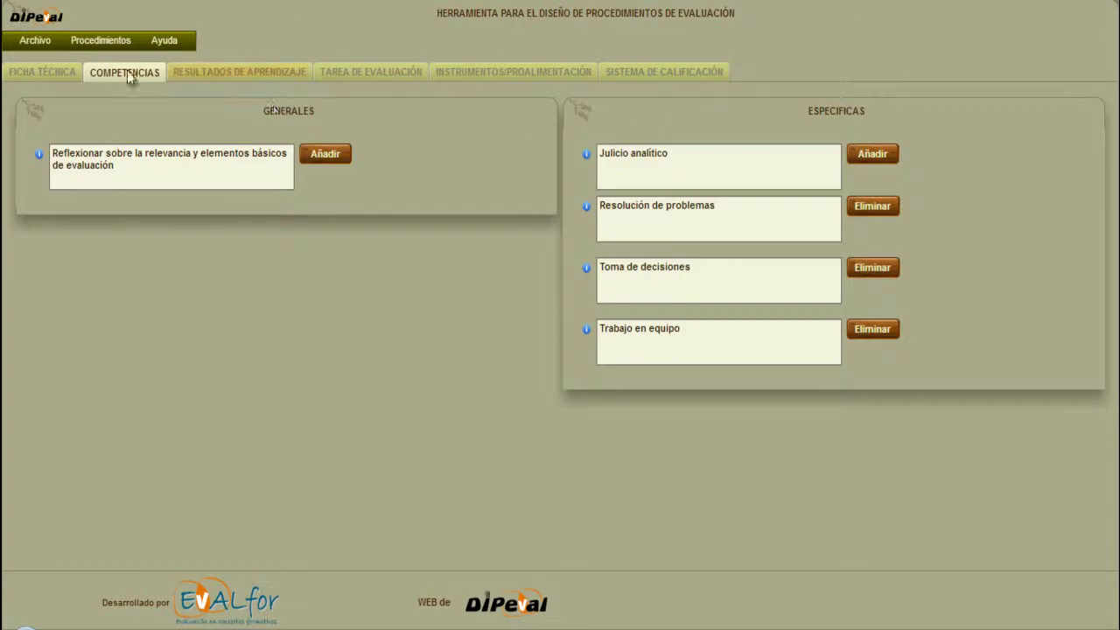
left_click(50, 72)
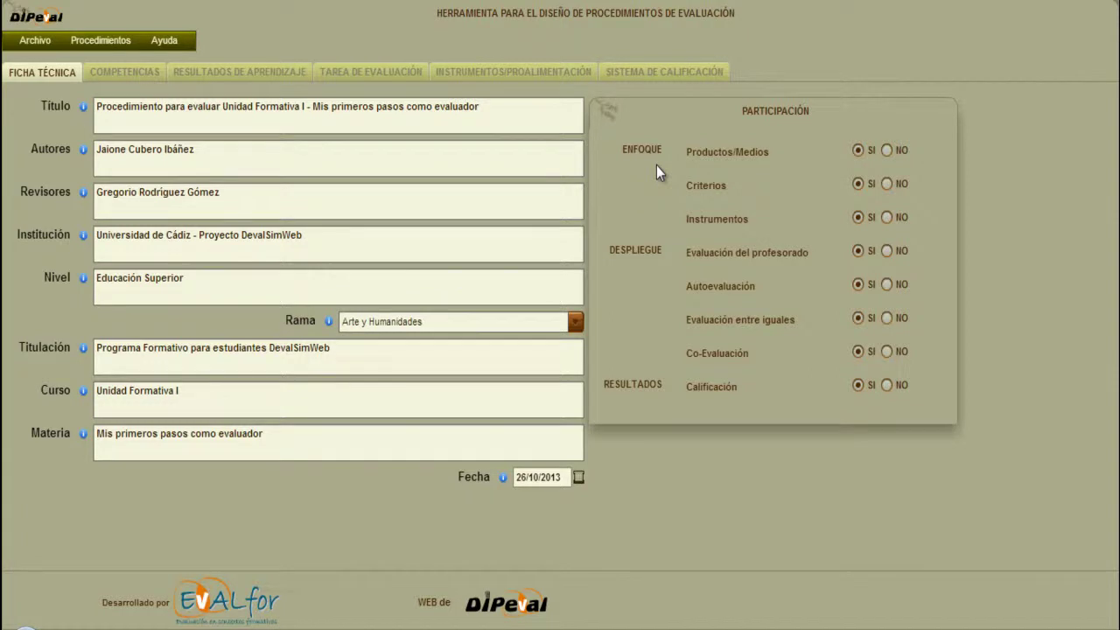
Generate a PDF report of the procedure, saved as procedimiento.pdf.
left_click(92, 37)
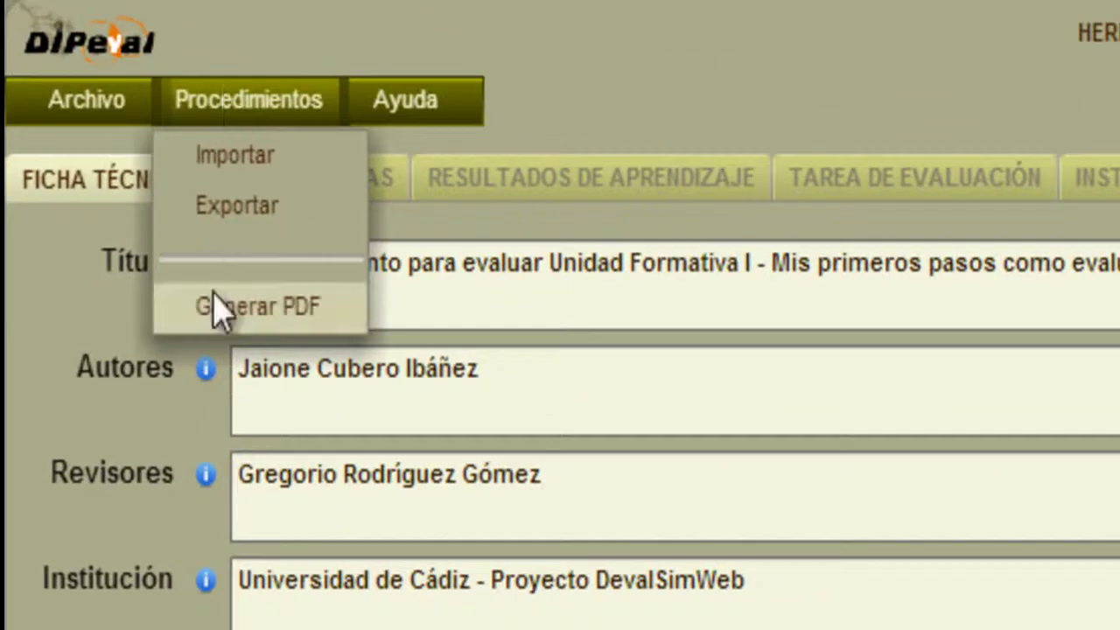
left_click(216, 308)
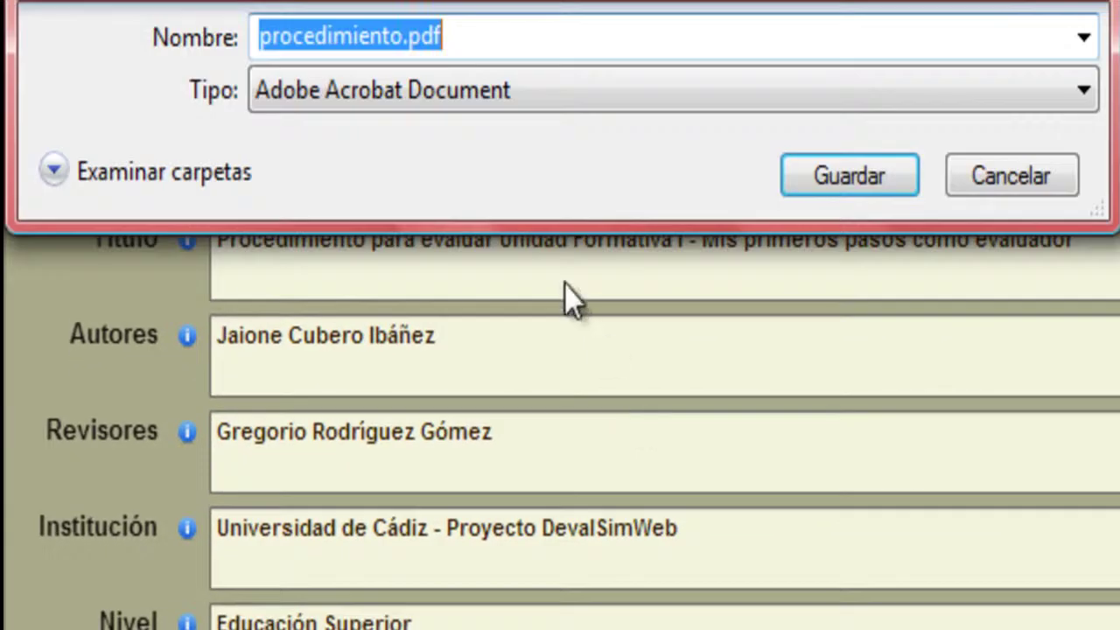
left_click(849, 180)
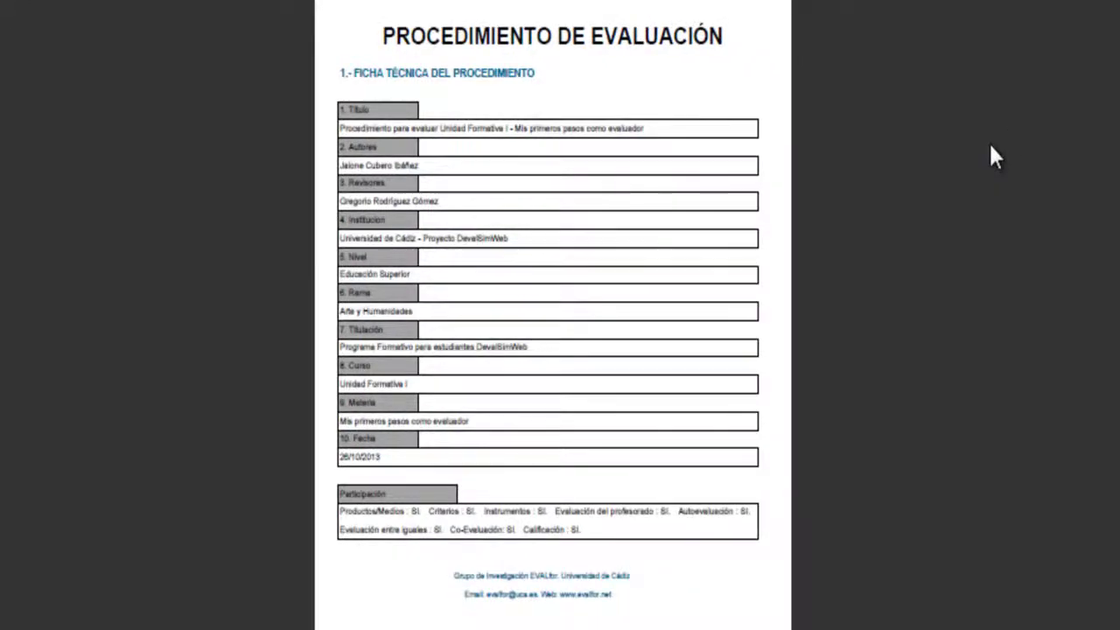
Review the PDF report, then follow the Ejemplos link to the example DIPeval procedures.
scroll(823, 280, "down", 20)
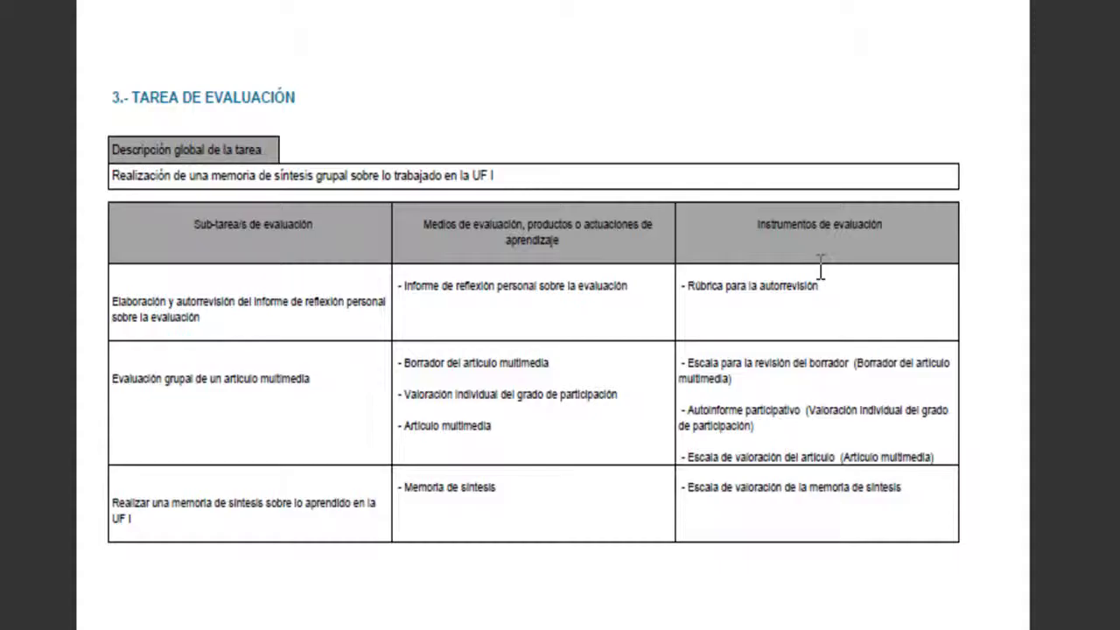
scroll(821, 282, "down", 10)
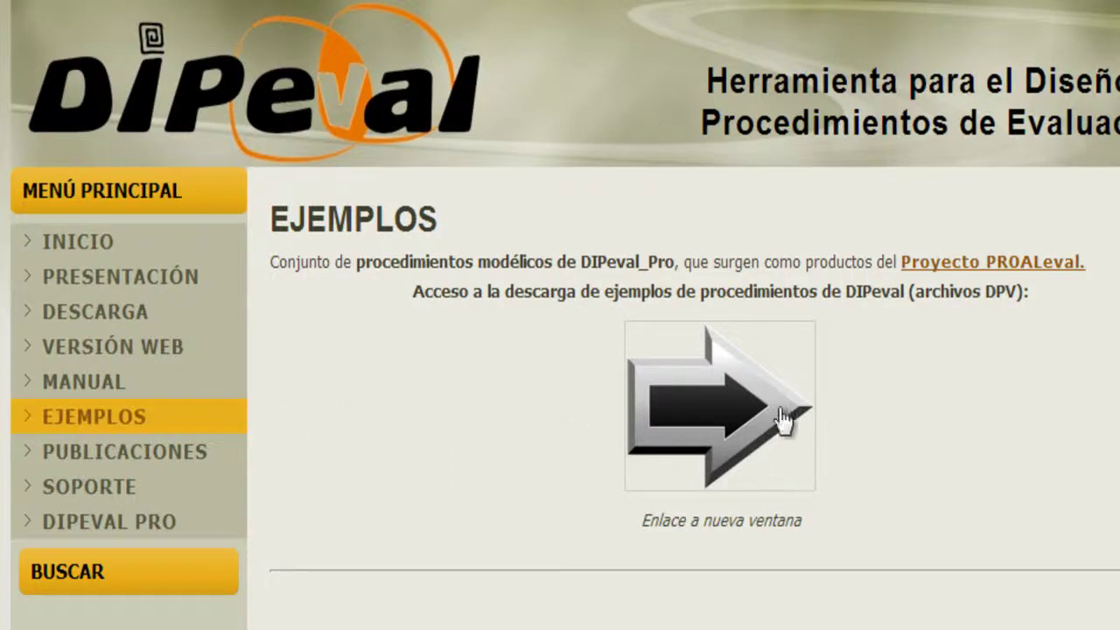
left_click(740, 405)
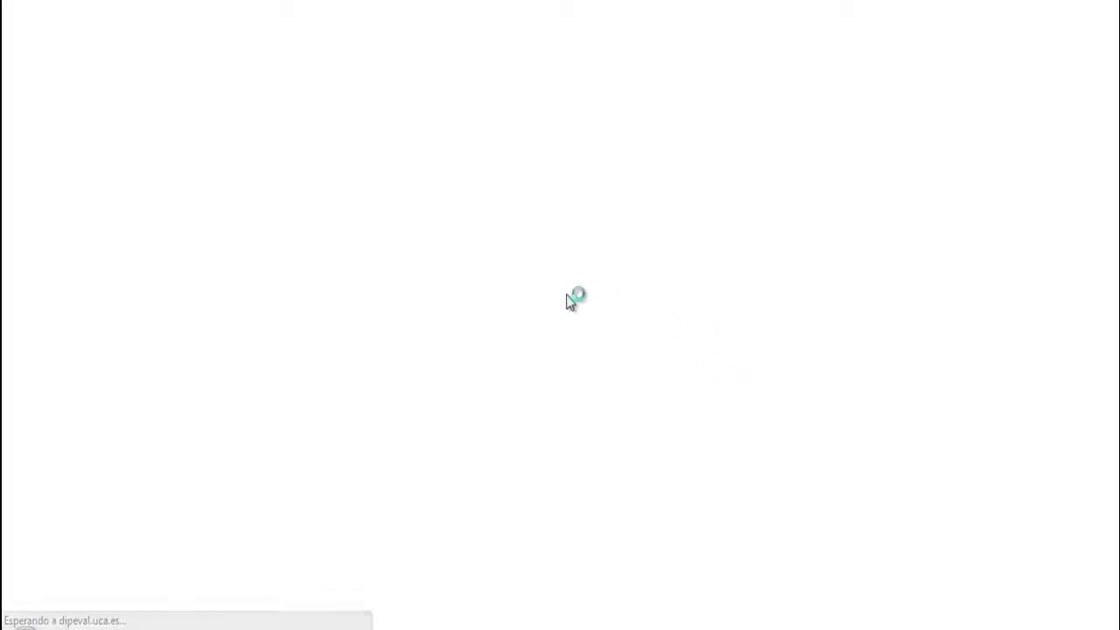